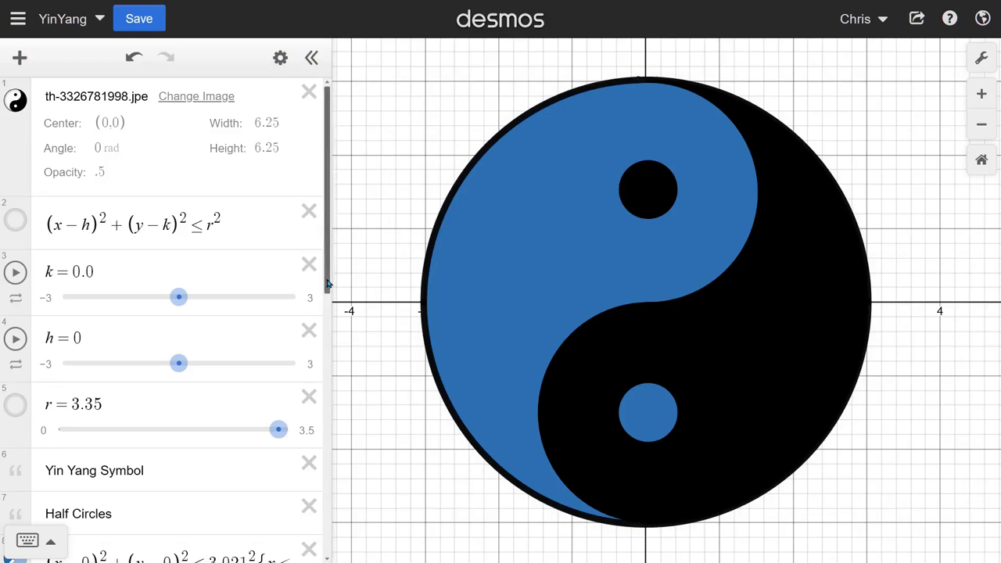
Review the expression list of the finished YinYang graph and switch to the blank untitled graph.
{"action": "left_click_drag", "start_coordinate": [328, 285], "coordinate": [341, 527]}
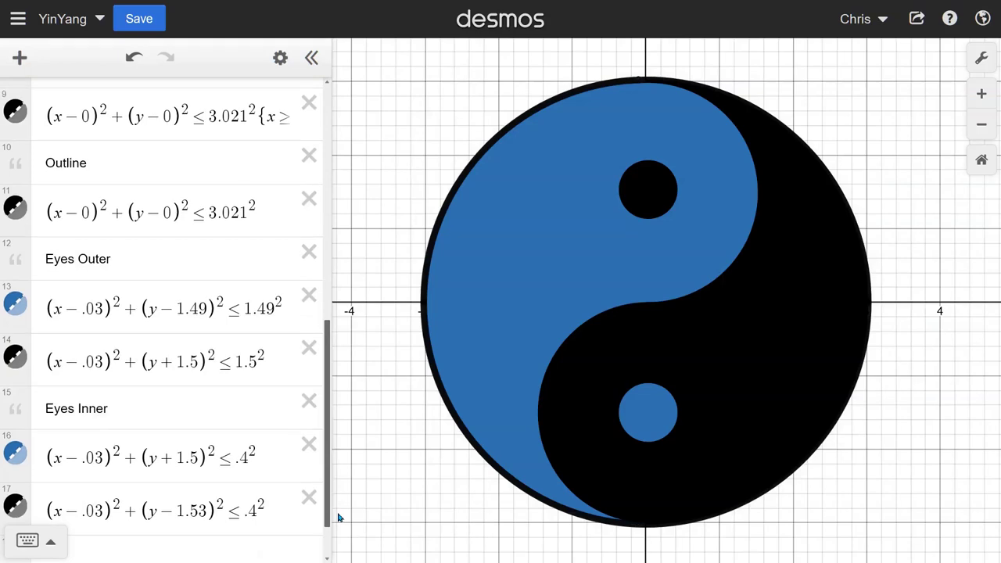
{"action": "left_click_drag", "start_coordinate": [337, 519], "coordinate": [305, 259]}
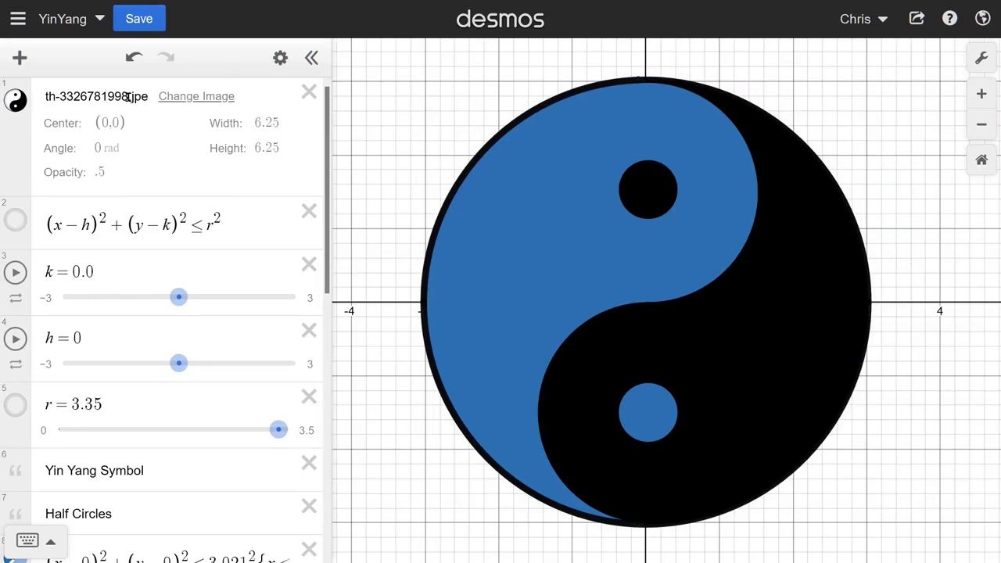
{"action": "mouse_move", "coordinate": [149, 7]}
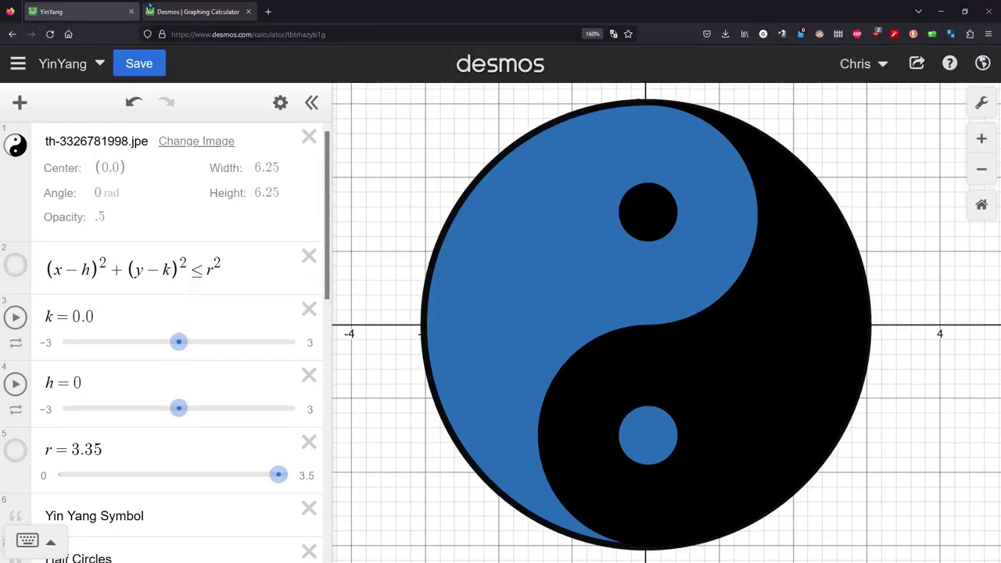
{"action": "left_click", "coordinate": [193, 12]}
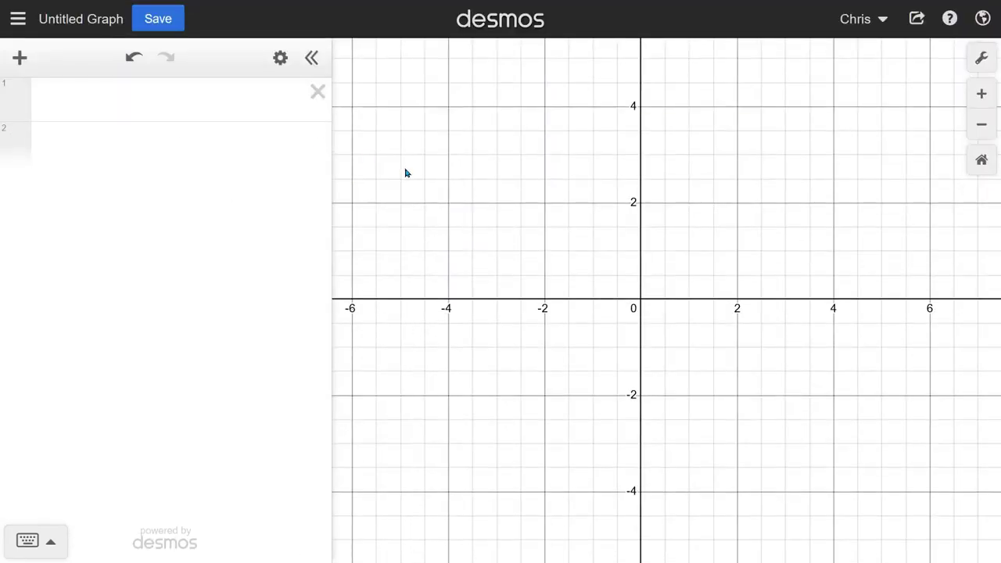
Insert the image th-3326781998.jpeg from the Desktop folder into the blank graph's expression list.
{"action": "key", "text": "alt+Tab"}
{"action": "key", "text": "alt+Tab"}
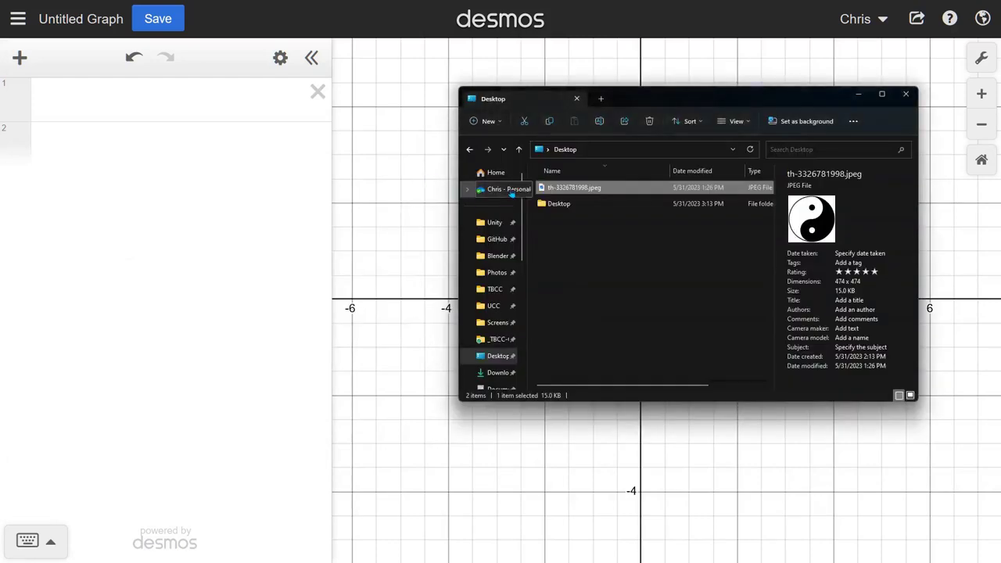
{"action": "left_click_drag", "start_coordinate": [571, 188], "coordinate": [199, 107]}
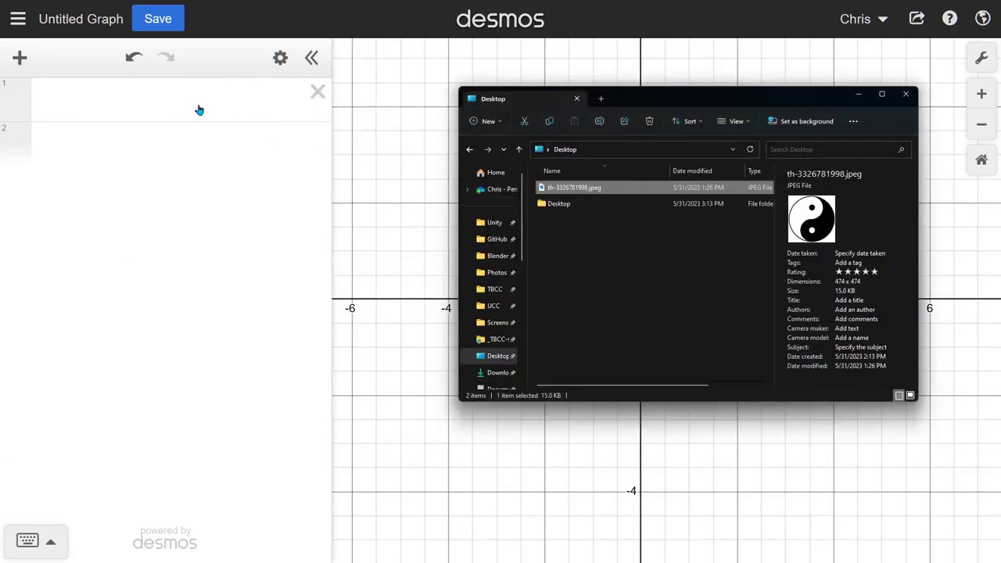
{"action": "left_click", "coordinate": [858, 95]}
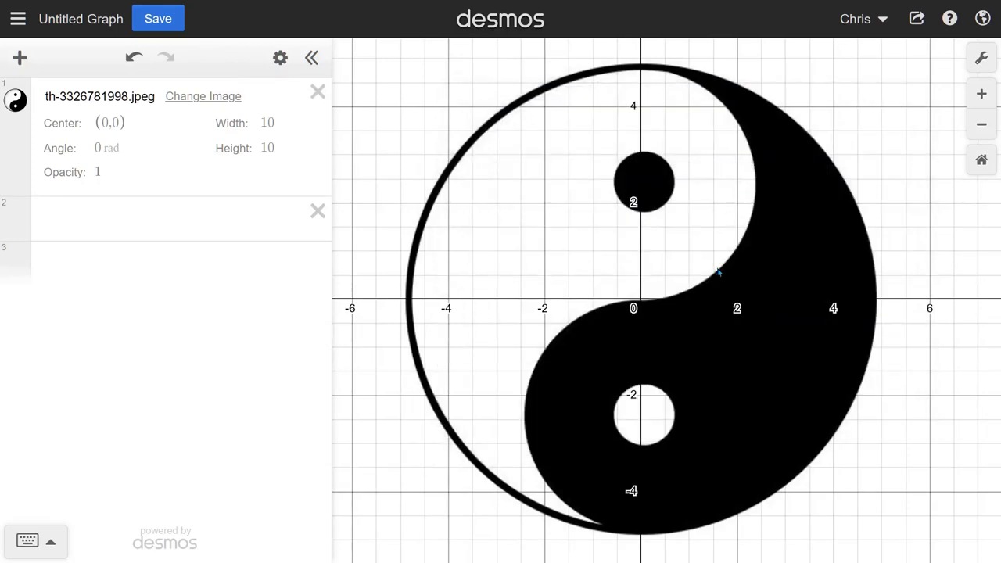
Set the yin-yang image's width and height to 5.
{"action": "left_click", "coordinate": [636, 287]}
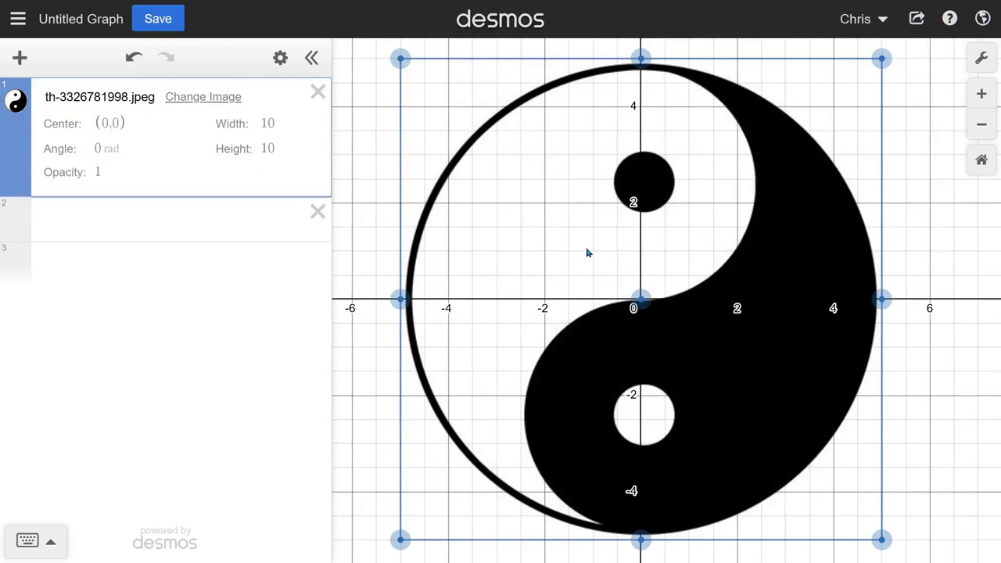
{"action": "scroll", "coordinate": [643, 305], "scroll_direction": "up", "scroll_amount": 2}
{"action": "scroll", "coordinate": [643, 305], "scroll_direction": "down", "scroll_amount": 4}
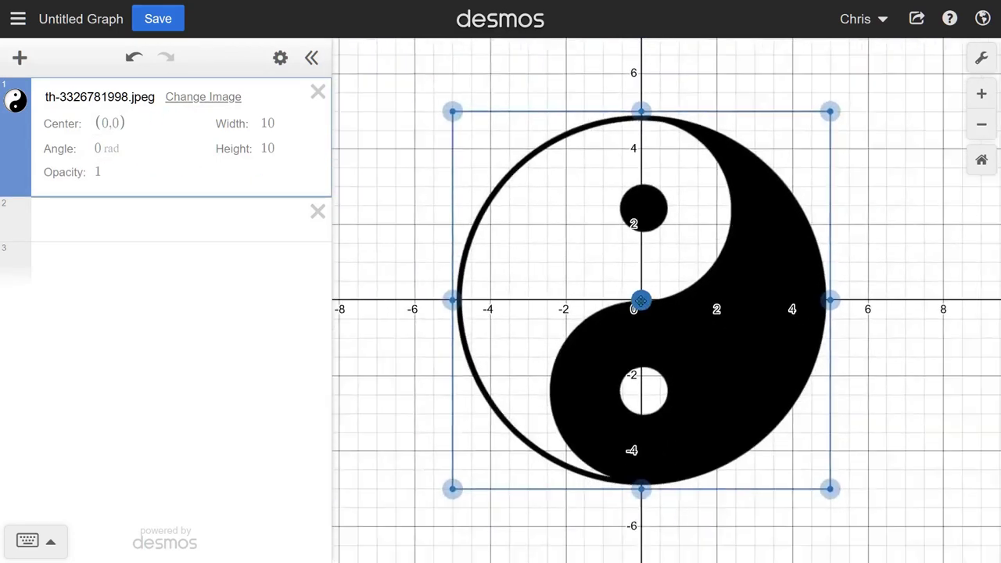
{"action": "scroll", "coordinate": [656, 307], "scroll_direction": "up", "scroll_amount": 3}
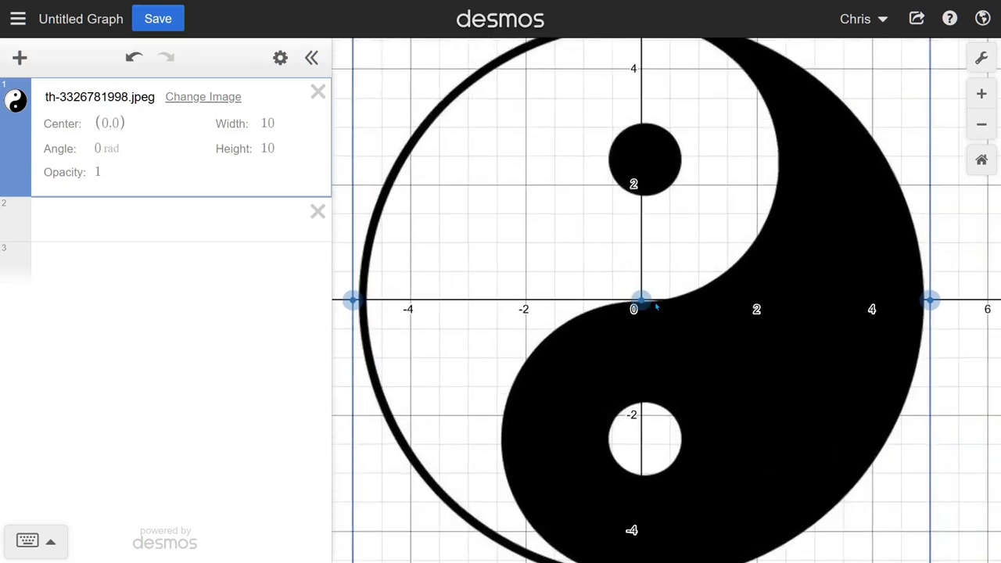
{"action": "scroll", "coordinate": [655, 307], "scroll_direction": "down", "scroll_amount": 3}
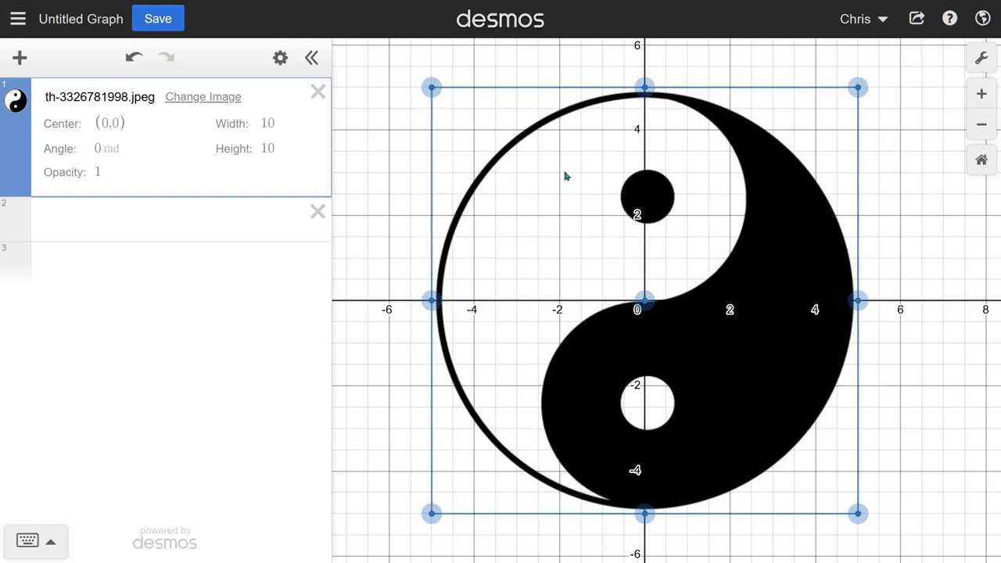
{"action": "left_click", "coordinate": [280, 124]}
{"action": "left_click_drag", "start_coordinate": [280, 123], "coordinate": [245, 129]}
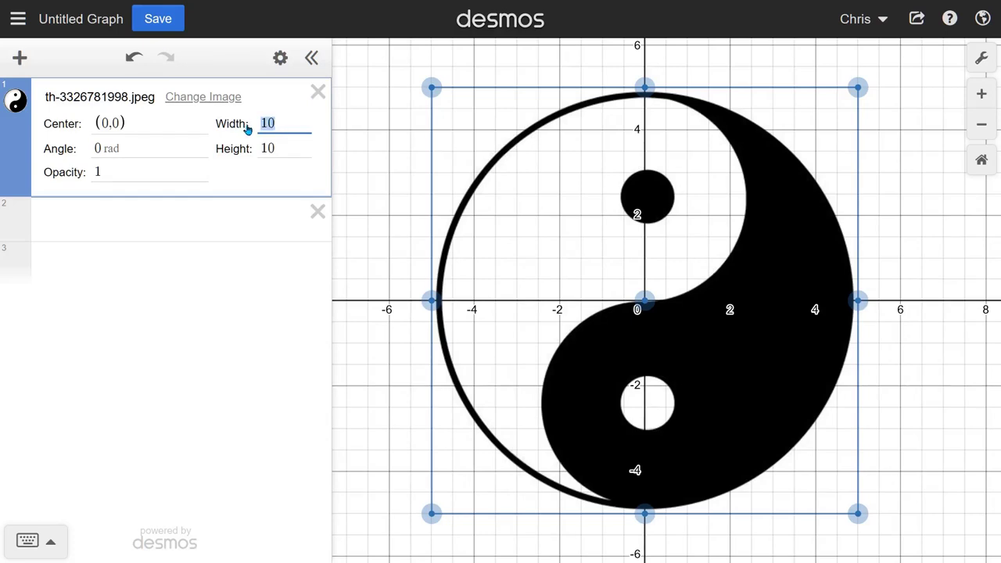
{"action": "type", "text": "5"}
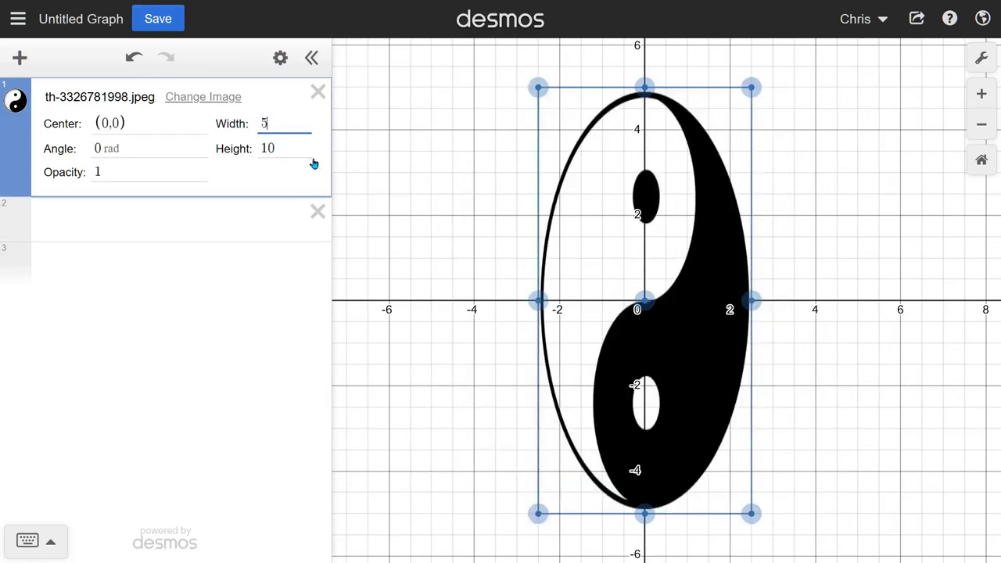
{"action": "left_click", "coordinate": [284, 149]}
{"action": "double_click", "coordinate": [268, 148]}
{"action": "type", "text": "5"}
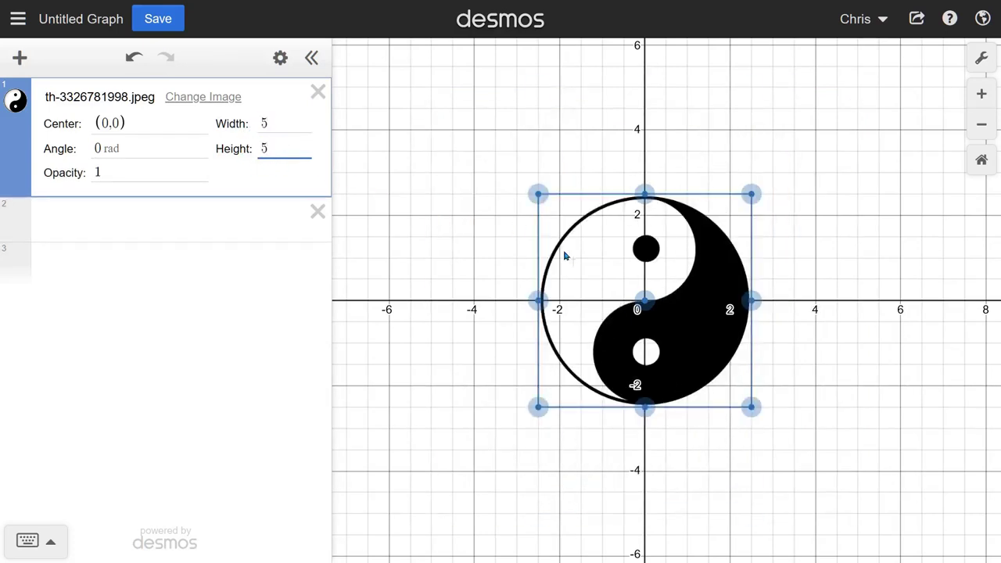
Set the yin-yang image's width and height to 6.25.
{"action": "scroll", "coordinate": [637, 307], "scroll_direction": "up", "scroll_amount": 5}
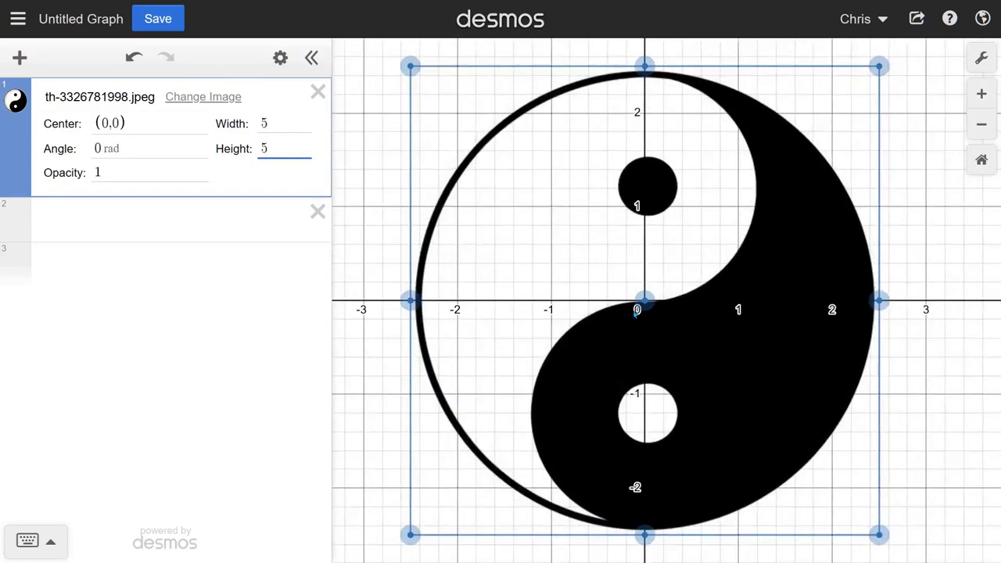
{"action": "scroll", "coordinate": [636, 313], "scroll_direction": "down", "scroll_amount": 3}
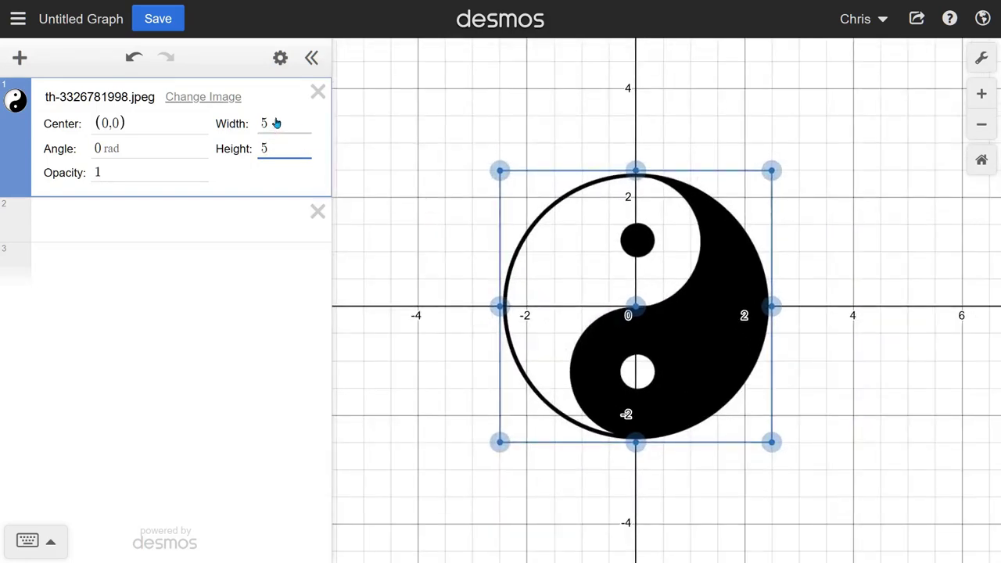
{"action": "left_click_drag", "start_coordinate": [276, 123], "coordinate": [241, 129]}
{"action": "type", "text": "6"}
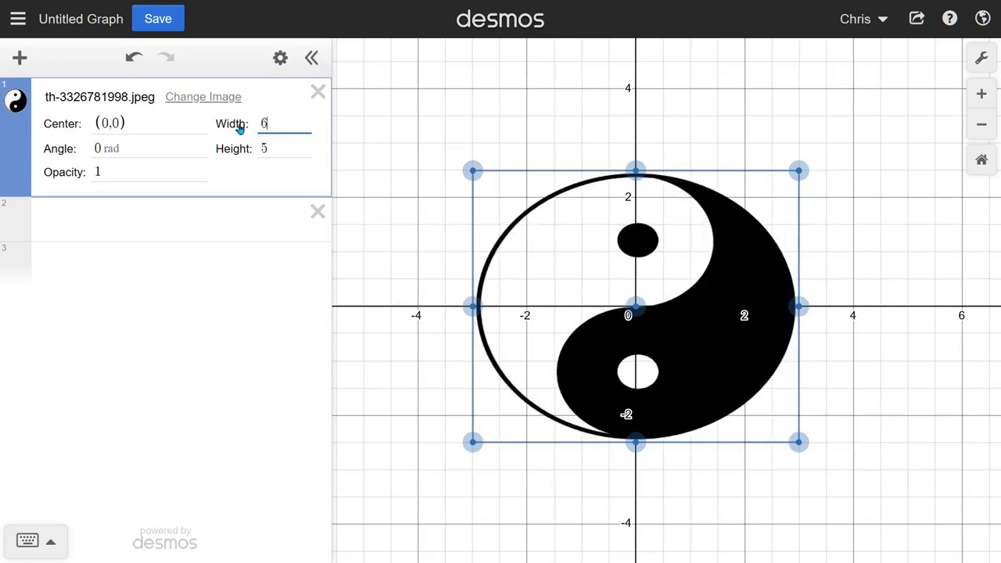
{"action": "type", "text": ".25"}
{"action": "key", "text": "Tab"}
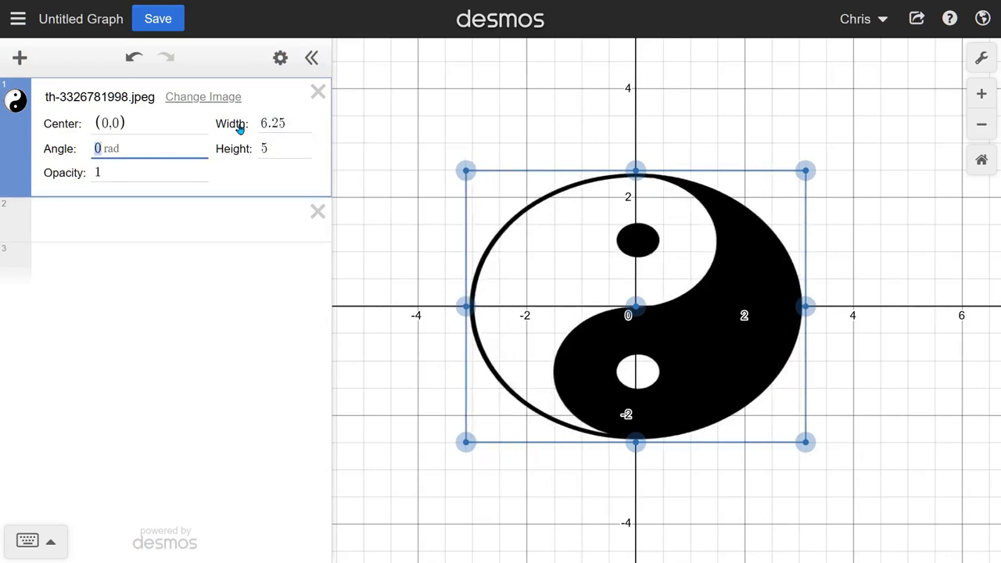
{"action": "key", "text": "Tab"}
{"action": "type", "text": "6."}
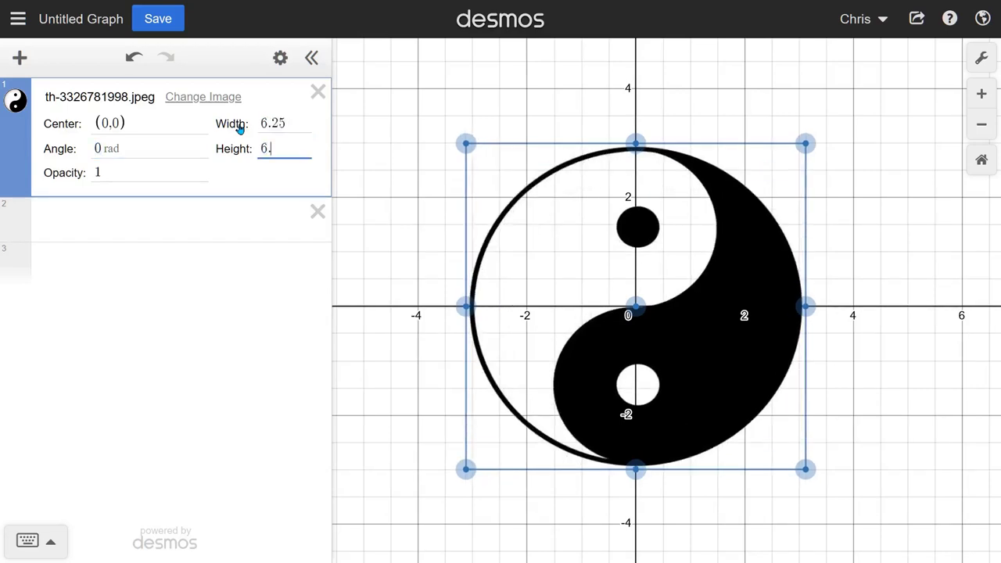
{"action": "type", "text": "25"}
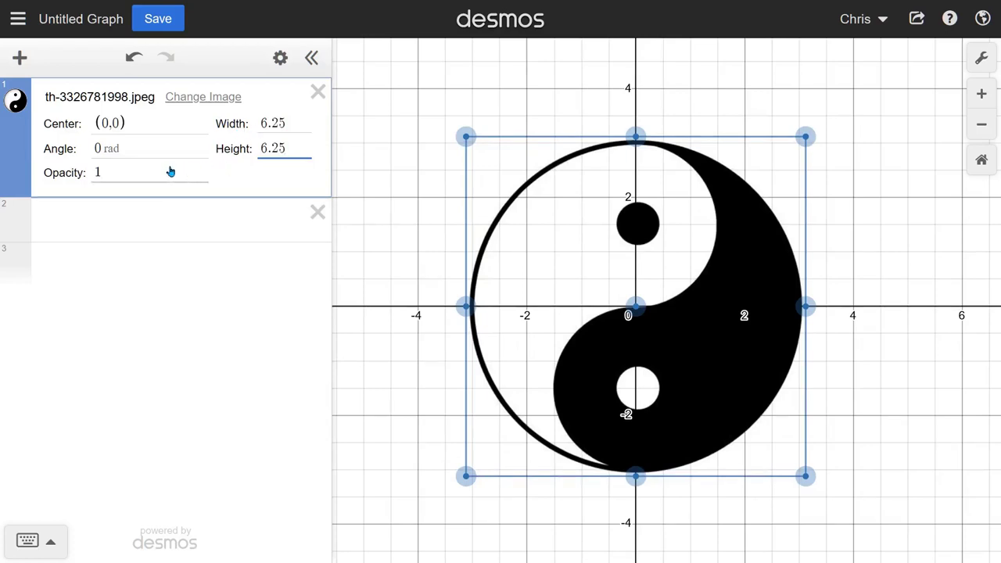
Set the yin-yang image's opacity to 0.5.
{"action": "left_click_drag", "start_coordinate": [187, 174], "coordinate": [135, 168]}
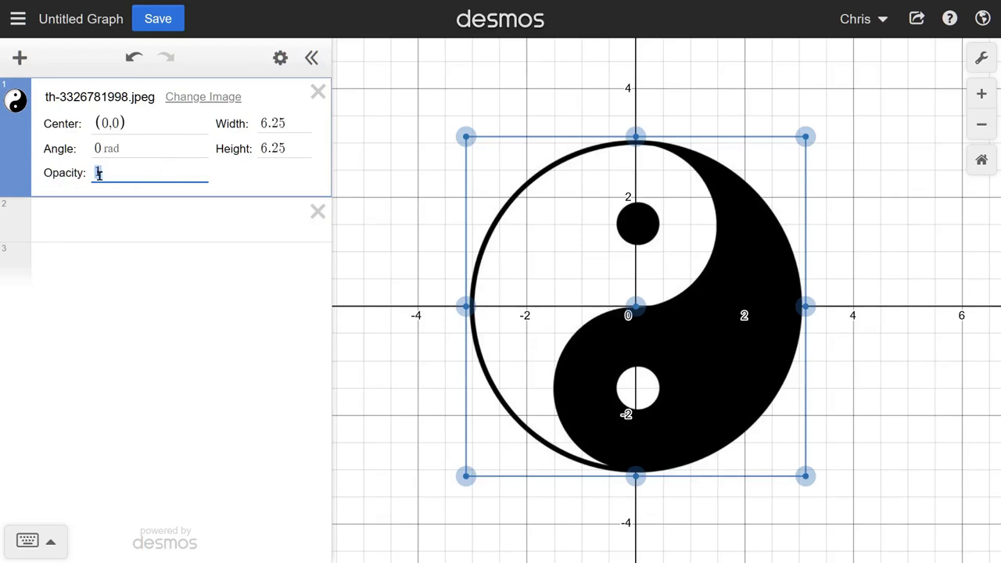
{"action": "type", "text": "0"}
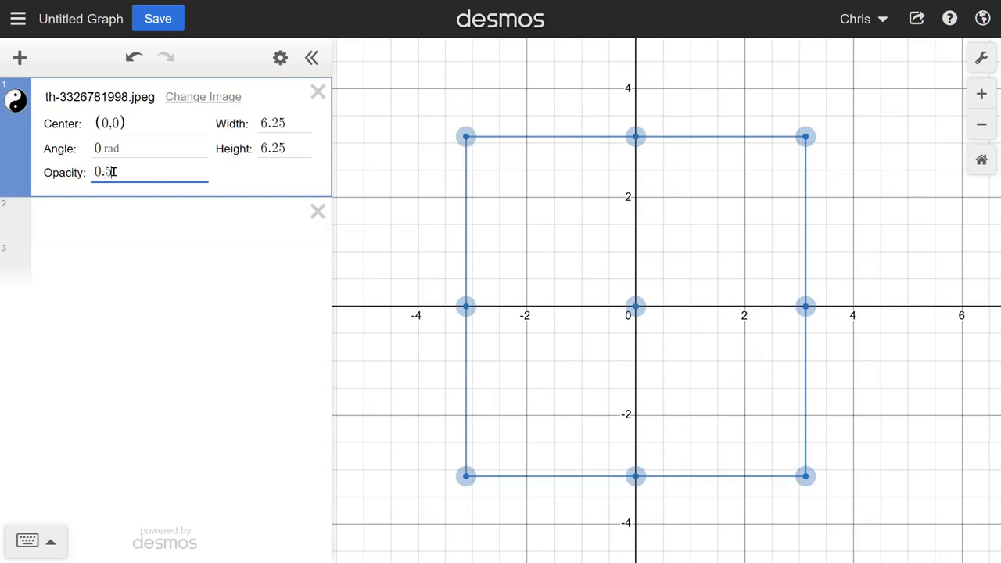
{"action": "type", "text": ".5"}
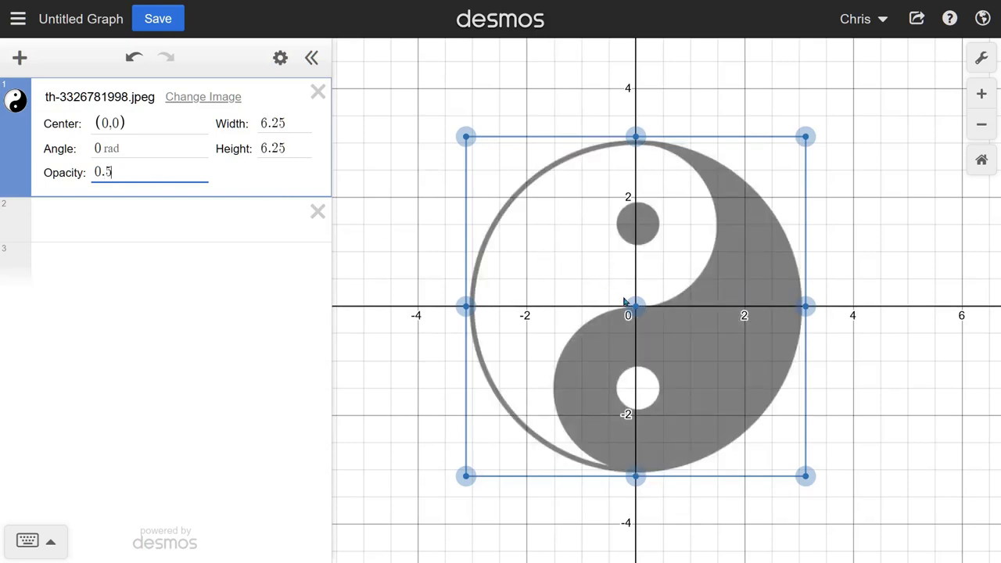
Enter the circle equation (x-h)^2+(y-k)^2=r^2 below the image and add sliders for h, k and r.
{"action": "scroll", "coordinate": [626, 305], "scroll_direction": "up", "scroll_amount": 3}
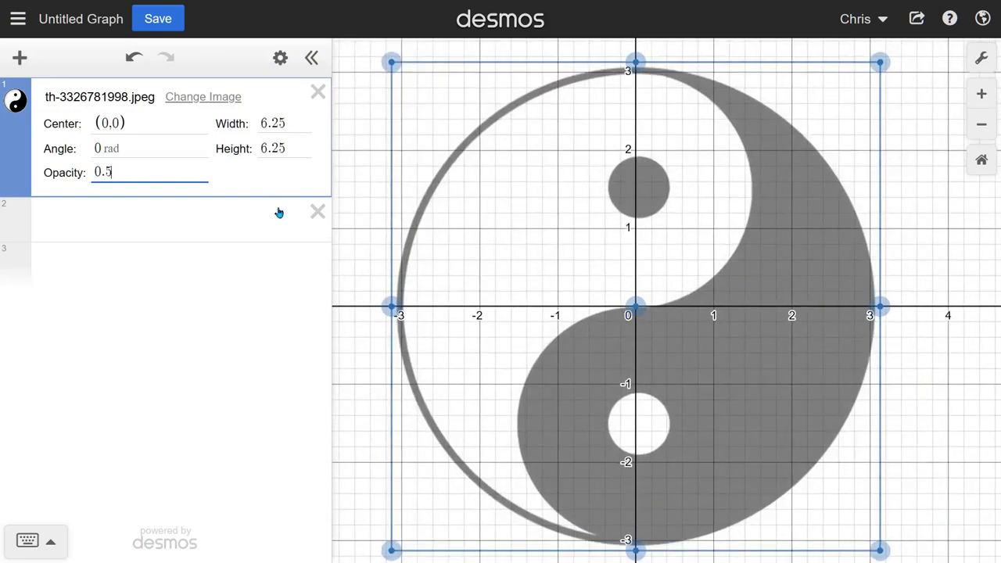
{"action": "left_click", "coordinate": [212, 215]}
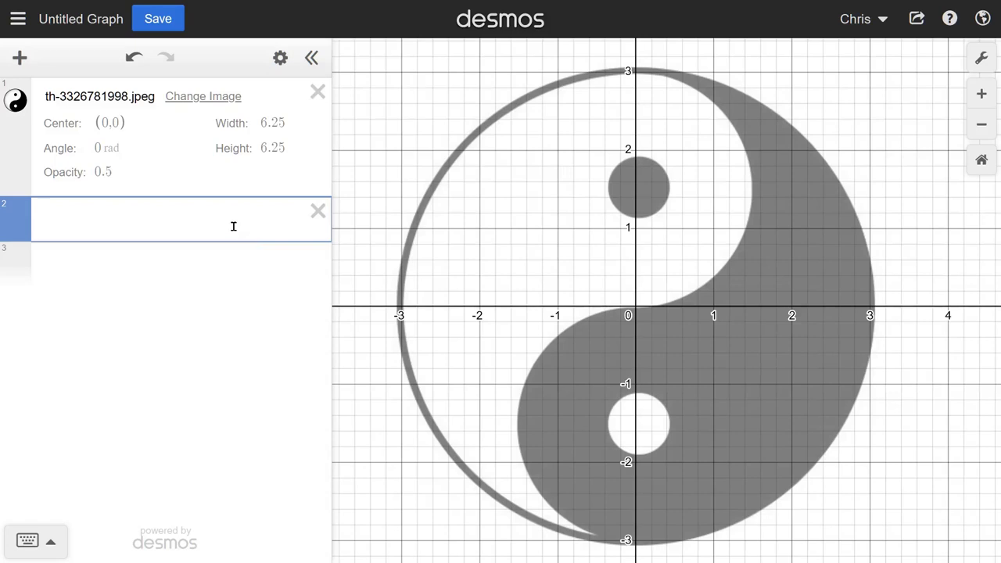
{"action": "type", "text": "(x"}
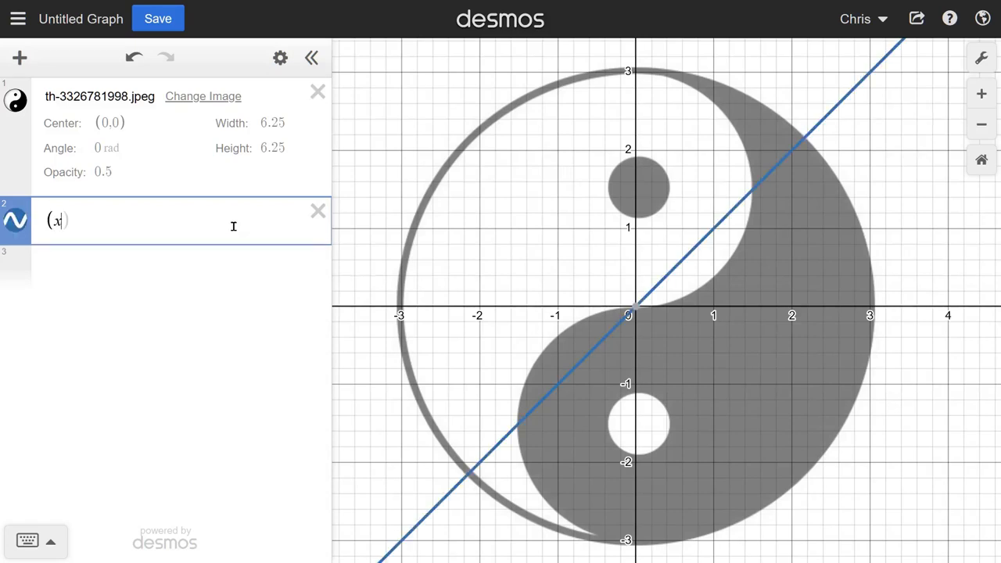
{"action": "type", "text": "-h)"}
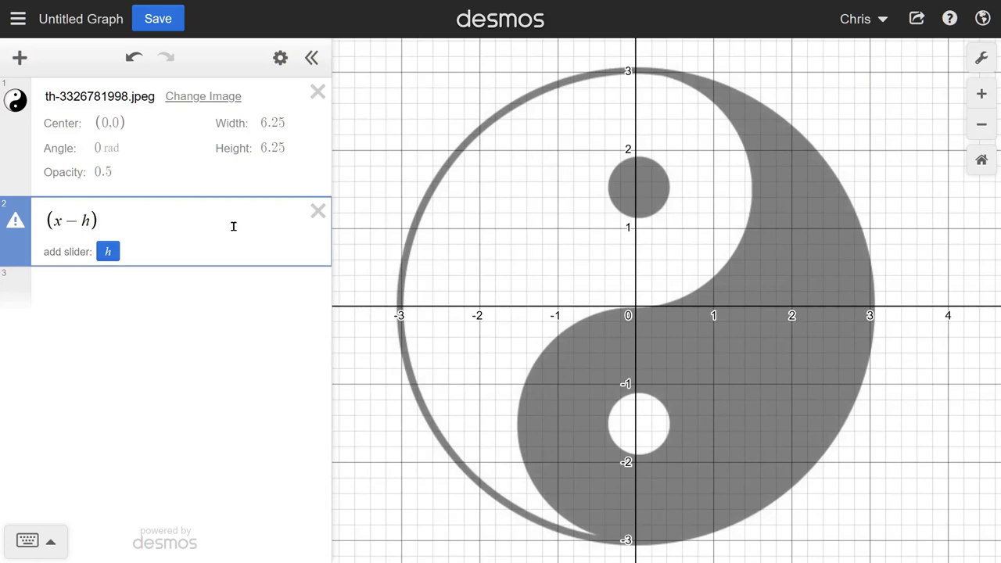
{"action": "type", "text": "^2"}
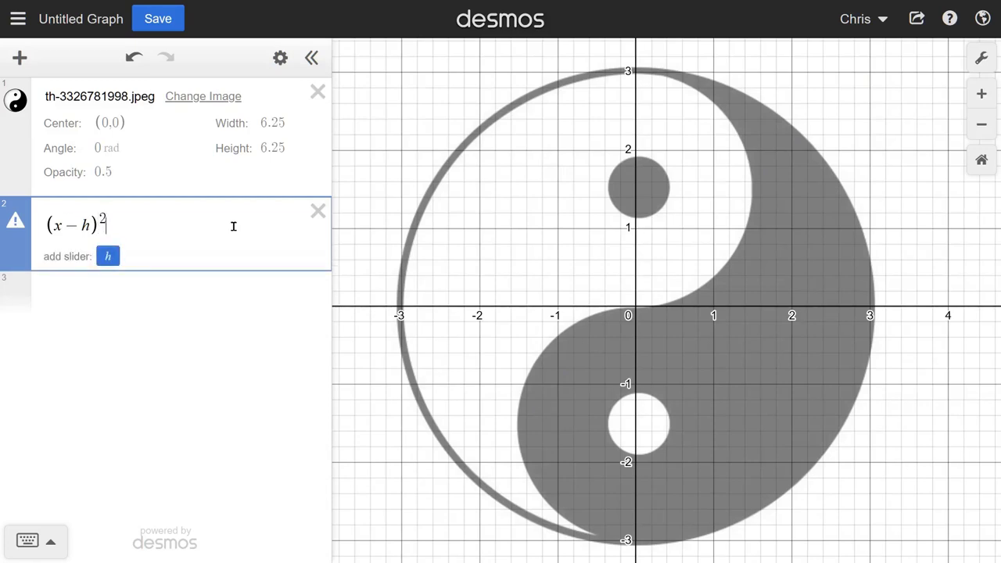
{"action": "type", "text": "+"}
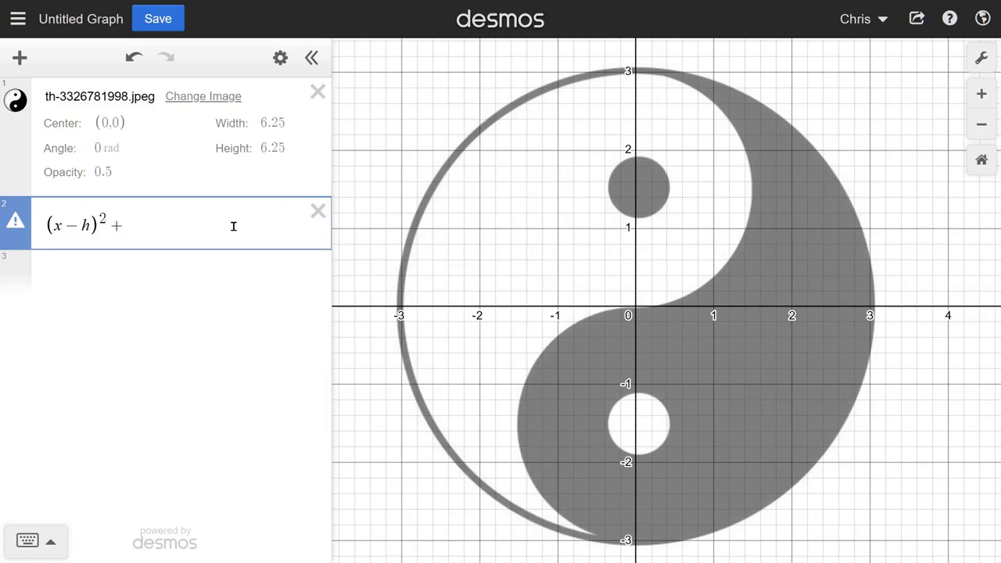
{"action": "type", "text": "(y"}
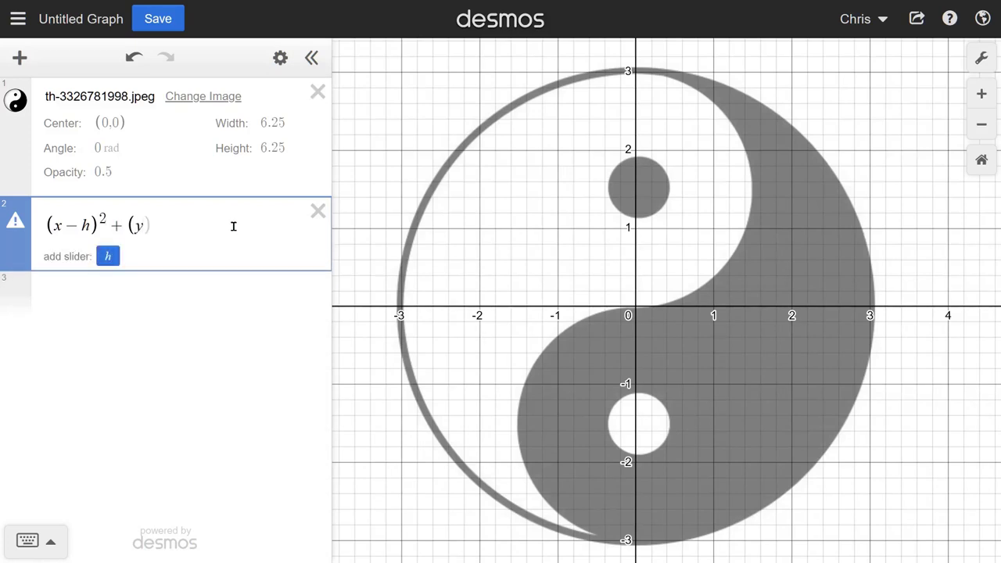
{"action": "type", "text": "-k)"}
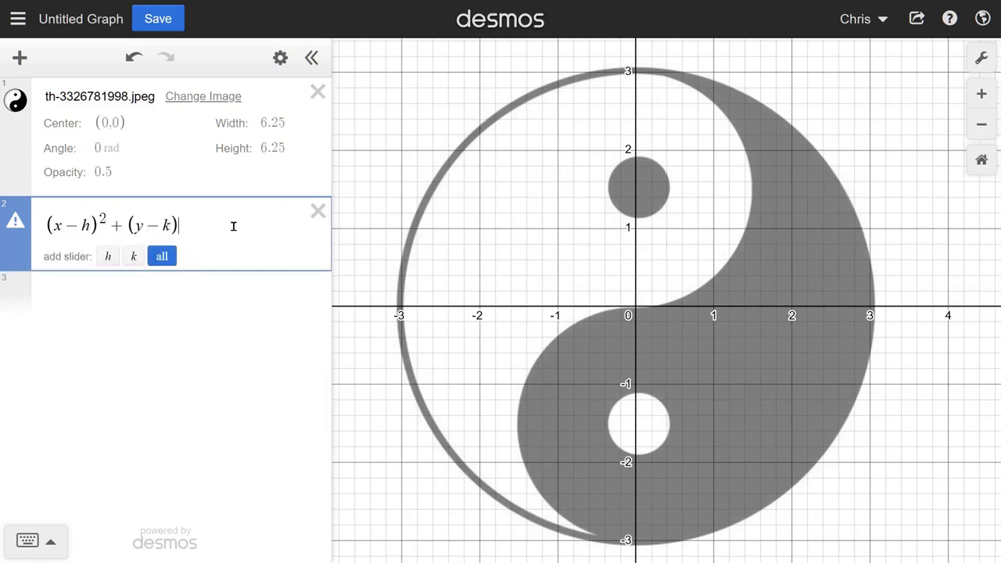
{"action": "type", "text": "^2="}
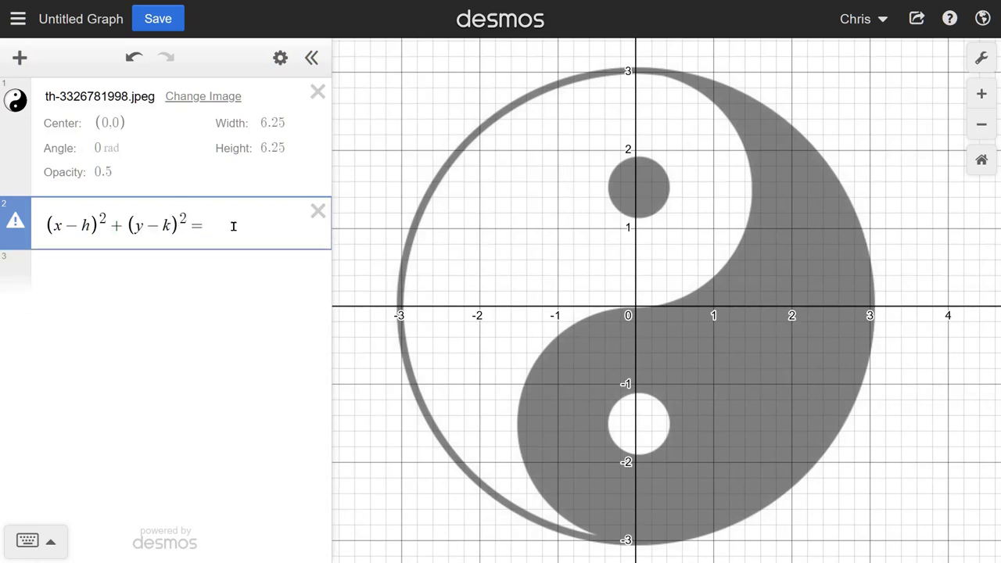
{"action": "type", "text": "r"}
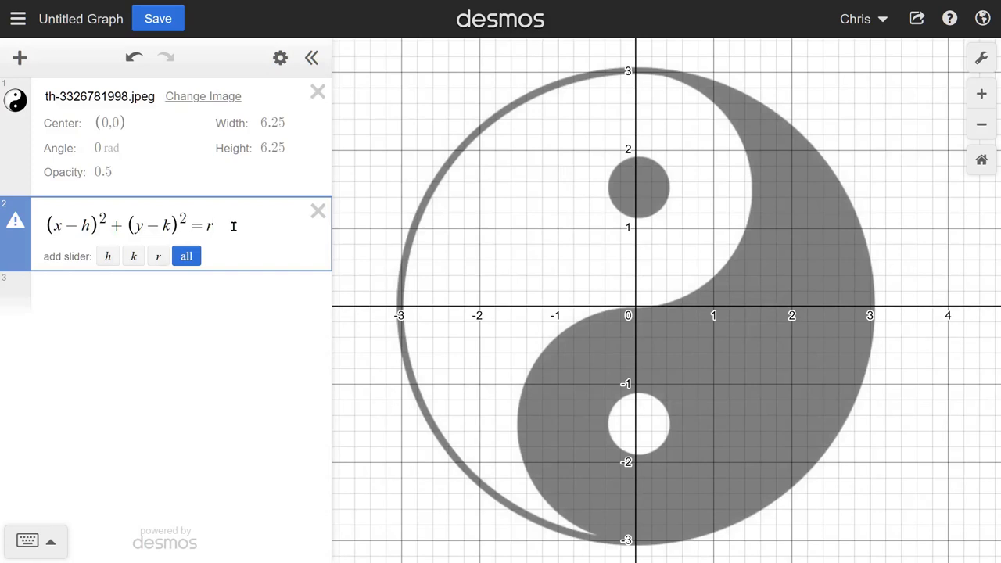
{"action": "type", "text": "^2"}
{"action": "left_click", "coordinate": [186, 258]}
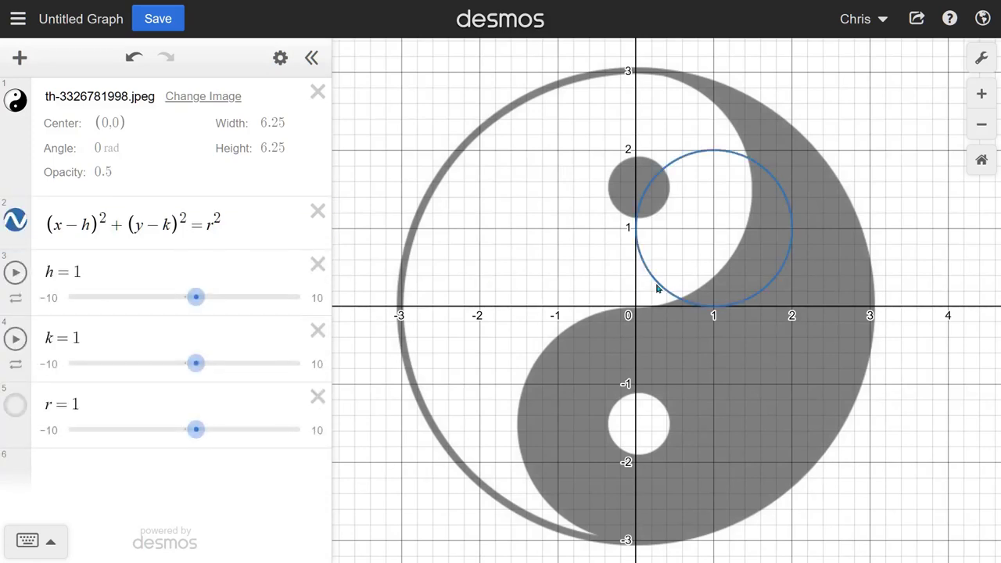
{"action": "scroll", "coordinate": [658, 286], "scroll_direction": "down", "scroll_amount": 2}
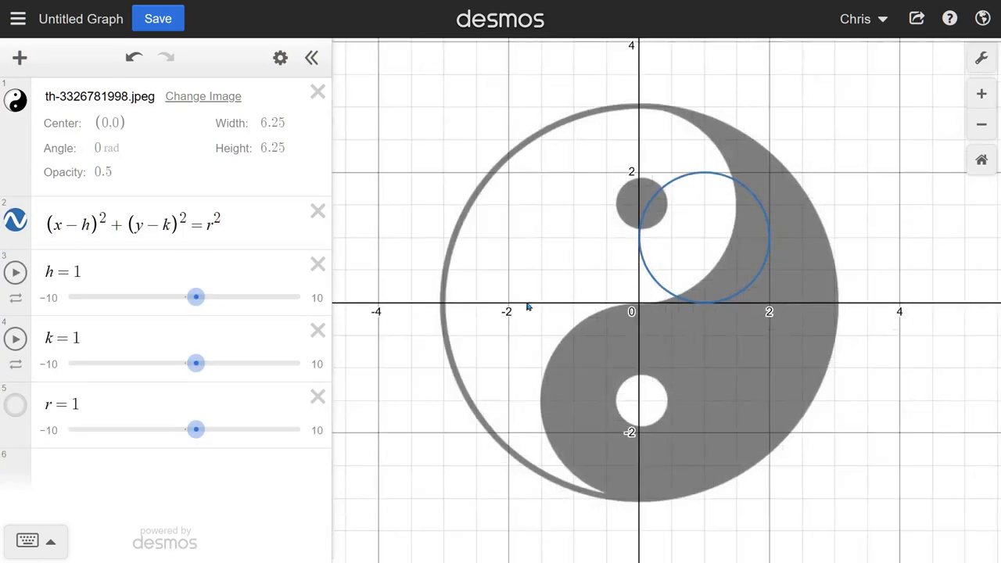
Change the colour of the circle equation's curve to red.
{"action": "left_click", "coordinate": [16, 222]}
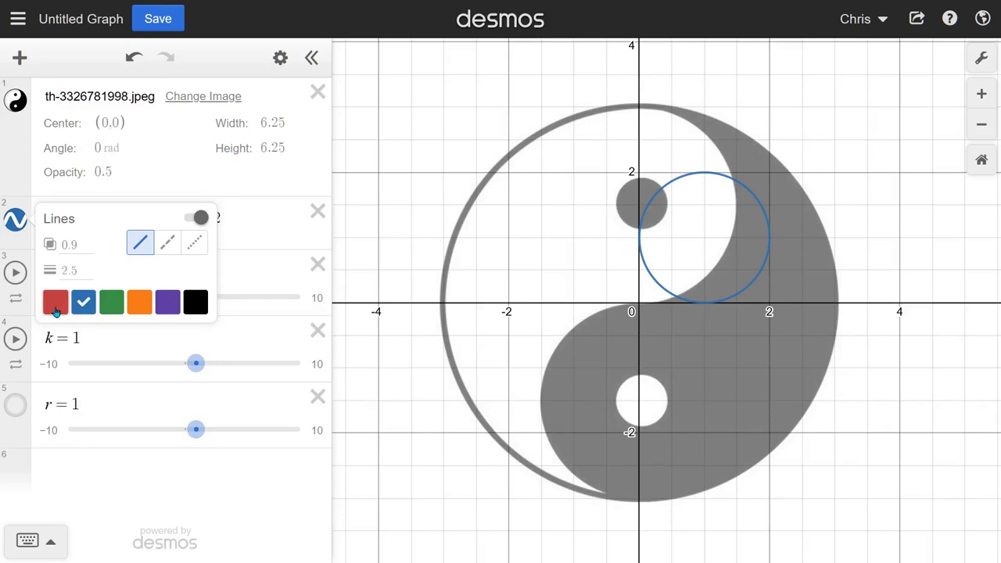
{"action": "left_click", "coordinate": [54, 305]}
{"action": "left_click", "coordinate": [234, 226]}
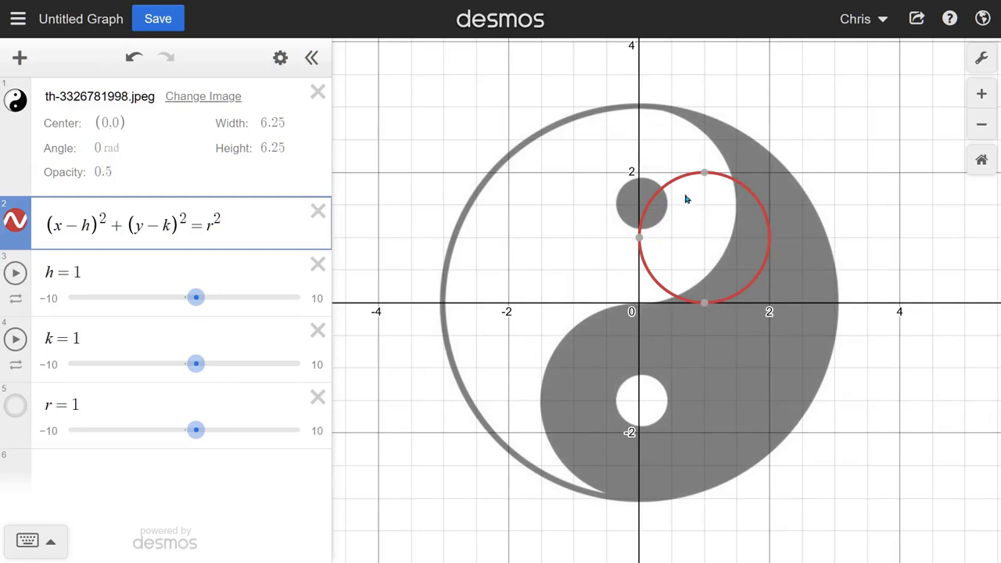
Replace the equals sign in the circle equation with ≤ to shade the circle's interior.
{"action": "left_click_drag", "start_coordinate": [188, 227], "coordinate": [206, 228]}
{"action": "type", "text": "<"}
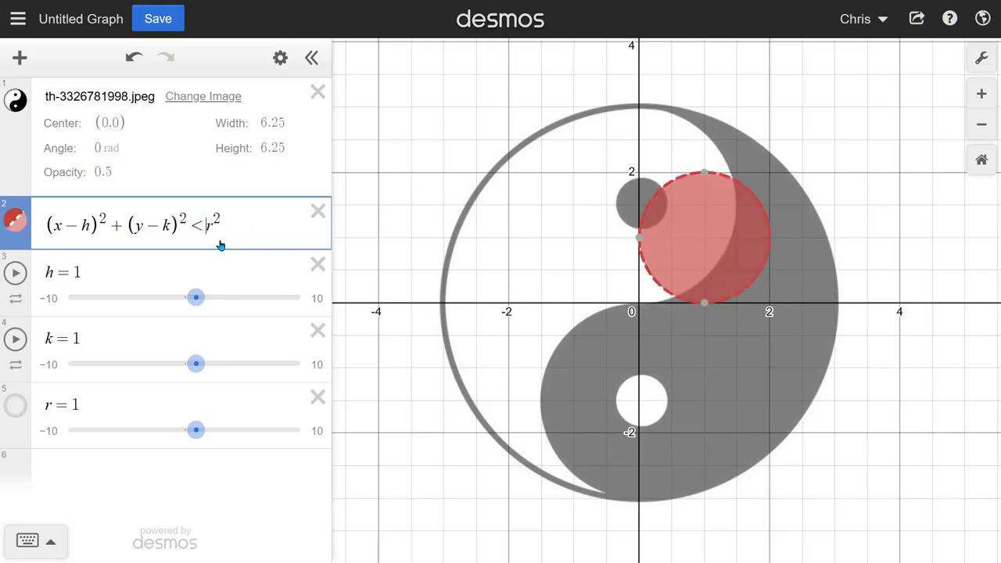
{"action": "scroll", "coordinate": [692, 263], "scroll_direction": "up", "scroll_amount": 3}
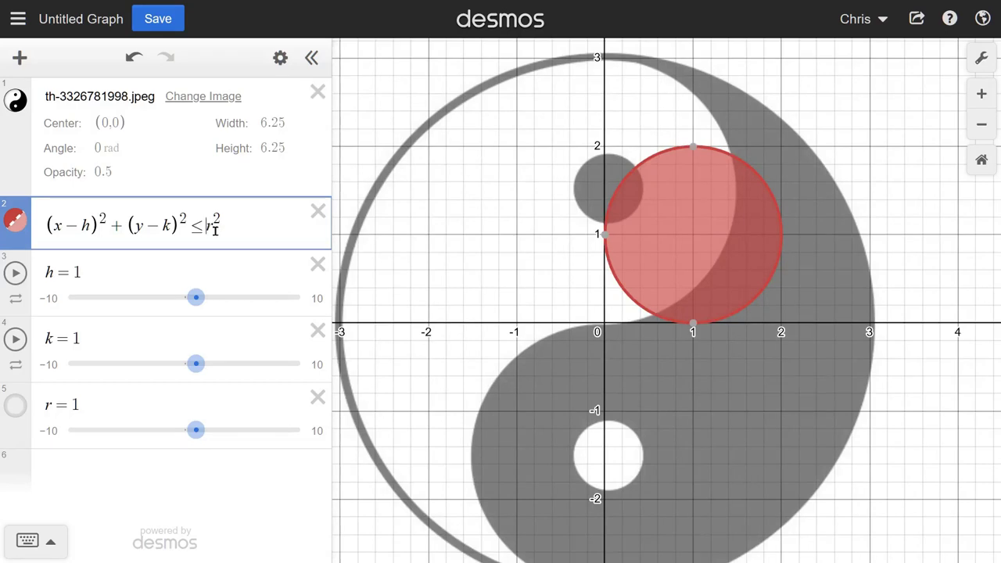
Look at the on-screen math keypad's inequality symbols and hide the keypad again.
{"action": "left_click", "coordinate": [47, 543]}
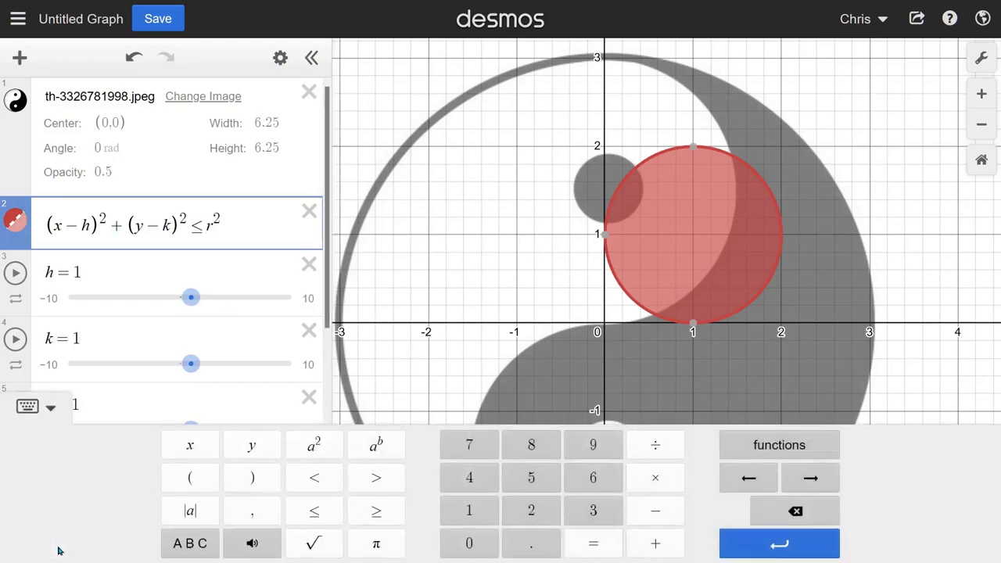
{"action": "left_click", "coordinate": [51, 408]}
{"action": "left_click", "coordinate": [265, 230]}
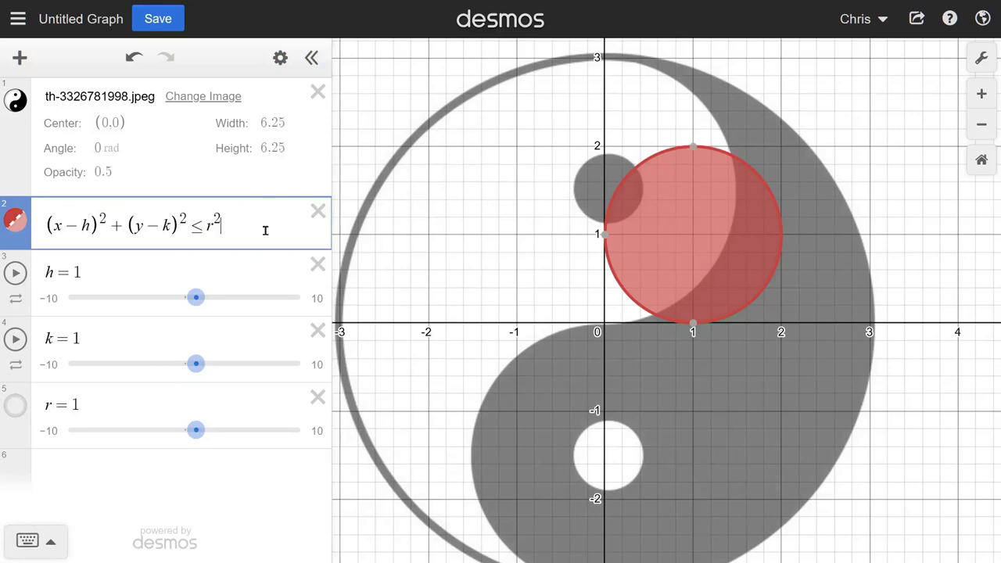
Delete the h, k and r sliders and add all three back for the circle inequality.
{"action": "scroll", "coordinate": [571, 296], "scroll_direction": "down", "scroll_amount": 2}
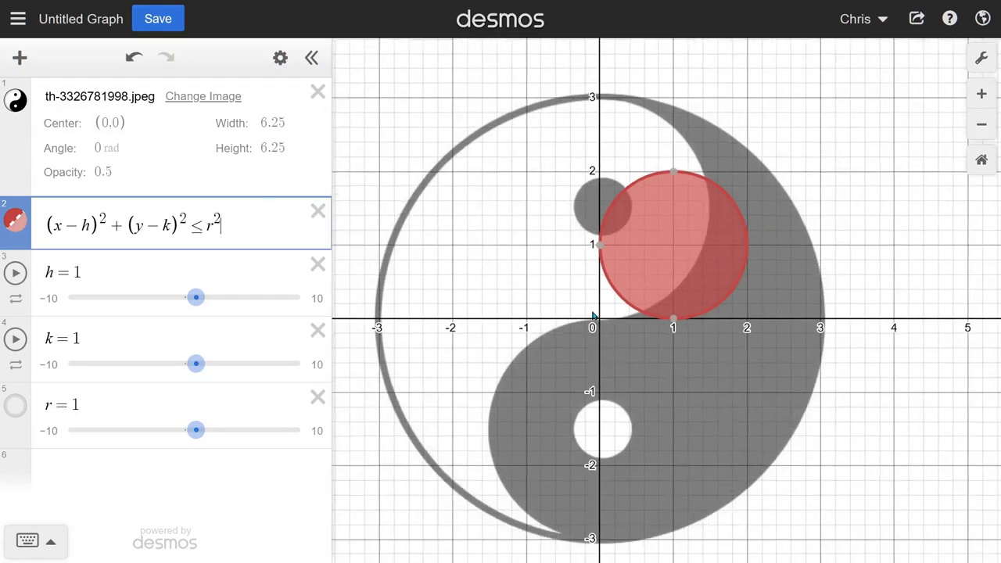
{"action": "left_click_drag", "start_coordinate": [593, 314], "coordinate": [618, 313]}
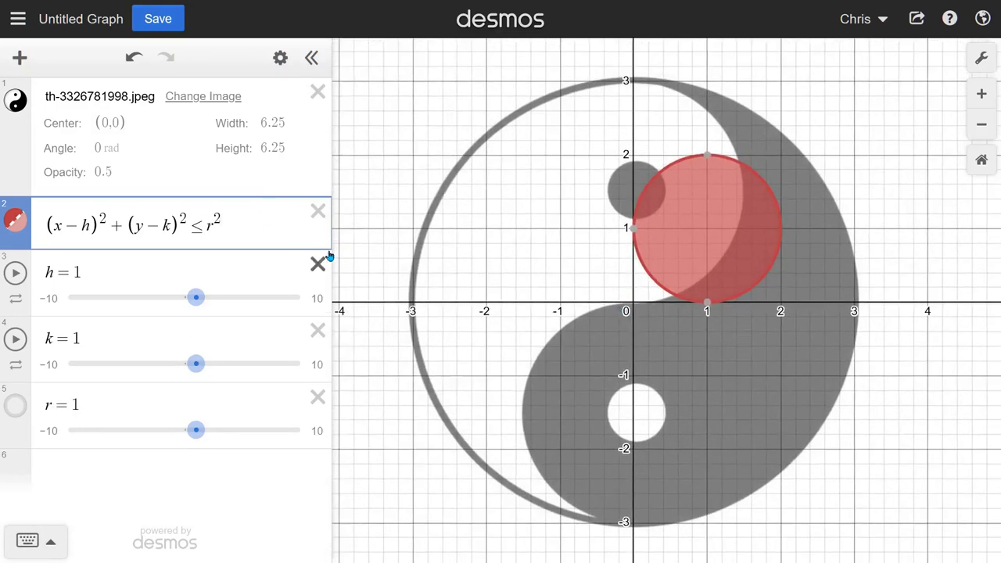
{"action": "left_click_drag", "start_coordinate": [249, 227], "coordinate": [69, 224]}
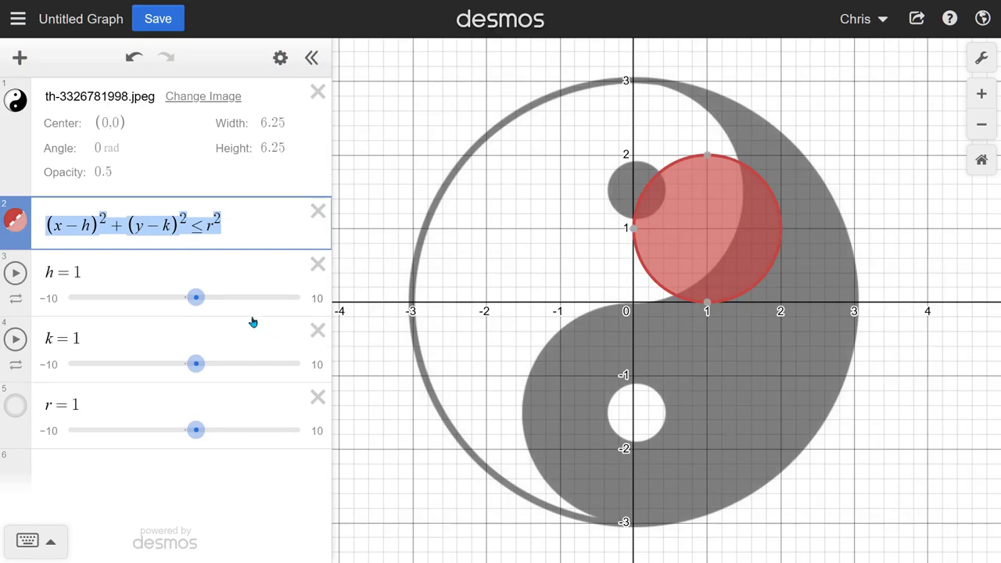
{"action": "left_click", "coordinate": [314, 398]}
{"action": "left_click", "coordinate": [316, 349]}
{"action": "left_click", "coordinate": [315, 288]}
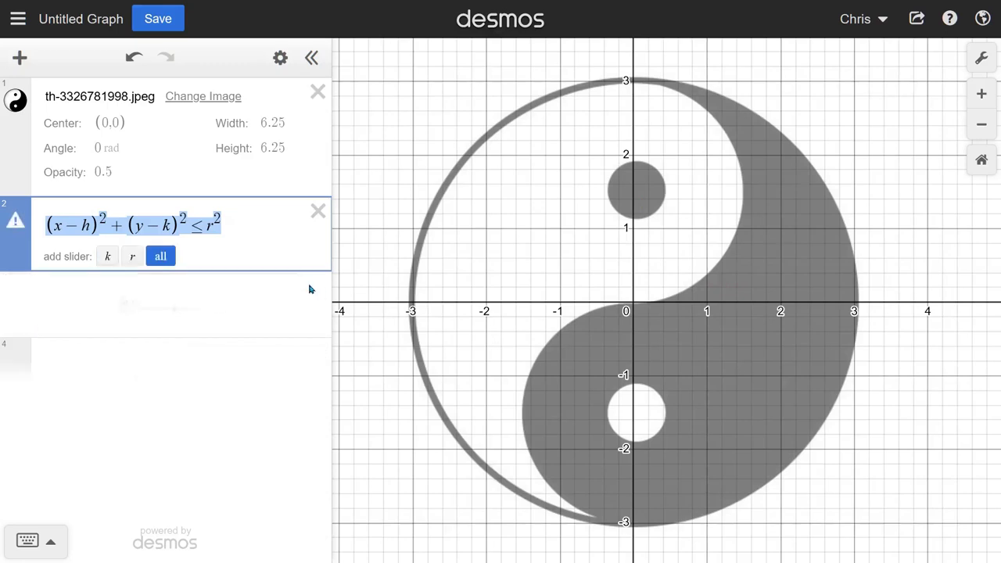
{"action": "left_click", "coordinate": [248, 219]}
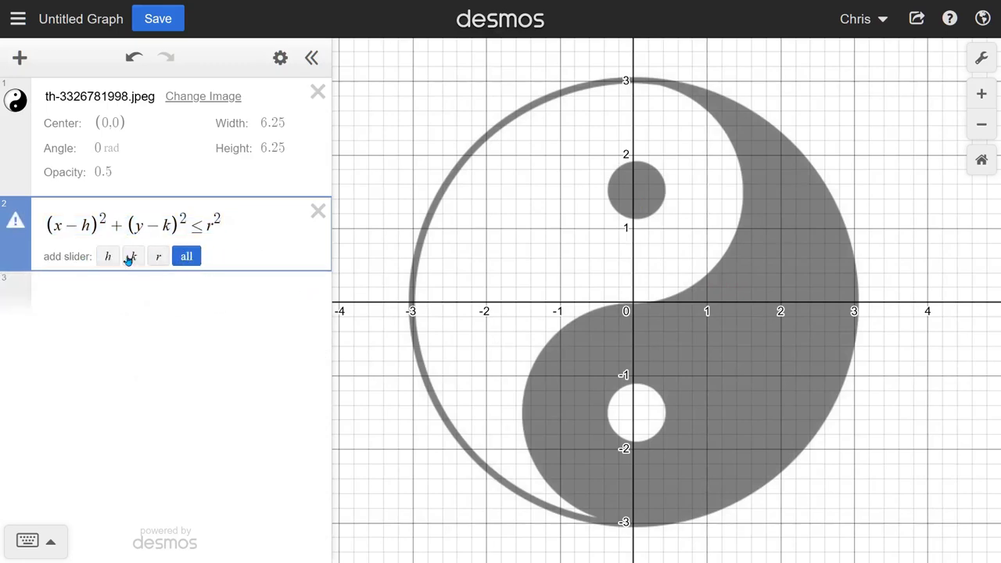
{"action": "left_click", "coordinate": [186, 257]}
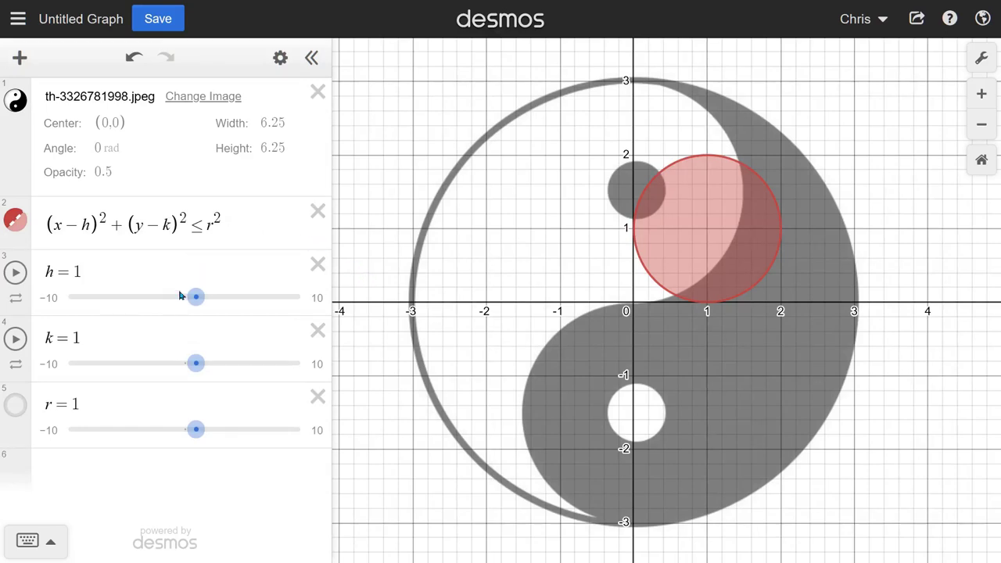
{"action": "left_click", "coordinate": [98, 270]}
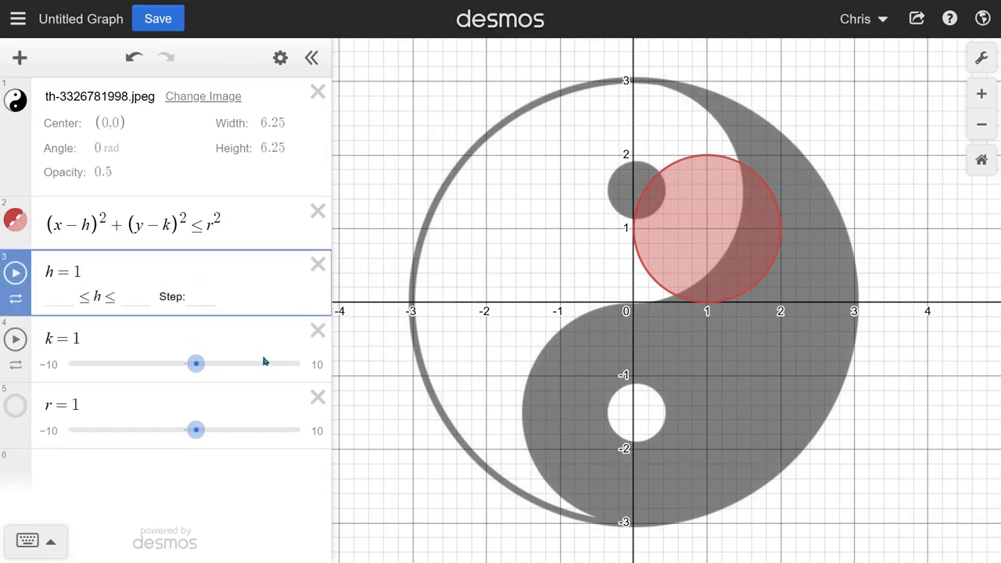
{"action": "left_click", "coordinate": [265, 401]}
{"action": "left_click", "coordinate": [253, 478]}
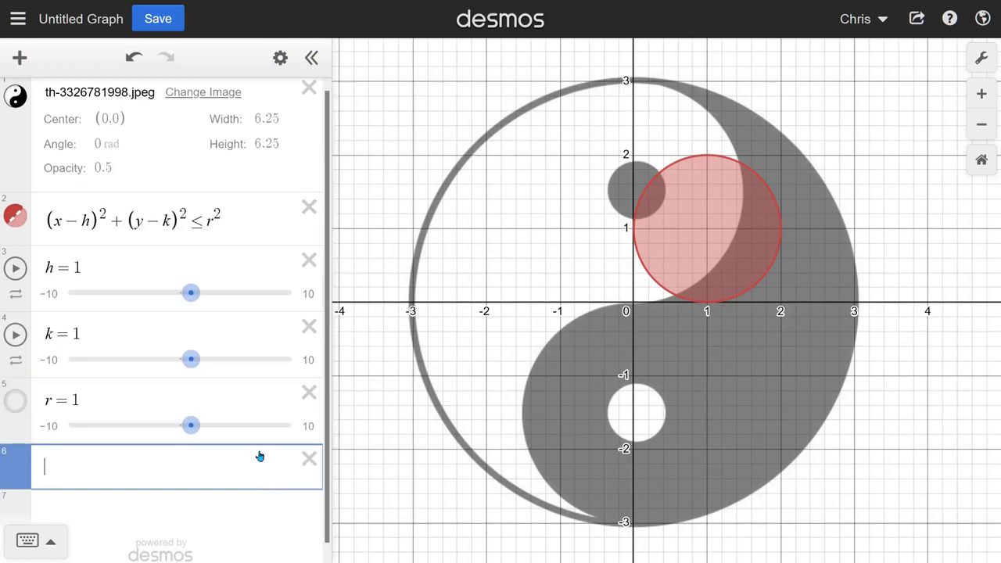
Centre the shaded circle on the origin by setting both h and k to 0.
{"action": "left_click_drag", "start_coordinate": [192, 295], "coordinate": [181, 295]}
{"action": "mouse_move", "coordinate": [191, 359]}
{"action": "left_mouse_down"}
{"action": "mouse_move", "coordinate": [175, 359]}
{"action": "mouse_move", "coordinate": [199, 359]}
{"action": "left_mouse_up"}
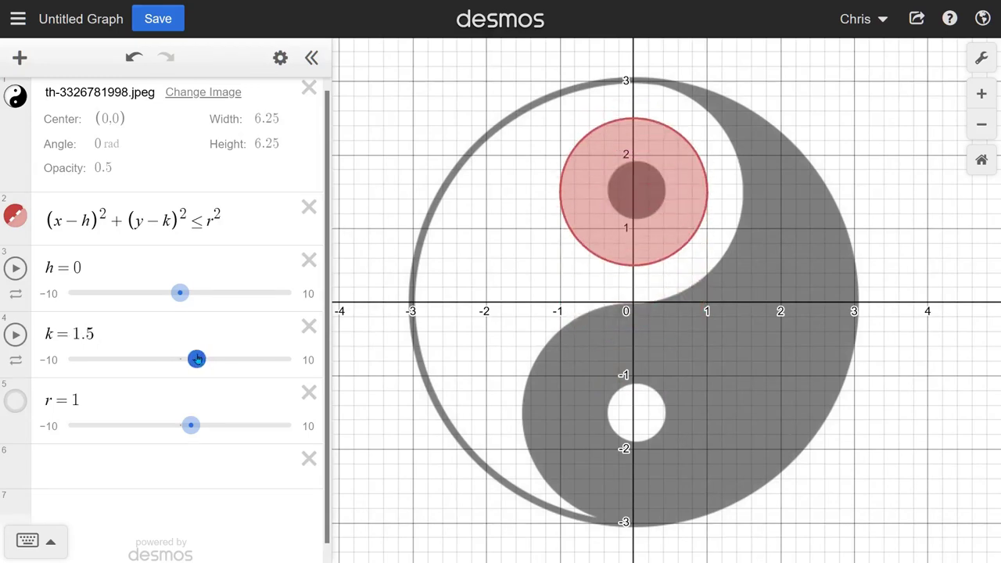
{"action": "left_click_drag", "start_coordinate": [196, 359], "coordinate": [179, 359]}
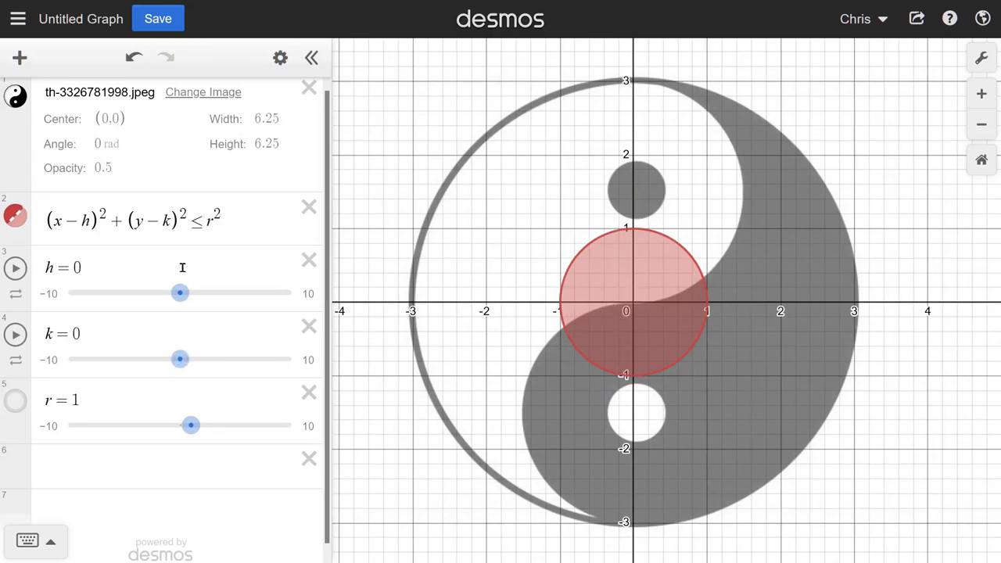
{"action": "left_click", "coordinate": [85, 222]}
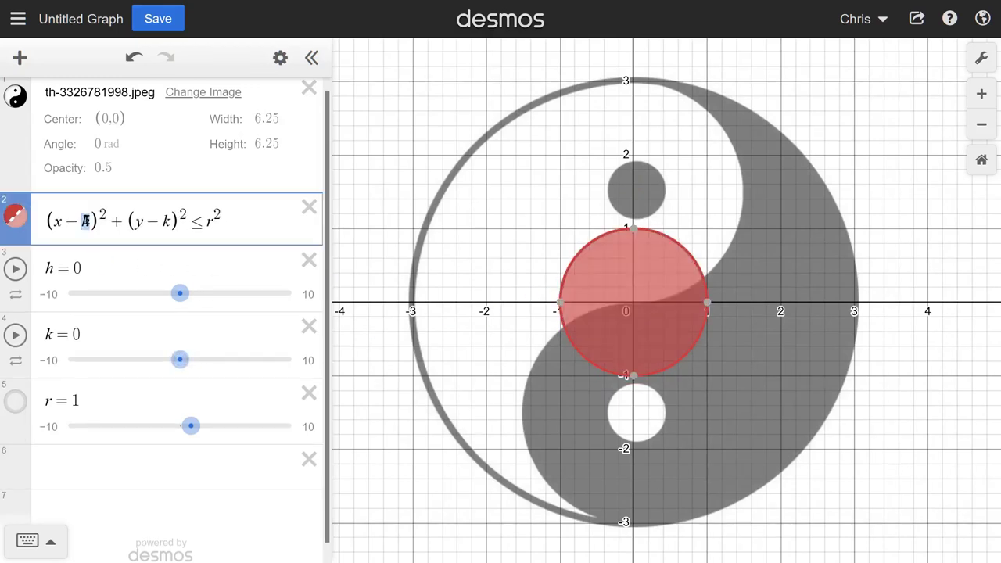
{"action": "double_click", "coordinate": [166, 221]}
Set the r slider's step to .01 and bring r to 2.8.
{"action": "left_click_drag", "start_coordinate": [191, 427], "coordinate": [219, 426]}
{"action": "left_click", "coordinate": [153, 399]}
{"action": "left_click", "coordinate": [197, 425]}
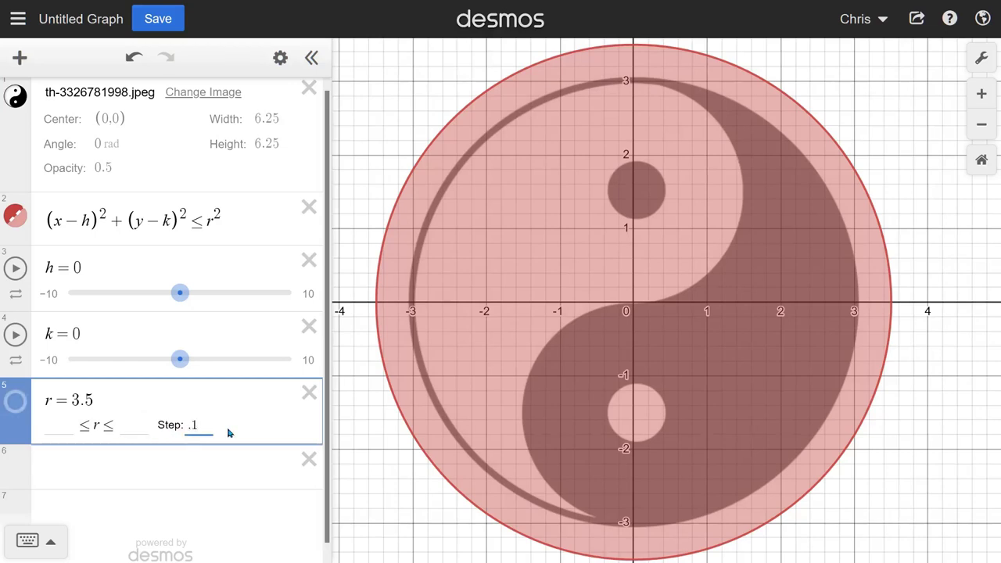
{"action": "type", "text": ".01"}
{"action": "left_click", "coordinate": [213, 460]}
{"action": "left_click_drag", "start_coordinate": [219, 426], "coordinate": [211, 425]}
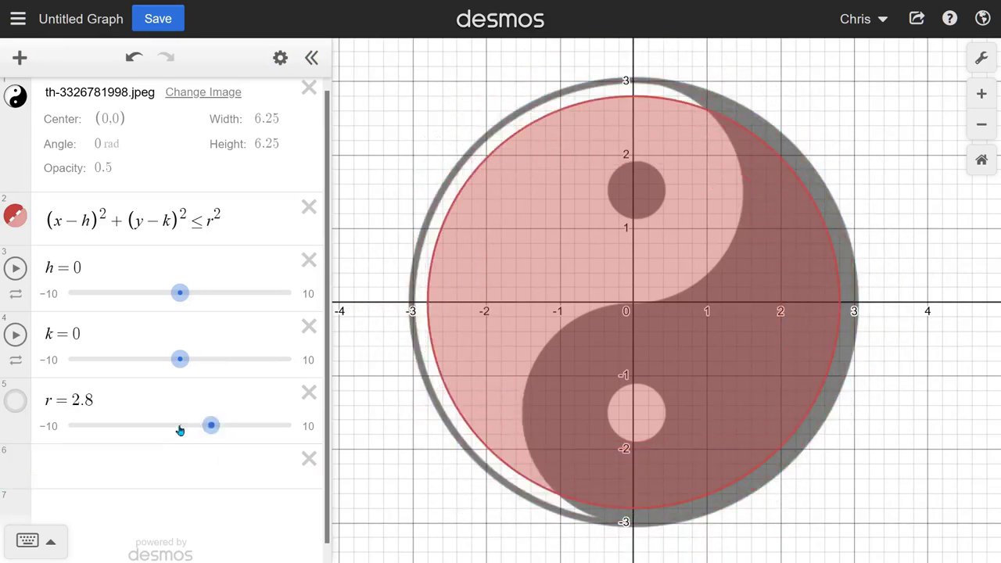
Limit the r slider to the range 0 to 3.2 and set r to 3.02 to match the symbol's outer edge.
{"action": "left_click", "coordinate": [141, 398]}
{"action": "left_click", "coordinate": [67, 425]}
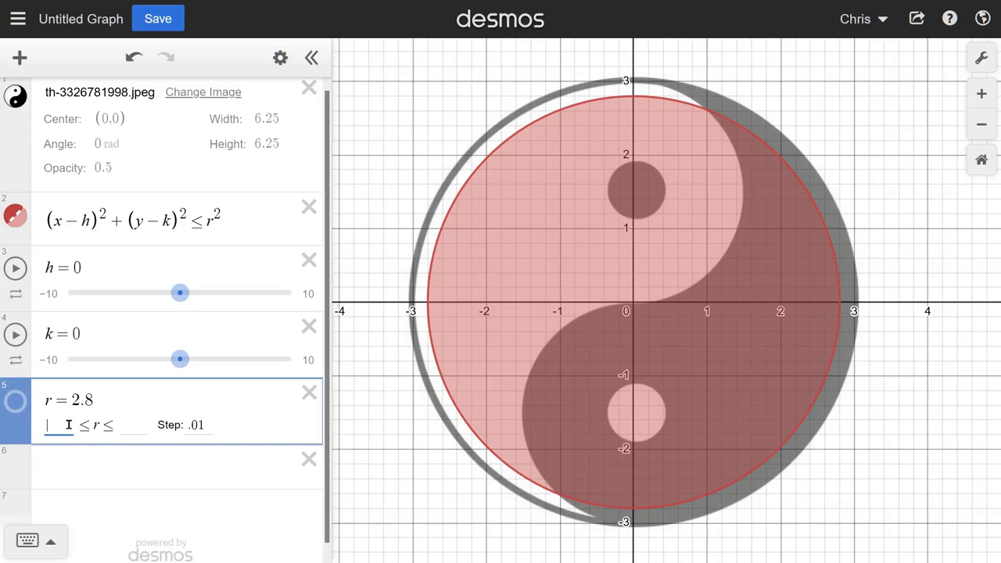
{"action": "left_click", "coordinate": [143, 461]}
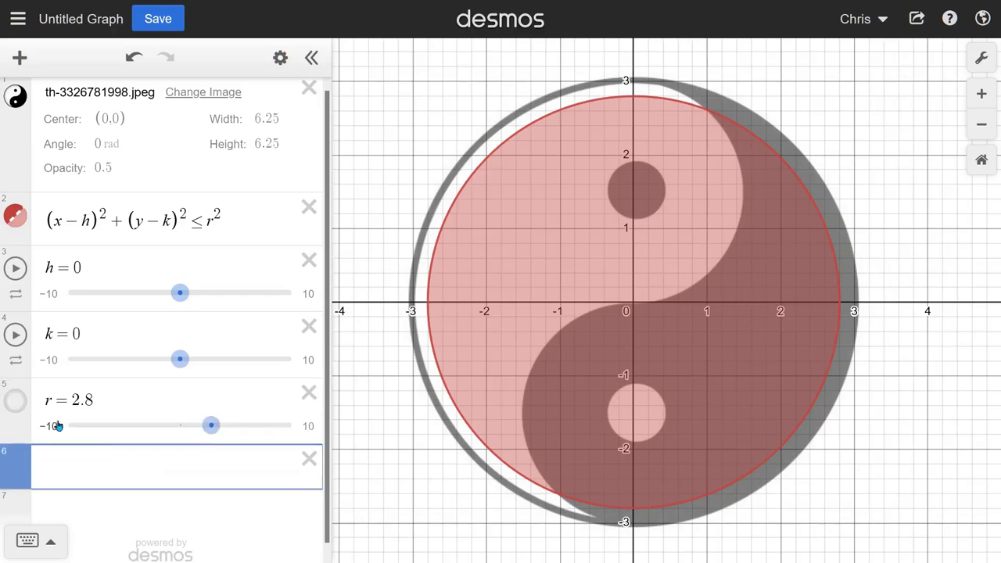
{"action": "left_click", "coordinate": [90, 400]}
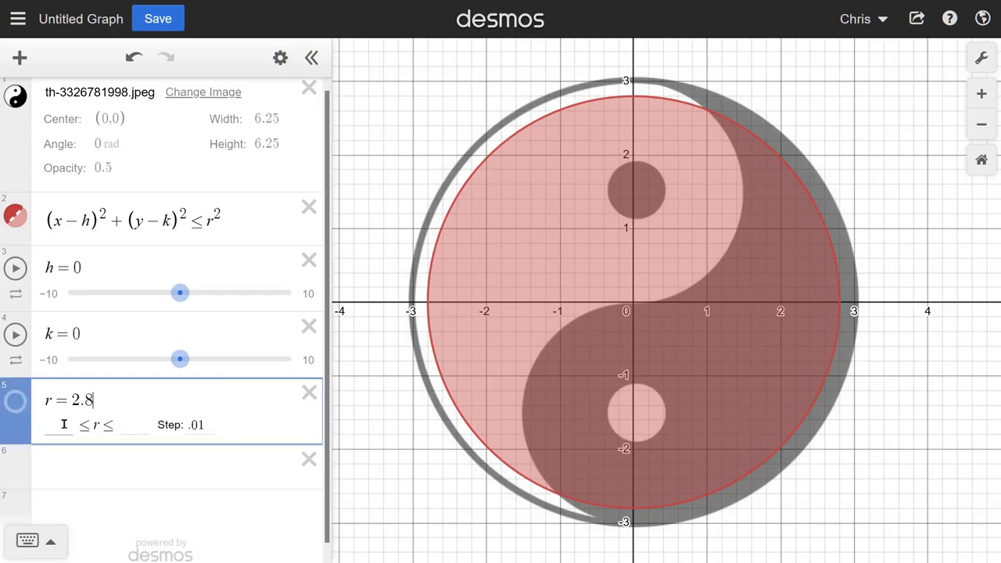
{"action": "left_click", "coordinate": [64, 427]}
{"action": "key", "text": "Tab"}
{"action": "type", "text": "3.2"}
{"action": "left_click", "coordinate": [149, 465]}
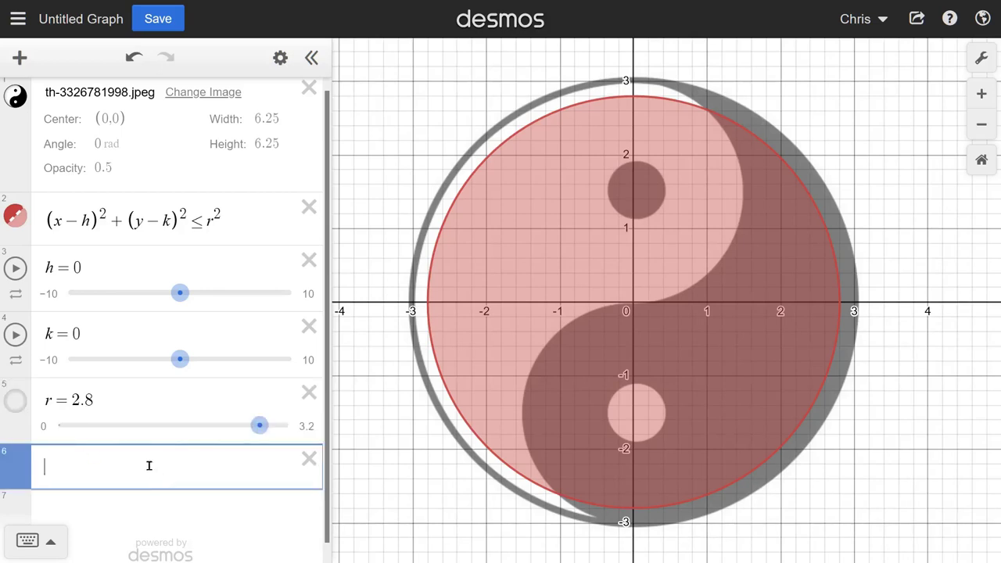
{"action": "left_click_drag", "start_coordinate": [262, 426], "coordinate": [311, 427]}
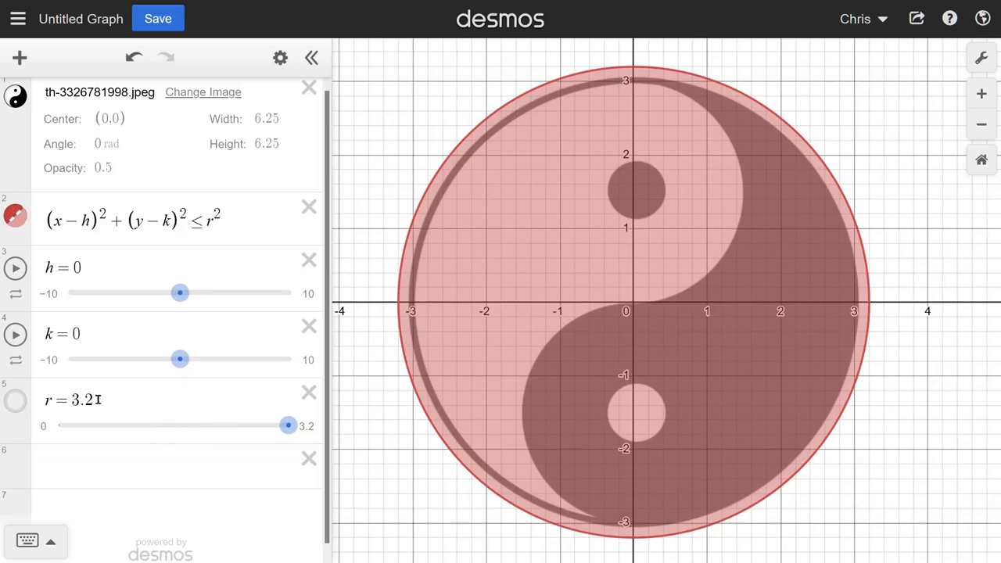
{"action": "left_click_drag", "start_coordinate": [288, 426], "coordinate": [274, 427]}
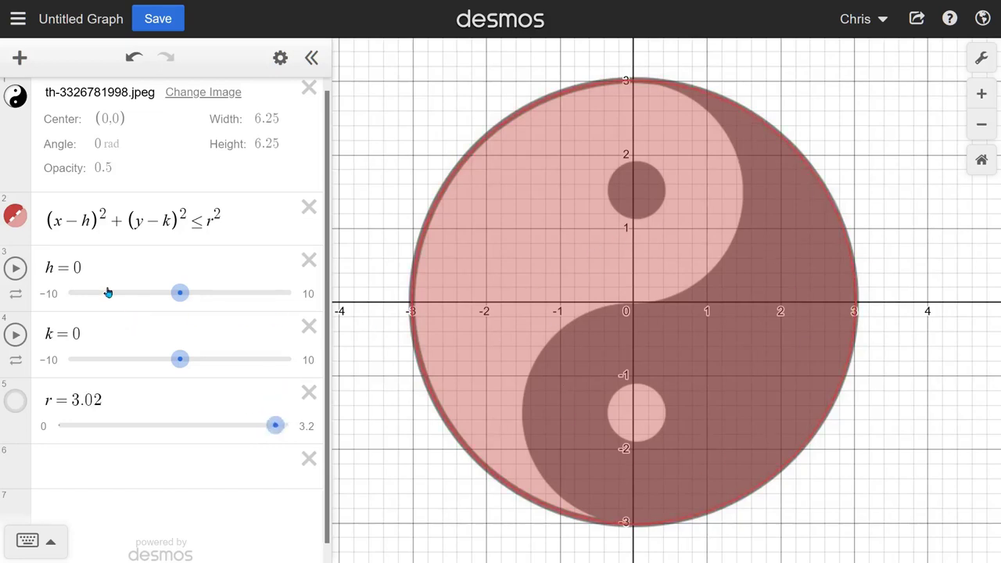
Try the red circle's fill opacity at 0 and back at 0.4, and try clearing its line thickness.
{"action": "left_click", "coordinate": [23, 225]}
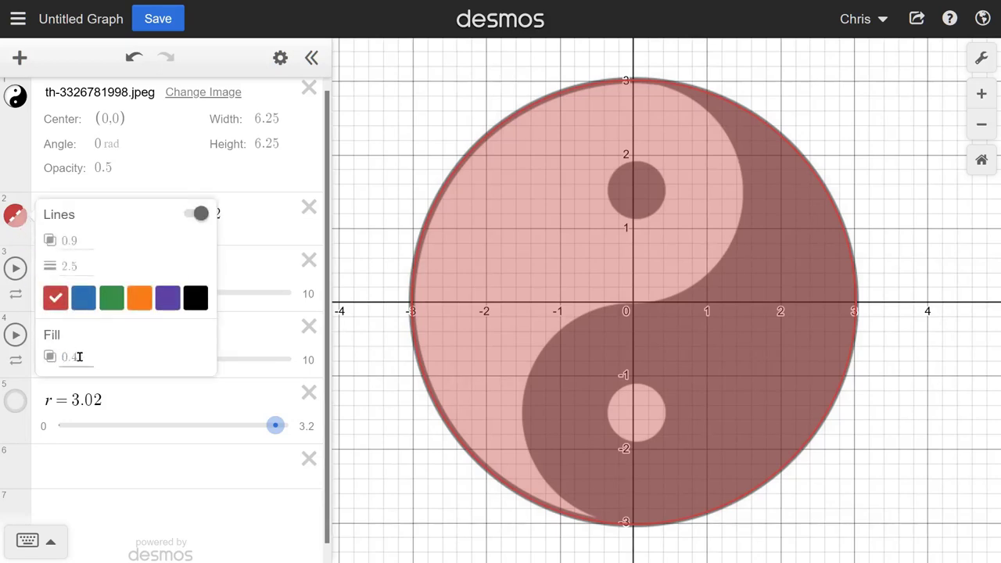
{"action": "double_click", "coordinate": [79, 356]}
{"action": "key", "text": "BackSpace"}
{"action": "type", "text": "0"}
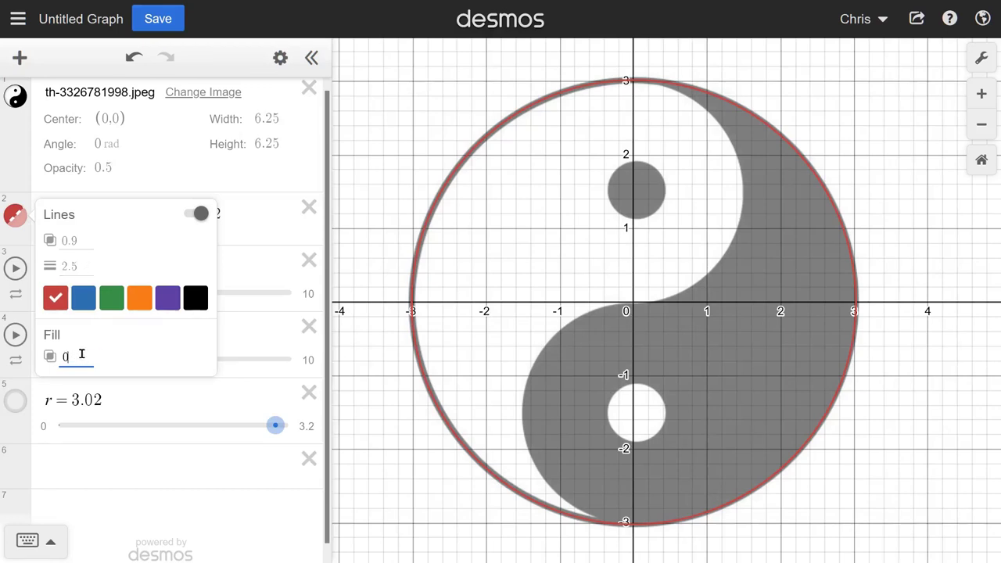
{"action": "type", "text": ".4"}
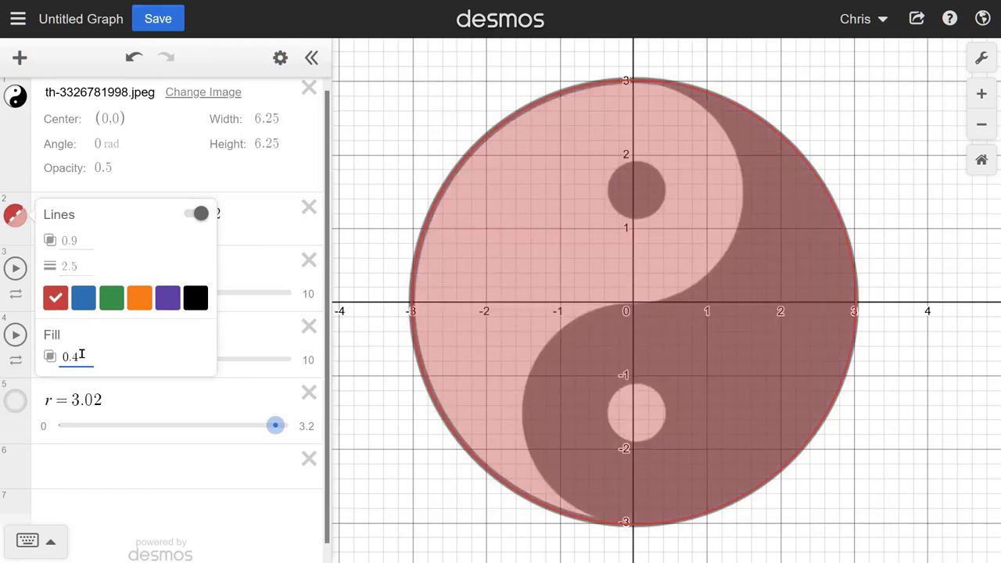
{"action": "left_click", "coordinate": [86, 264]}
{"action": "key", "text": "BackSpace"}
{"action": "left_click", "coordinate": [129, 268]}
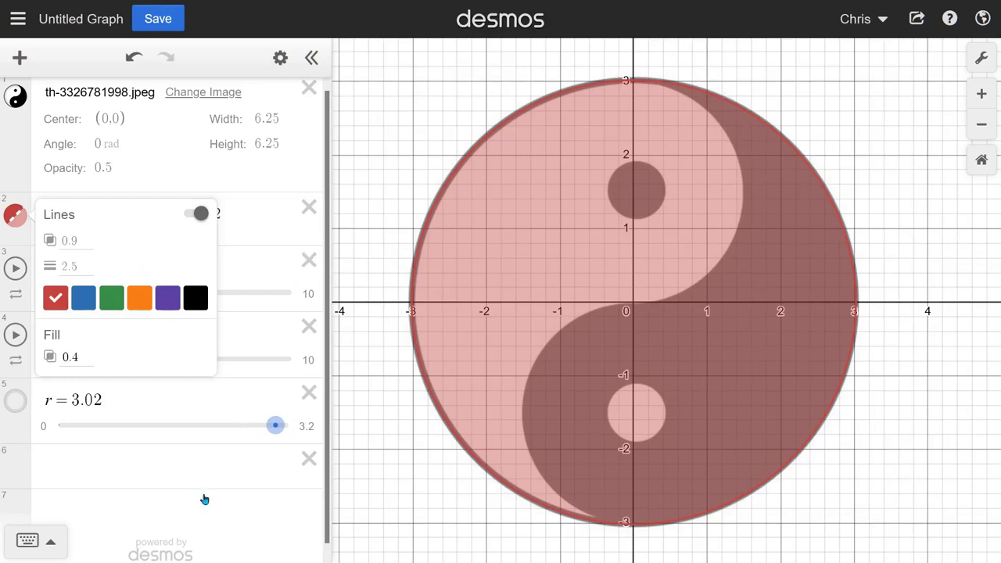
{"action": "left_click", "coordinate": [83, 263]}
{"action": "left_click", "coordinate": [226, 506]}
Copy the inequality (x-h)^2+(y-k)^2≤r^2 into the empty row below the r slider and hide the original red circle.
{"action": "scroll", "coordinate": [186, 392], "scroll_direction": "up", "scroll_amount": 1}
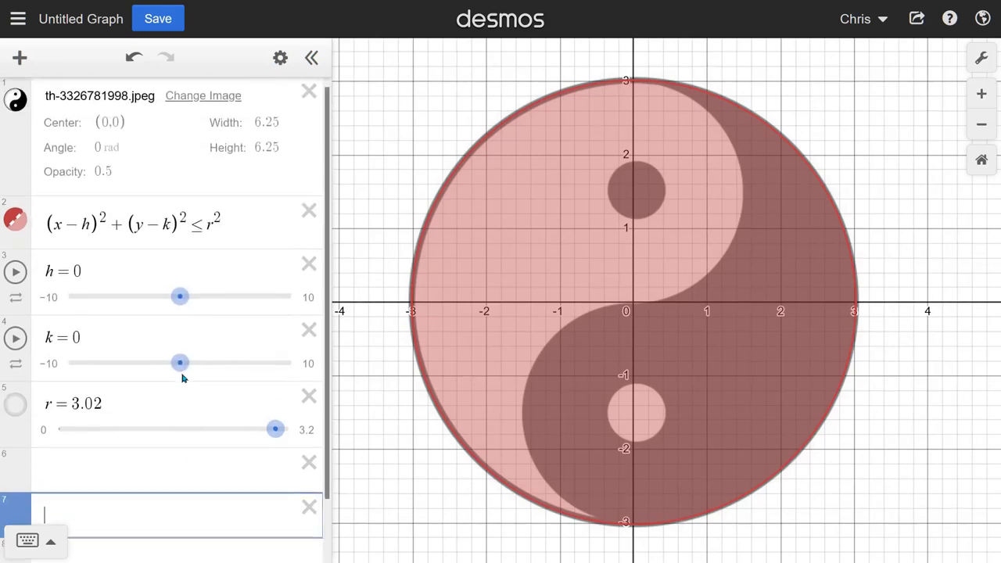
{"action": "left_click", "coordinate": [243, 222]}
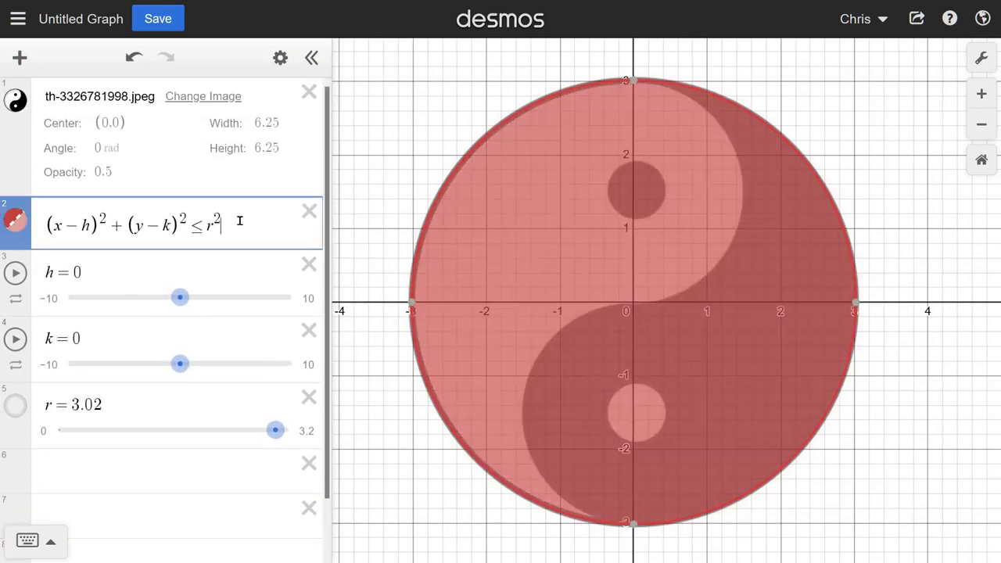
{"action": "left_click_drag", "start_coordinate": [243, 222], "coordinate": [39, 223]}
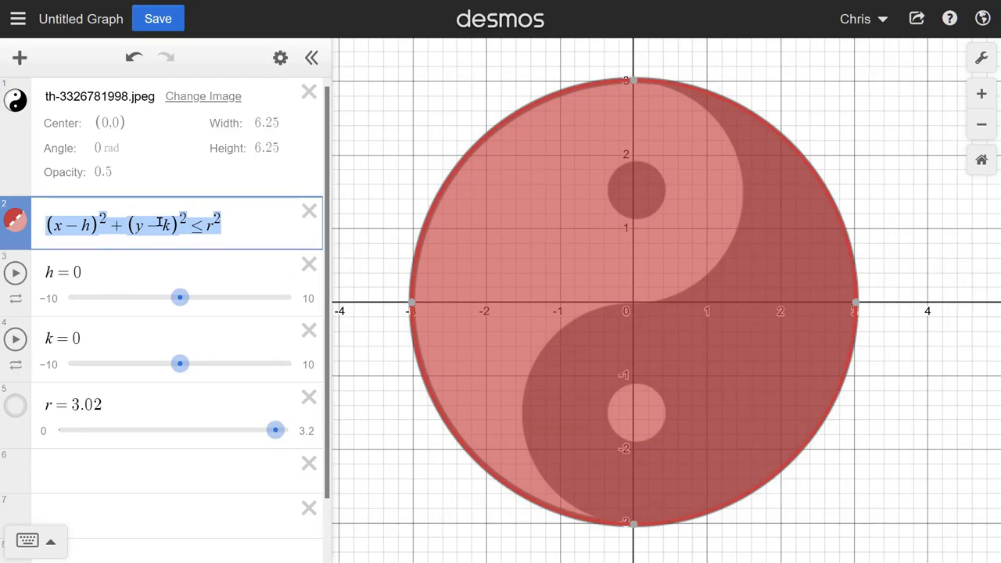
{"action": "left_click", "coordinate": [189, 472]}
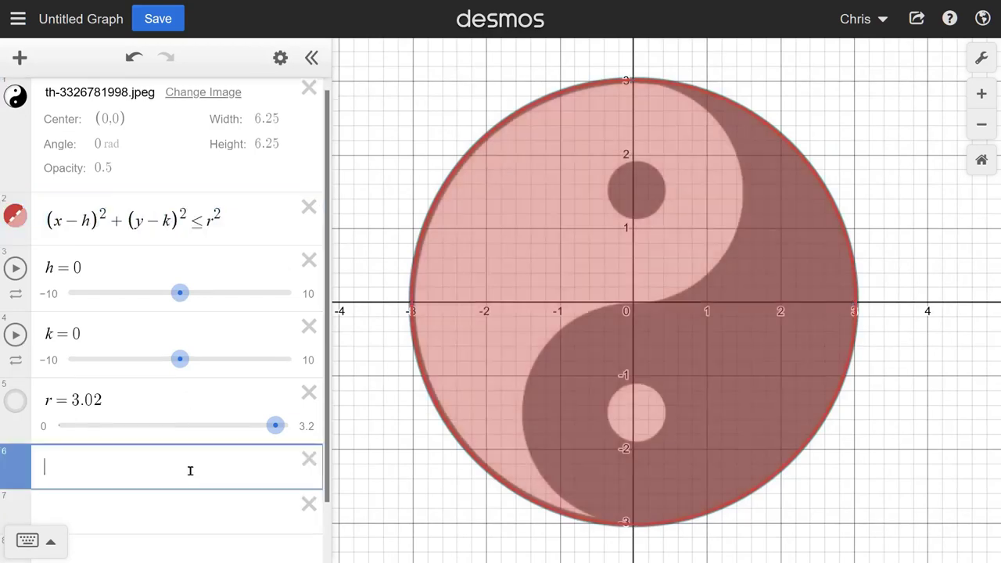
{"action": "type", "text": "(x-h)^2+(y-k)^2≤r^2"}
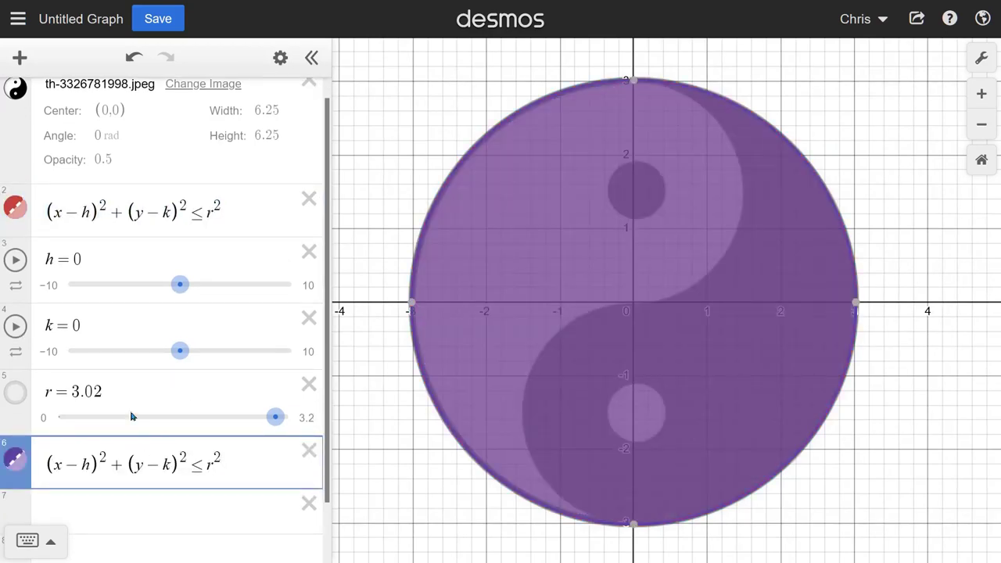
{"action": "left_click", "coordinate": [16, 208]}
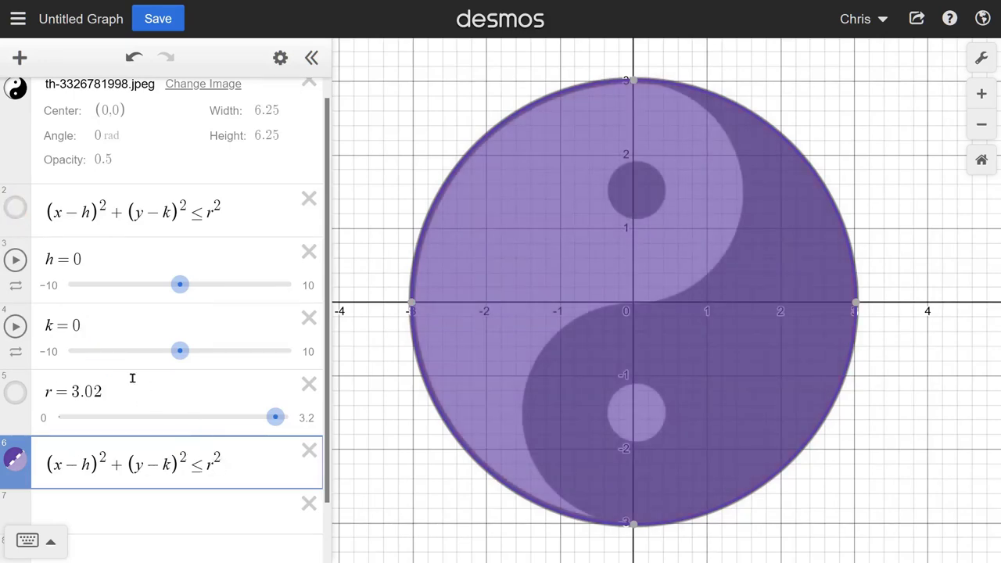
Replace the variables in the purple circle's inequality with fixed values so it reads (x-0)^2+(y-0)^2≤3.02^2.
{"action": "mouse_move", "coordinate": [274, 417]}
{"action": "left_mouse_down"}
{"action": "mouse_move", "coordinate": [233, 419]}
{"action": "mouse_move", "coordinate": [280, 423]}
{"action": "left_mouse_up"}
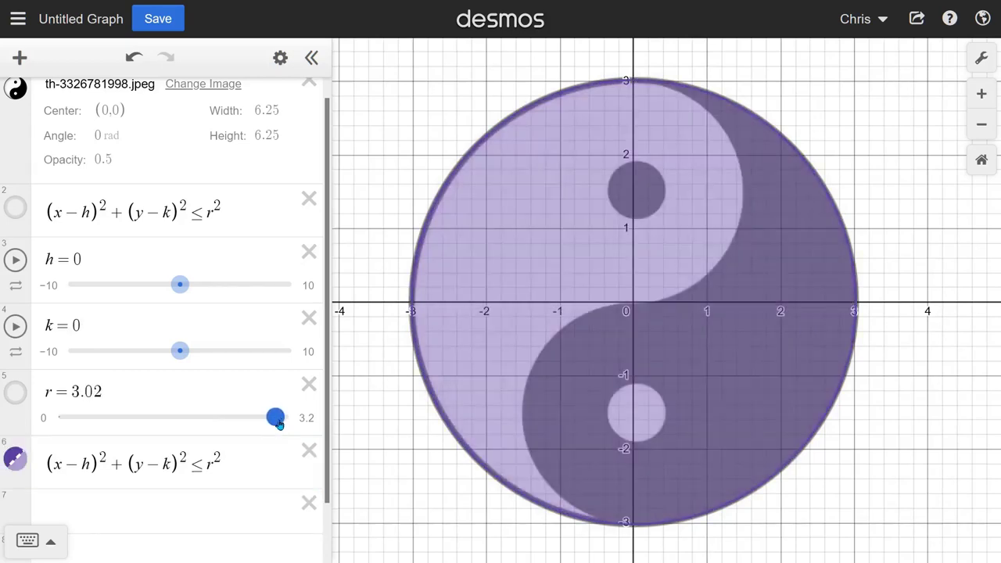
{"action": "left_click", "coordinate": [215, 468]}
{"action": "left_click_drag", "start_coordinate": [214, 468], "coordinate": [208, 466]}
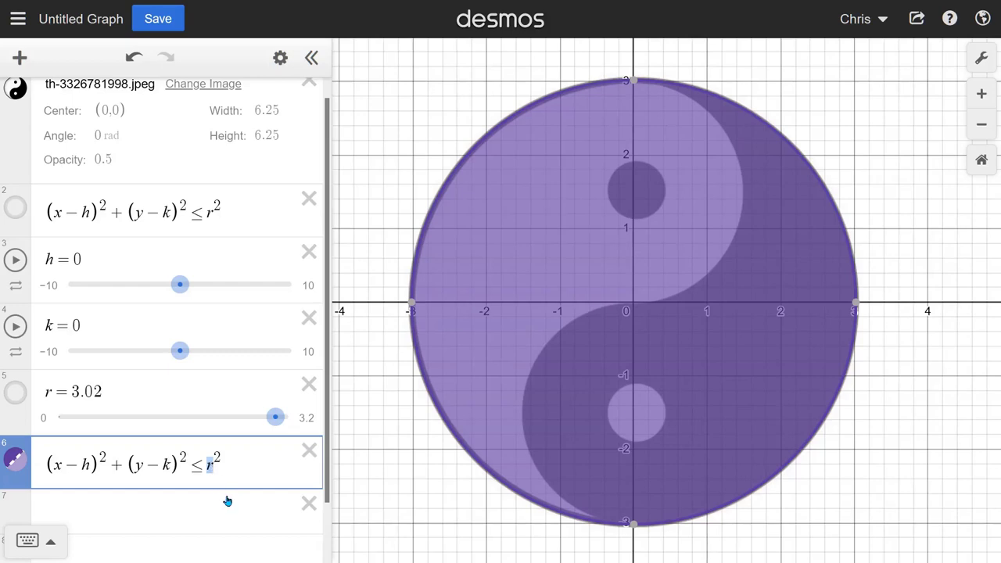
{"action": "type", "text": "3."}
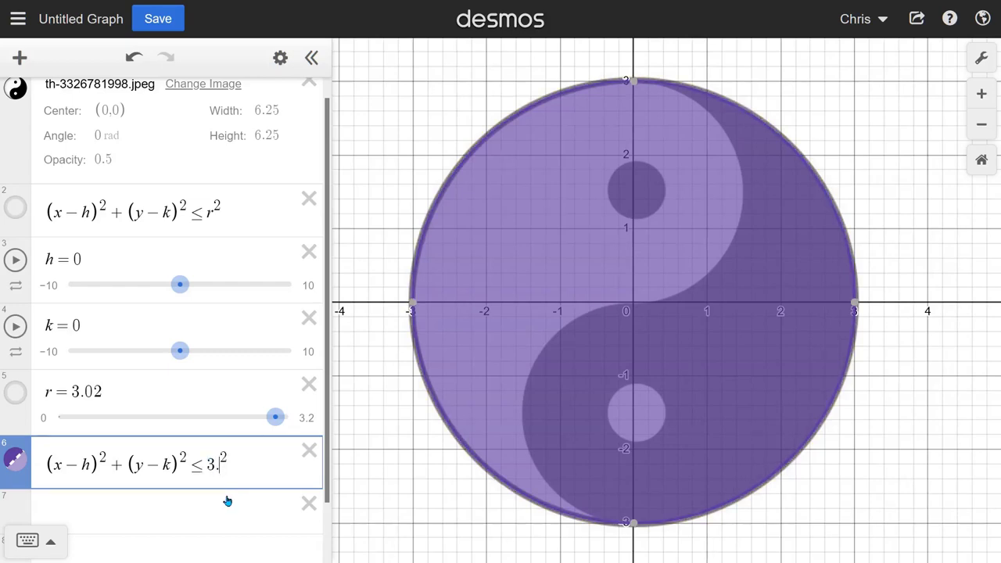
{"action": "type", "text": "02"}
{"action": "left_click_drag", "start_coordinate": [170, 466], "coordinate": [166, 467]}
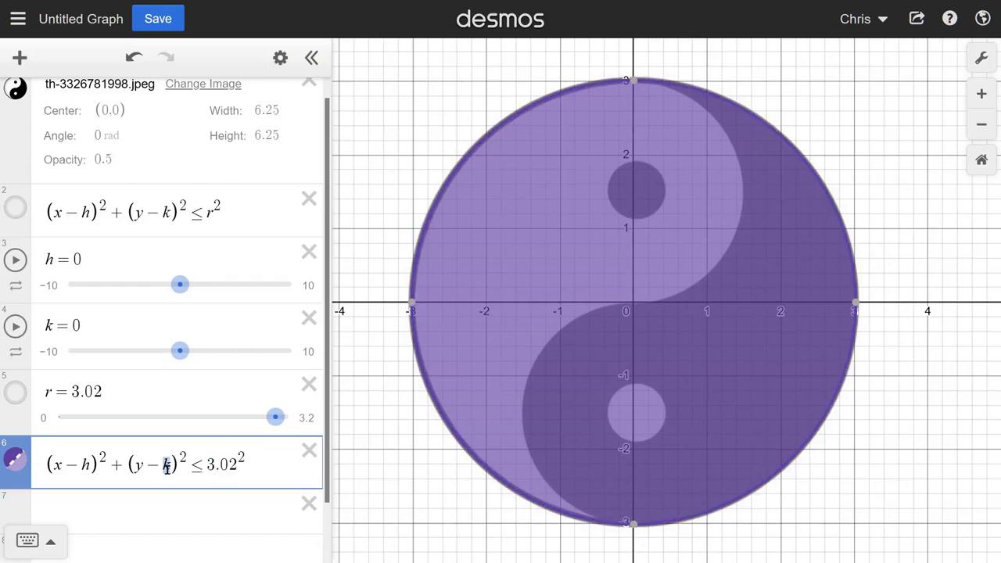
{"action": "type", "text": "0"}
{"action": "left_click_drag", "start_coordinate": [91, 466], "coordinate": [65, 465]}
{"action": "type", "text": "0"}
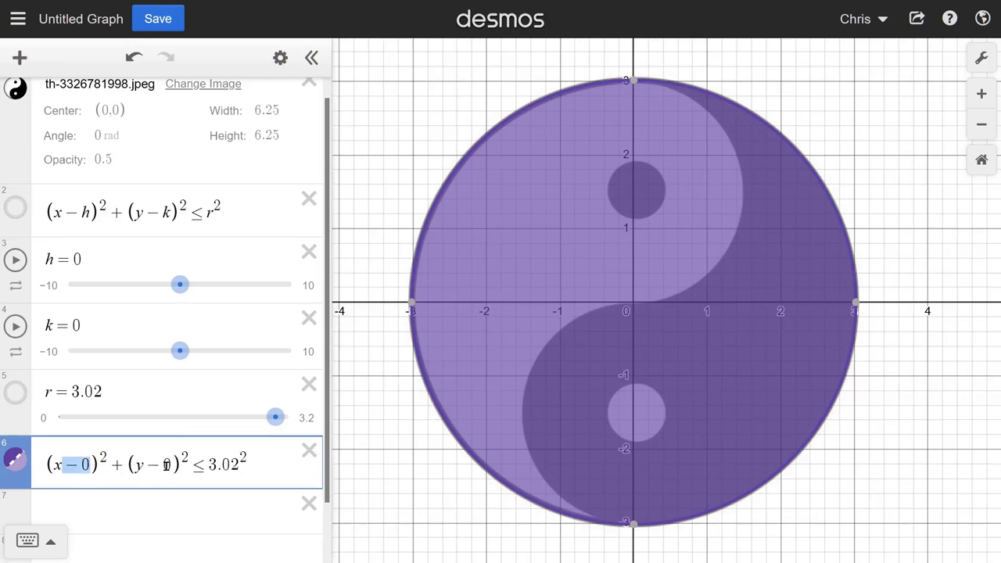
{"action": "left_click_drag", "start_coordinate": [171, 467], "coordinate": [148, 466]}
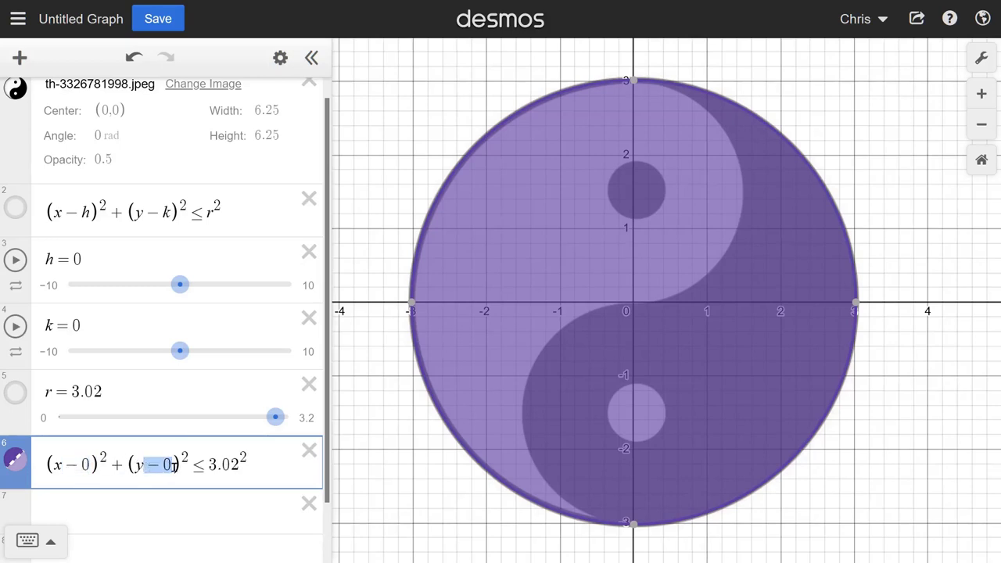
{"action": "left_click", "coordinate": [247, 463]}
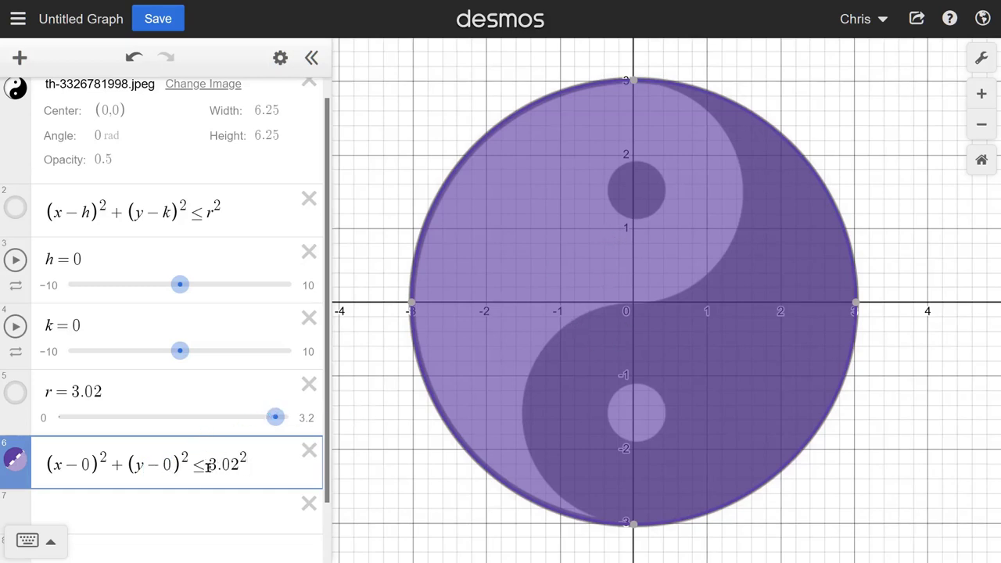
Try an equals sign in place of ≤ in the purple circle's relation and put ≤ back.
{"action": "left_click_drag", "start_coordinate": [206, 468], "coordinate": [192, 467]}
{"action": "type", "text": "="}
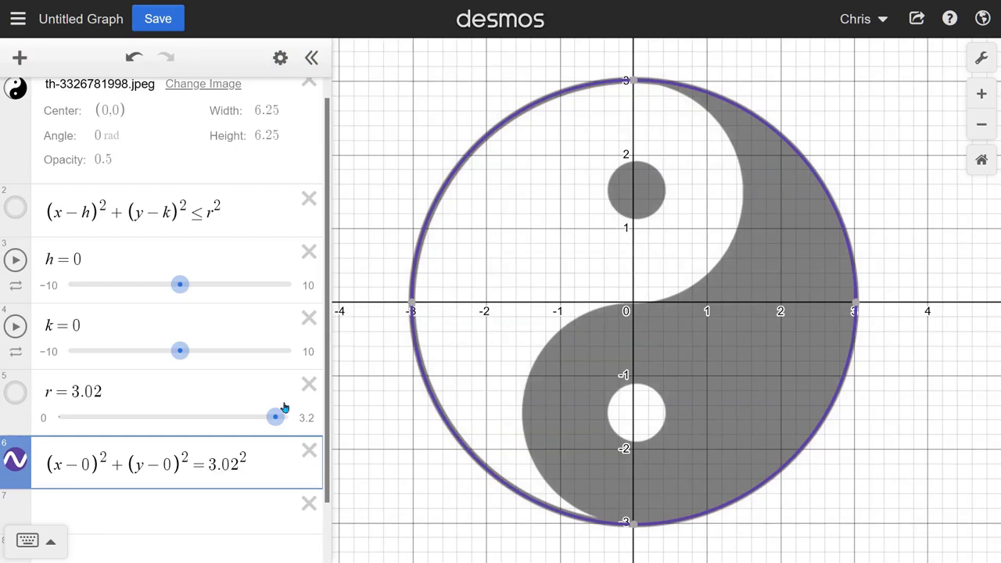
{"action": "key", "text": "BackSpace"}
{"action": "type", "text": "<"}
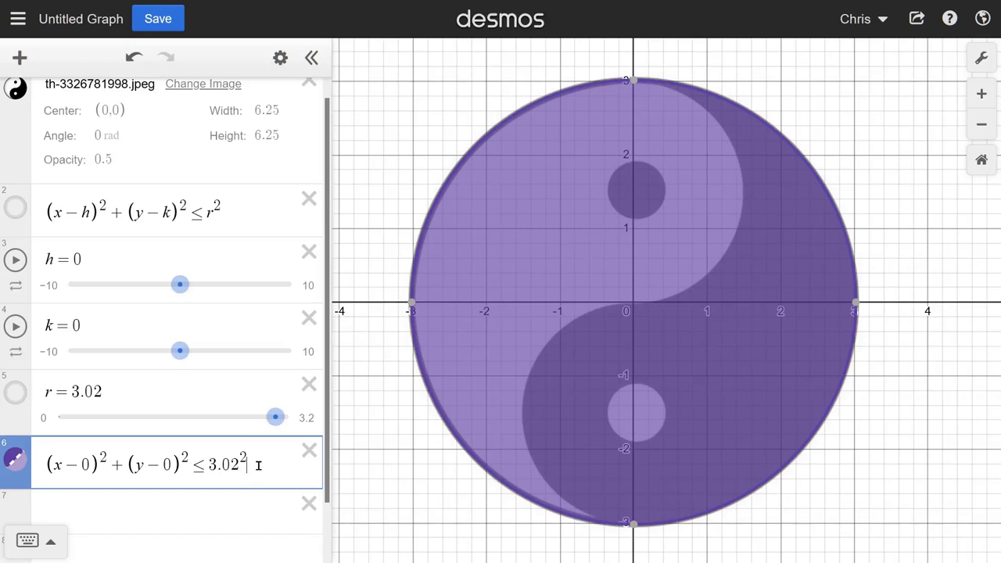
Set the purple circle's fill opacity to 0 so only its outline is drawn.
{"action": "left_click", "coordinate": [16, 466]}
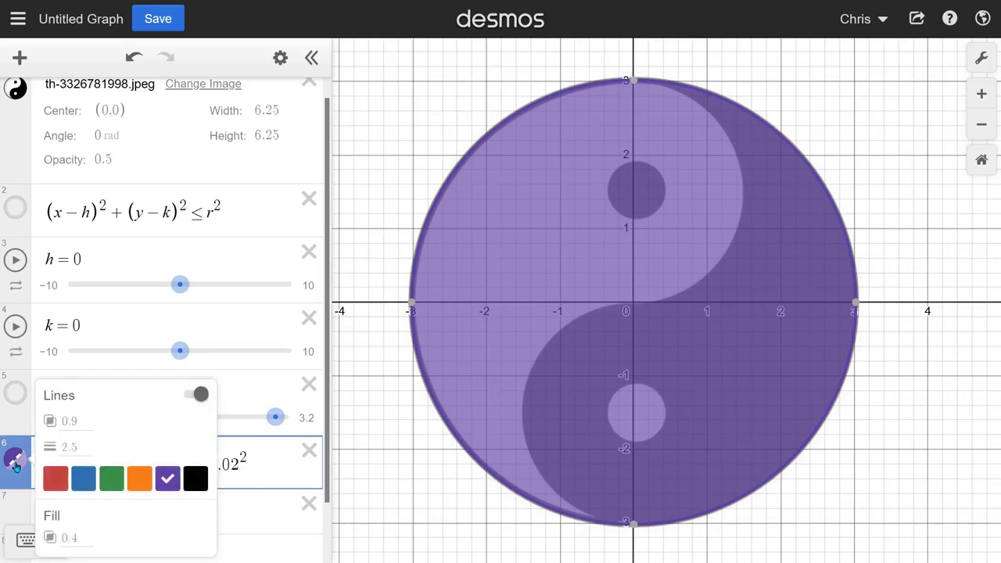
{"action": "left_click", "coordinate": [71, 537]}
{"action": "key", "text": "BackSpace"}
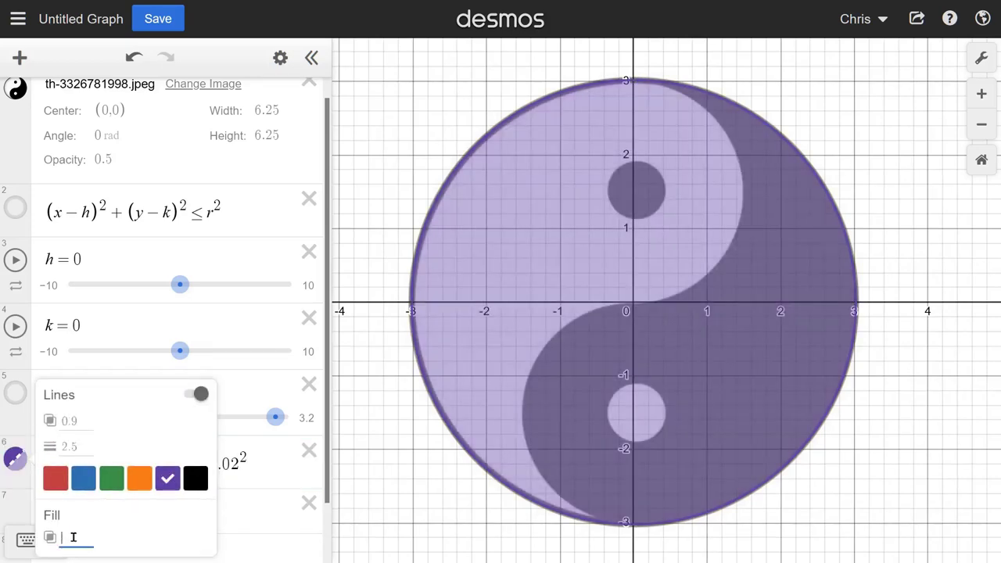
{"action": "type", "text": "0"}
{"action": "left_click", "coordinate": [247, 511]}
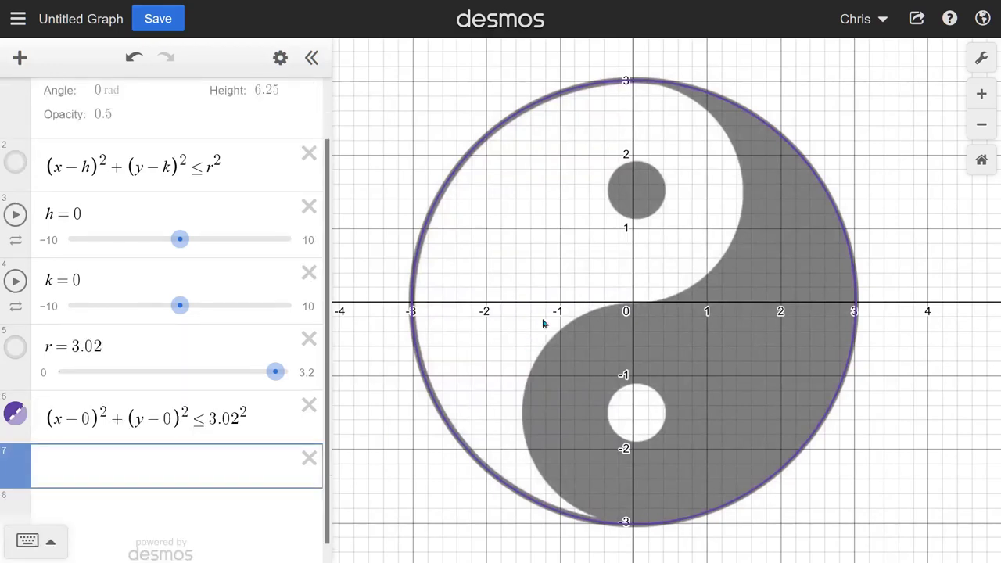
Color the outer circle's outline black and set its line thickness to 8, trying 5, 6 and 7 as well.
{"action": "left_click", "coordinate": [15, 413]}
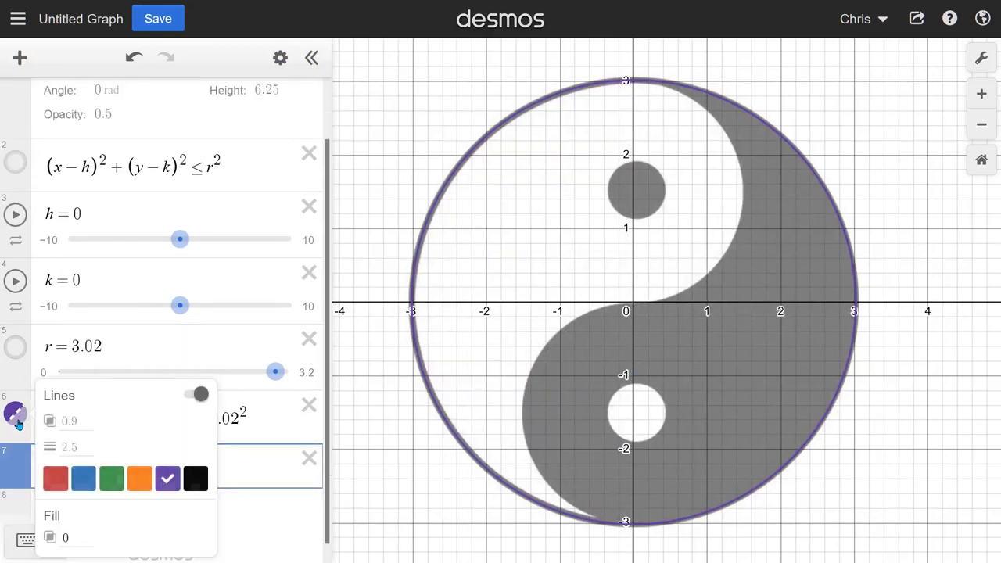
{"action": "left_click", "coordinate": [197, 478]}
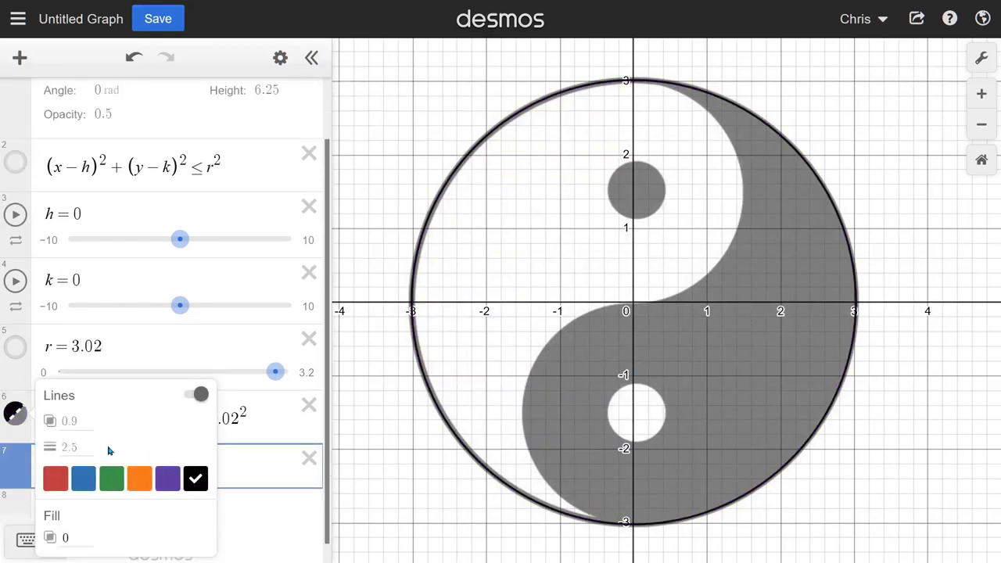
{"action": "left_click", "coordinate": [73, 446]}
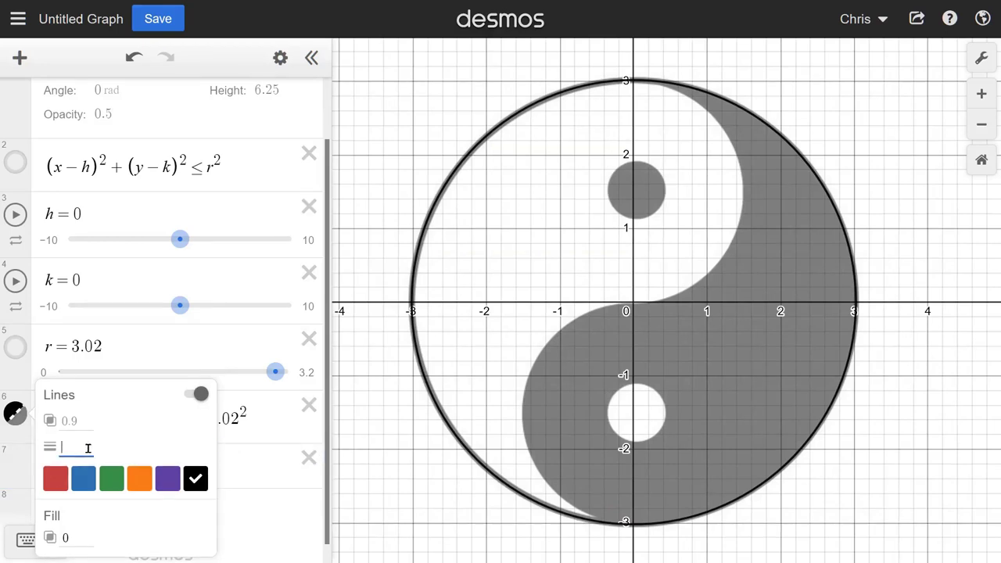
{"action": "type", "text": "5"}
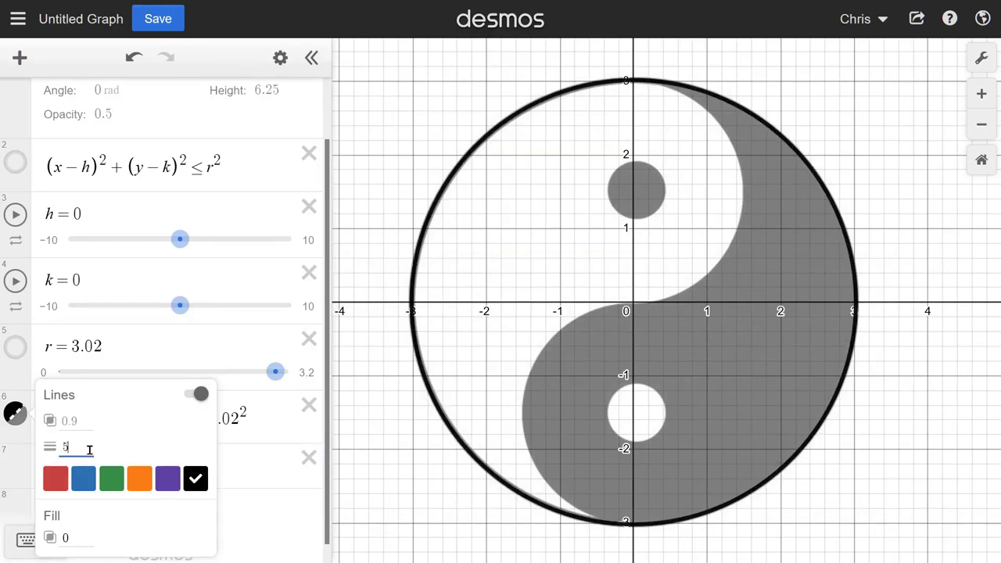
{"action": "key", "text": "BackSpace"}
{"action": "type", "text": "6"}
{"action": "key", "text": "BackSpace"}
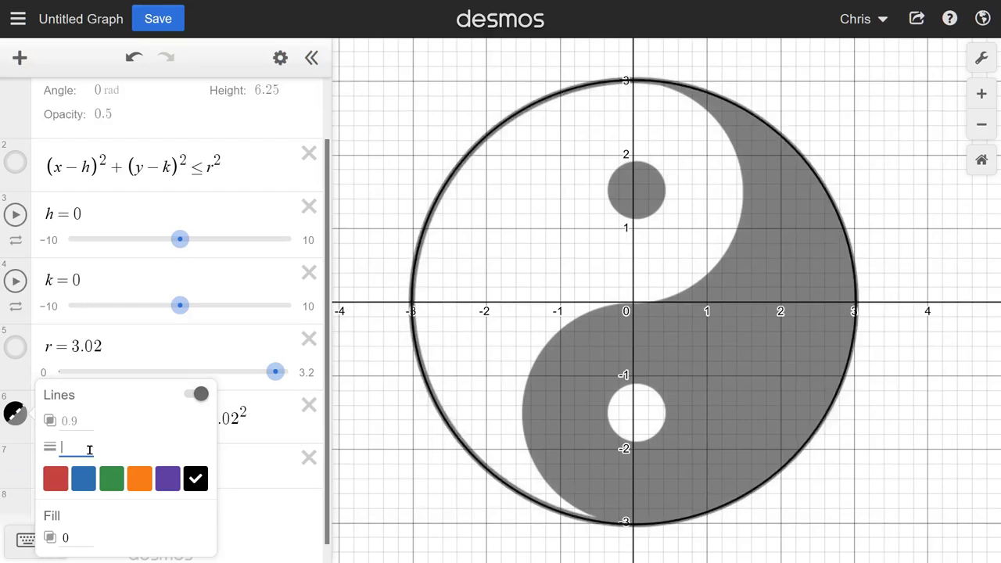
{"action": "type", "text": "7"}
{"action": "key", "text": "BackSpace"}
{"action": "type", "text": "8"}
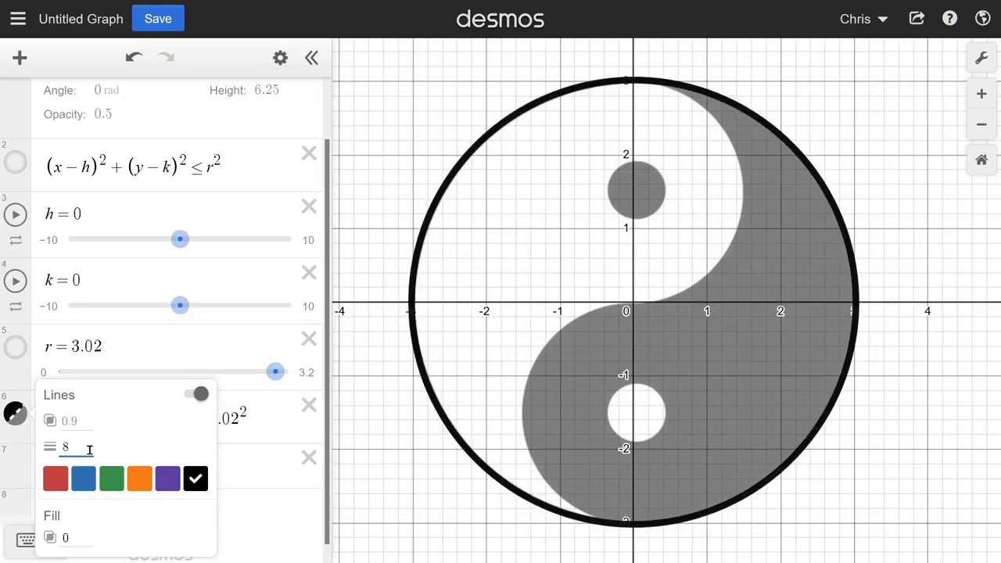
{"action": "key", "text": "BackSpace"}
{"action": "type", "text": "7"}
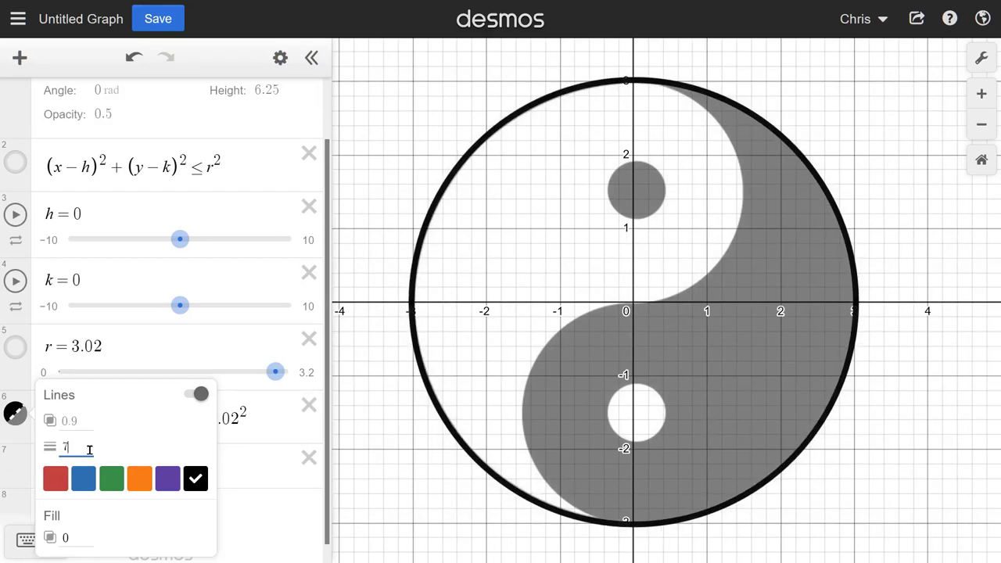
{"action": "key", "text": "BackSpace"}
{"action": "type", "text": "8"}
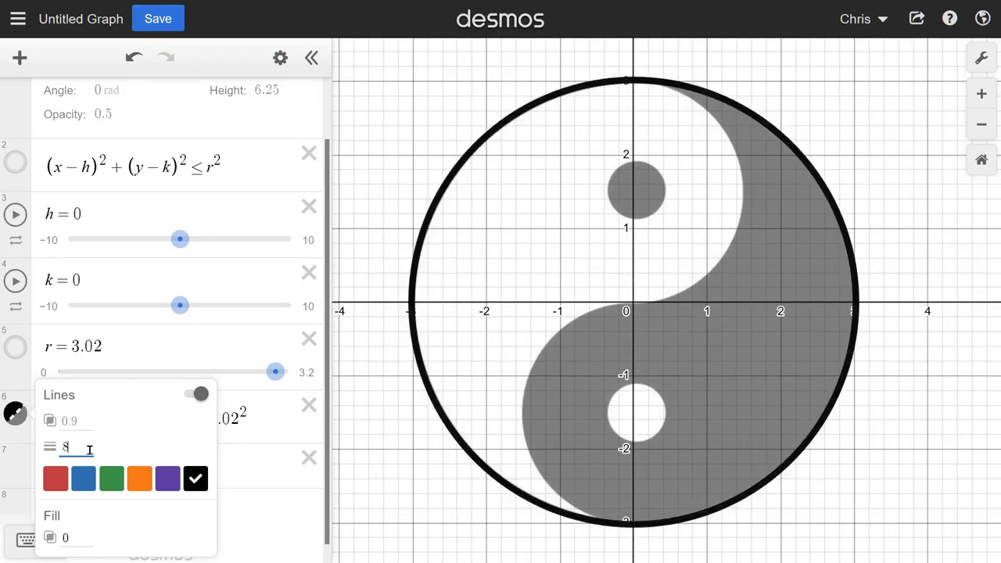
{"action": "left_click", "coordinate": [265, 459]}
Examine up close how the black outline lines up with the imported image's outer edge, with the image selected.
{"action": "scroll", "coordinate": [411, 313], "scroll_direction": "up", "scroll_amount": 5}
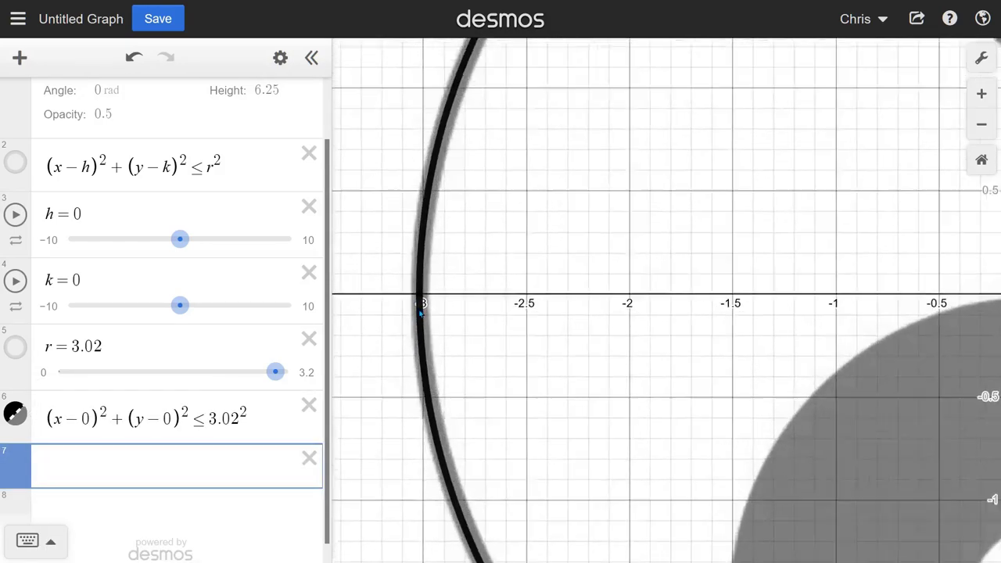
{"action": "scroll", "coordinate": [420, 312], "scroll_direction": "up", "scroll_amount": 3}
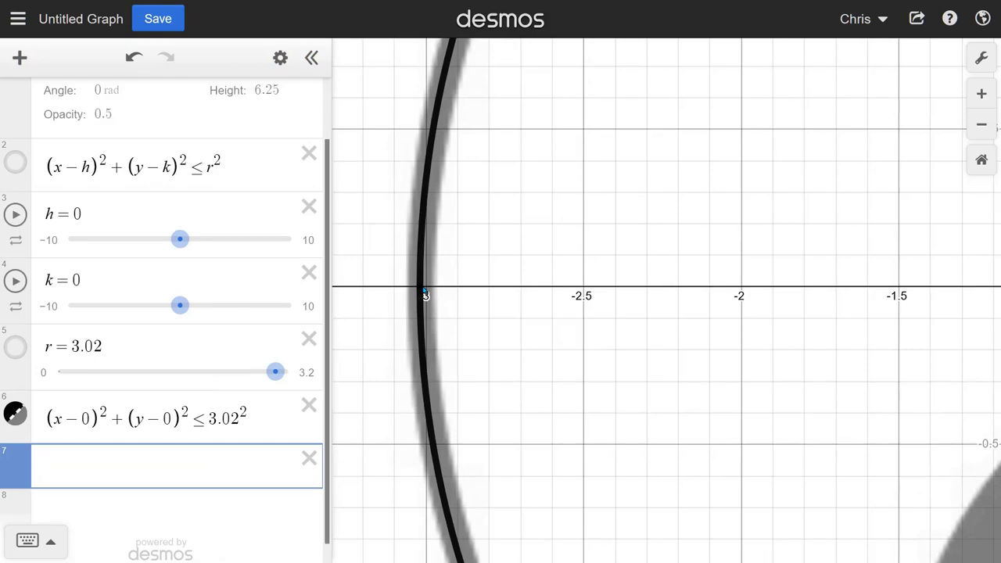
{"action": "scroll", "coordinate": [180, 162], "scroll_direction": "up", "scroll_amount": 1}
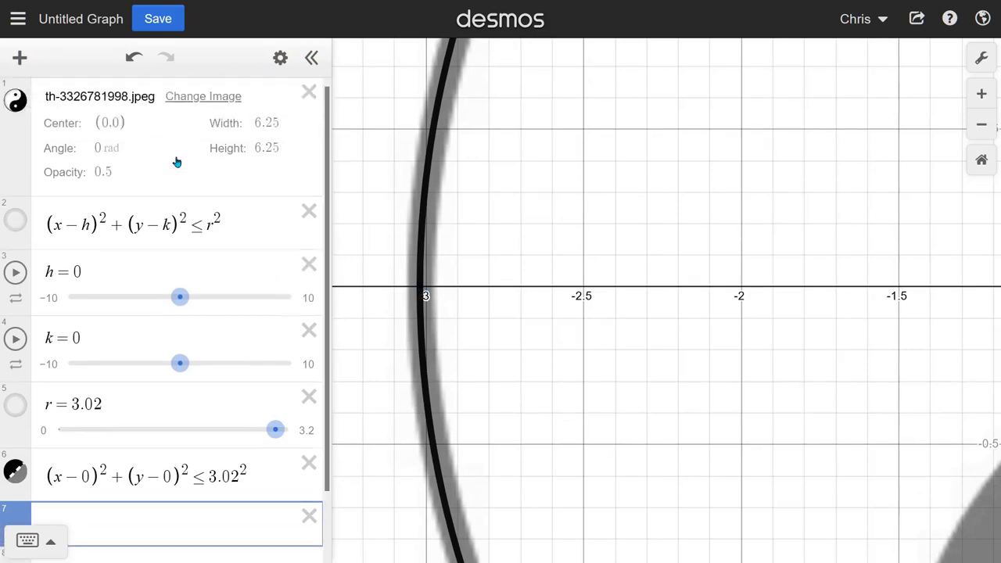
{"action": "left_click", "coordinate": [151, 96]}
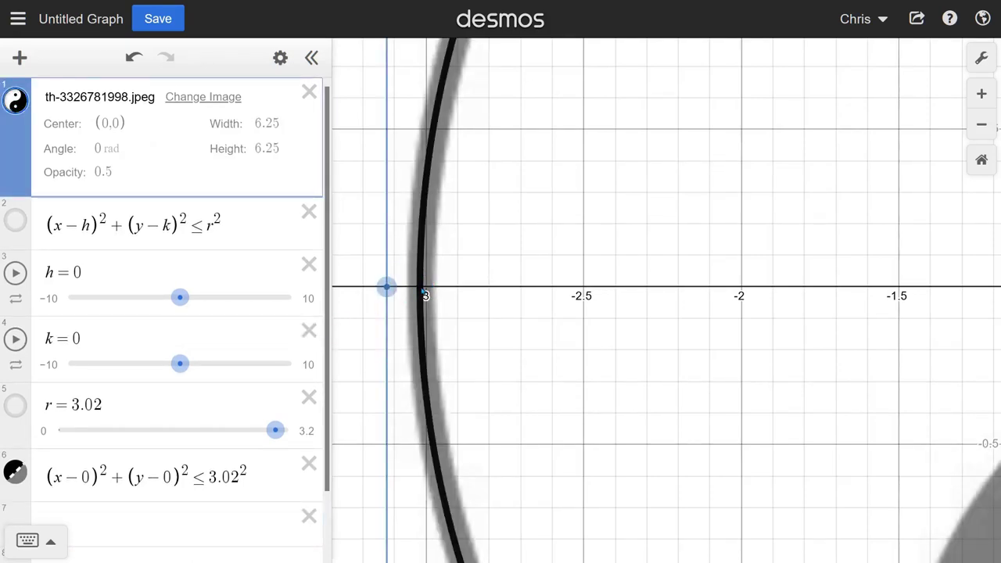
{"action": "scroll", "coordinate": [424, 292], "scroll_direction": "down", "scroll_amount": 8}
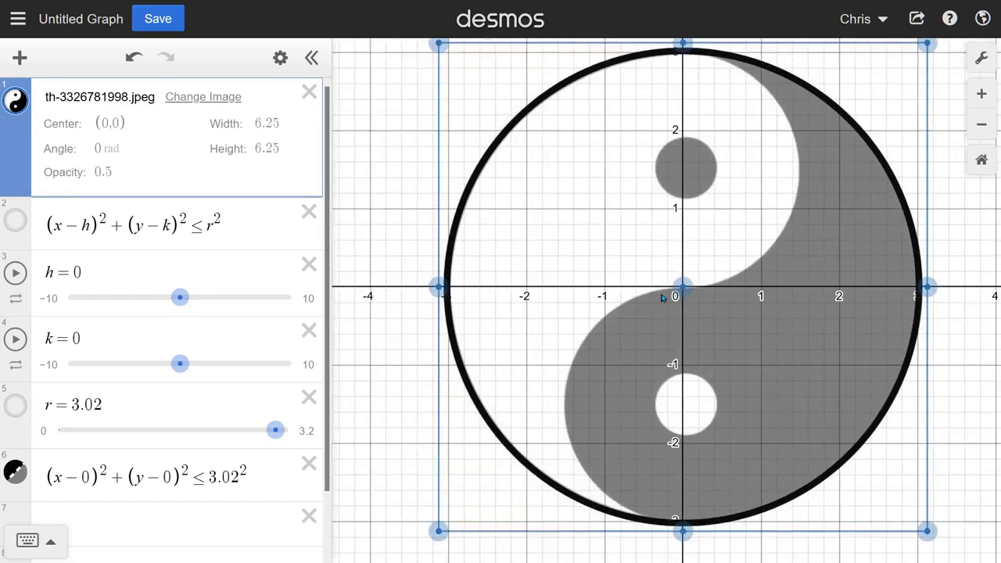
{"action": "scroll", "coordinate": [663, 298], "scroll_direction": "down", "scroll_amount": 5}
{"action": "scroll", "coordinate": [680, 299], "scroll_direction": "up", "scroll_amount": 5}
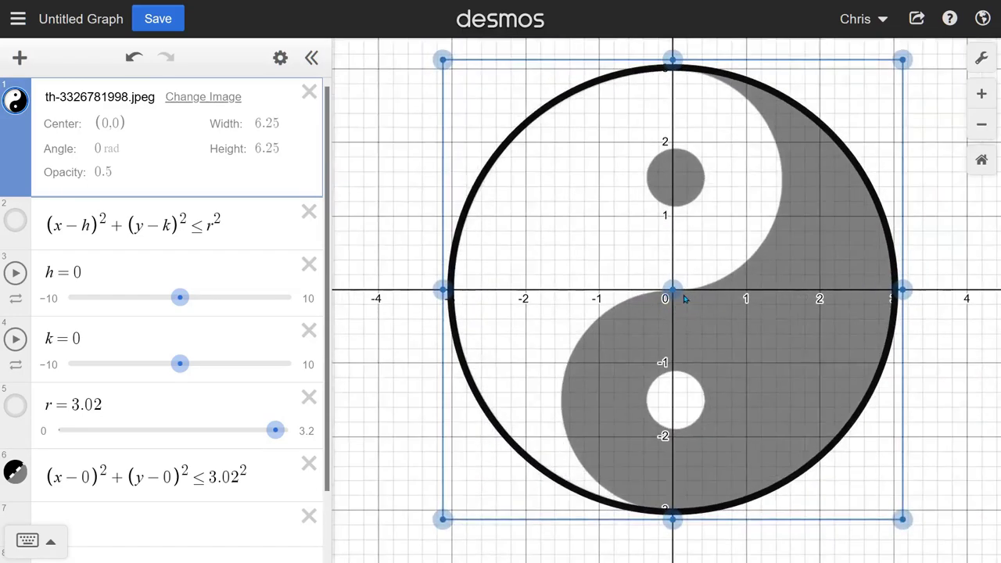
{"action": "left_click_drag", "start_coordinate": [711, 289], "coordinate": [694, 304]}
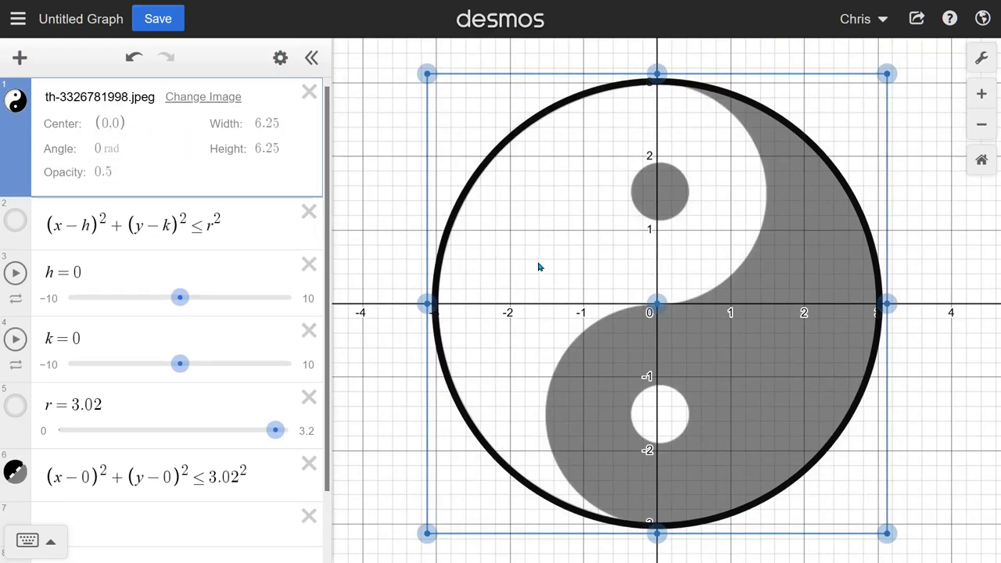
{"action": "scroll", "coordinate": [635, 307], "scroll_direction": "up", "scroll_amount": 1}
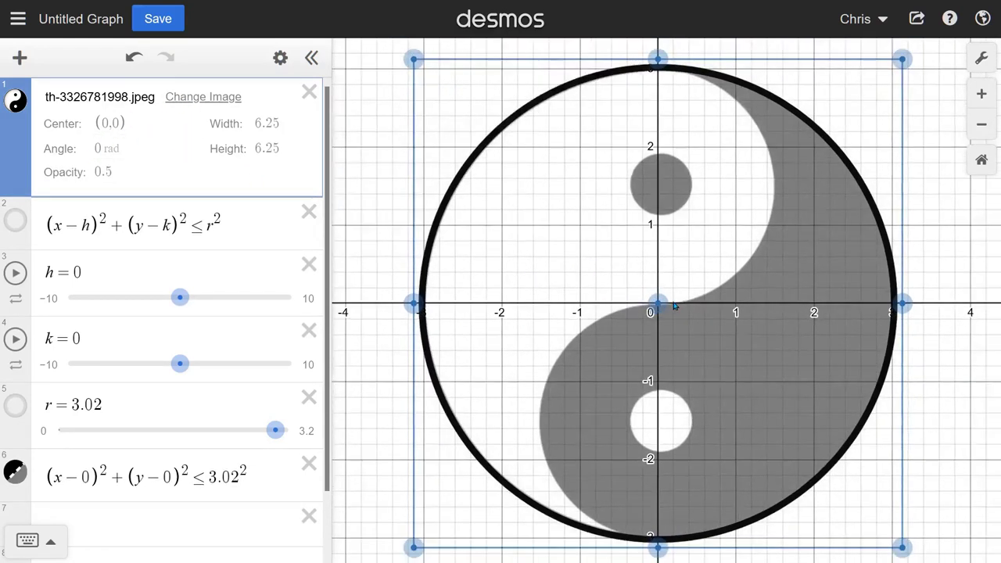
{"action": "left_click_drag", "start_coordinate": [721, 271], "coordinate": [721, 266]}
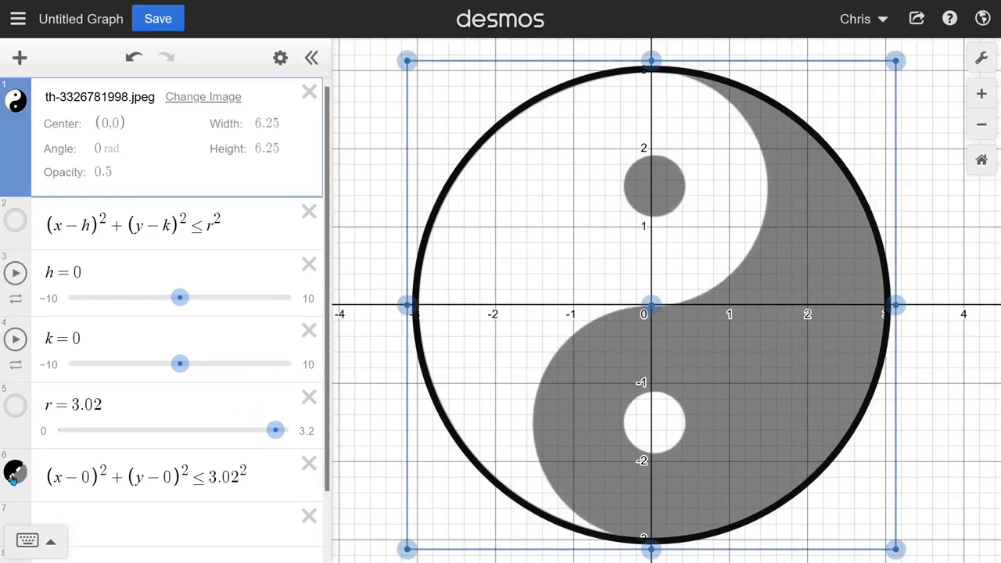
Show the red h, k, r circle again and toggle the black outer circle off and on, leaving both visible.
{"action": "left_click", "coordinate": [13, 474]}
{"action": "left_click", "coordinate": [13, 474]}
{"action": "left_click", "coordinate": [12, 226]}
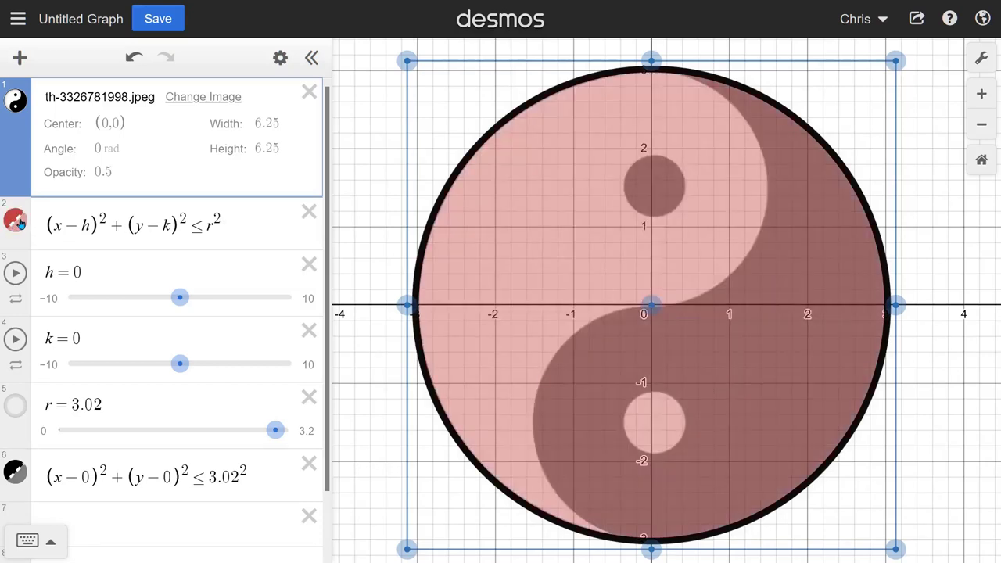
{"action": "left_click", "coordinate": [15, 475]}
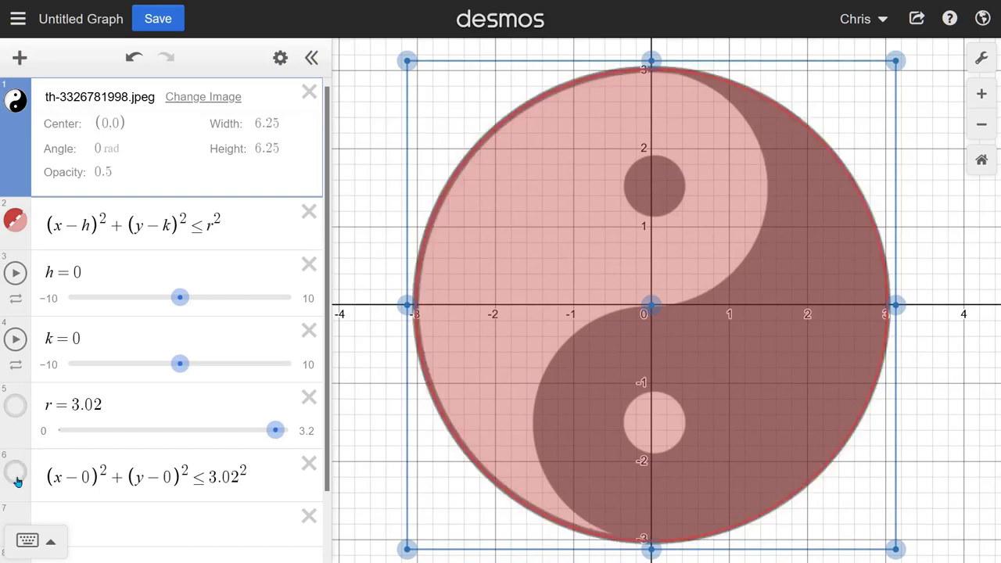
{"action": "left_click", "coordinate": [15, 474]}
{"action": "left_click", "coordinate": [16, 475]}
{"action": "left_click", "coordinate": [15, 475]}
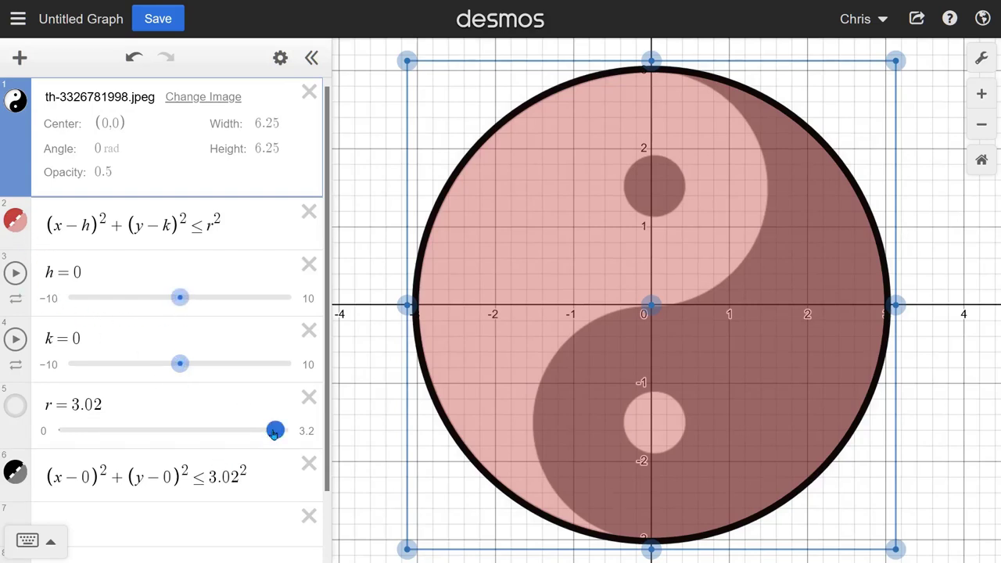
Shrink the red circle to r = 0.35 and raise it to k = 1.5 over the symbol's upper dot.
{"action": "left_click_drag", "start_coordinate": [266, 436], "coordinate": [84, 430]}
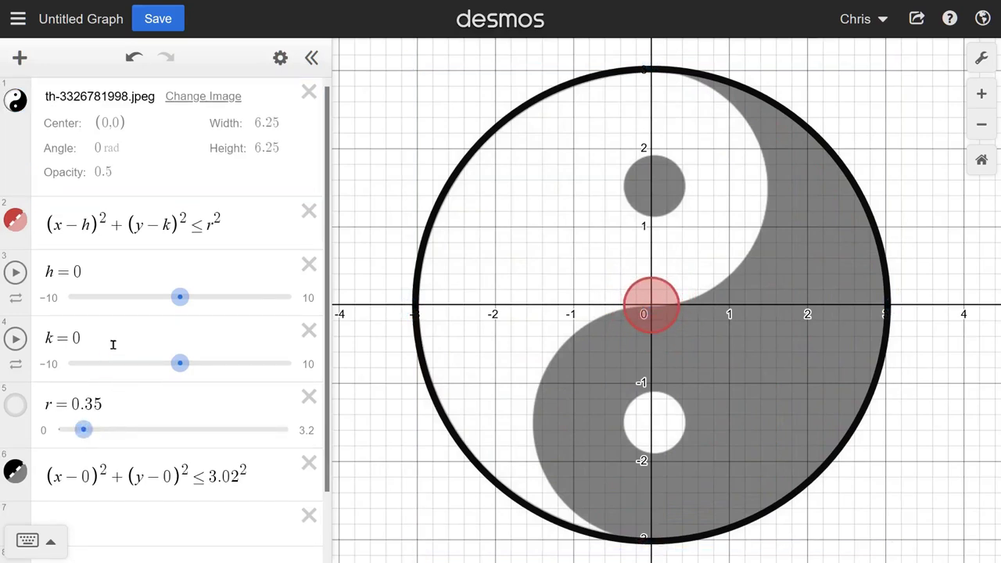
{"action": "left_click", "coordinate": [140, 224]}
{"action": "left_click_drag", "start_coordinate": [158, 224], "coordinate": [172, 226]}
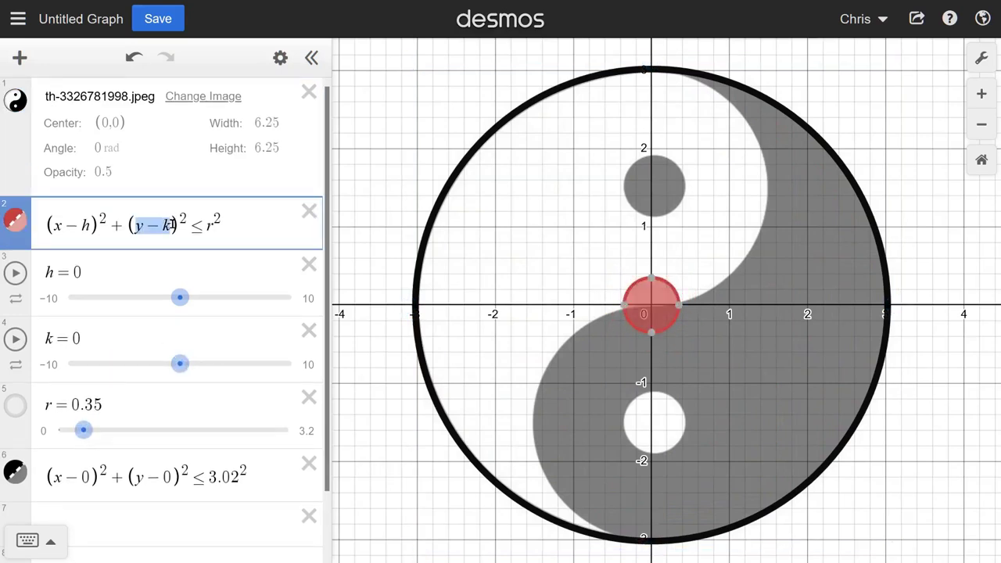
{"action": "left_click_drag", "start_coordinate": [179, 364], "coordinate": [198, 367]}
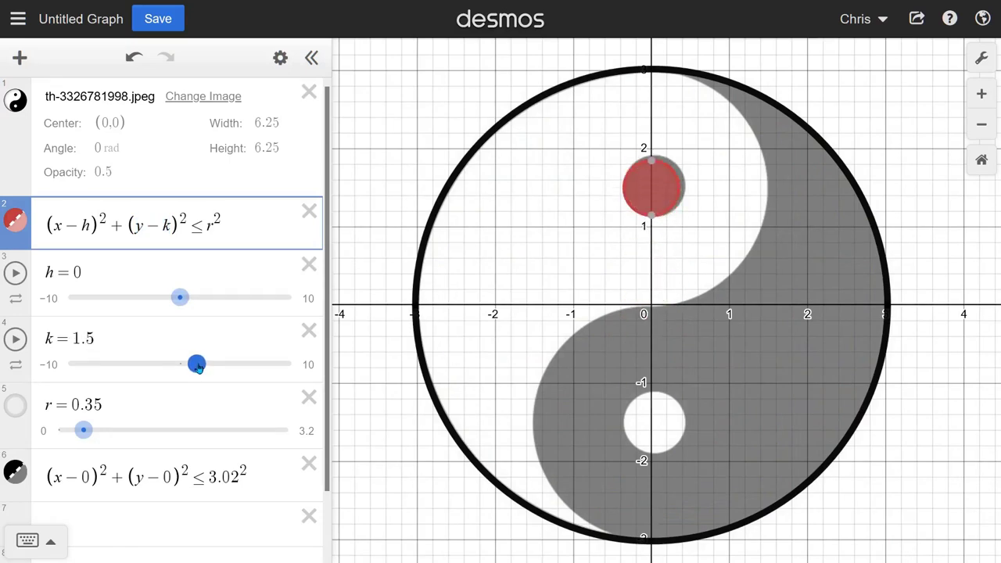
Set the k slider's range from -3 to 3 with a step of 0.01.
{"action": "left_click", "coordinate": [106, 346]}
{"action": "left_click", "coordinate": [54, 365]}
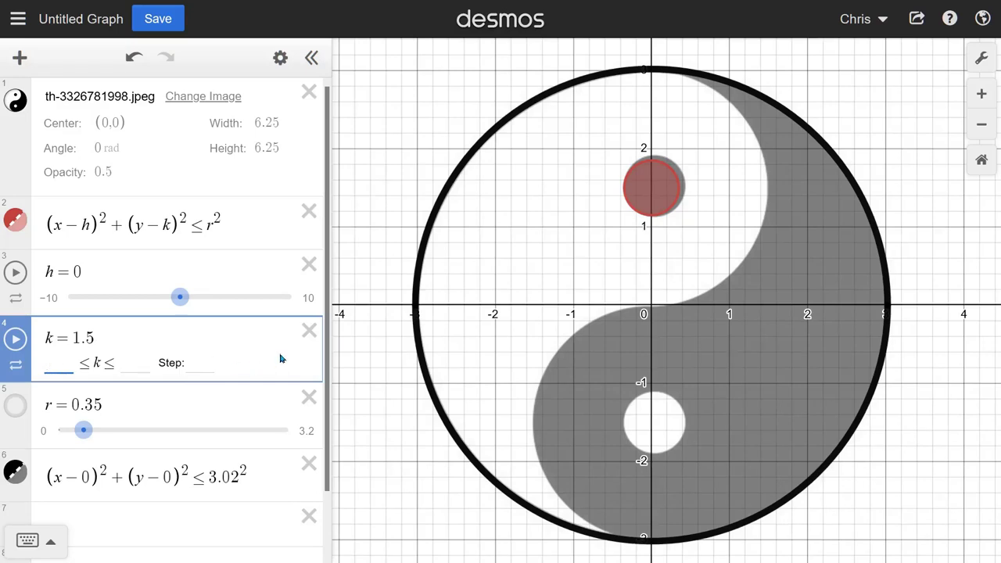
{"action": "type", "text": "-3"}
{"action": "key", "text": "Tab"}
{"action": "type", "text": "3"}
{"action": "key", "text": "Tab"}
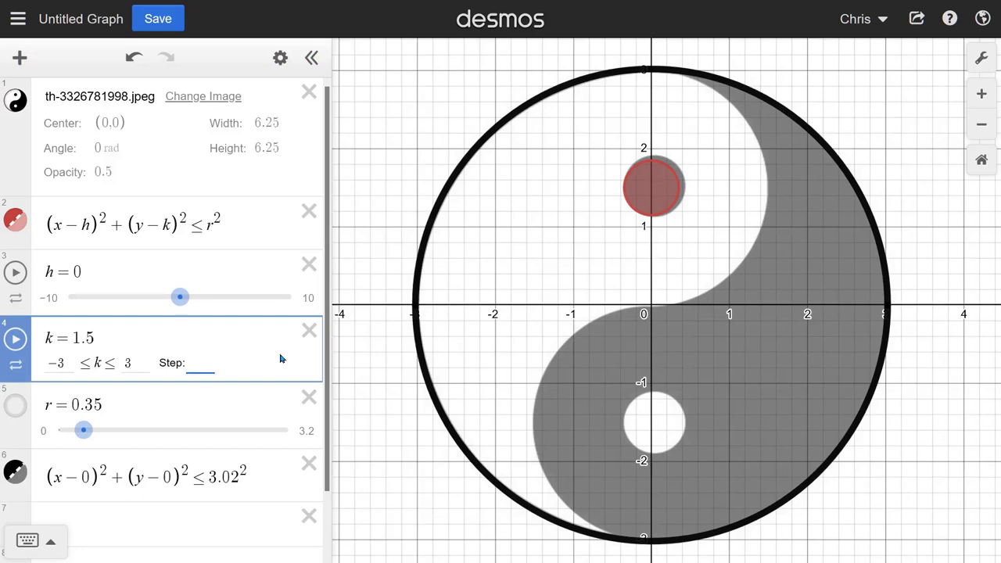
{"action": "type", "text": ".01"}
Set the h slider's range from -3 to 3 with a step of 0.01.
{"action": "left_click", "coordinate": [106, 274]}
{"action": "left_click", "coordinate": [57, 298]}
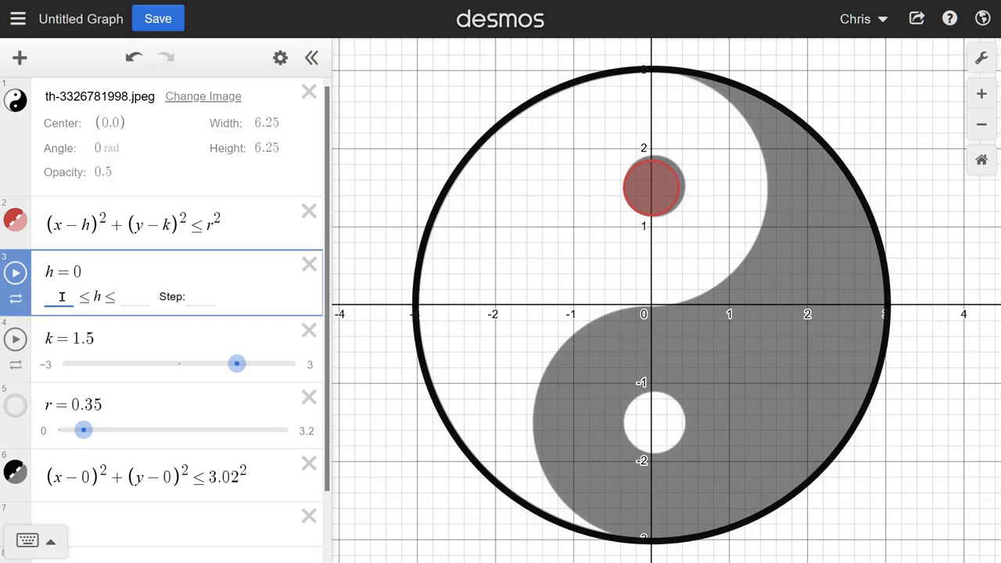
{"action": "type", "text": "-3"}
{"action": "key", "text": "Tab"}
{"action": "type", "text": "3"}
{"action": "key", "text": "Tab"}
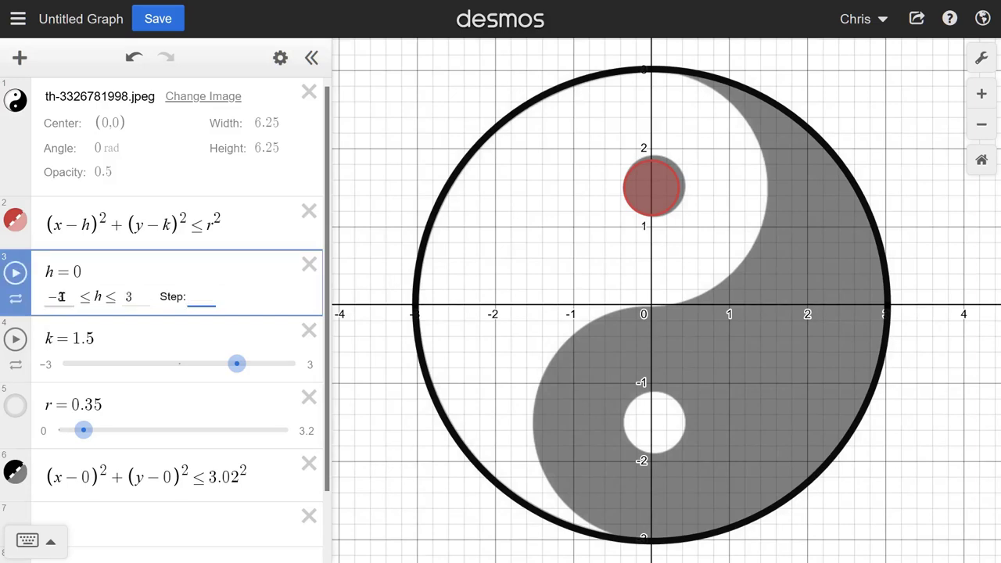
{"action": "type", "text": "/01"}
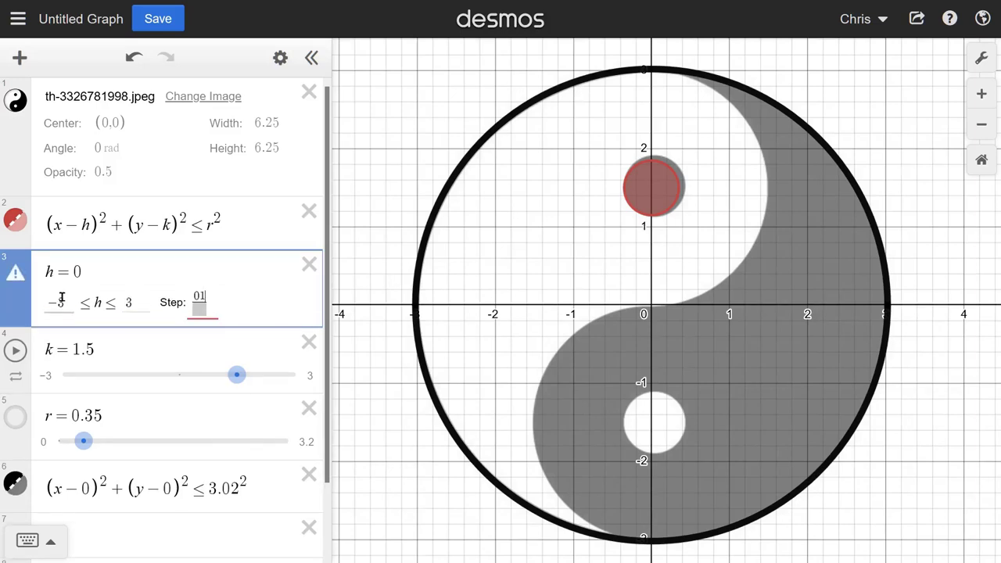
{"action": "key", "text": "BackSpace"}
{"action": "key", "text": "BackSpace"}
{"action": "key", "text": "BackSpace"}
{"action": "type", "text": ".01"}
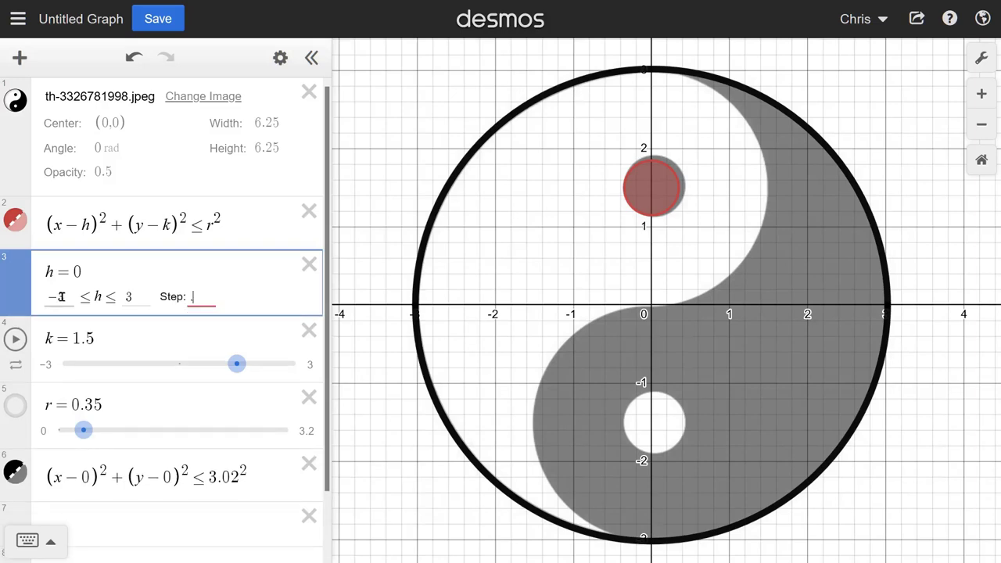
{"action": "left_click", "coordinate": [448, 275]}
Fit the red circle to the symbol's upper dot by adjusting the sliders to h = 0.04, k = 1.52 and r = 0.4.
{"action": "mouse_move", "coordinate": [179, 298]}
{"action": "left_mouse_down"}
{"action": "mouse_move", "coordinate": [165, 304]}
{"action": "mouse_move", "coordinate": [195, 302]}
{"action": "mouse_move", "coordinate": [181, 305]}
{"action": "left_mouse_up"}
{"action": "scroll", "coordinate": [672, 195], "scroll_direction": "up", "scroll_amount": 5}
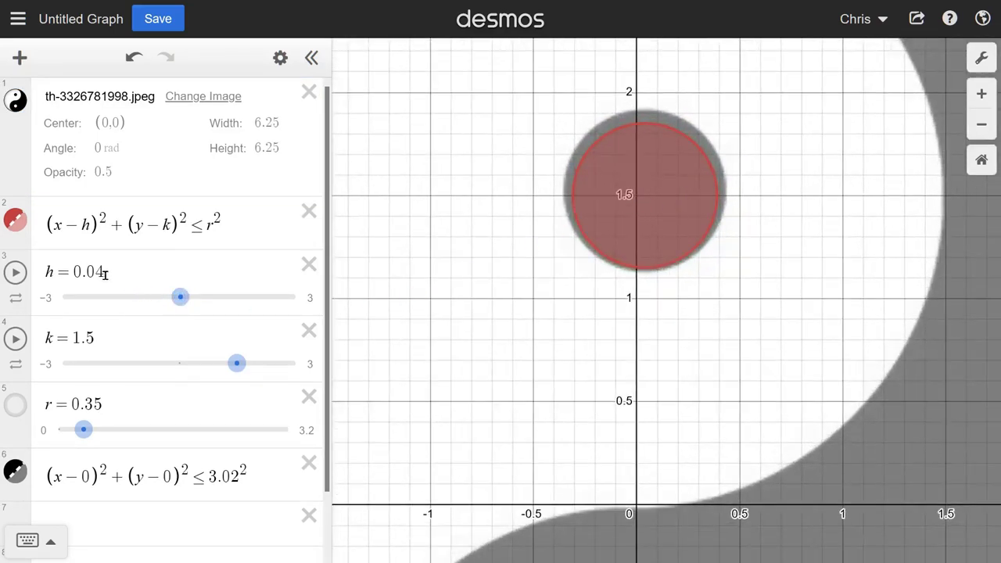
{"action": "left_click_drag", "start_coordinate": [236, 364], "coordinate": [237, 366]}
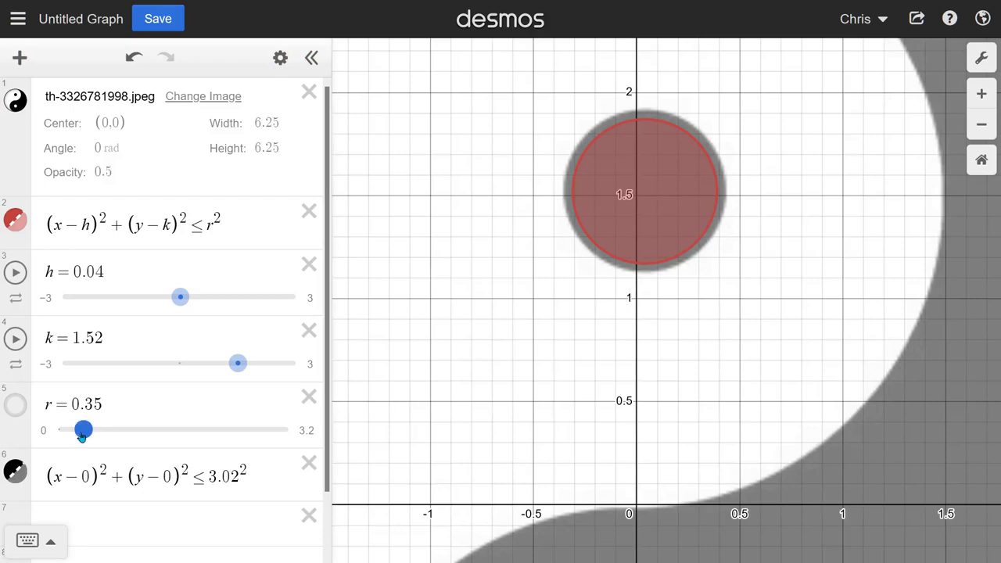
{"action": "left_click_drag", "start_coordinate": [85, 435], "coordinate": [87, 436]}
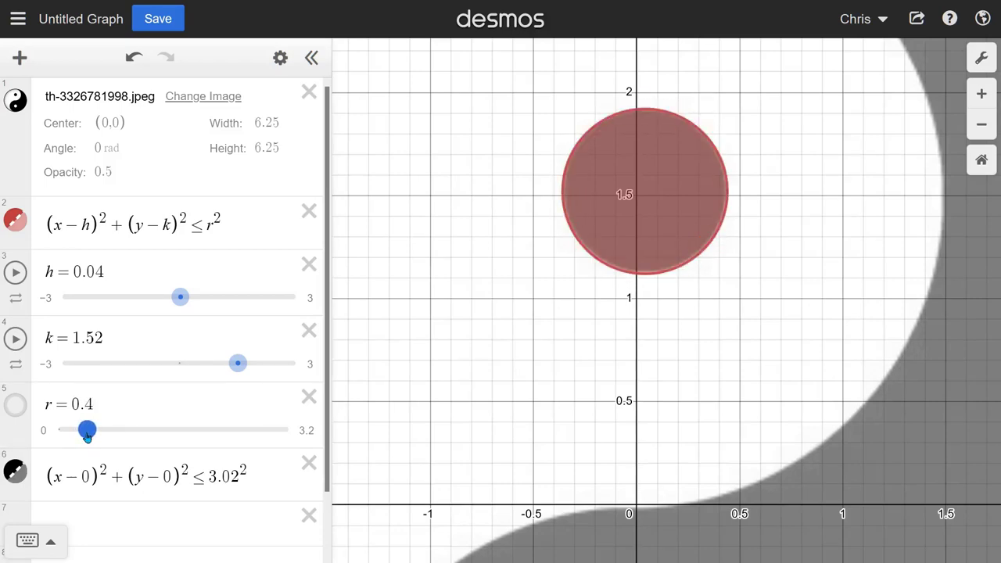
{"action": "scroll", "coordinate": [563, 342], "scroll_direction": "down", "scroll_amount": 5}
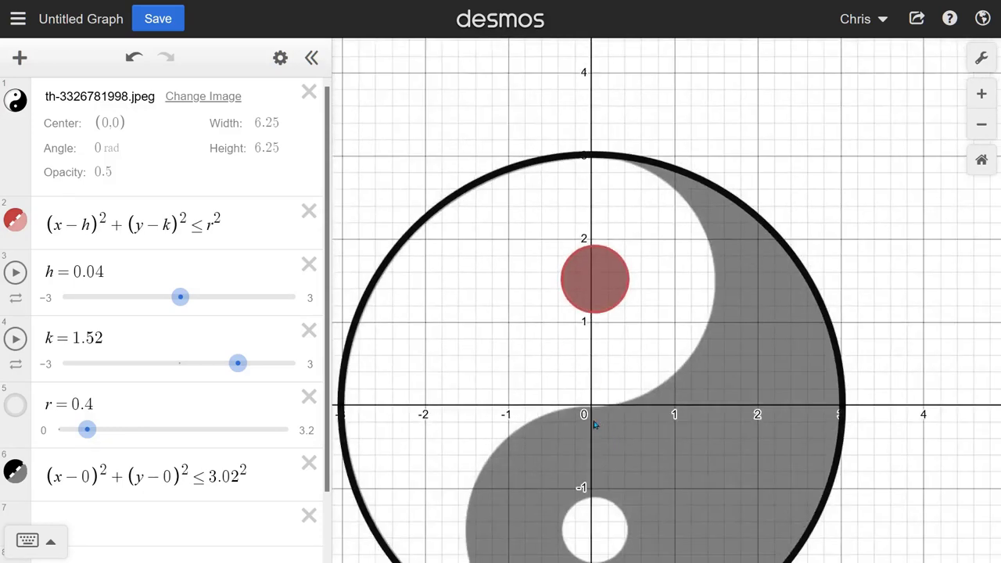
{"action": "scroll", "coordinate": [595, 425], "scroll_direction": "down", "scroll_amount": 1}
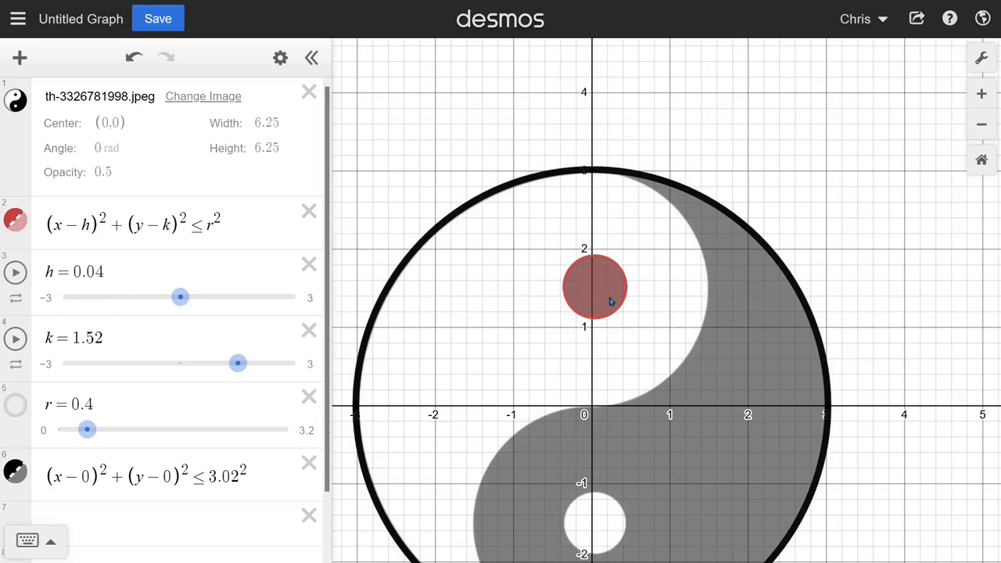
Copy the inequality (x-h)^2+(y-k)^2≤r^2 into the empty expression below the outer circle's.
{"action": "left_click", "coordinate": [251, 219]}
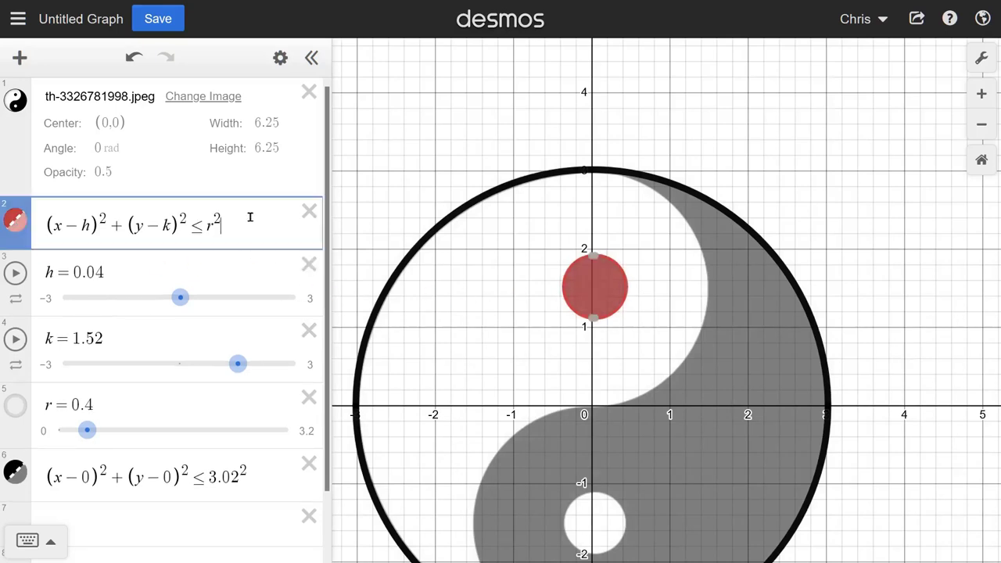
{"action": "left_click_drag", "start_coordinate": [259, 222], "coordinate": [47, 225]}
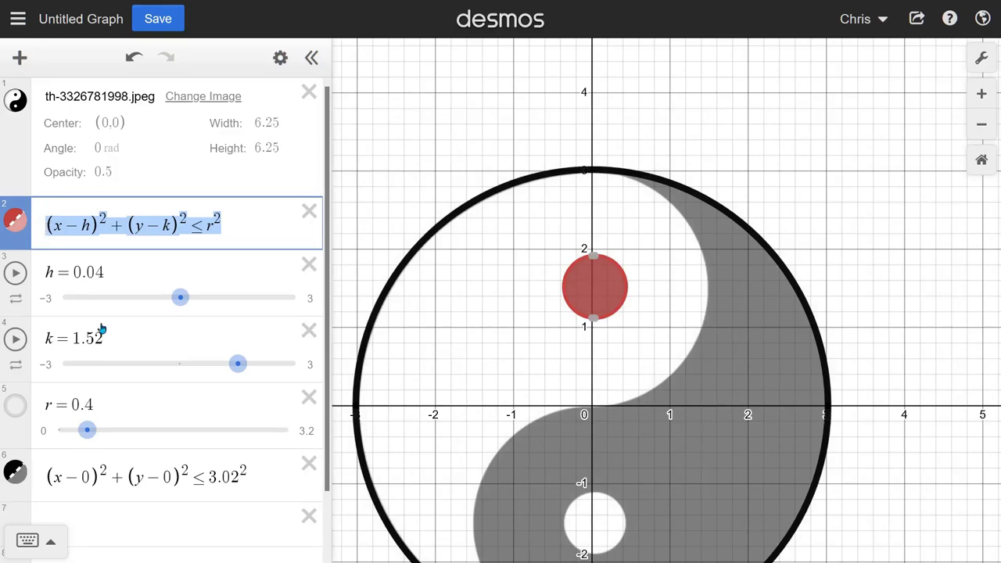
{"action": "scroll", "coordinate": [156, 368], "scroll_direction": "down", "scroll_amount": 1}
{"action": "left_click", "coordinate": [220, 459]}
{"action": "type", "text": "(x-h)^2+(y-k)^2≤r^2"}
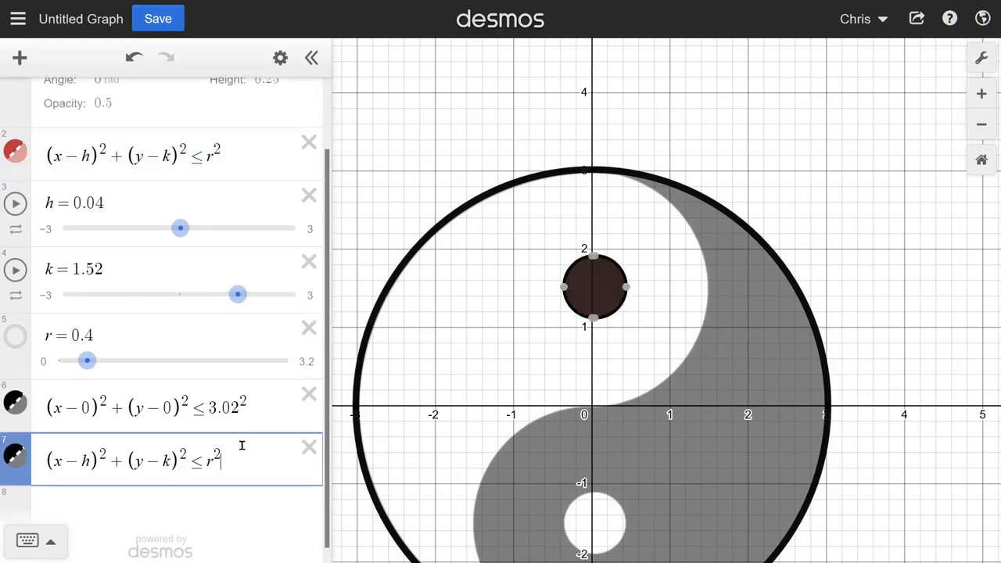
In the copied inequality, replace h with .04, k with 1.52 and r with 0.4.
{"action": "double_click", "coordinate": [87, 461]}
{"action": "key", "text": "BackSpace"}
{"action": "type", "text": ".04"}
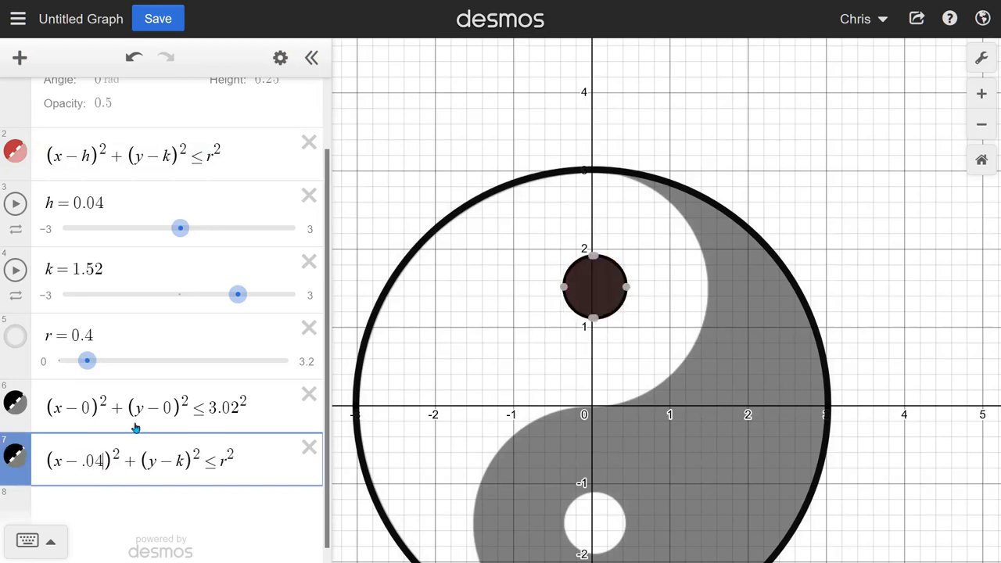
{"action": "double_click", "coordinate": [84, 156]}
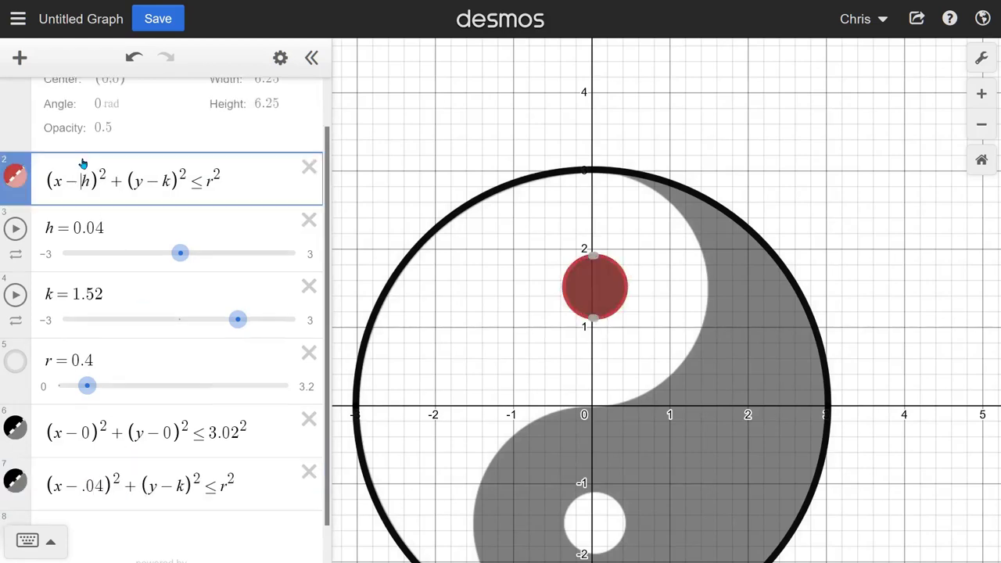
{"action": "double_click", "coordinate": [166, 181]}
{"action": "double_click", "coordinate": [209, 181]}
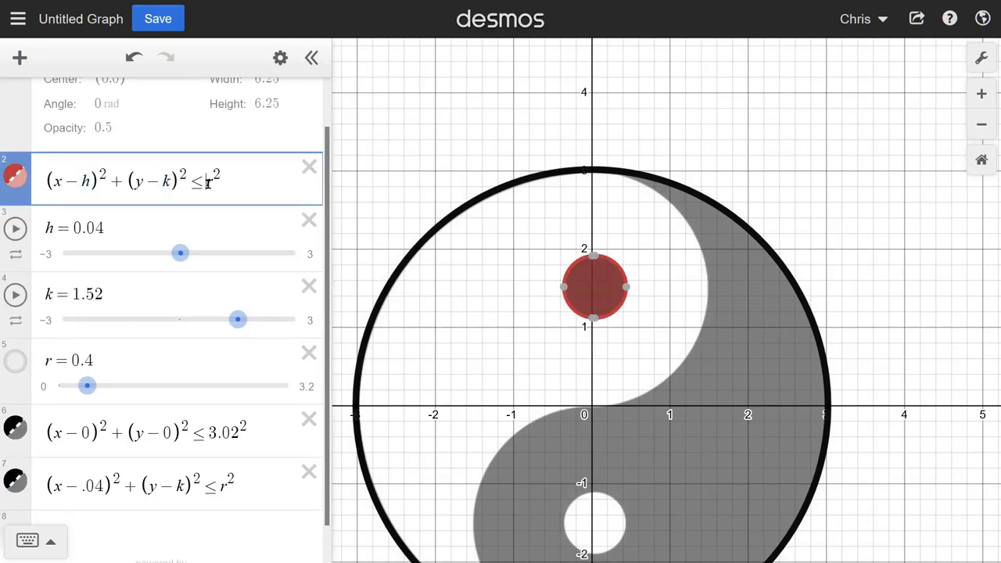
{"action": "double_click", "coordinate": [175, 486]}
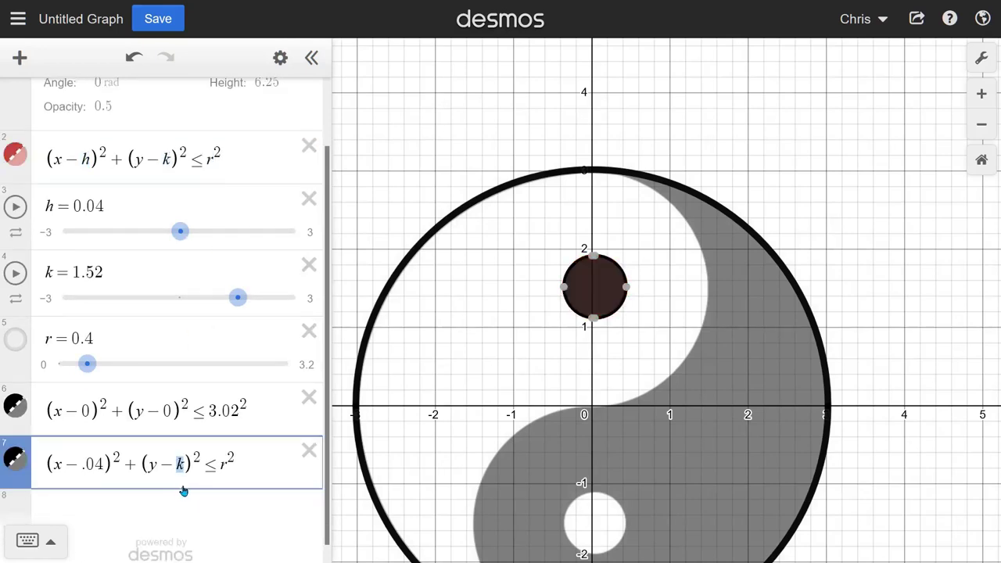
{"action": "type", "text": "1.52"}
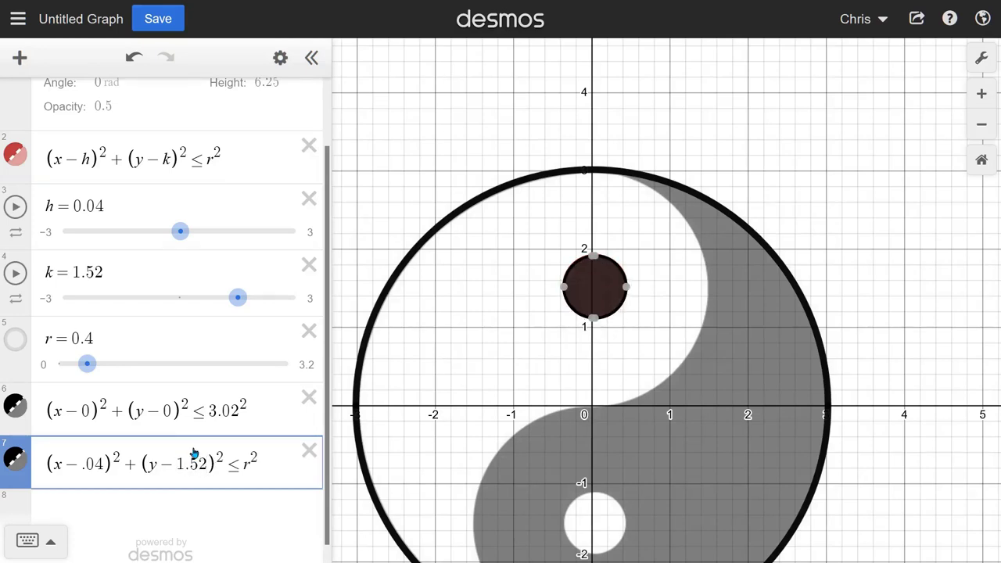
{"action": "double_click", "coordinate": [248, 465]}
{"action": "type", "text": "0.4"}
Try a fill opacity of 1 on the black upper dot circle and return it to .4.
{"action": "scroll", "coordinate": [585, 306], "scroll_direction": "up", "scroll_amount": 2}
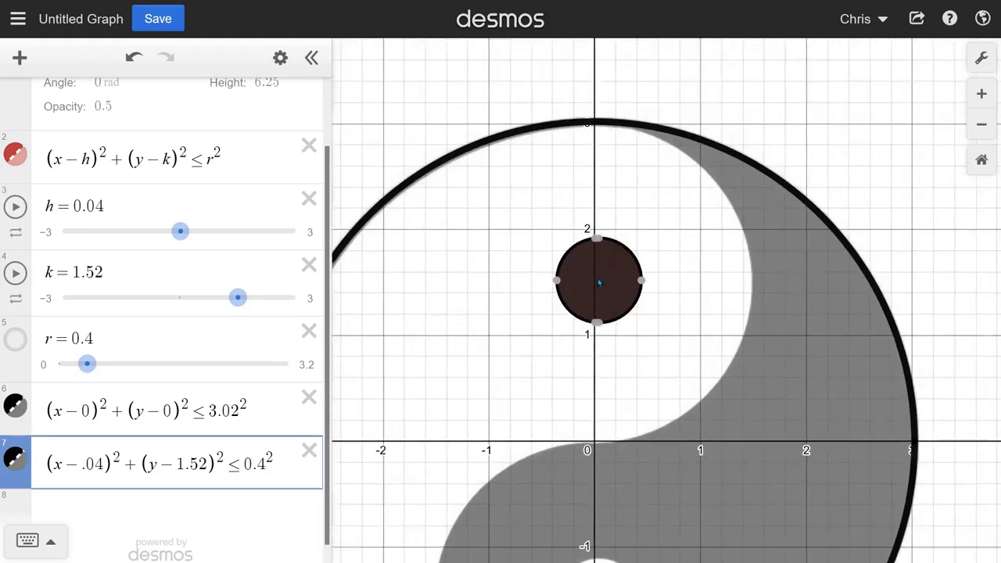
{"action": "scroll", "coordinate": [598, 278], "scroll_direction": "down", "scroll_amount": 2}
{"action": "left_click_drag", "start_coordinate": [635, 329], "coordinate": [675, 280]}
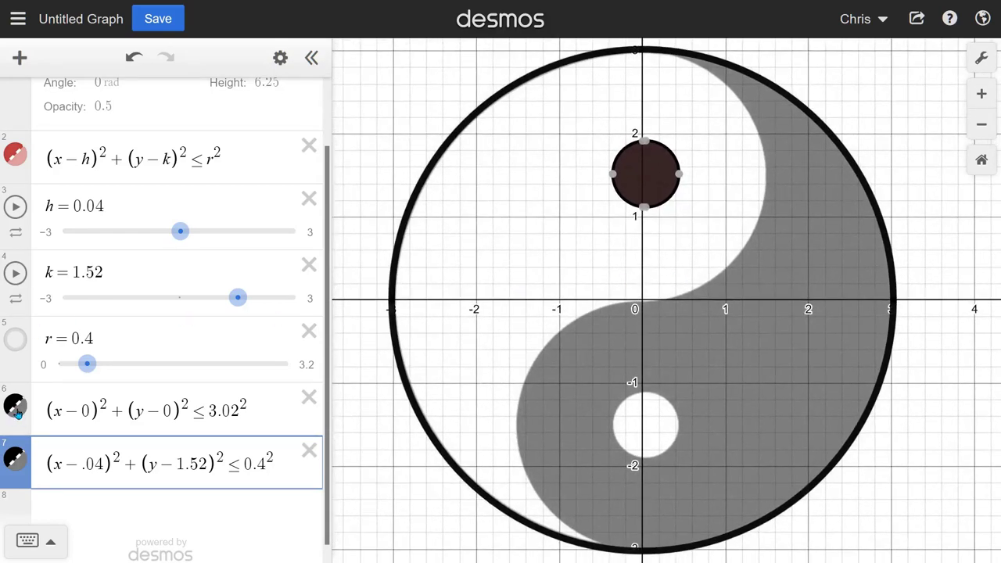
{"action": "left_click", "coordinate": [17, 462]}
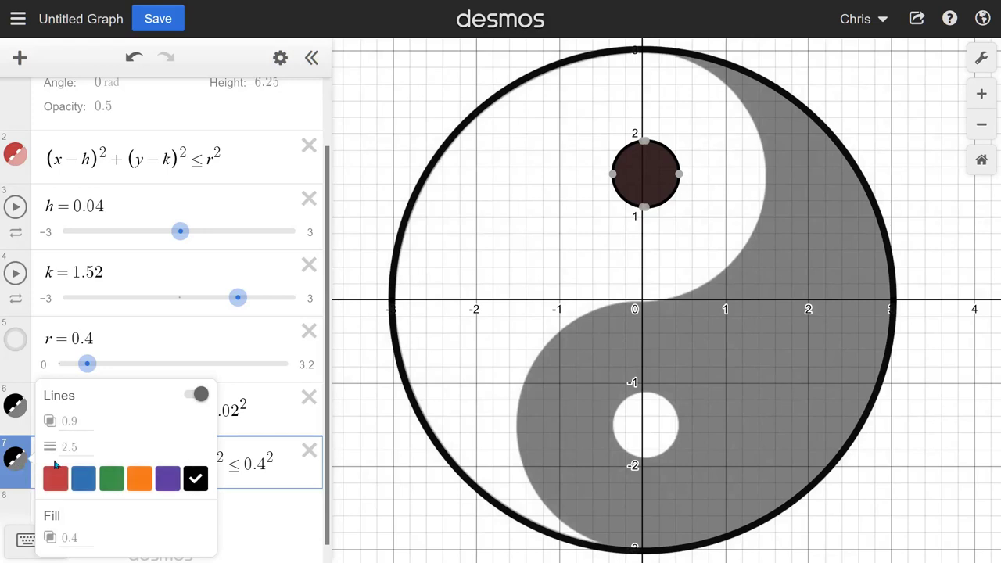
{"action": "double_click", "coordinate": [78, 538]}
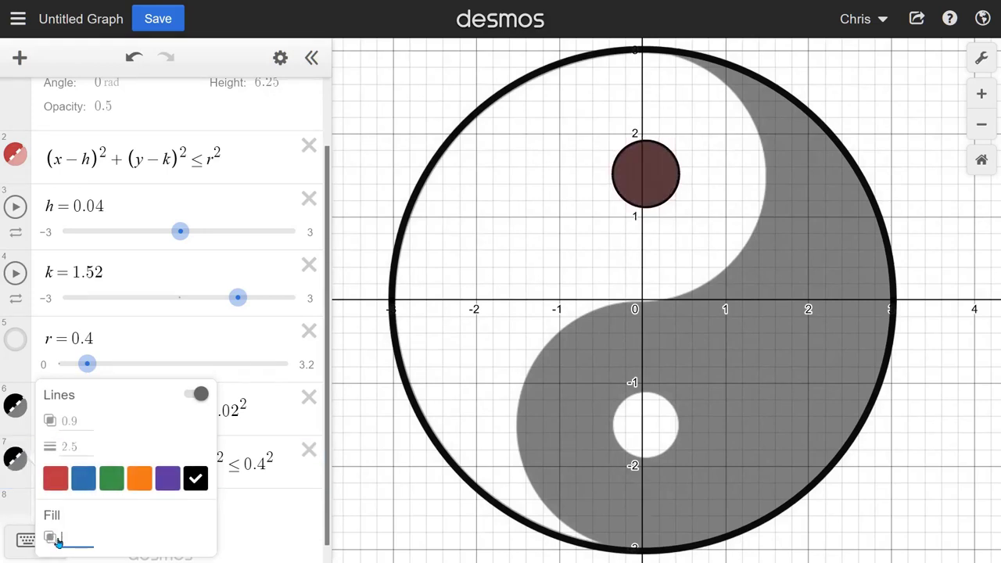
{"action": "key", "text": "BackSpace"}
{"action": "type", "text": "1"}
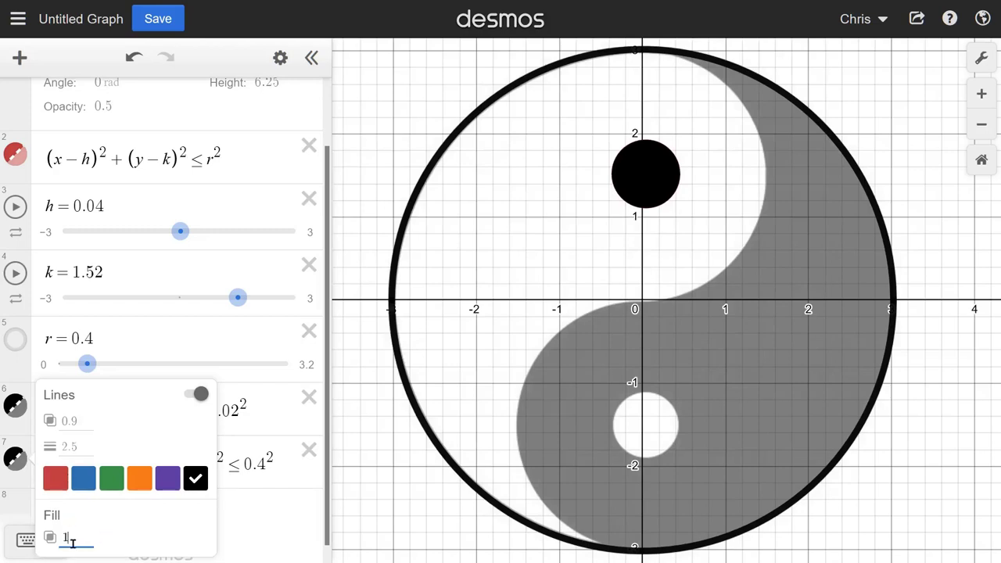
{"action": "key", "text": "BackSpace"}
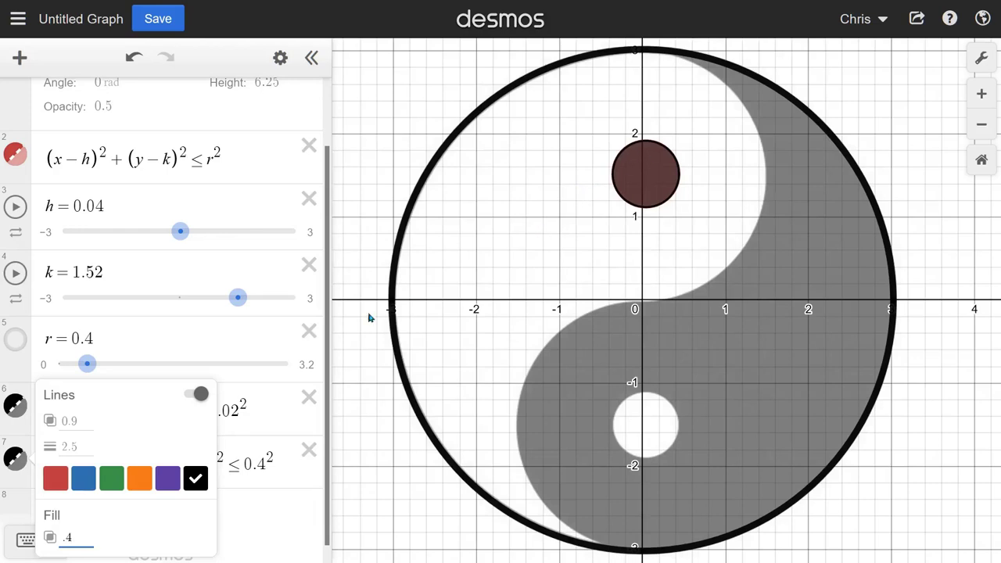
Set the black upper dot's line thickness to 0 and hide the red h, k, r circle, comparing the dot with the image underneath.
{"action": "left_click", "coordinate": [70, 447]}
{"action": "type", "text": "0"}
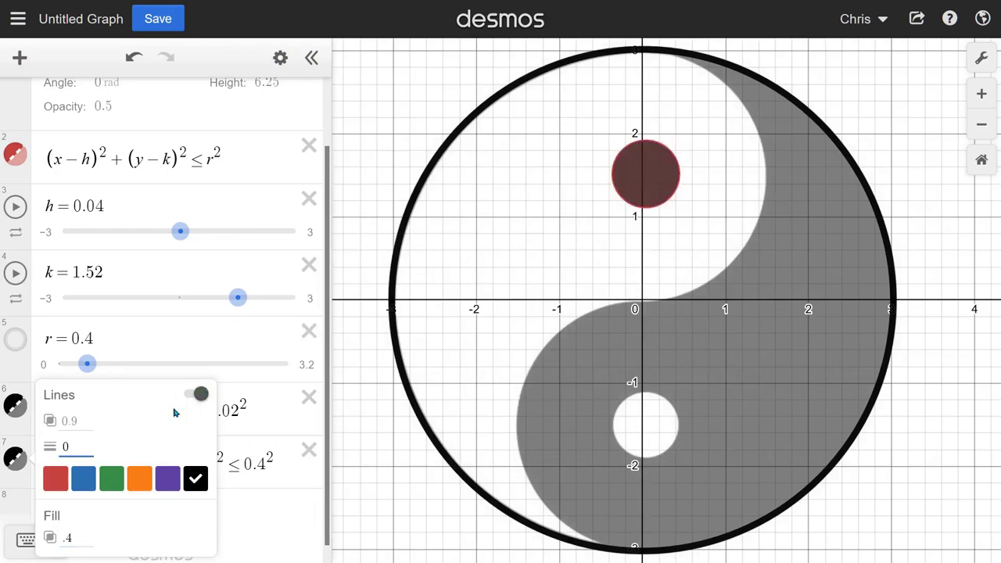
{"action": "left_click", "coordinate": [14, 157]}
{"action": "left_click", "coordinate": [14, 157]}
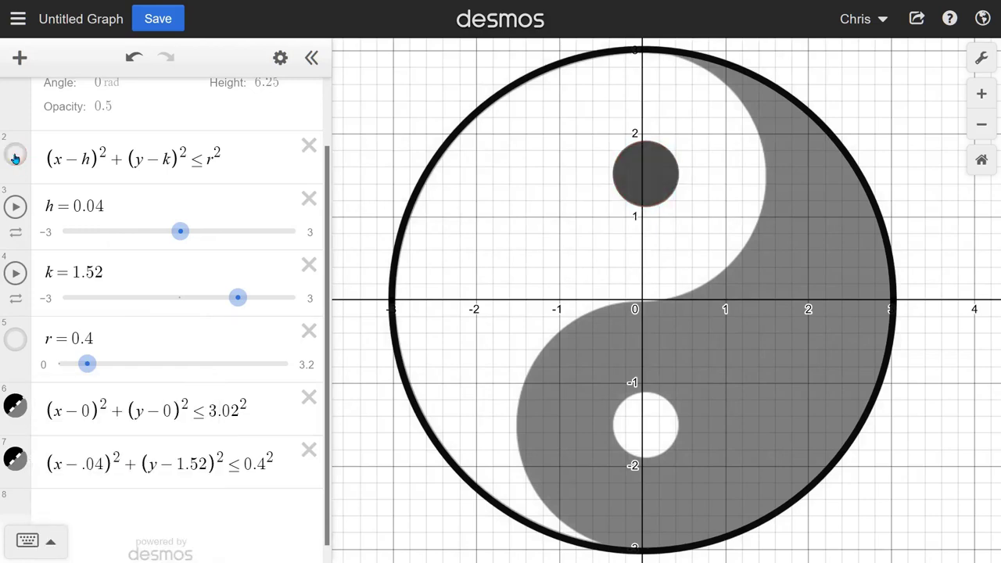
{"action": "left_click", "coordinate": [14, 157]}
{"action": "left_click", "coordinate": [19, 160]}
{"action": "left_click", "coordinate": [17, 463]}
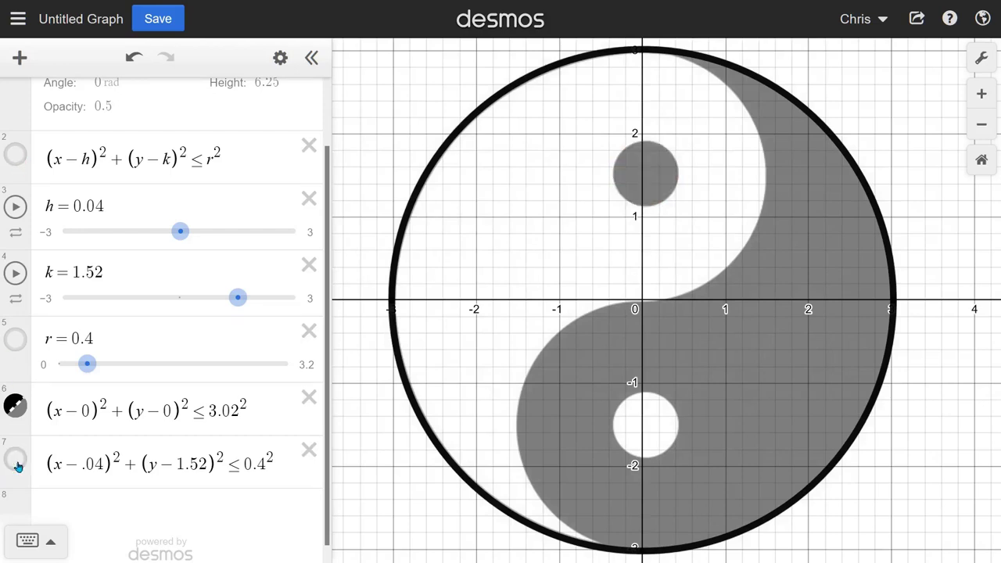
{"action": "left_click", "coordinate": [17, 463]}
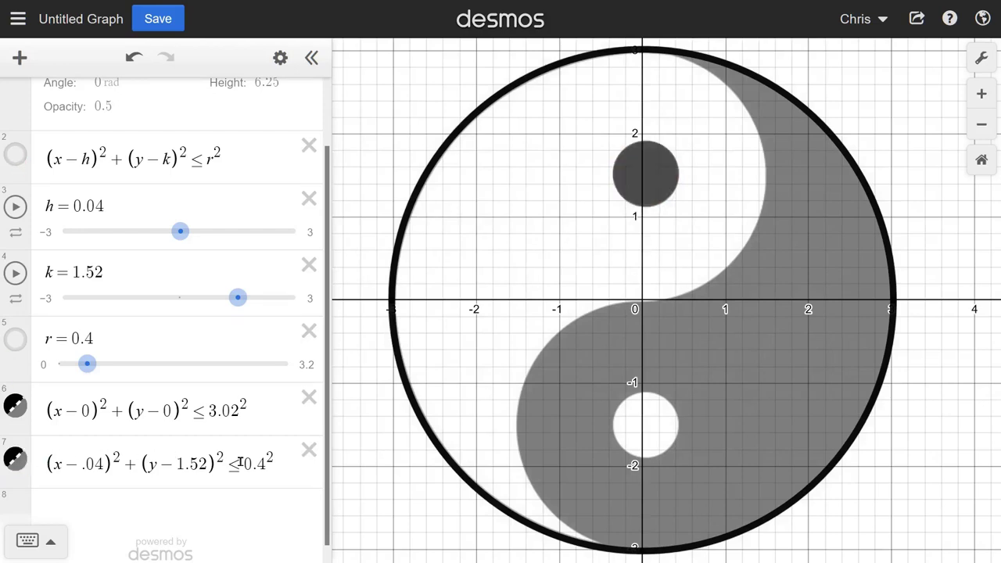
Set the upper dot's line opacity and fill opacity to 1, and turn its outline off.
{"action": "left_click", "coordinate": [19, 463]}
{"action": "left_click", "coordinate": [17, 463]}
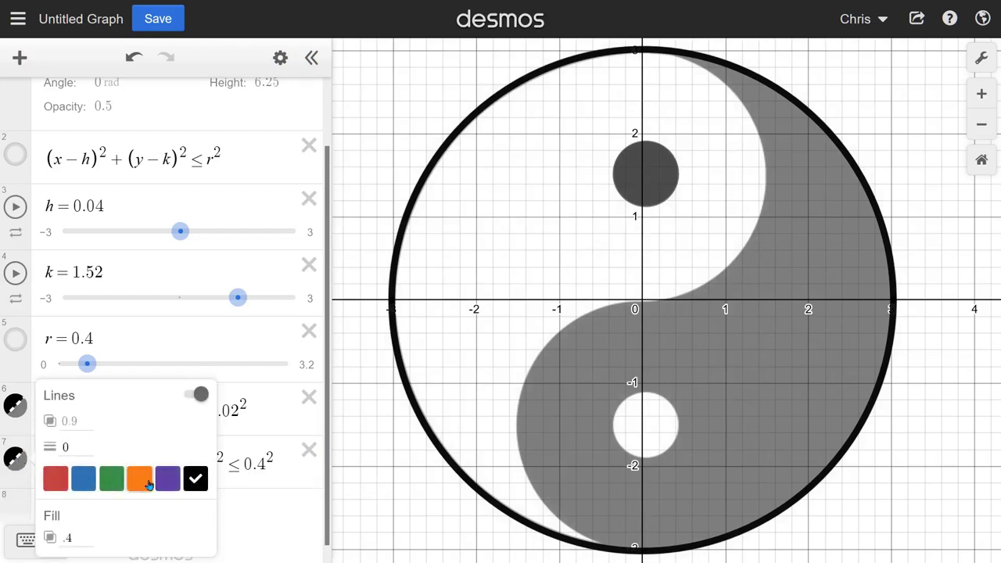
{"action": "left_click", "coordinate": [79, 422]}
{"action": "key", "text": "Tab"}
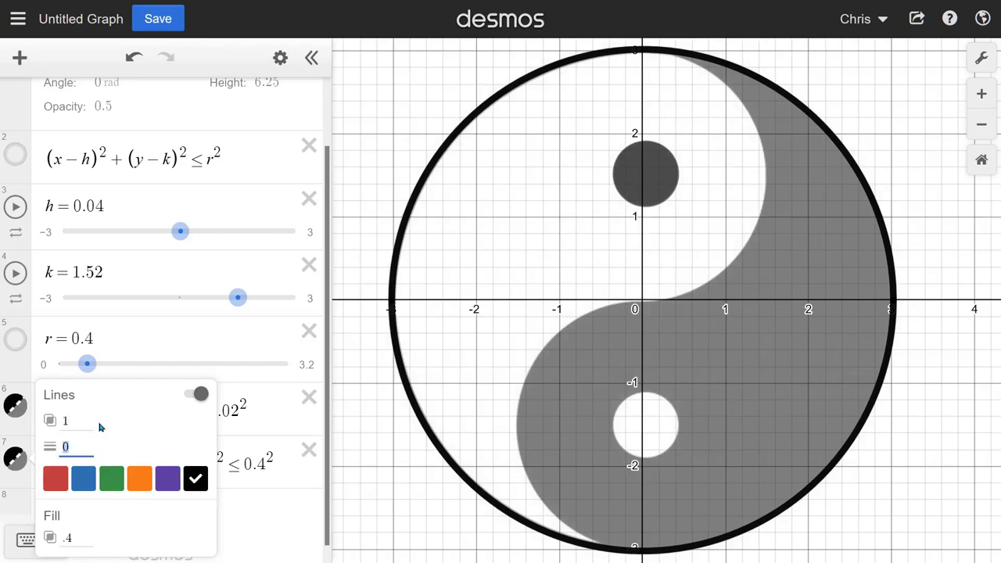
{"action": "left_click", "coordinate": [79, 538]}
{"action": "type", "text": "1"}
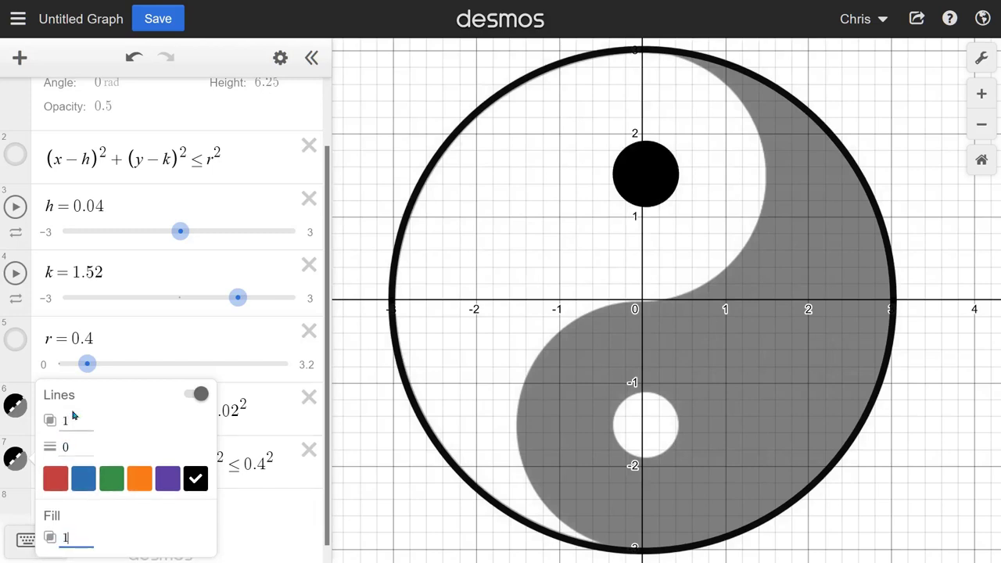
{"action": "left_click", "coordinate": [201, 397]}
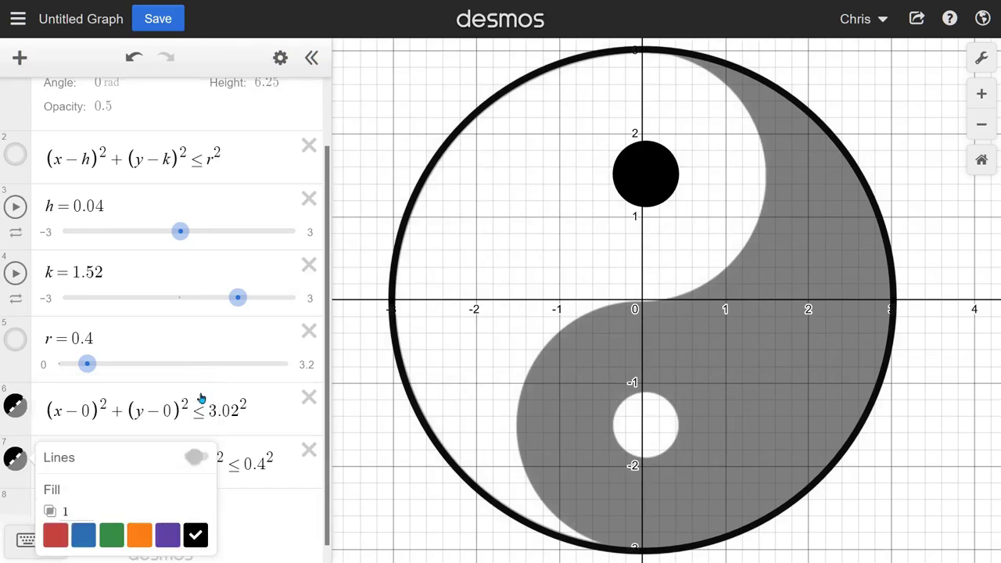
{"action": "left_click", "coordinate": [69, 511]}
Try 1.42 in place of 1.52 in the black upper dot's inequality and restore it to 1.52.
{"action": "left_click", "coordinate": [303, 526]}
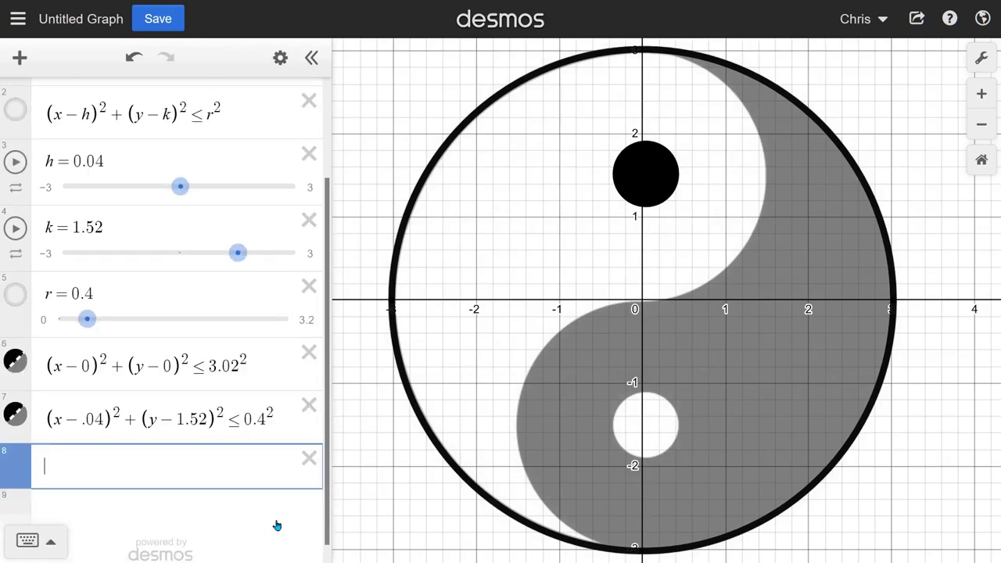
{"action": "left_click", "coordinate": [197, 420]}
{"action": "left_click_drag", "start_coordinate": [190, 419], "coordinate": [200, 420]}
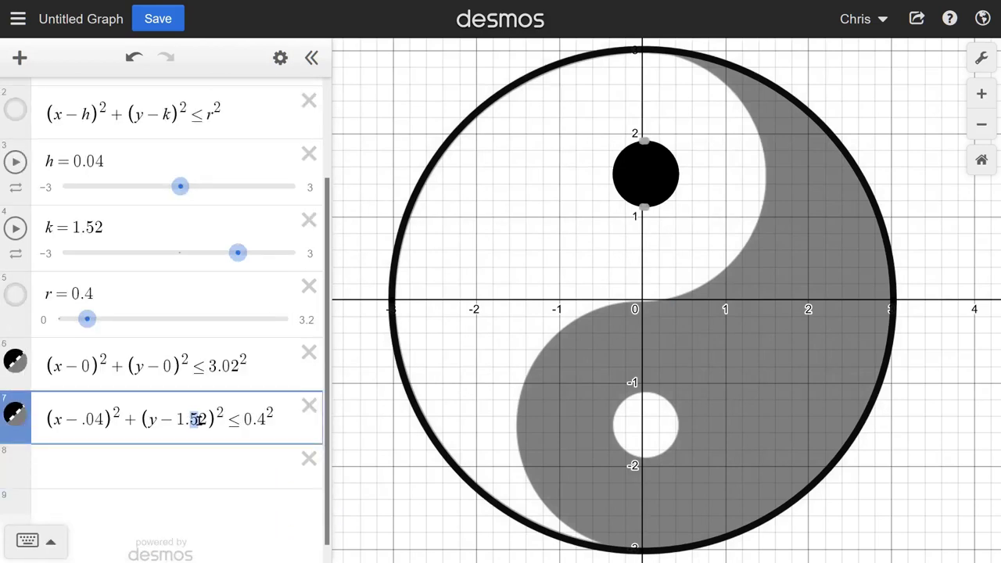
{"action": "type", "text": "4"}
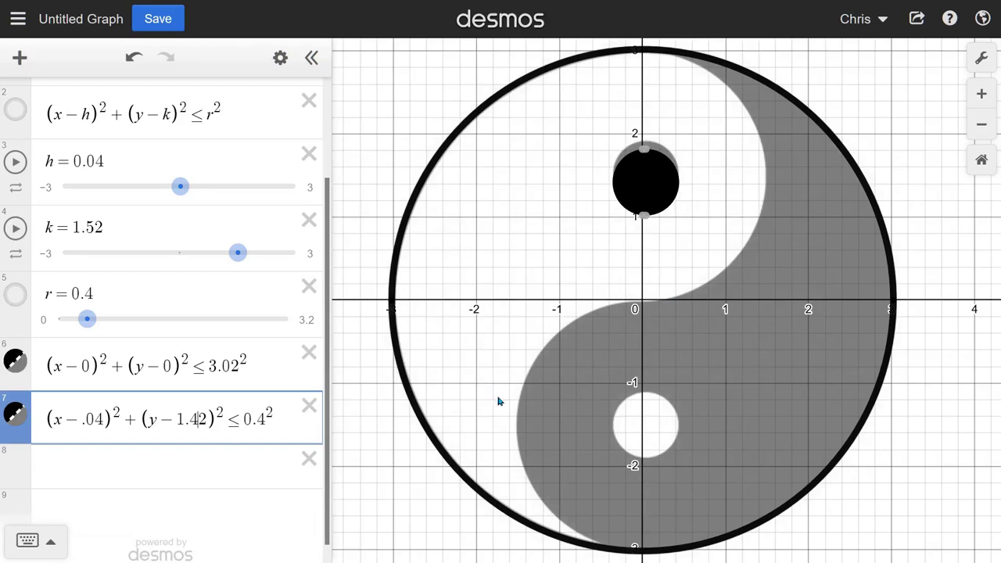
{"action": "key", "text": "BackSpace"}
{"action": "type", "text": "5"}
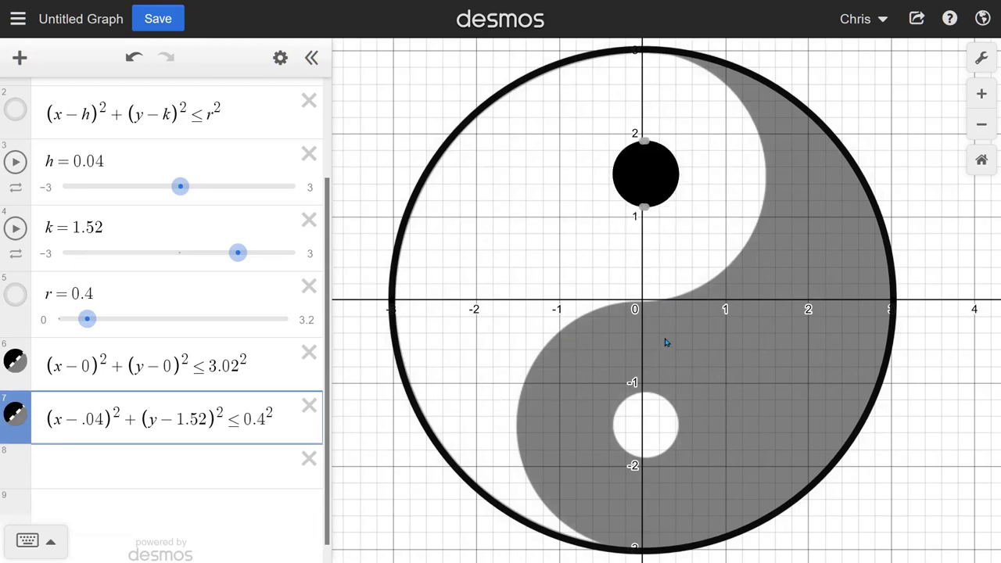
{"action": "left_click_drag", "start_coordinate": [280, 419], "coordinate": [24, 417]}
{"action": "key", "text": "ctrl+v"}
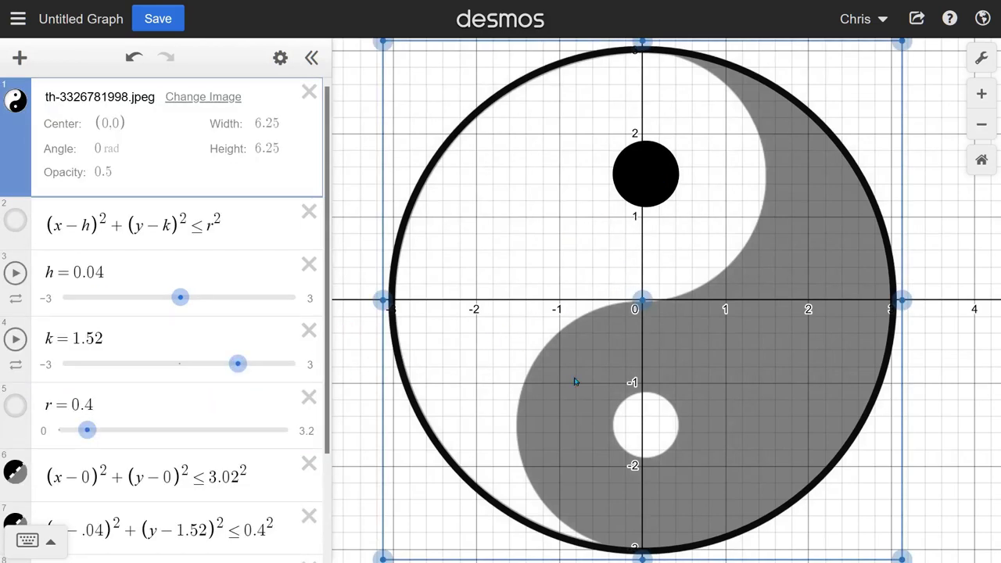
{"action": "scroll", "coordinate": [311, 363], "scroll_direction": "down", "scroll_amount": 2}
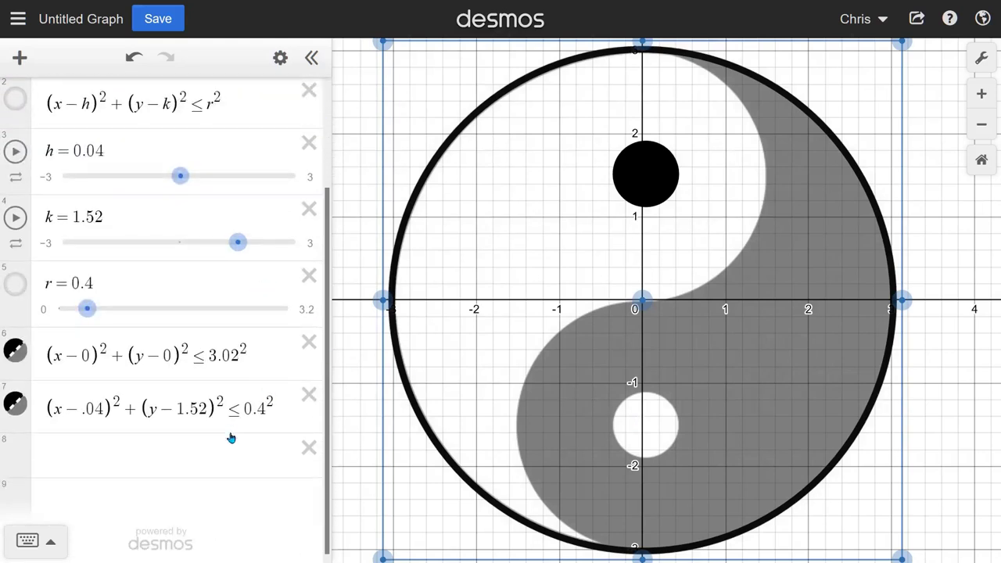
{"action": "left_click", "coordinate": [277, 408]}
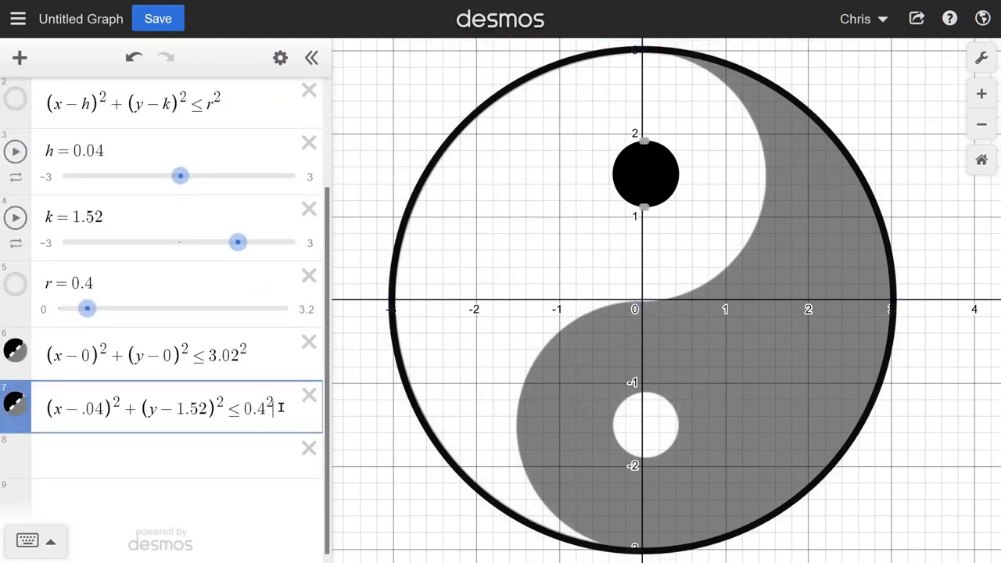
{"action": "scroll", "coordinate": [271, 360], "scroll_direction": "up", "scroll_amount": 2}
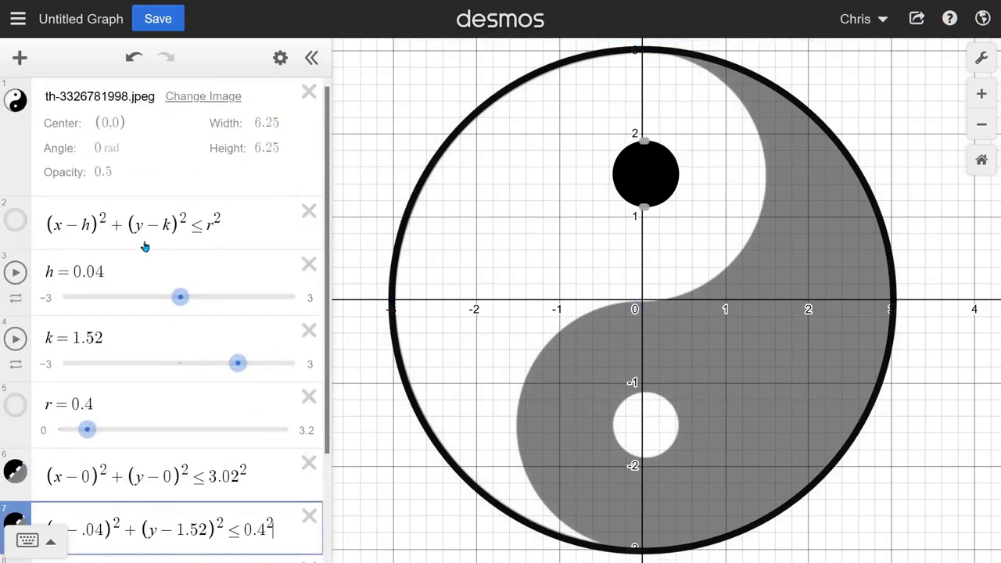
Show the red h, k, r circle and hide the black upper dot circle.
{"action": "left_click", "coordinate": [71, 272]}
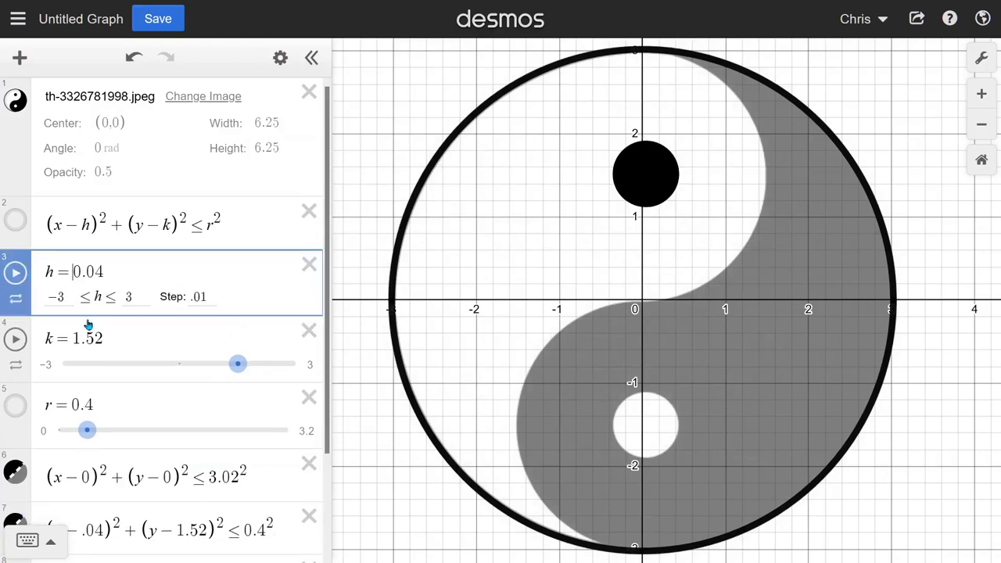
{"action": "left_click", "coordinate": [15, 222]}
{"action": "scroll", "coordinate": [35, 423], "scroll_direction": "down", "scroll_amount": 2}
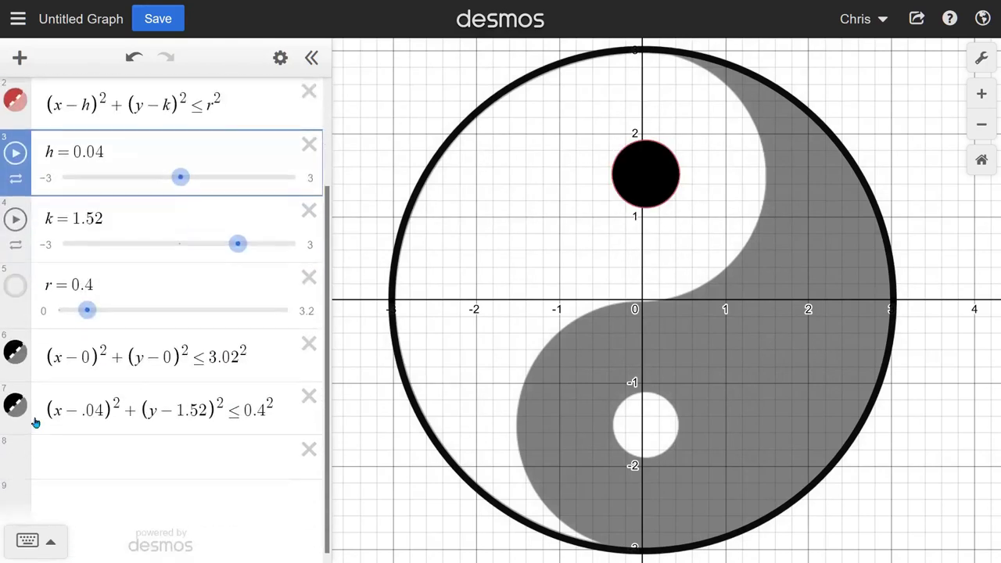
{"action": "left_click", "coordinate": [16, 407]}
{"action": "scroll", "coordinate": [157, 375], "scroll_direction": "up", "scroll_amount": 2}
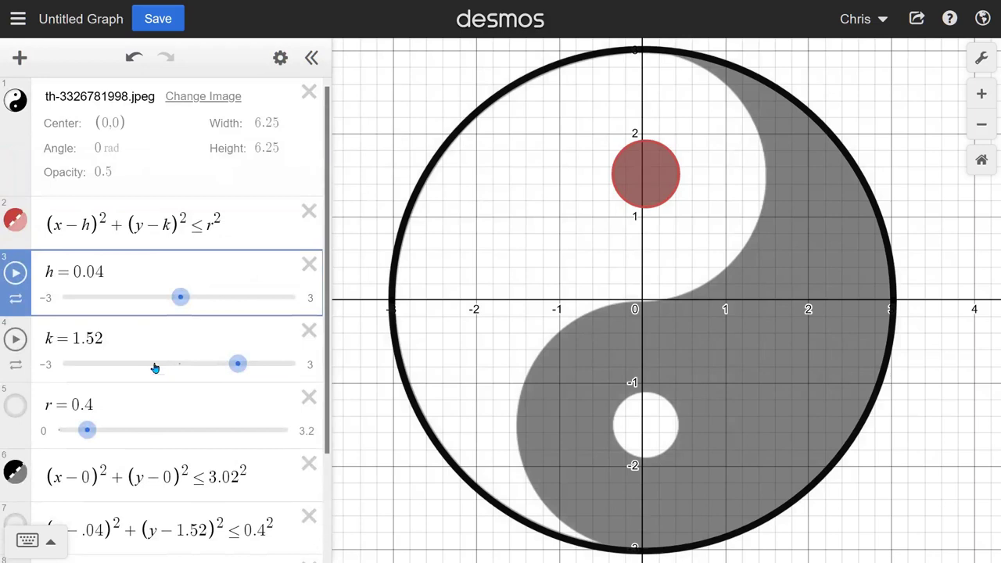
Move the red circle to the lower dot by setting k to -1.52, trying h at -0.04 and returning it to 0.04.
{"action": "left_click", "coordinate": [72, 272]}
{"action": "type", "text": "-"}
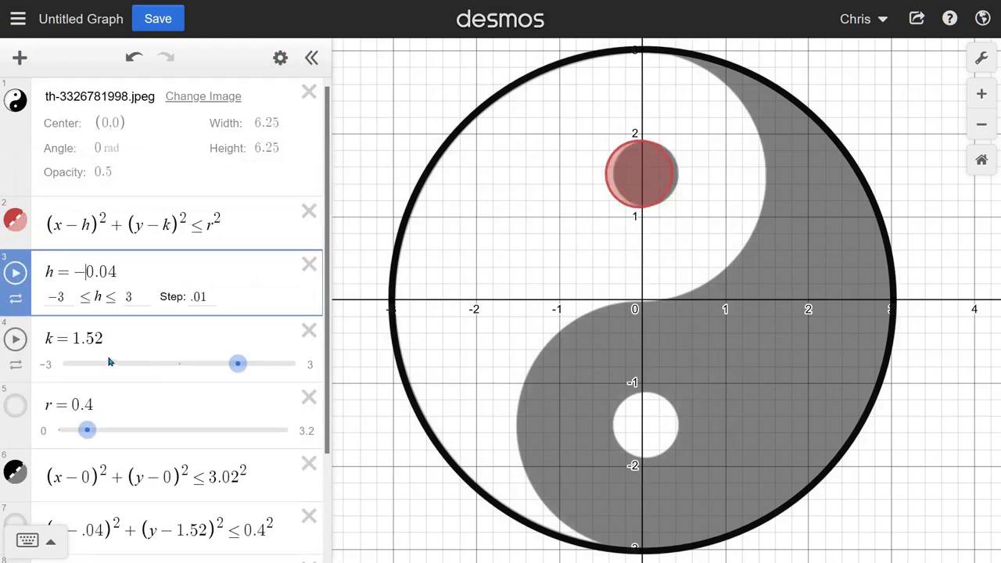
{"action": "left_click", "coordinate": [72, 337]}
{"action": "type", "text": "-"}
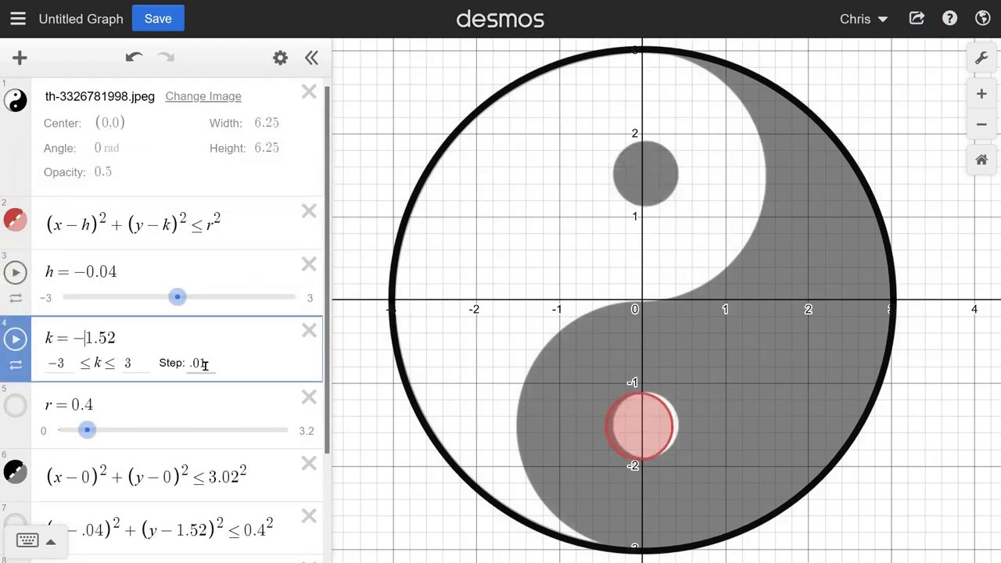
{"action": "left_click", "coordinate": [86, 272]}
{"action": "key", "text": "BackSpace"}
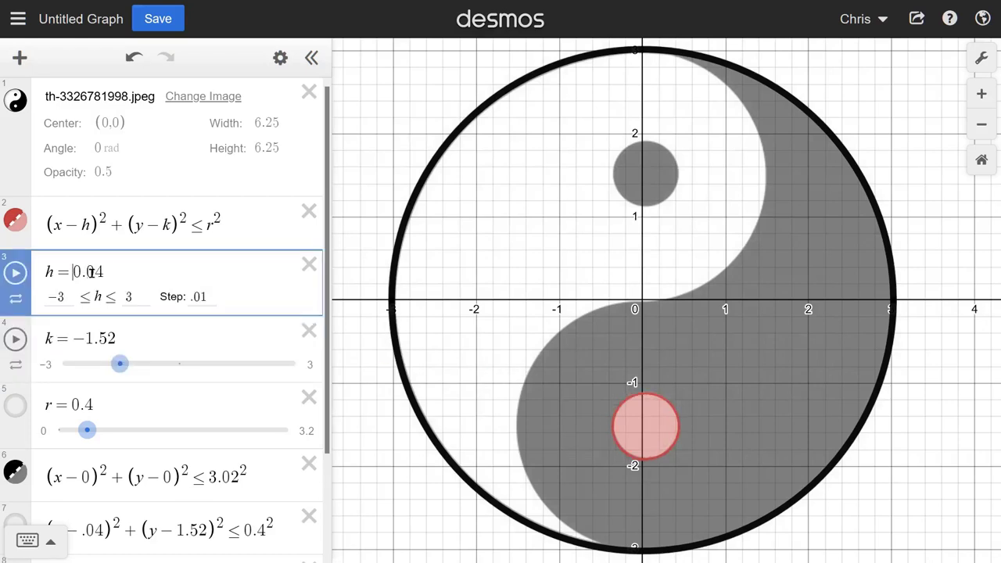
Set k to -1.5 to fit the red circle to the lower dot of the image.
{"action": "scroll", "coordinate": [687, 406], "scroll_direction": "up", "scroll_amount": 5}
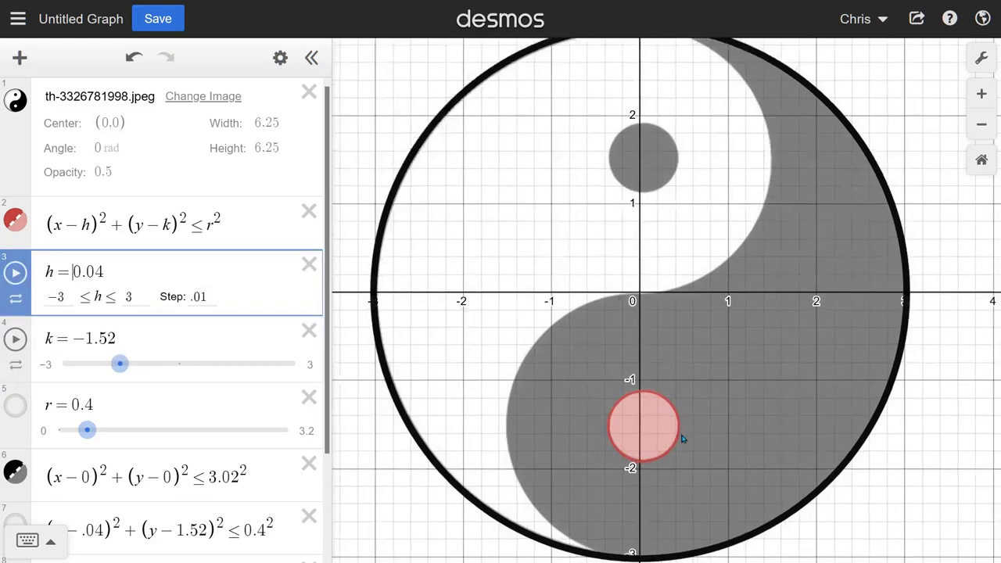
{"action": "scroll", "coordinate": [682, 444], "scroll_direction": "up", "scroll_amount": 1}
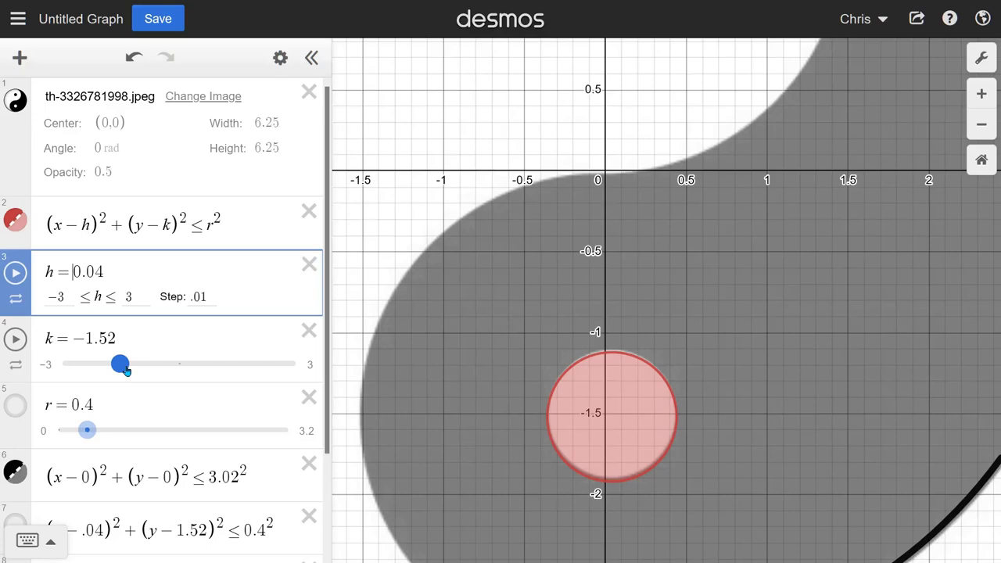
{"action": "left_click_drag", "start_coordinate": [125, 369], "coordinate": [123, 367]}
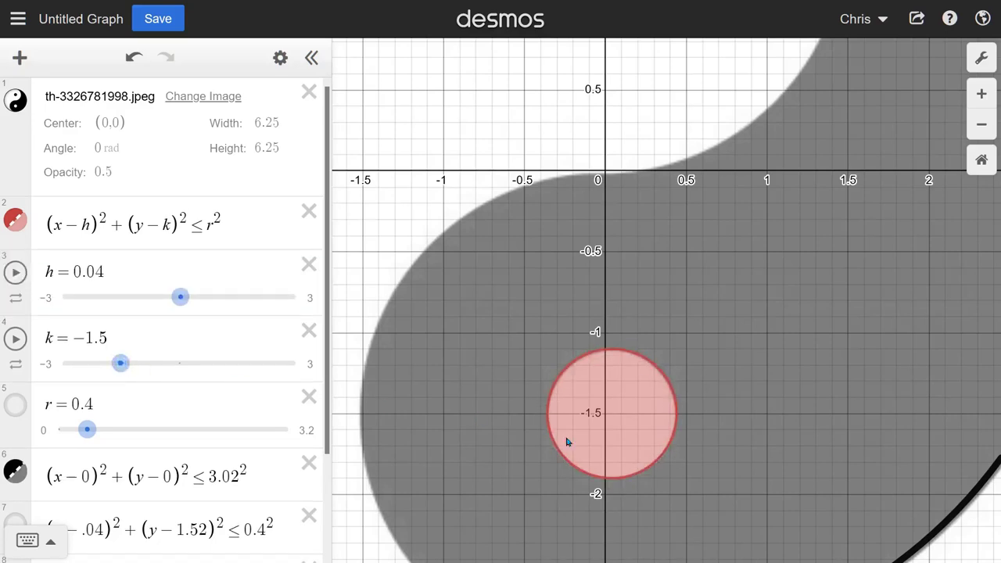
{"action": "scroll", "coordinate": [653, 436], "scroll_direction": "down", "scroll_amount": 1}
{"action": "scroll", "coordinate": [599, 417], "scroll_direction": "up", "scroll_amount": 2}
{"action": "scroll", "coordinate": [574, 418], "scroll_direction": "down", "scroll_amount": 3}
{"action": "scroll", "coordinate": [573, 419], "scroll_direction": "down", "scroll_amount": 2}
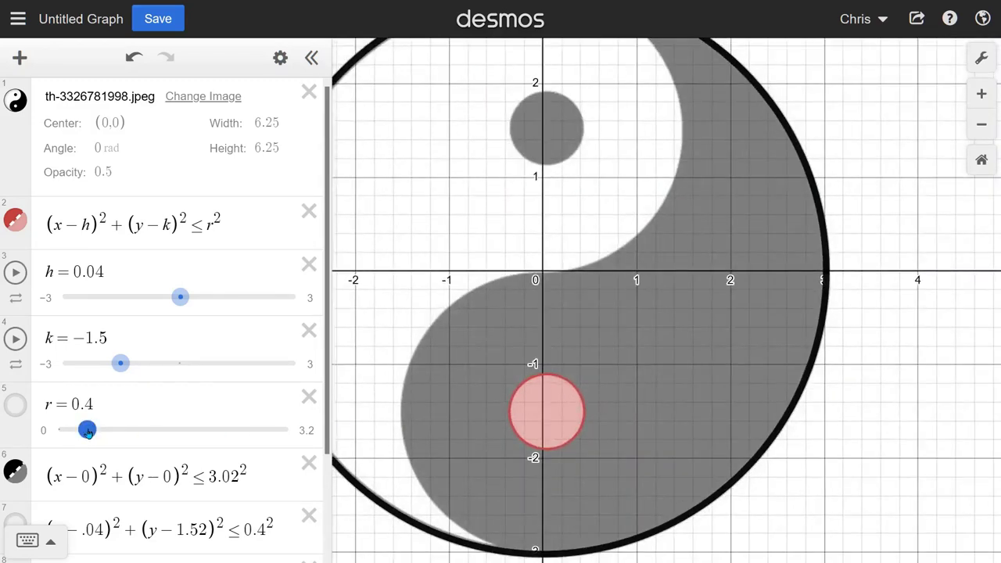
{"action": "left_click_drag", "start_coordinate": [87, 432], "coordinate": [87, 432]}
Copy the h, k, r circle inequality into the empty row below the upper dot's inequality.
{"action": "scroll", "coordinate": [219, 384], "scroll_direction": "down", "scroll_amount": 3}
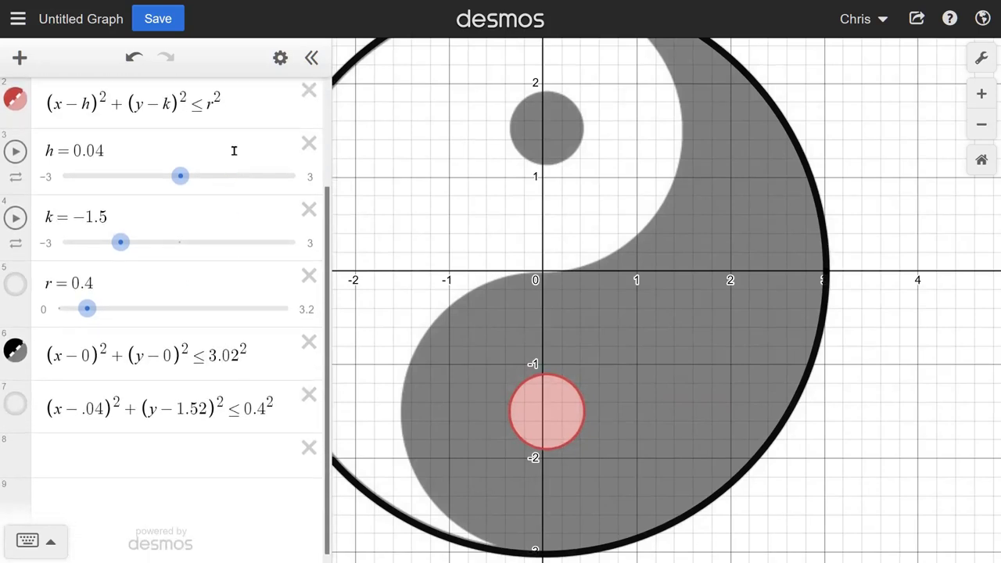
{"action": "scroll", "coordinate": [251, 102], "scroll_direction": "up", "scroll_amount": 2}
{"action": "left_click", "coordinate": [260, 178]}
{"action": "key", "text": "ctrl+a"}
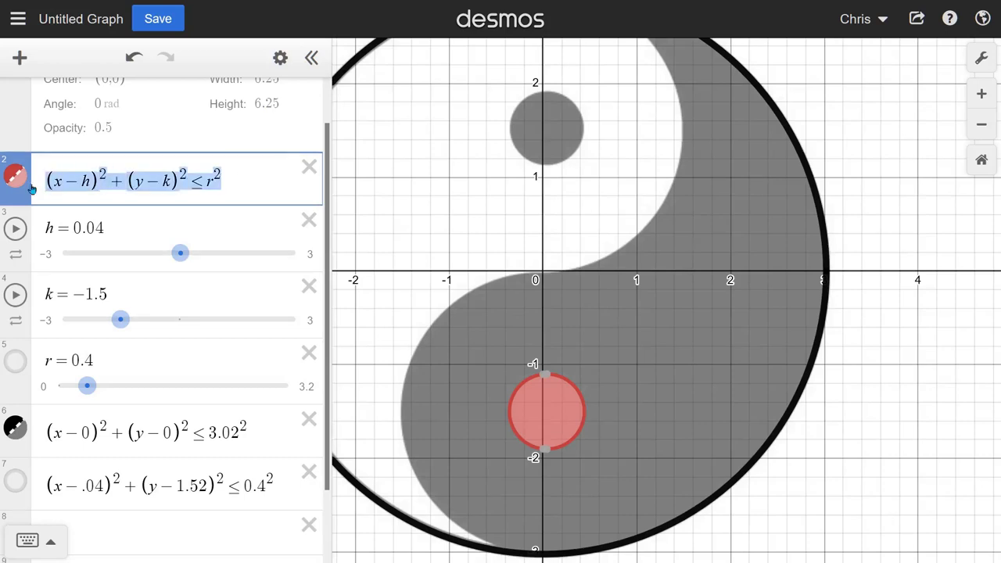
{"action": "scroll", "coordinate": [165, 470], "scroll_direction": "down", "scroll_amount": 1}
{"action": "scroll", "coordinate": [175, 468], "scroll_direction": "down", "scroll_amount": 2}
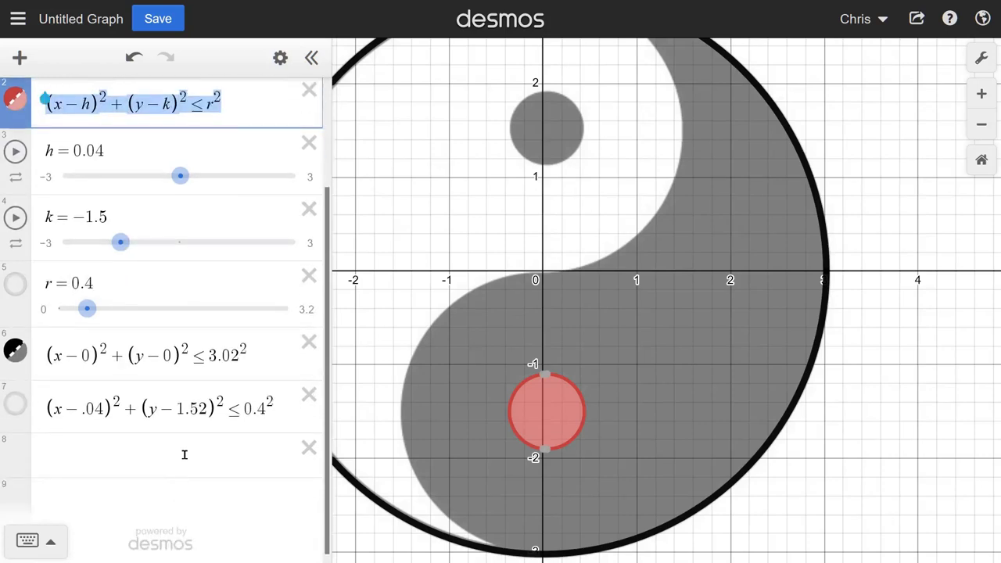
{"action": "left_click", "coordinate": [183, 453]}
{"action": "type", "text": "(x-h)^2+(y-k)^2≤r^2"}
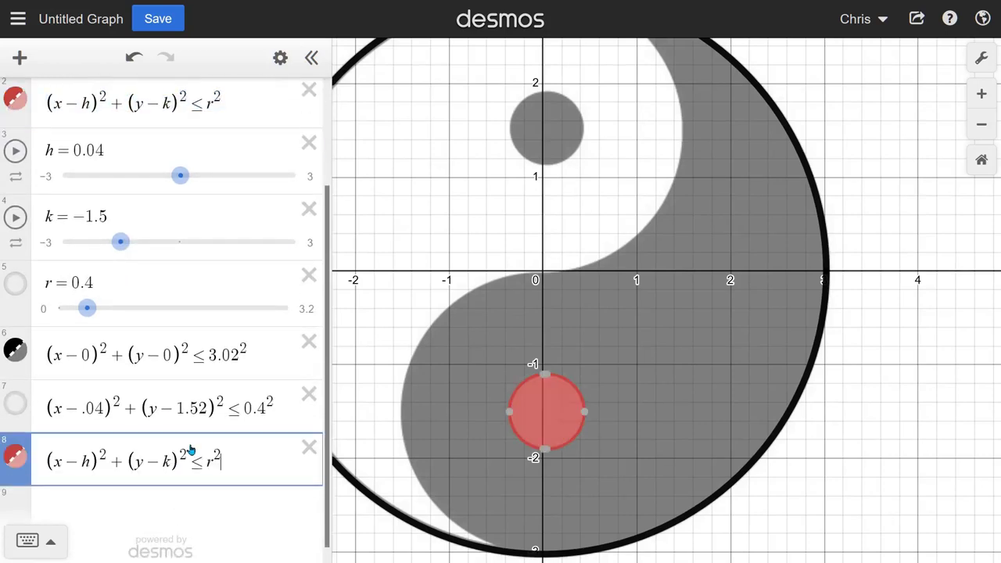
Make the copied lower dot circle blue, turn its outline off and set its fill opacity to 1.
{"action": "left_click", "coordinate": [14, 458]}
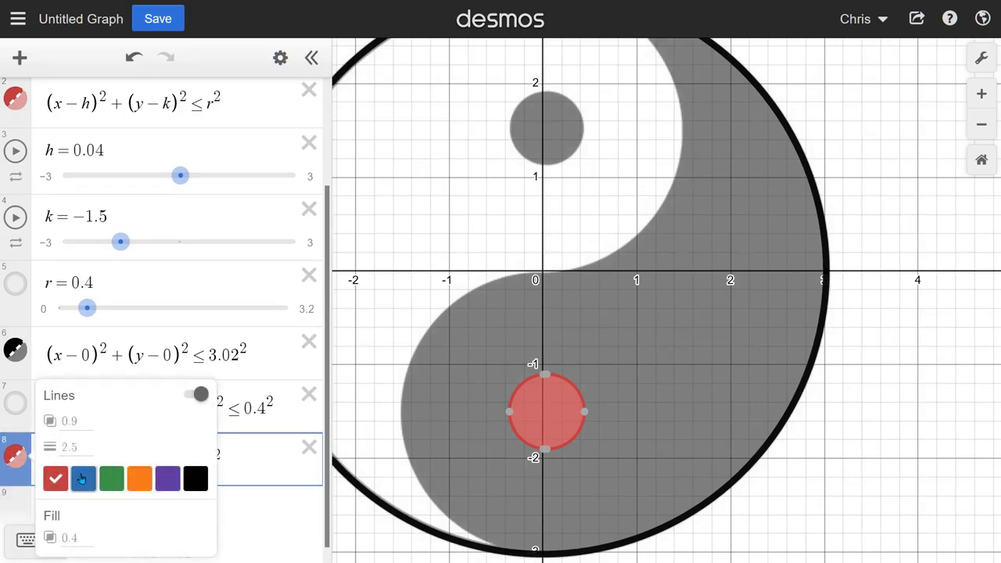
{"action": "left_click", "coordinate": [82, 479]}
{"action": "left_click", "coordinate": [198, 395]}
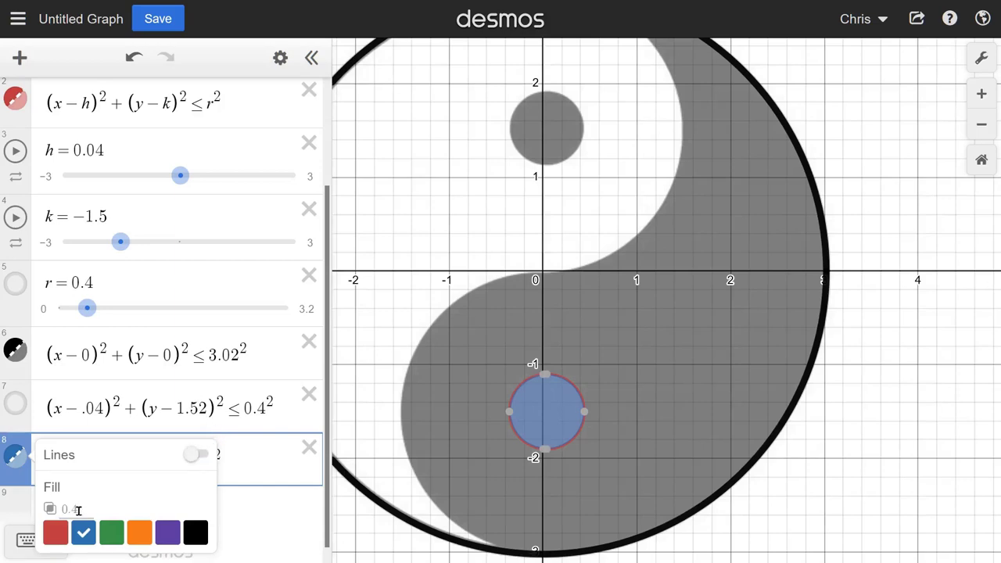
{"action": "left_click", "coordinate": [78, 510]}
{"action": "type", "text": "1"}
{"action": "left_click", "coordinate": [263, 520]}
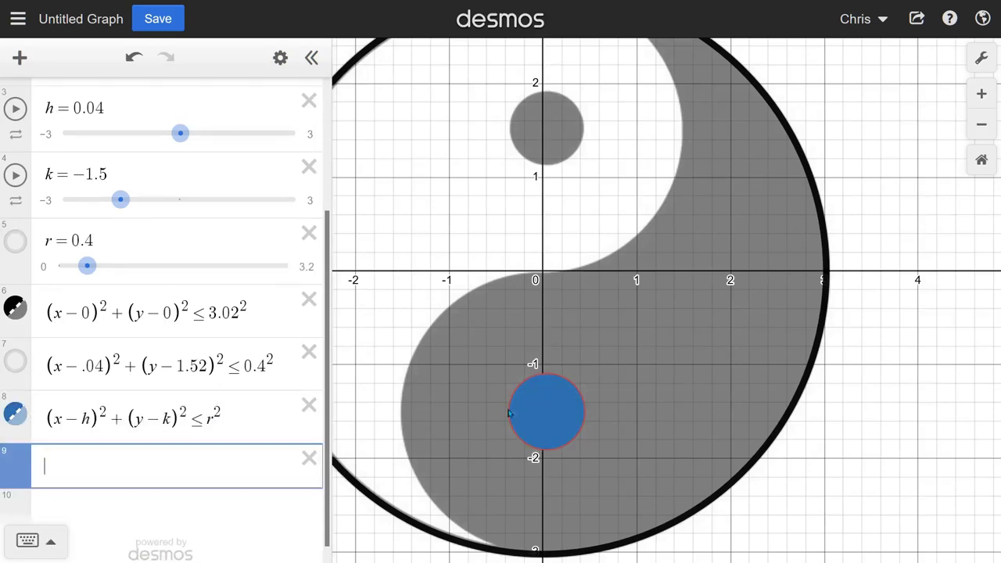
Hide the red h, k, r circle, compare the blue dot with the image, and show the black upper dot again.
{"action": "scroll", "coordinate": [269, 358], "scroll_direction": "up", "scroll_amount": 3}
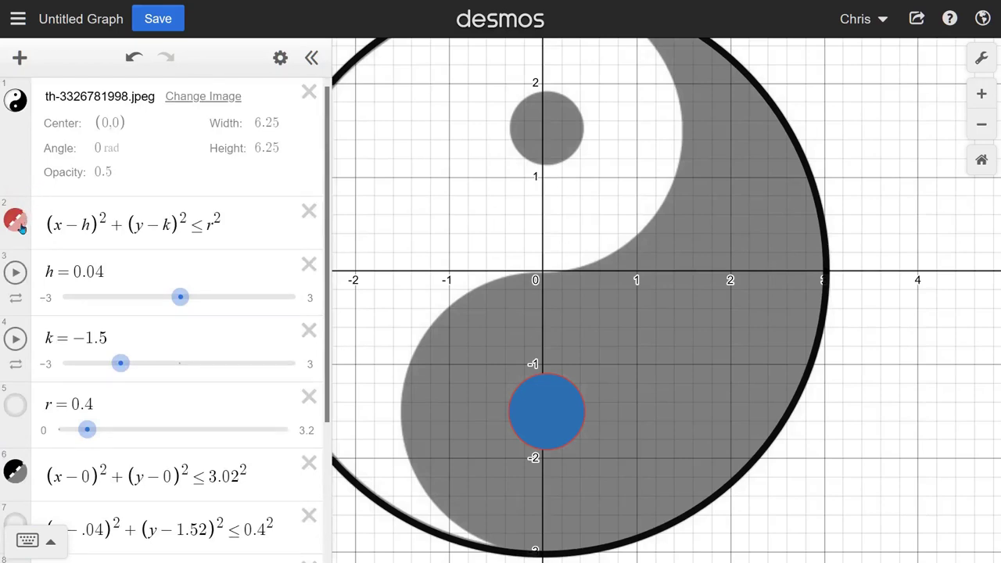
{"action": "scroll", "coordinate": [523, 435], "scroll_direction": "up", "scroll_amount": 2}
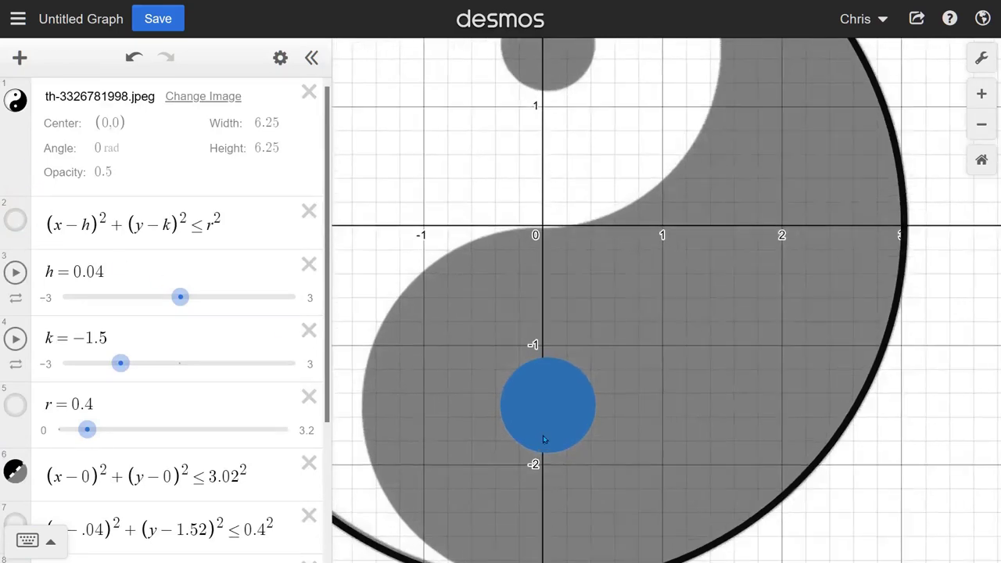
{"action": "scroll", "coordinate": [266, 404], "scroll_direction": "down", "scroll_amount": 3}
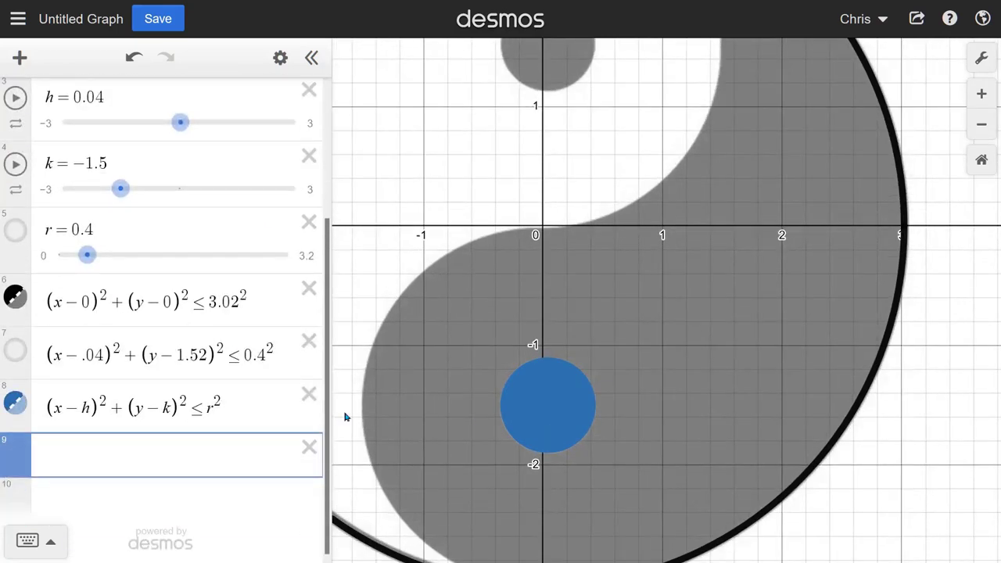
{"action": "scroll", "coordinate": [550, 410], "scroll_direction": "up", "scroll_amount": 2}
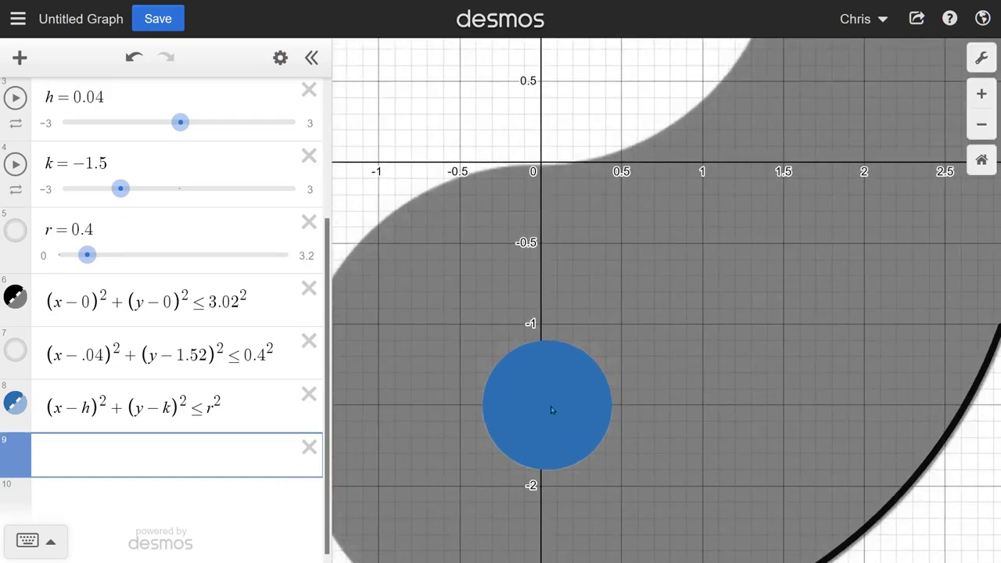
{"action": "scroll", "coordinate": [551, 410], "scroll_direction": "down", "scroll_amount": 5}
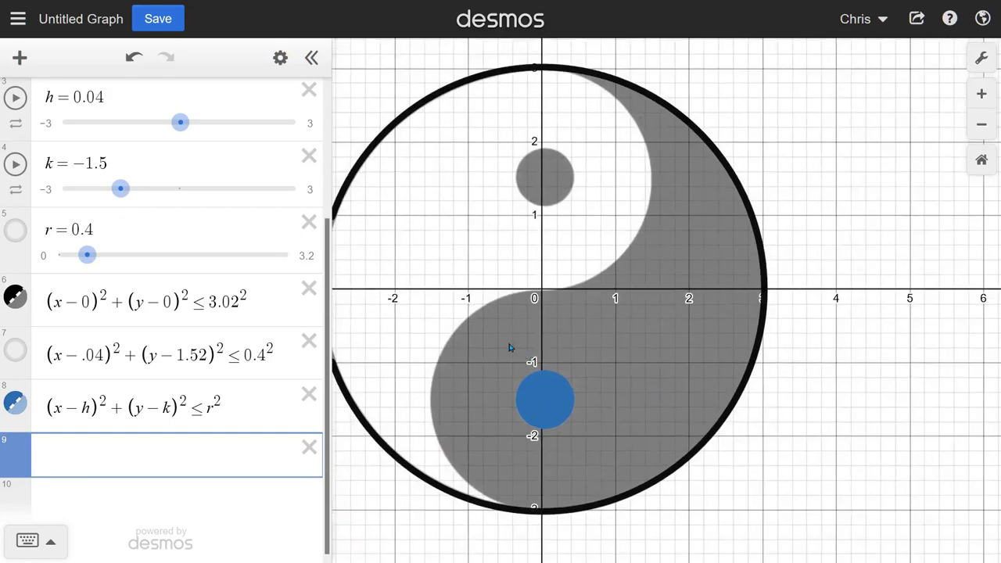
{"action": "scroll", "coordinate": [548, 352], "scroll_direction": "up", "scroll_amount": 3}
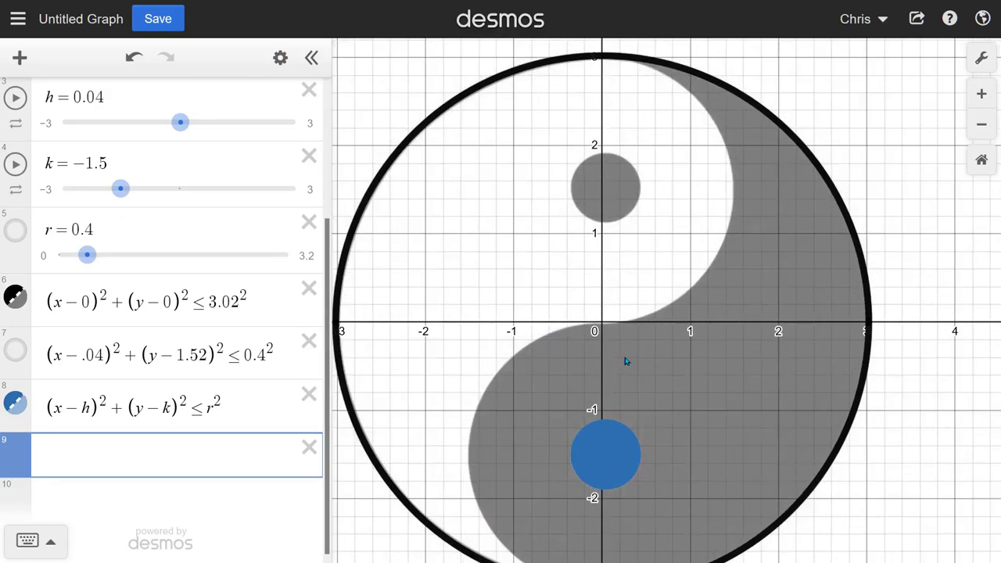
{"action": "left_click_drag", "start_coordinate": [626, 361], "coordinate": [637, 341]}
{"action": "left_click", "coordinate": [15, 350]}
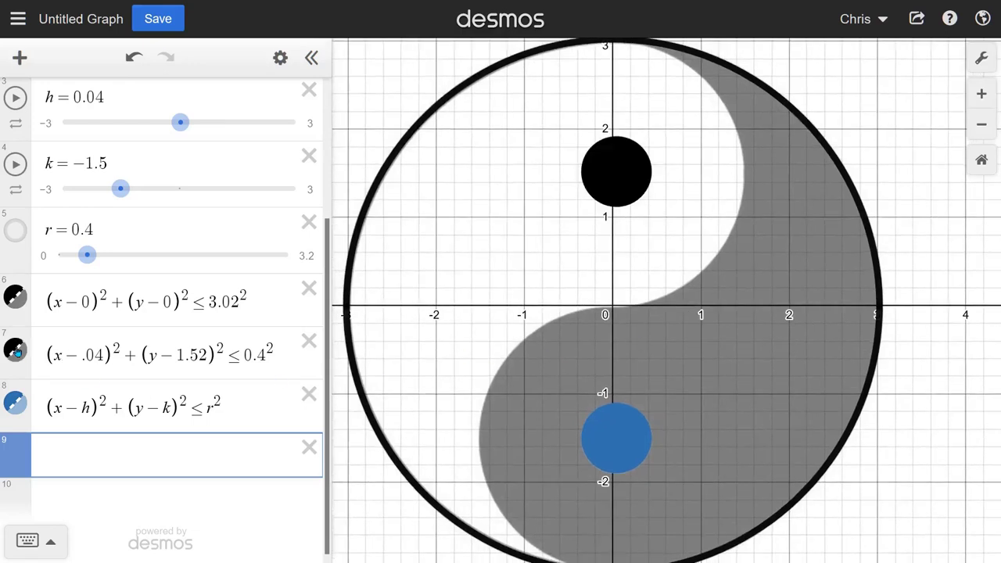
{"action": "scroll", "coordinate": [588, 334], "scroll_direction": "down", "scroll_amount": 2}
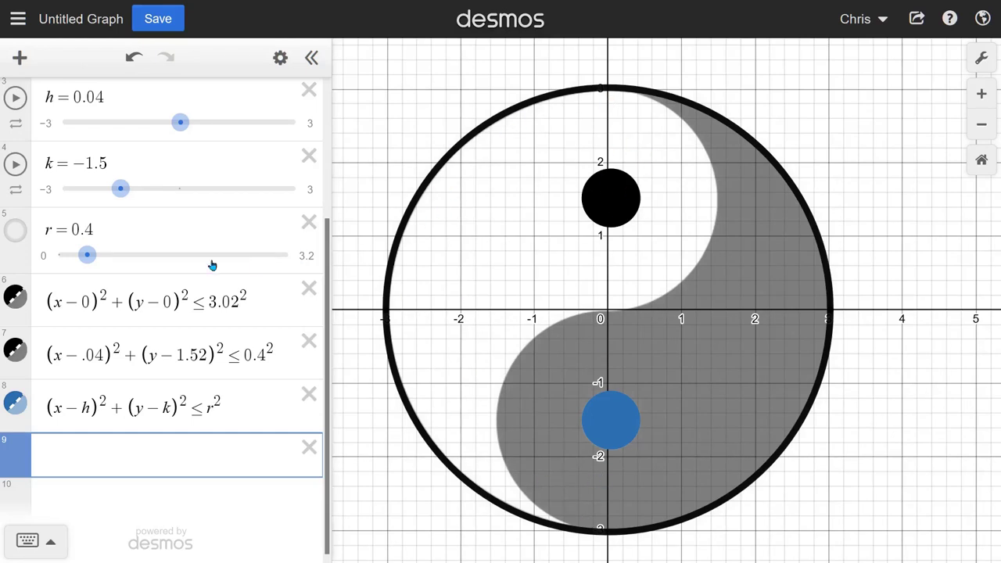
Copy the large outer circle inequality with radius 3.02 into the empty row below the blue dot's inequality.
{"action": "left_click", "coordinate": [266, 304]}
{"action": "left_click_drag", "start_coordinate": [259, 300], "coordinate": [24, 309]}
{"action": "key", "text": "ctrl+c"}
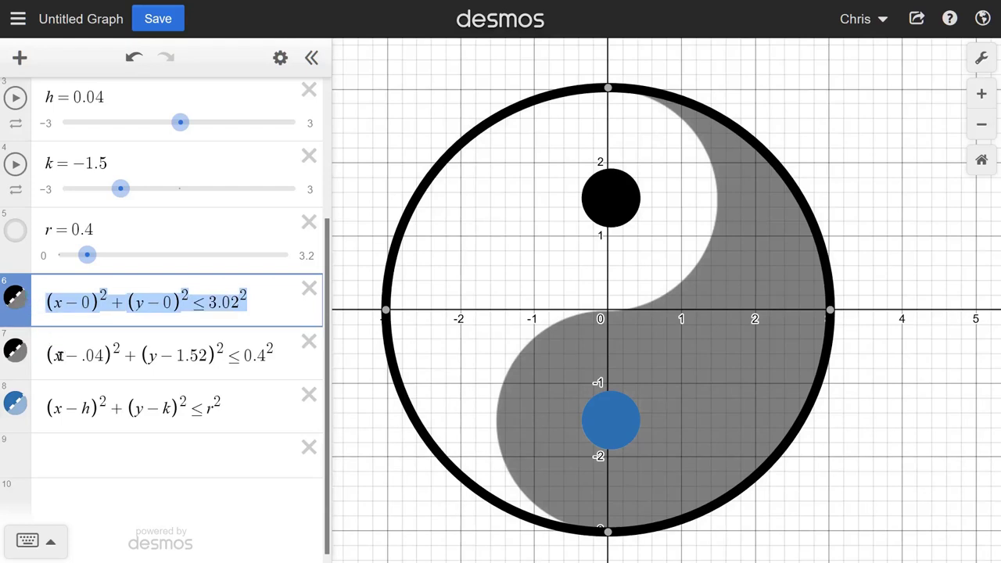
{"action": "left_click", "coordinate": [163, 457]}
{"action": "key", "text": "ctrl+v"}
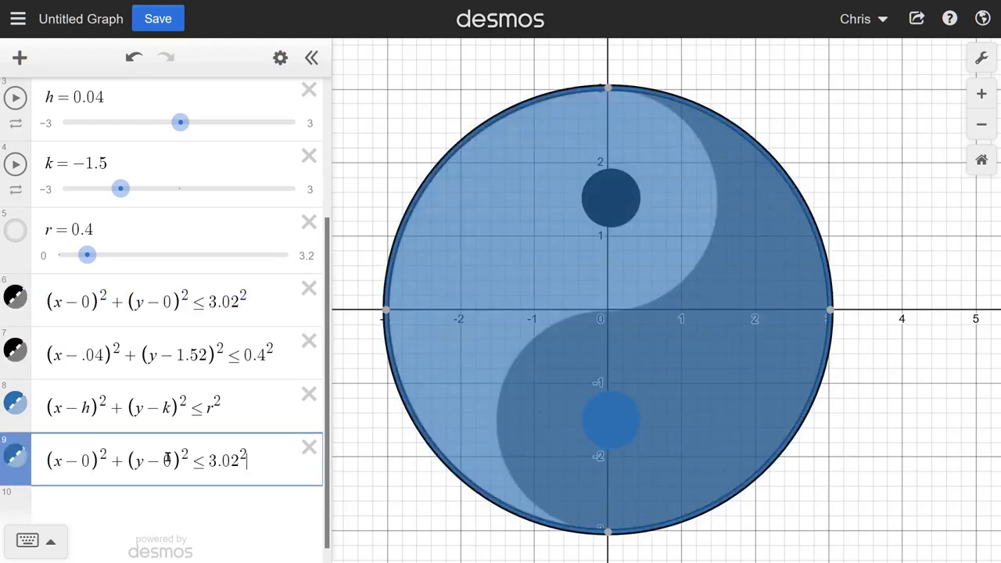
{"action": "left_click", "coordinate": [15, 457]}
{"action": "left_click", "coordinate": [309, 447]}
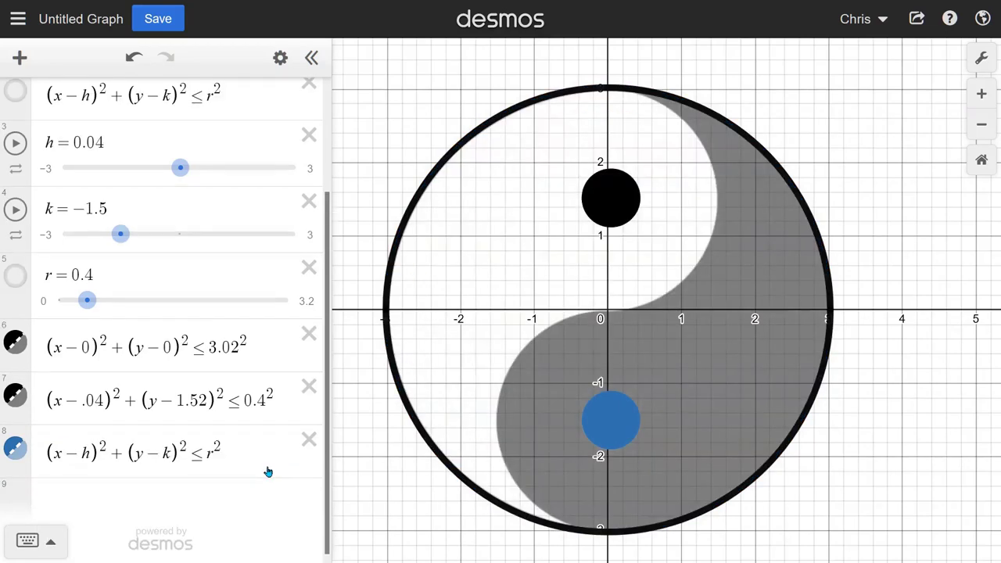
{"action": "key", "text": "ctrl+z"}
{"action": "left_click", "coordinate": [260, 500]}
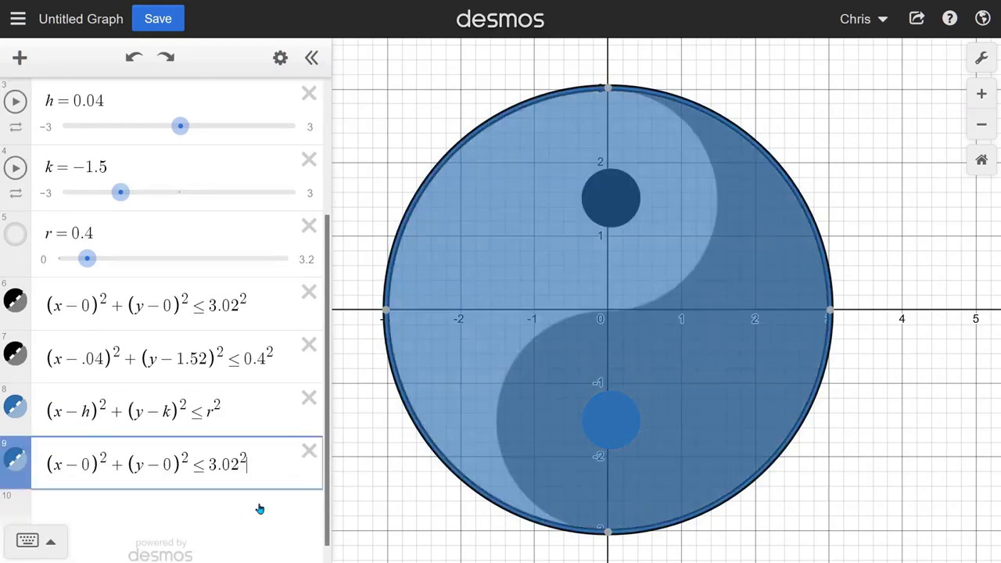
{"action": "key", "text": "Left"}
{"action": "key", "text": "Left"}
{"action": "key", "text": "Left"}
{"action": "key", "text": "Left"}
{"action": "key", "text": "Left"}
{"action": "key", "text": "Left"}
{"action": "key", "text": "Right"}
{"action": "key", "text": "Right"}
{"action": "key", "text": "Right"}
{"action": "key", "text": "Right"}
{"action": "key", "text": "Right"}
{"action": "key", "text": "Right"}
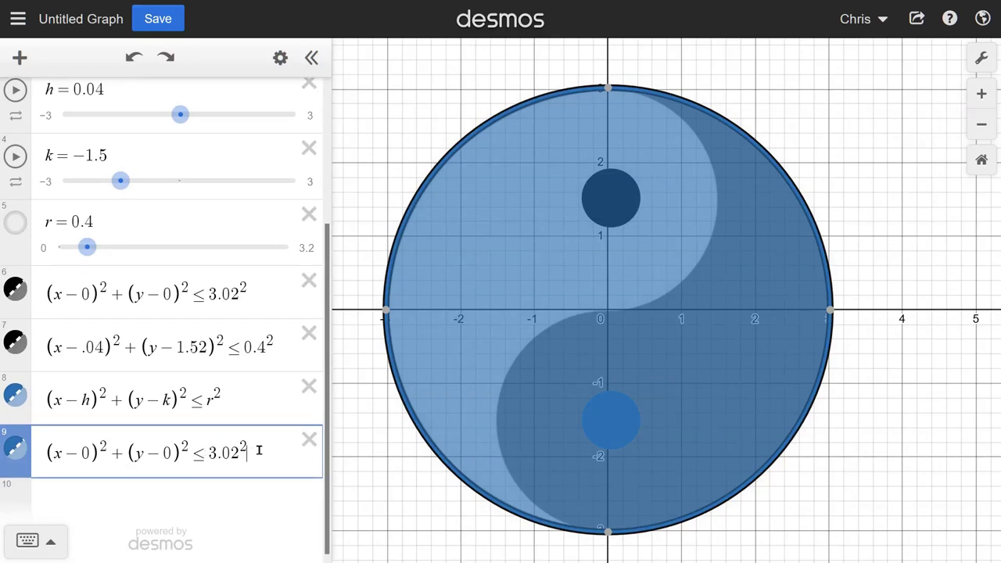
Append the domain restriction {y ≤ 0} to the copied radius 3.02 circle inequality below the blue dot's inequality.
{"action": "type", "text": "{y<"}
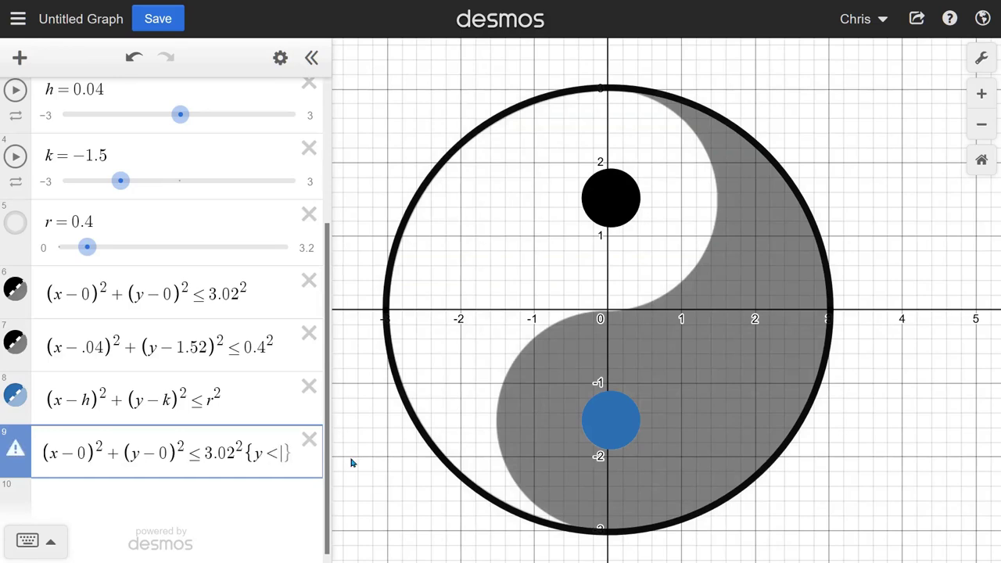
{"action": "type", "text": "=0"}
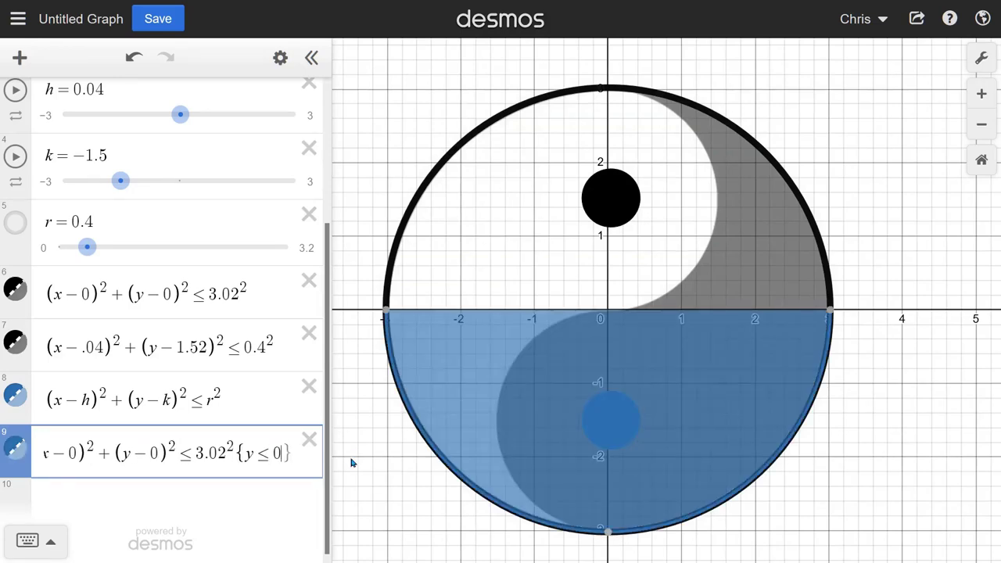
{"action": "type", "text": "}"}
{"action": "key", "text": "BackSpace"}
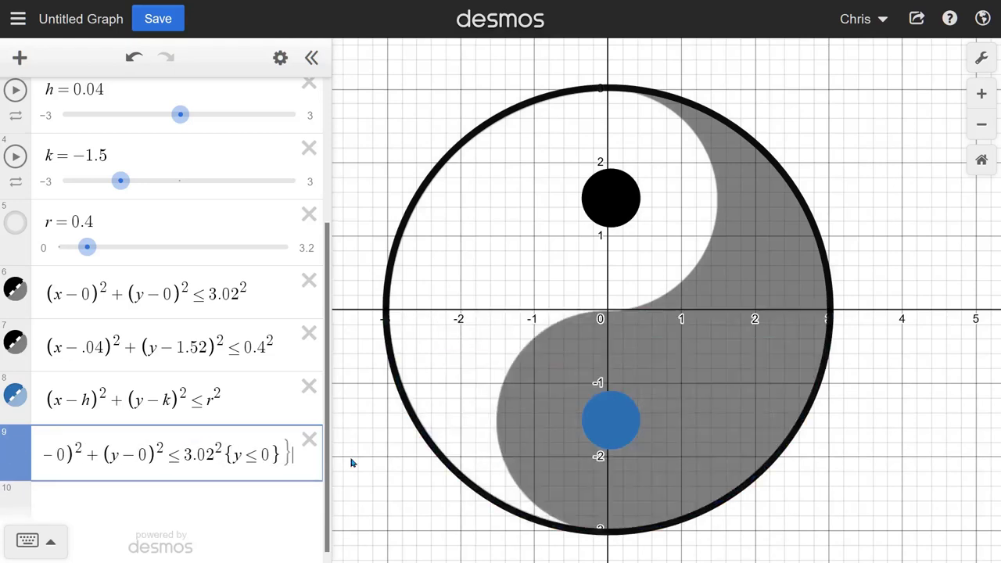
{"action": "type", "text": "}"}
{"action": "key", "text": "BackSpace"}
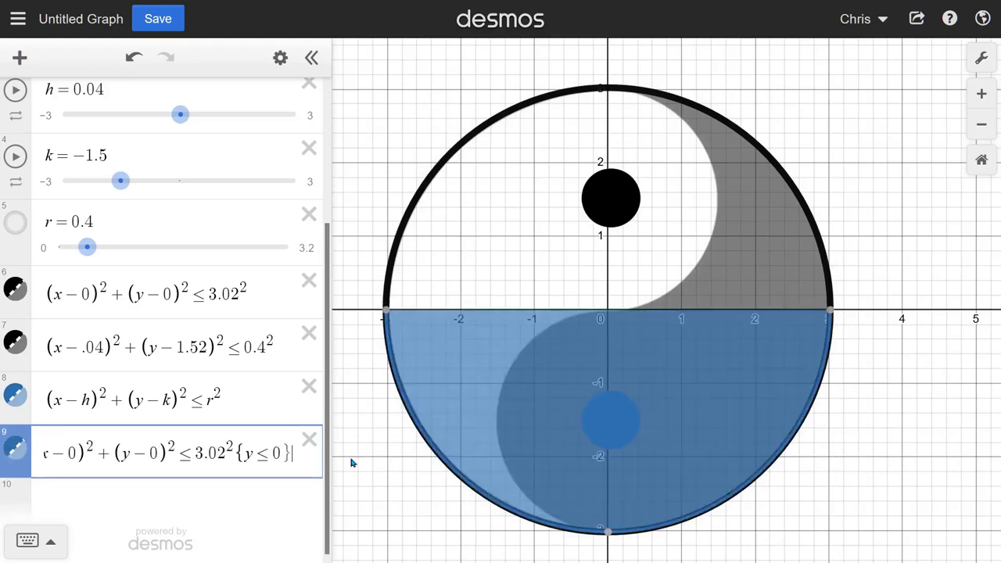
Replace y with x in the restriction so the copied large circle is limited to x ≤ 0.
{"action": "key", "text": "Left"}
{"action": "key", "text": "Left"}
{"action": "key", "text": "Left"}
{"action": "key", "text": "Left"}
{"action": "key", "text": "shift+Right"}
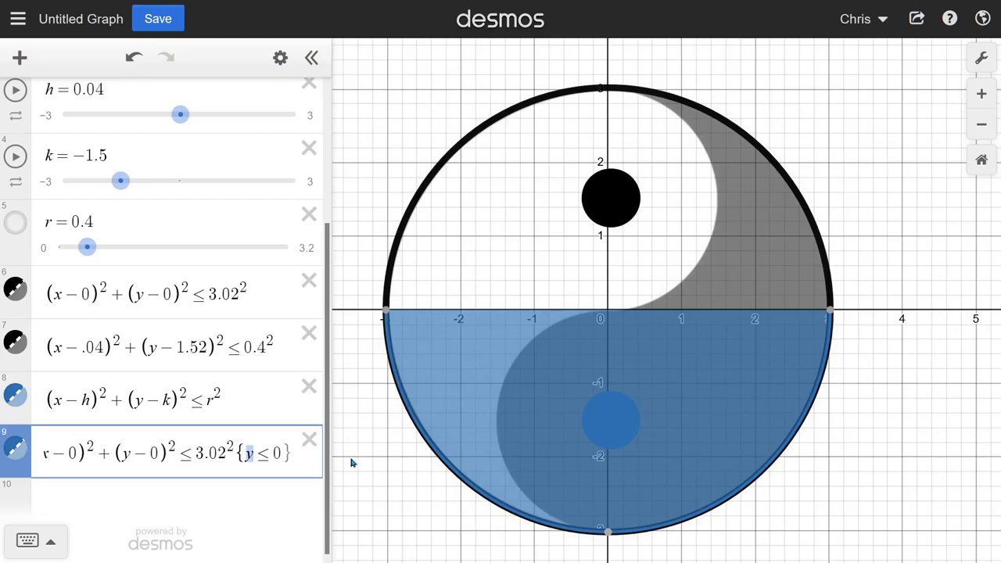
{"action": "type", "text": "x"}
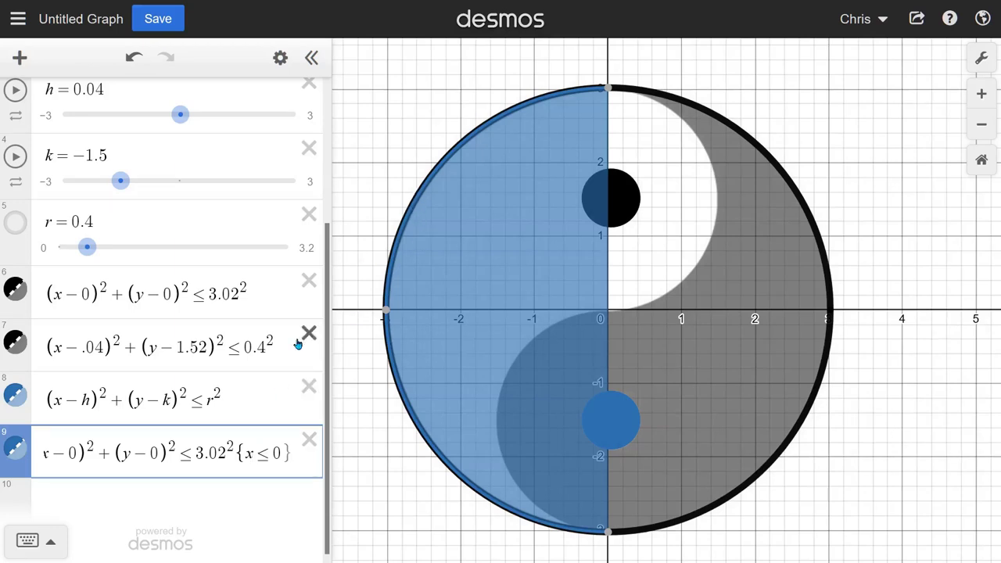
Set the line thickness of the blue left half circle to 0.
{"action": "left_click", "coordinate": [21, 449]}
{"action": "left_click", "coordinate": [21, 449]}
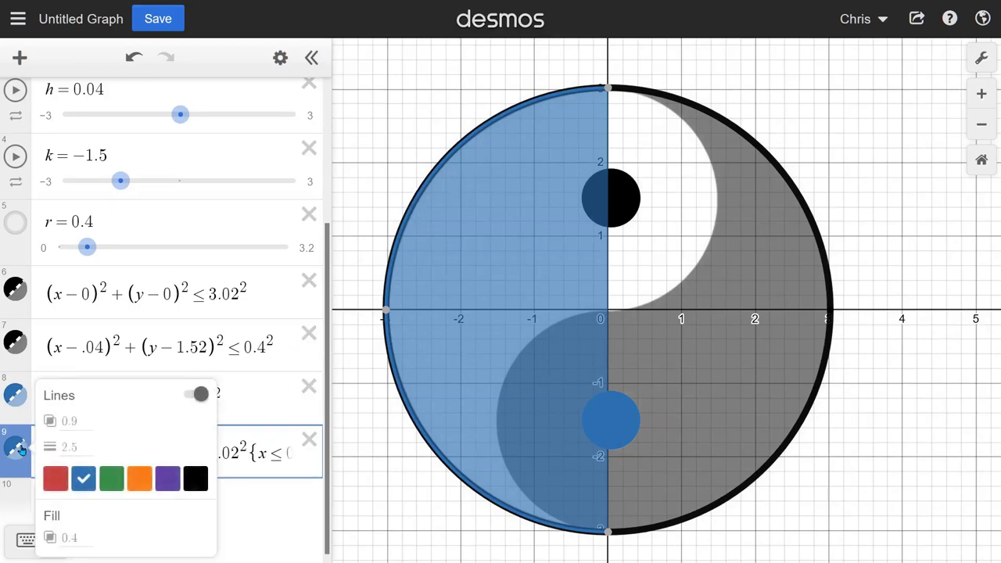
{"action": "key", "text": "Escape"}
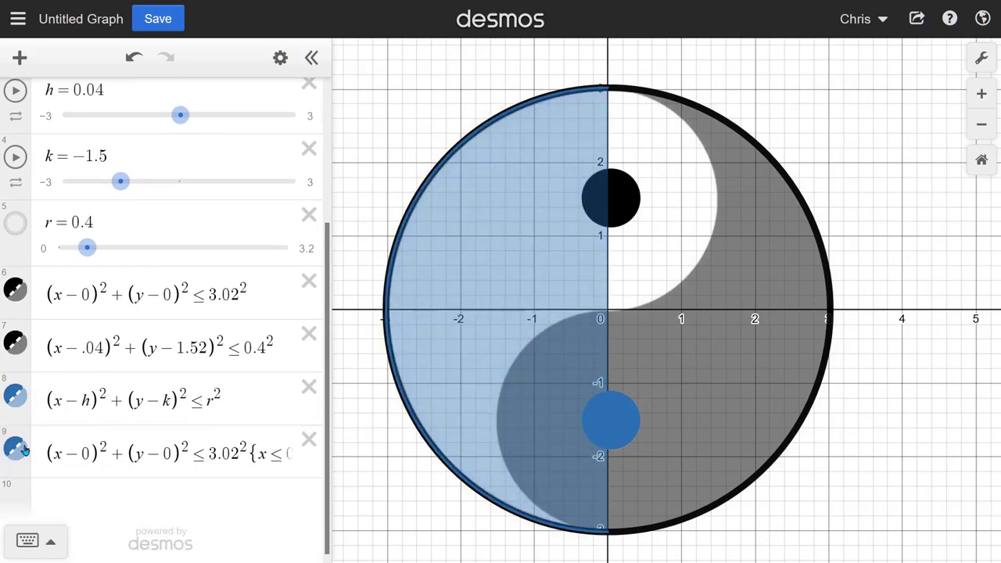
{"action": "left_click", "coordinate": [15, 448]}
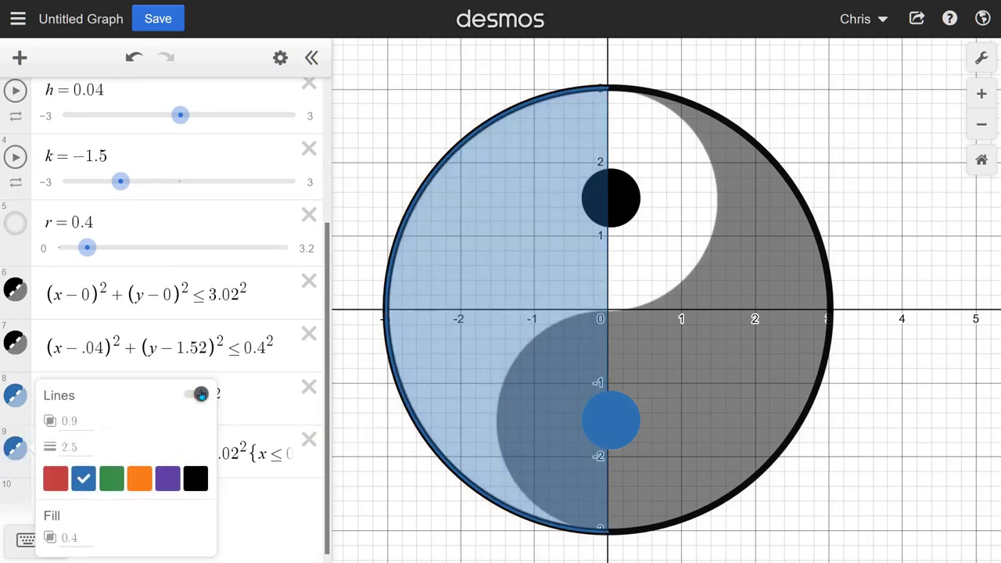
{"action": "left_click", "coordinate": [195, 395]}
{"action": "left_click", "coordinate": [193, 450]}
{"action": "left_click", "coordinate": [68, 446]}
{"action": "key", "text": "BackSpace"}
{"action": "key", "text": "BackSpace"}
{"action": "key", "text": "BackSpace"}
{"action": "type", "text": "0"}
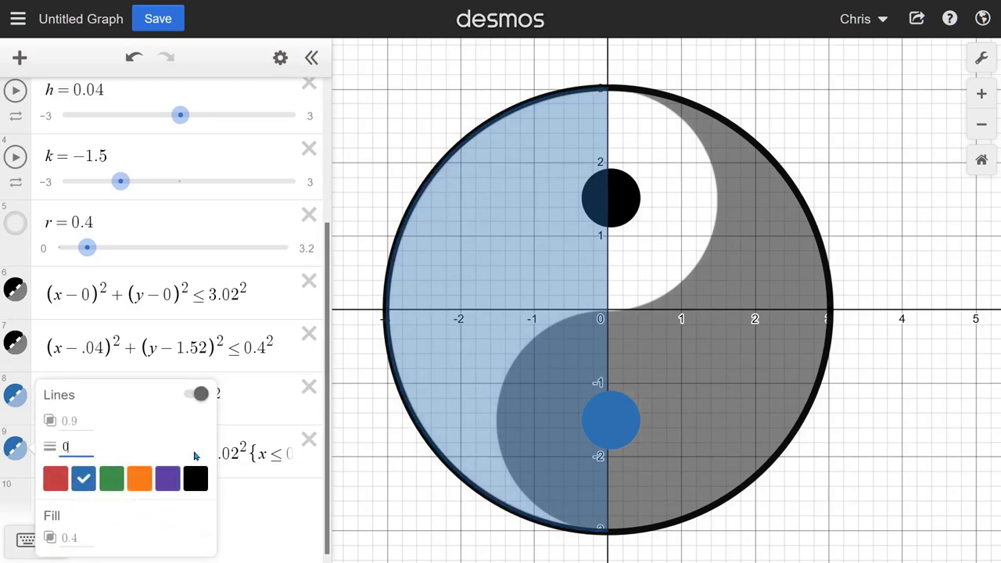
{"action": "left_click", "coordinate": [70, 421]}
{"action": "key", "text": "BackSpace"}
{"action": "key", "text": "BackSpace"}
{"action": "key", "text": "BackSpace"}
{"action": "left_click", "coordinate": [284, 506]}
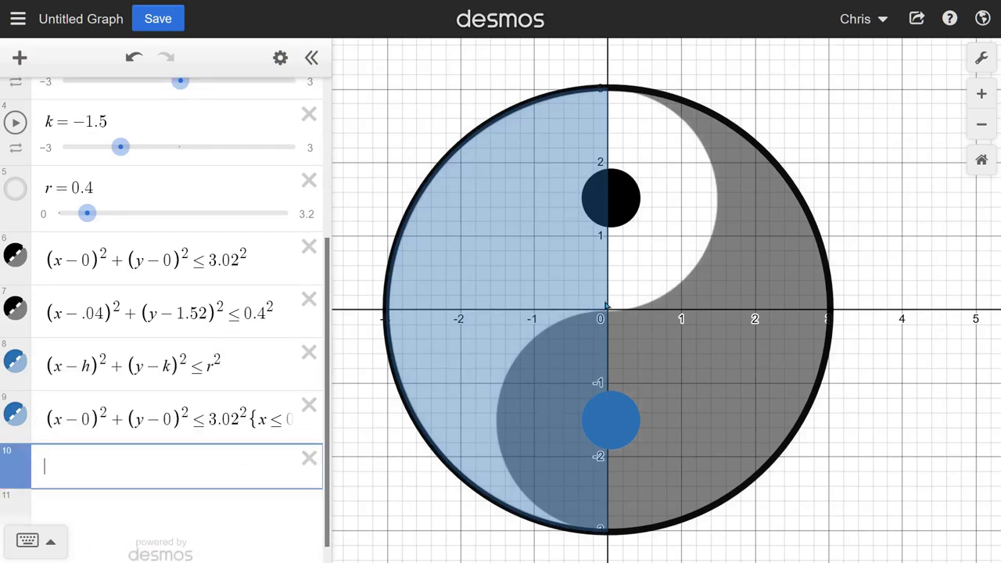
Set the fill opacity of the blue left half circle to 1.
{"action": "scroll", "coordinate": [611, 171], "scroll_direction": "up", "scroll_amount": 3}
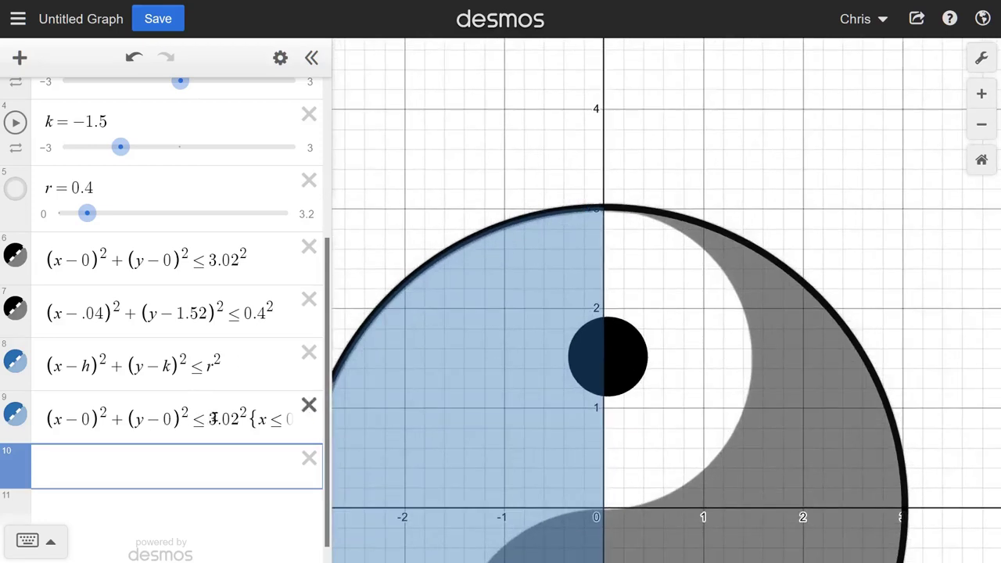
{"action": "left_click", "coordinate": [14, 417]}
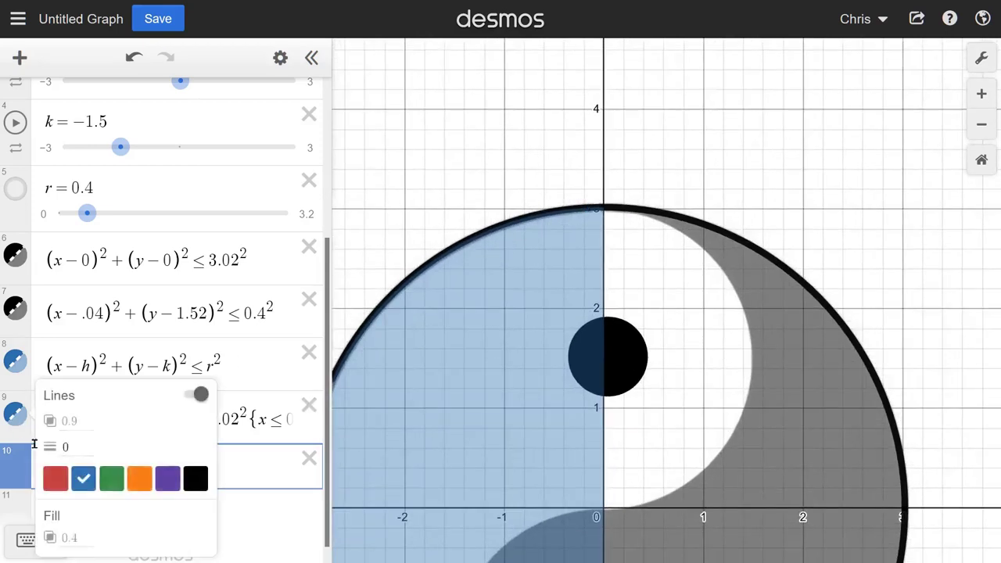
{"action": "left_click", "coordinate": [78, 537]}
{"action": "type", "text": "1"}
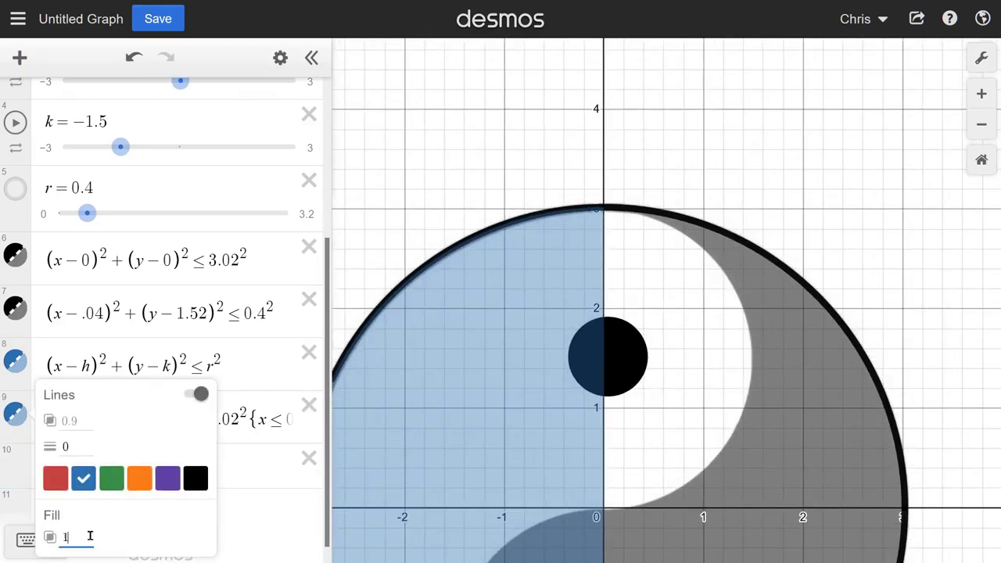
{"action": "left_click", "coordinate": [670, 286]}
Examine how the blue half's upper edge meets the outer circle's black outline and the image.
{"action": "left_click", "coordinate": [553, 234]}
{"action": "scroll", "coordinate": [553, 235], "scroll_direction": "up", "scroll_amount": 5}
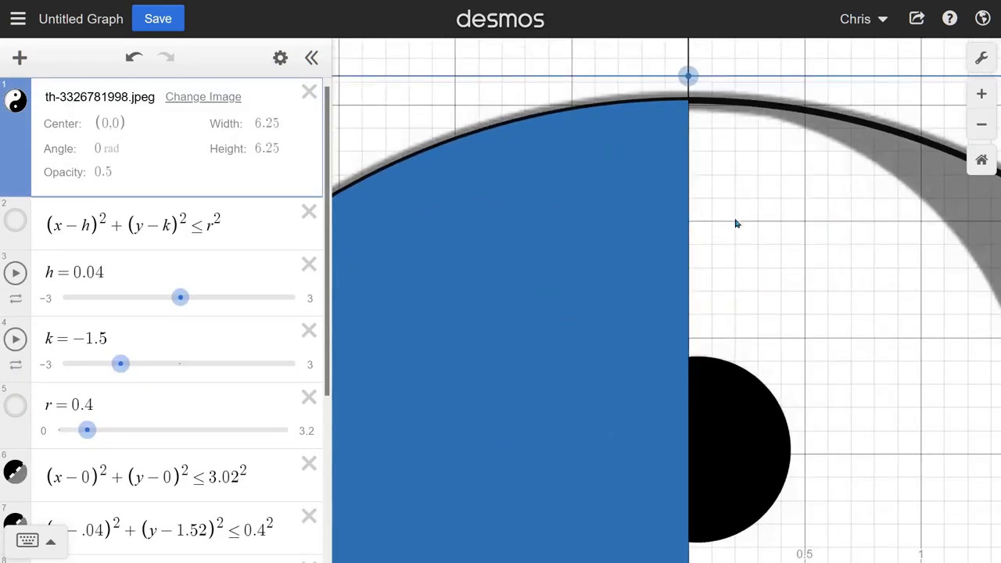
{"action": "left_click_drag", "start_coordinate": [691, 147], "coordinate": [704, 292]}
{"action": "scroll", "coordinate": [702, 250], "scroll_direction": "up", "scroll_amount": 3}
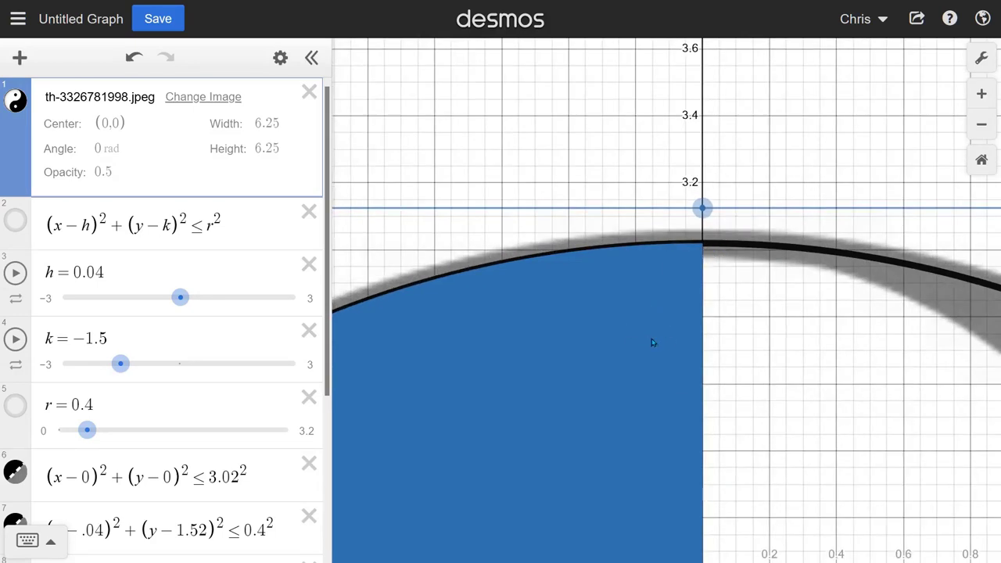
{"action": "scroll", "coordinate": [637, 343], "scroll_direction": "down", "scroll_amount": 10}
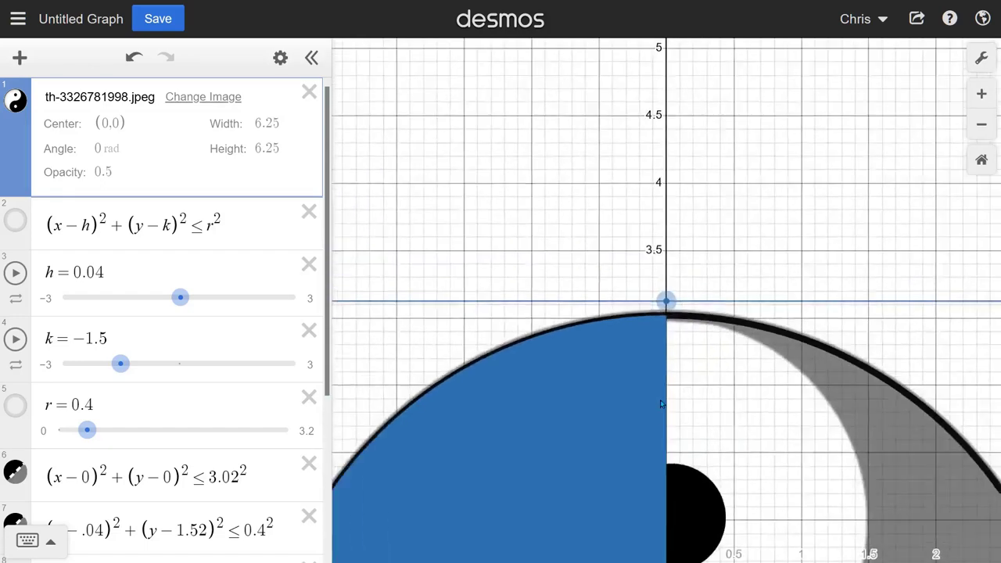
{"action": "left_click_drag", "start_coordinate": [718, 436], "coordinate": [679, 198]}
{"action": "scroll", "coordinate": [169, 346], "scroll_direction": "down", "scroll_amount": 3}
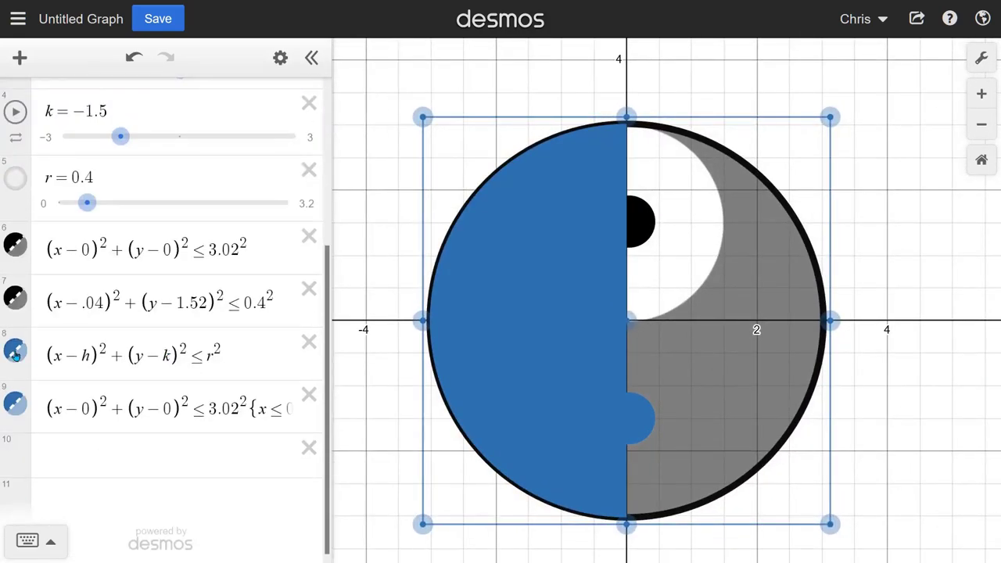
Toggle the large circle and the blue half to compare them, and move the unrestricted 3.02 circle inequality below the restricted one.
{"action": "left_click", "coordinate": [19, 249]}
{"action": "left_click", "coordinate": [19, 249]}
{"action": "left_click", "coordinate": [19, 248]}
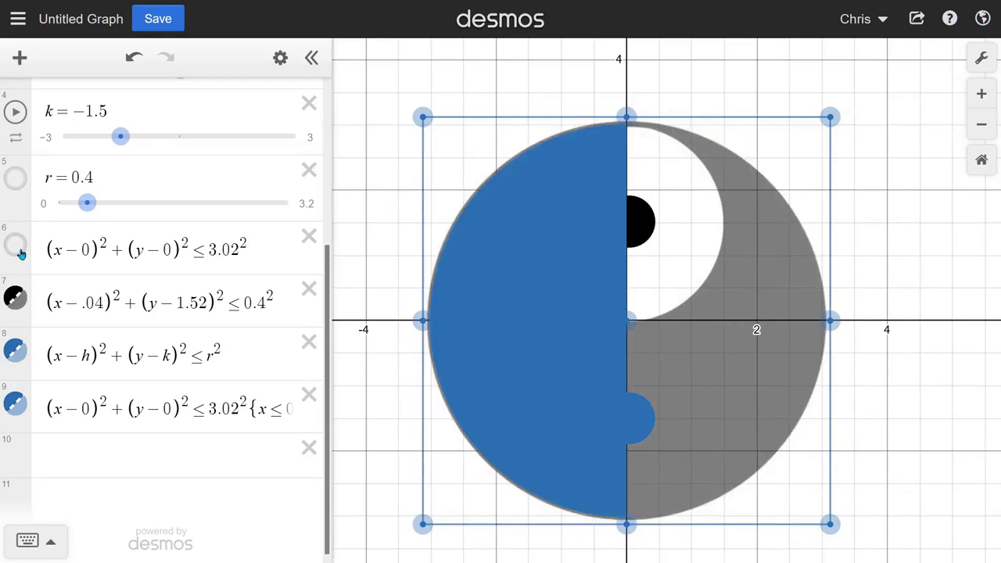
{"action": "left_click", "coordinate": [18, 249]}
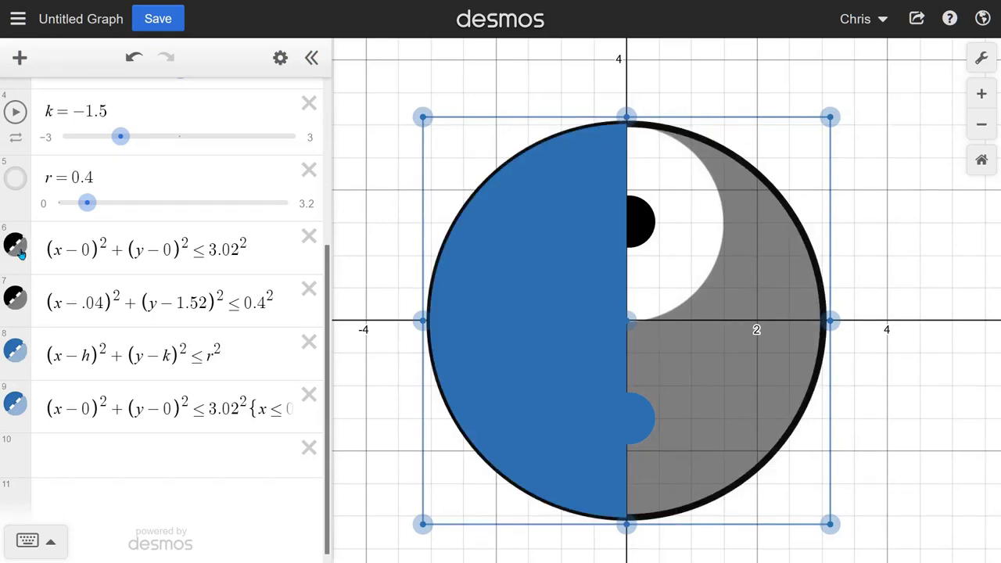
{"action": "left_click", "coordinate": [15, 406]}
{"action": "left_click", "coordinate": [15, 406]}
{"action": "left_click_drag", "start_coordinate": [9, 250], "coordinate": [37, 432]}
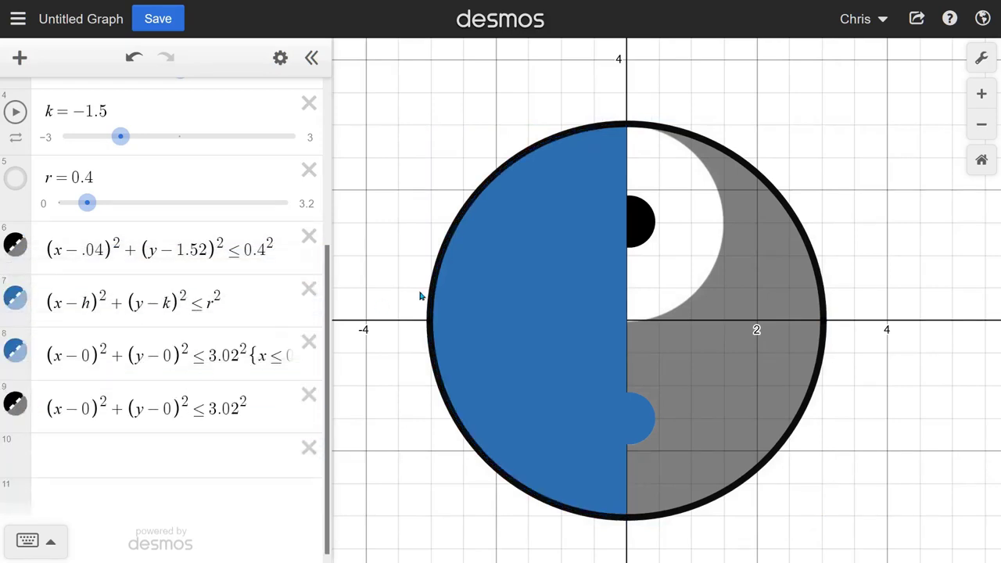
{"action": "scroll", "coordinate": [569, 170], "scroll_direction": "up", "scroll_amount": 4}
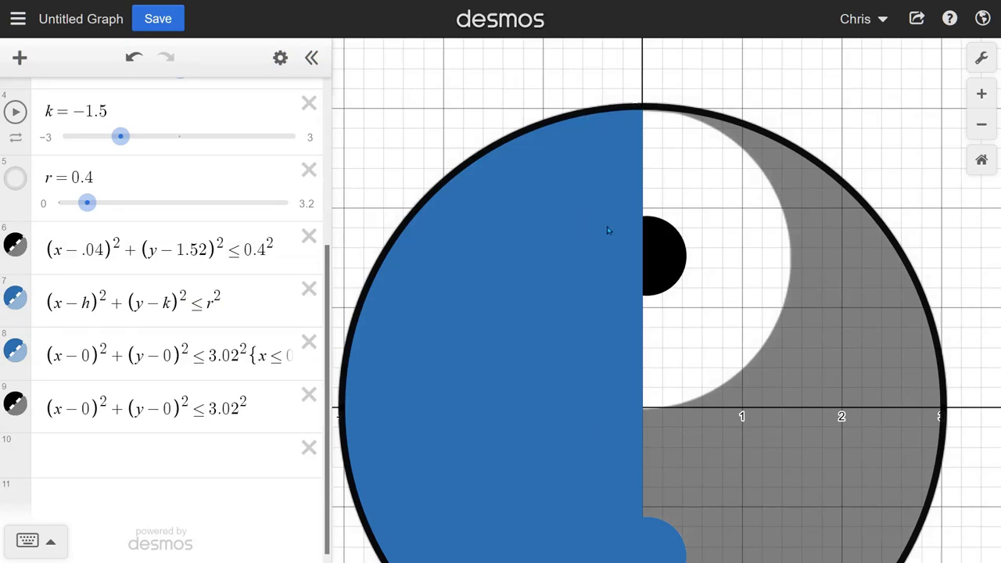
{"action": "scroll", "coordinate": [607, 230], "scroll_direction": "down", "scroll_amount": 5}
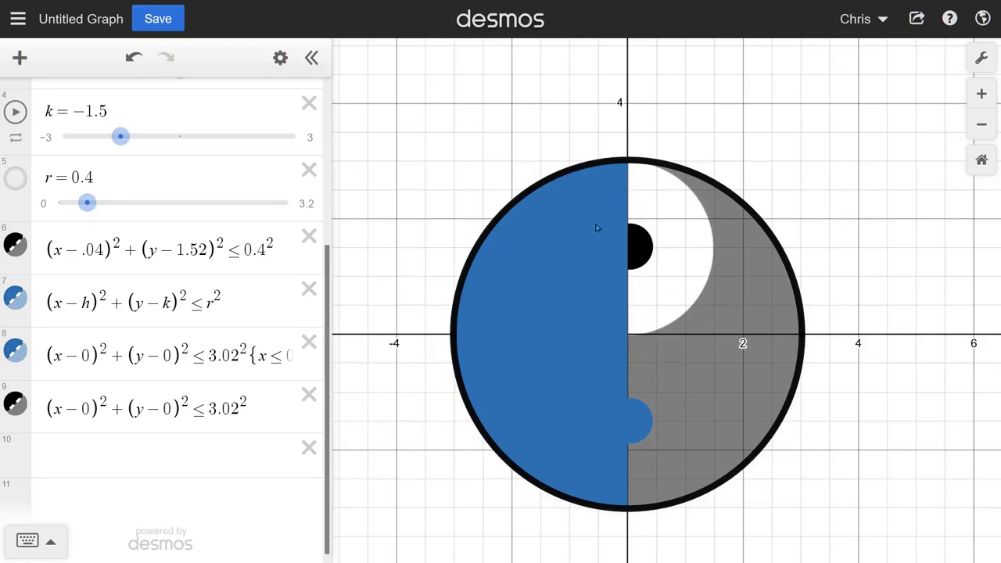
Copy the blue half circle's inequality with its x ≤ 0 restriction into the empty row below the outer circle's inequality.
{"action": "left_click", "coordinate": [13, 354]}
{"action": "left_click", "coordinate": [14, 353]}
{"action": "left_click", "coordinate": [174, 353]}
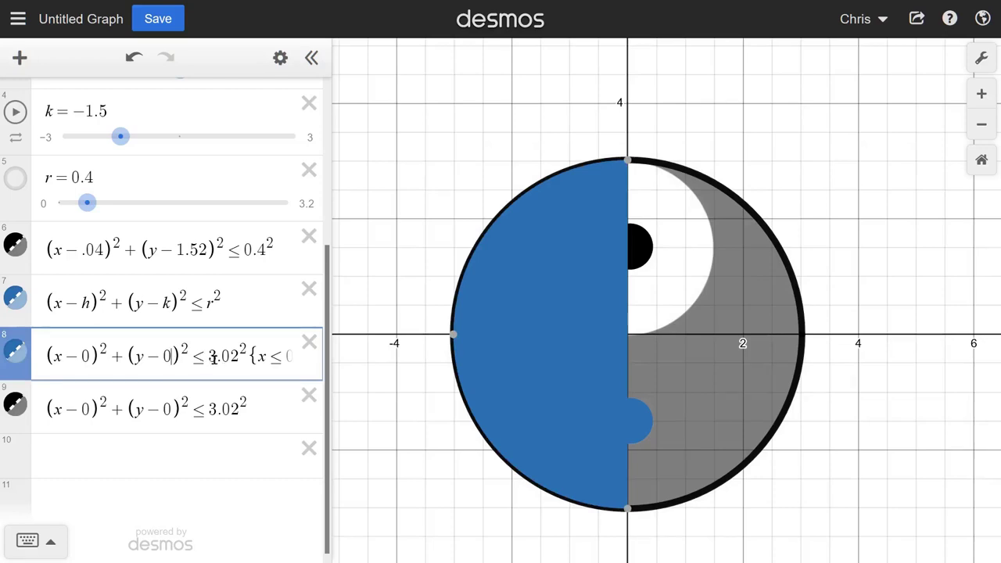
{"action": "key", "text": "ctrl+a"}
{"action": "key", "text": "ctrl+c"}
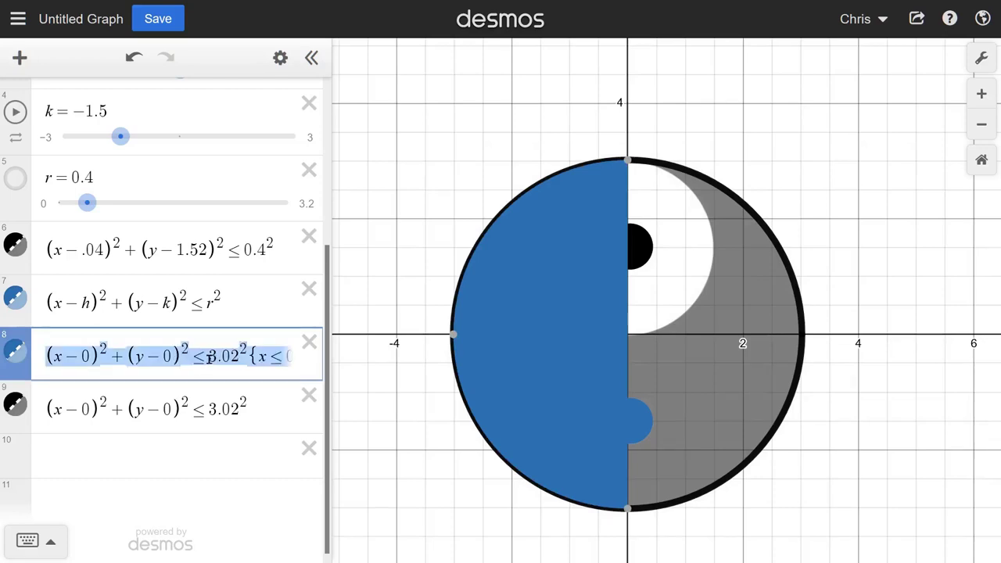
{"action": "left_click", "coordinate": [173, 456]}
{"action": "key", "text": "ctrl+v"}
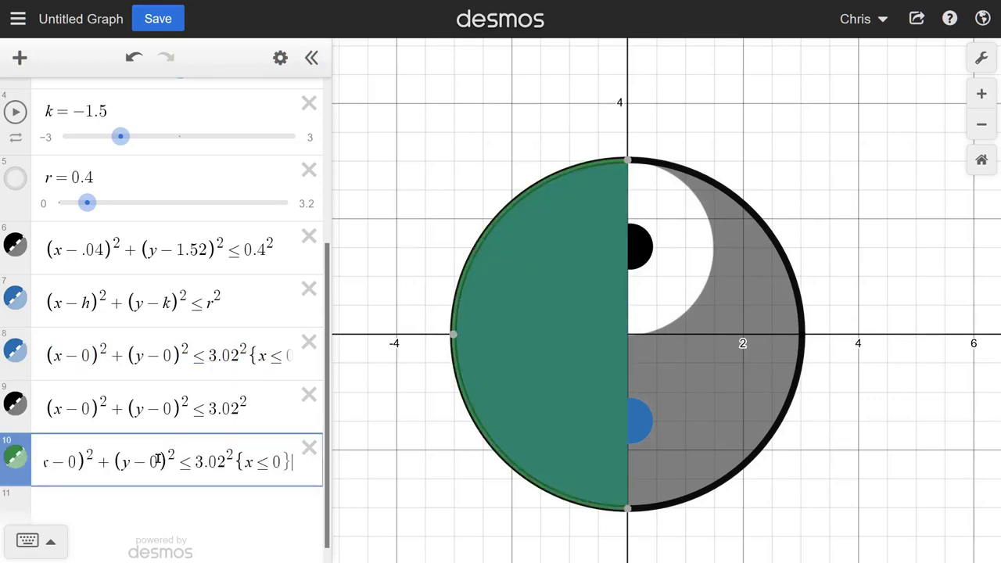
Change the copied half circle's restriction to x ≥ 0.
{"action": "left_click", "coordinate": [258, 462]}
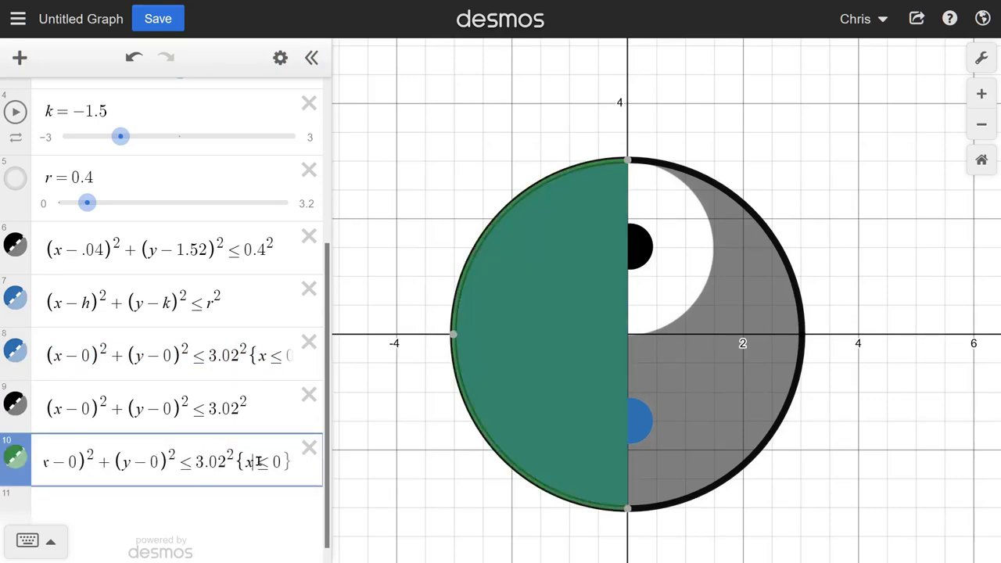
{"action": "left_click_drag", "start_coordinate": [258, 461], "coordinate": [271, 462]}
{"action": "type", "text": ">"}
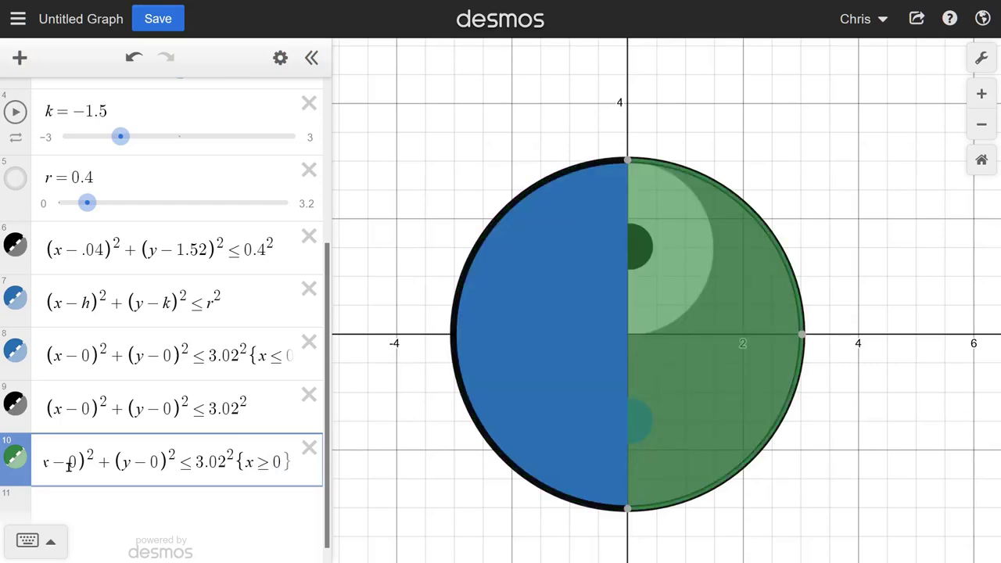
Set the green right half circle's line thickness to 0 and its fill opacity to 1.
{"action": "left_click", "coordinate": [15, 460]}
{"action": "left_click", "coordinate": [70, 445]}
{"action": "type", "text": "1"}
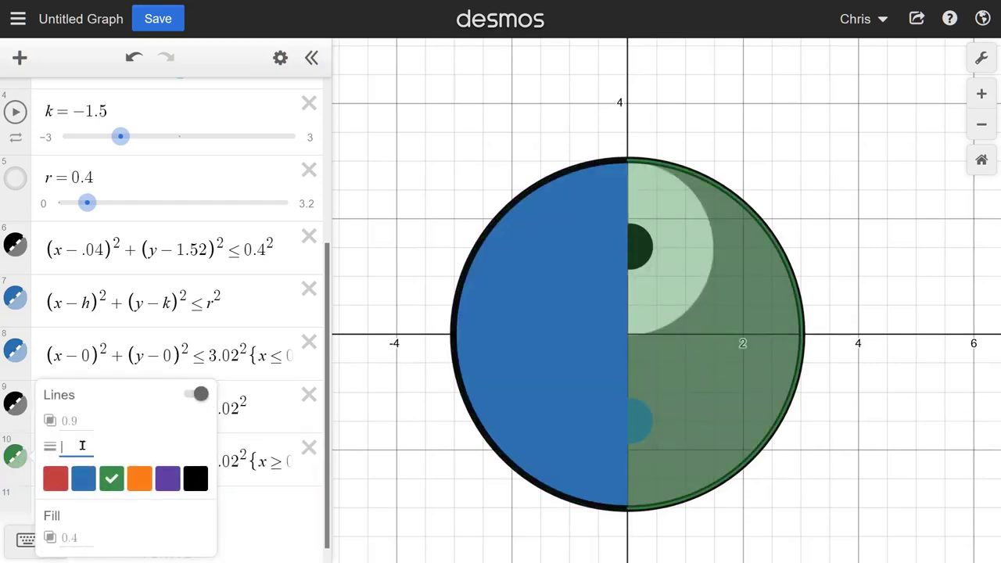
{"action": "type", "text": "0"}
{"action": "left_click", "coordinate": [84, 537]}
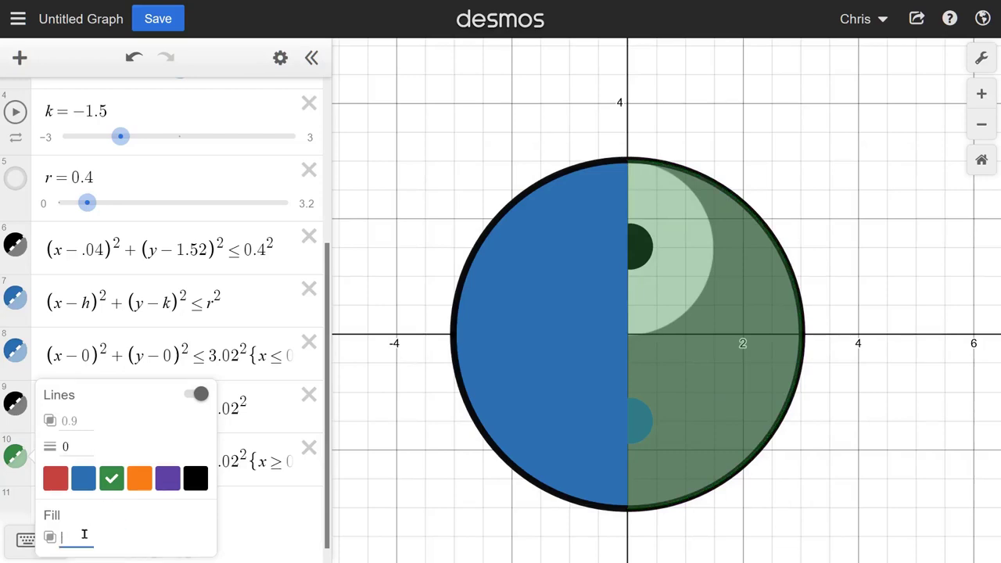
{"action": "type", "text": "1"}
{"action": "left_click", "coordinate": [266, 535]}
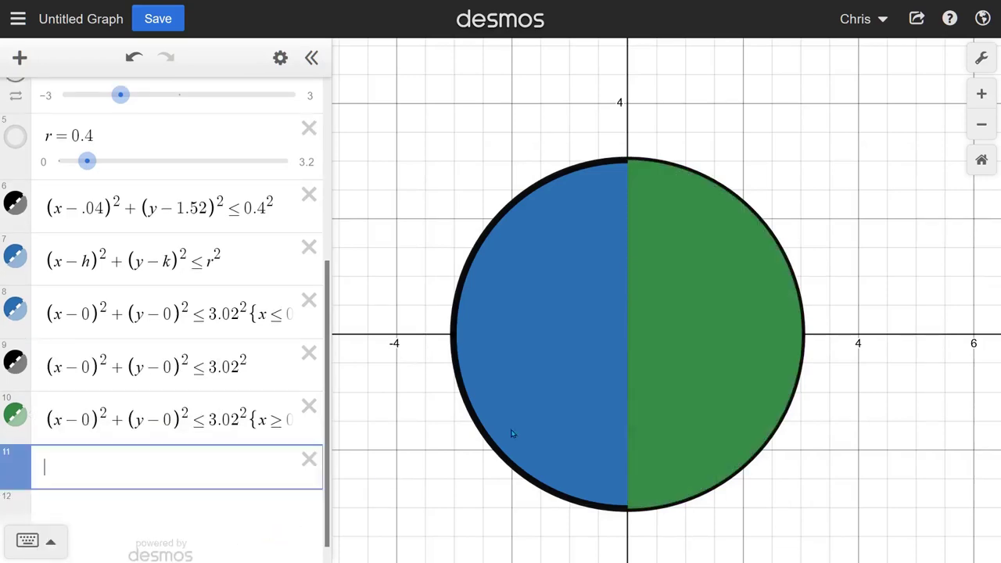
Change the color of the right half circle (x ≥ 0) from the graph's line options to black.
{"action": "left_click", "coordinate": [16, 421]}
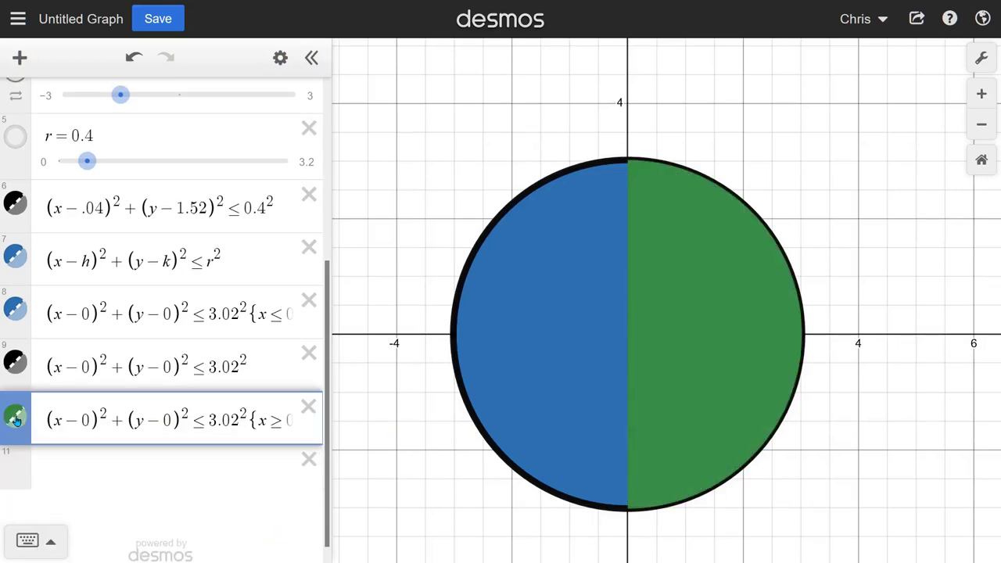
{"action": "key", "text": "Down"}
{"action": "left_click", "coordinate": [15, 421]}
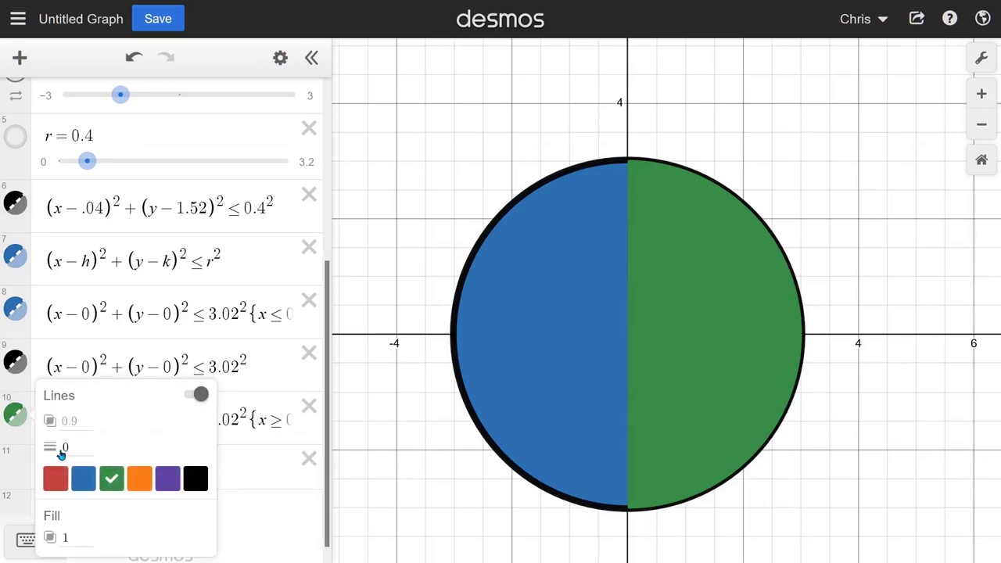
{"action": "left_click", "coordinate": [196, 478]}
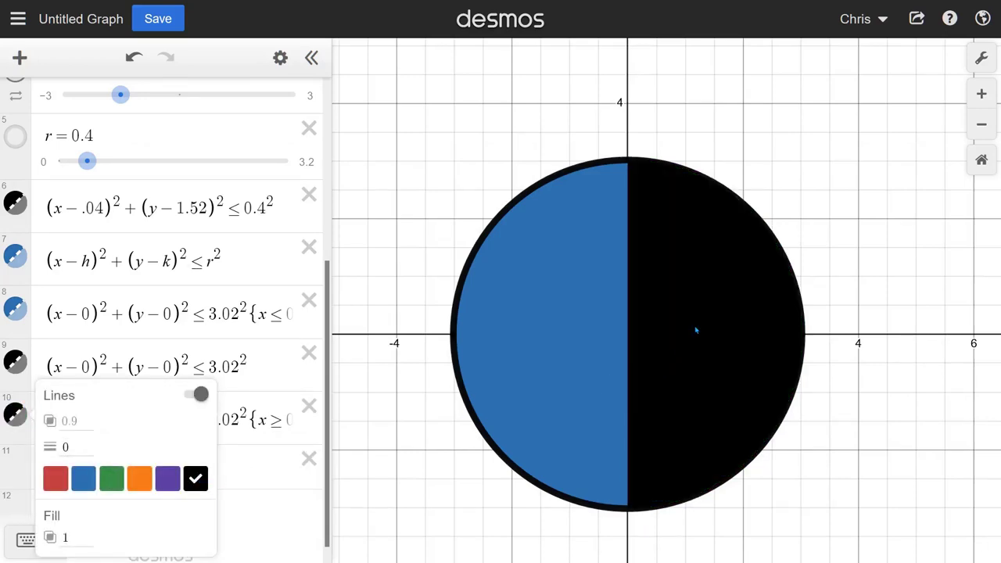
{"action": "scroll", "coordinate": [709, 262], "scroll_direction": "up", "scroll_amount": 3}
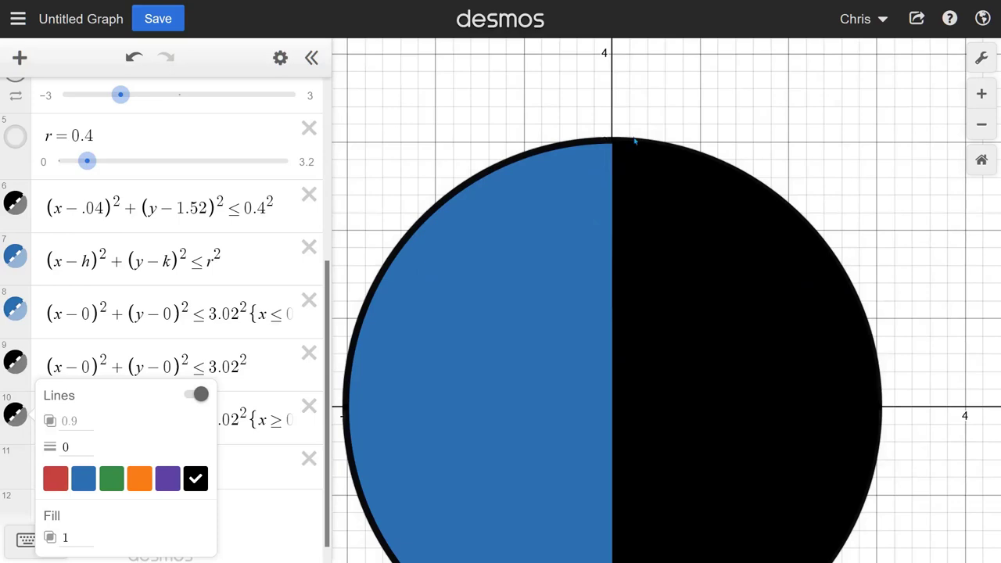
{"action": "left_click", "coordinate": [252, 478]}
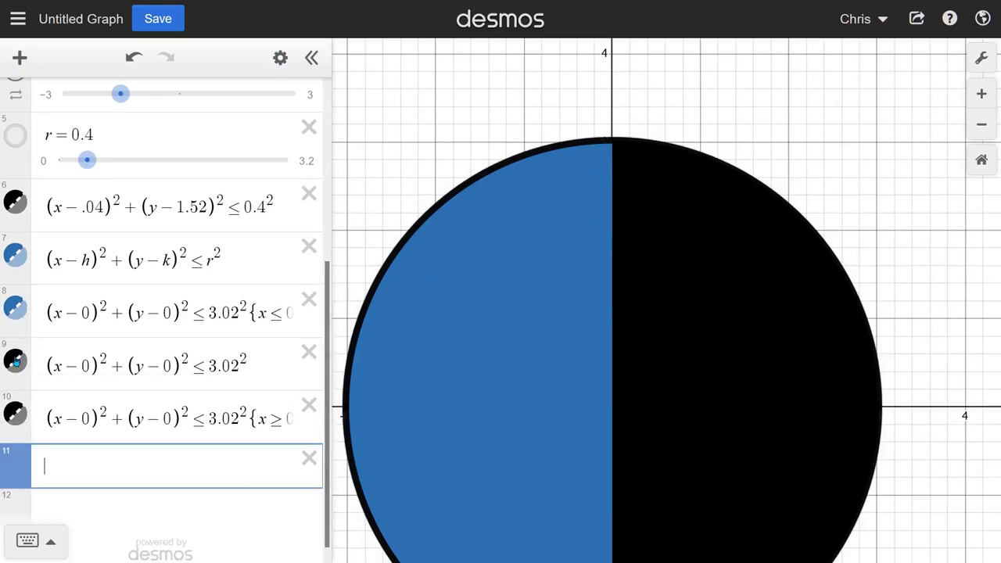
Move the unrestricted 3.02 circle inequality below the right half circle's x ≥ 0 inequality.
{"action": "left_click", "coordinate": [17, 421]}
{"action": "left_click", "coordinate": [17, 421]}
{"action": "left_click", "coordinate": [16, 362]}
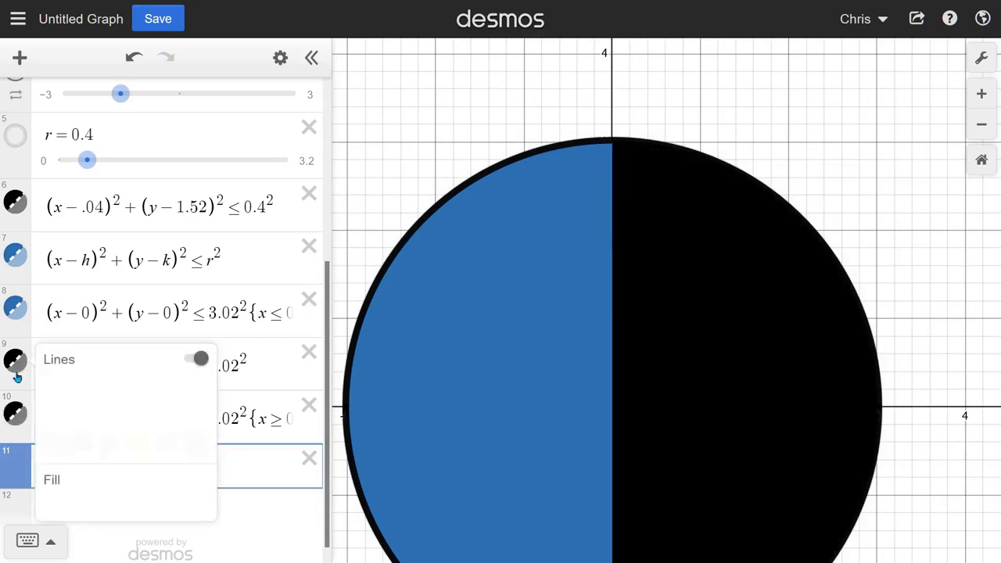
{"action": "left_click", "coordinate": [11, 361]}
{"action": "left_click_drag", "start_coordinate": [10, 361], "coordinate": [18, 423]}
{"action": "scroll", "coordinate": [213, 395], "scroll_direction": "up", "scroll_amount": 1}
{"action": "scroll", "coordinate": [214, 395], "scroll_direction": "up", "scroll_amount": 1}
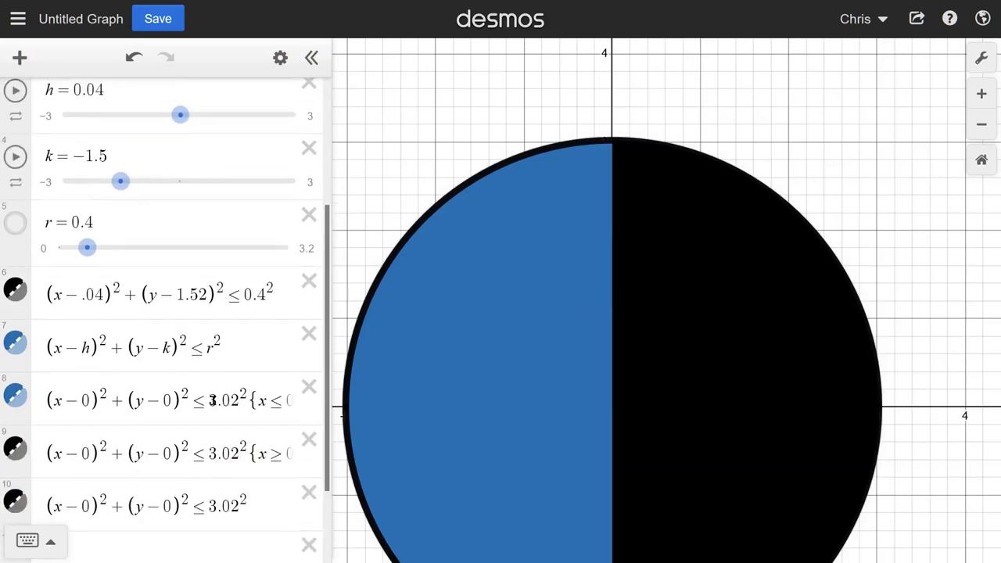
Add a note reading "Outer Edge" and place it directly above the unrestricted 3.02 circle inequality.
{"action": "left_click", "coordinate": [21, 58]}
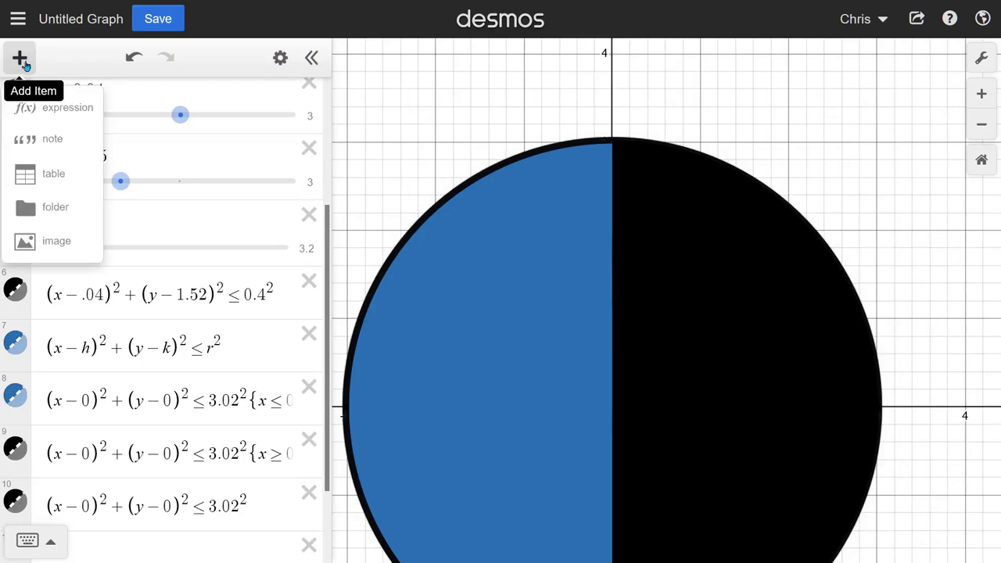
{"action": "left_click", "coordinate": [52, 140]}
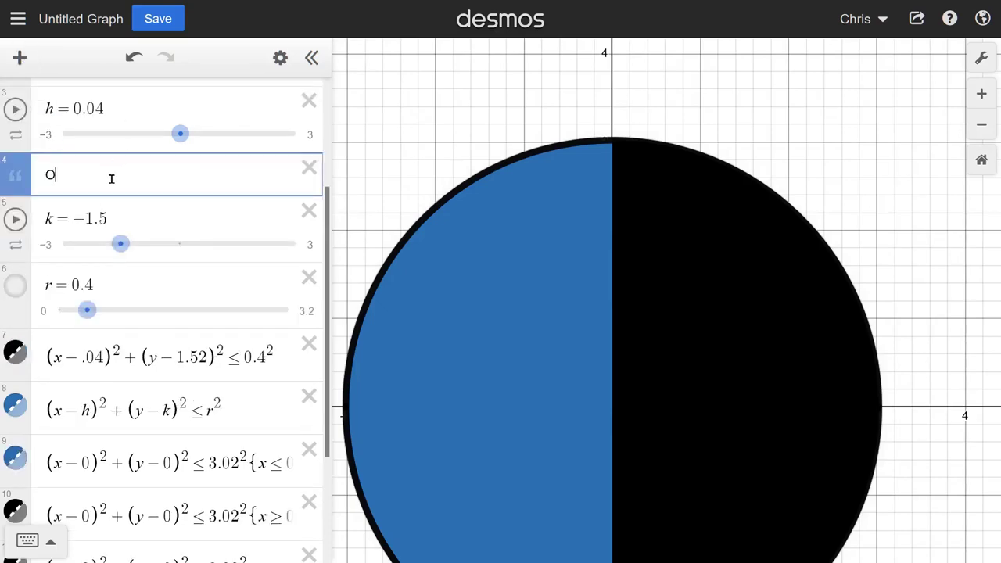
{"action": "type", "text": "Outer Edge"}
{"action": "left_click_drag", "start_coordinate": [11, 178], "coordinate": [15, 468]}
{"action": "scroll", "coordinate": [69, 383], "scroll_direction": "down", "scroll_amount": 2}
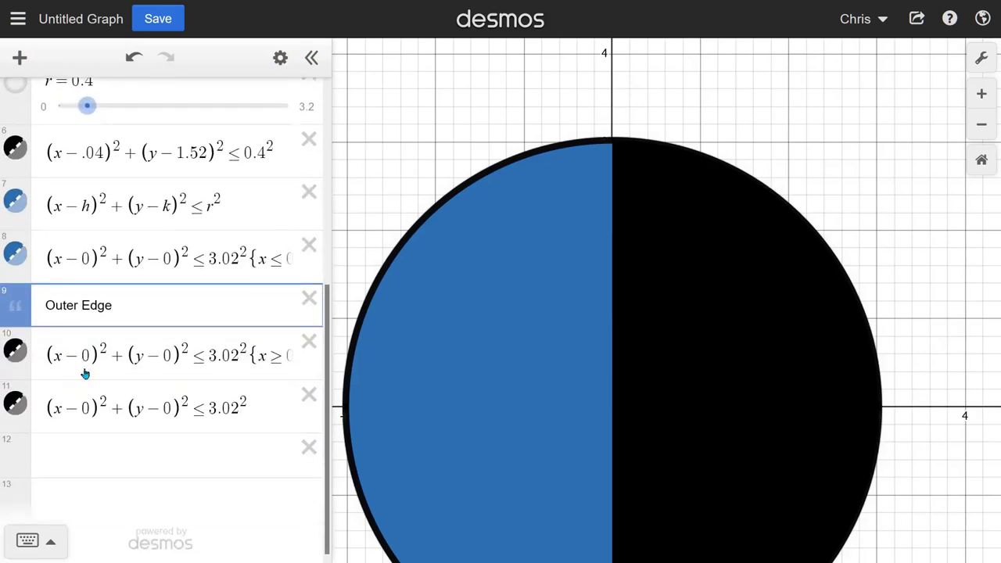
{"action": "left_click_drag", "start_coordinate": [15, 286], "coordinate": [33, 359]}
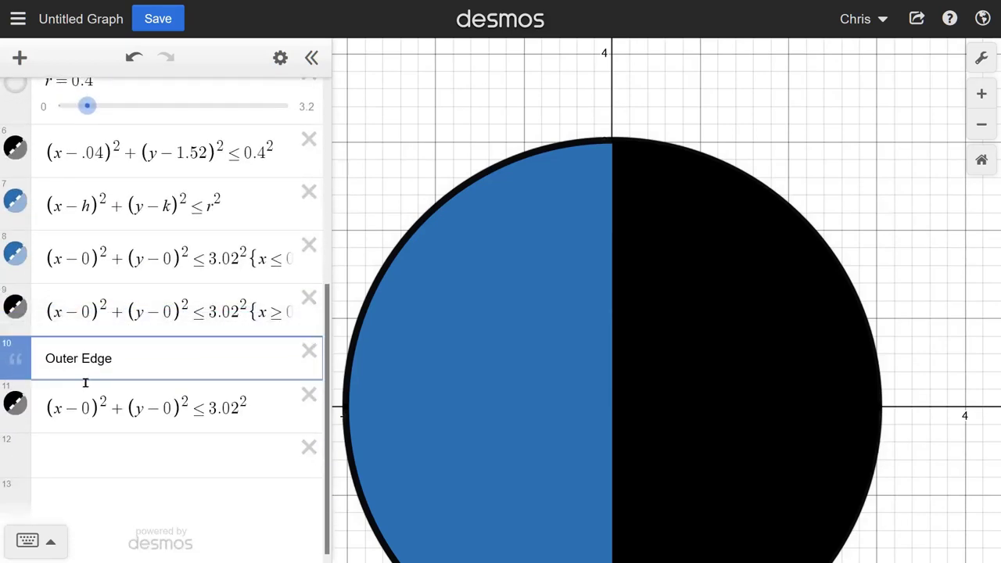
Toggle the outer circle and both half circles off and on to check which part each inequality draws.
{"action": "left_click", "coordinate": [14, 405]}
{"action": "left_click", "coordinate": [14, 405]}
{"action": "left_click", "coordinate": [14, 405]}
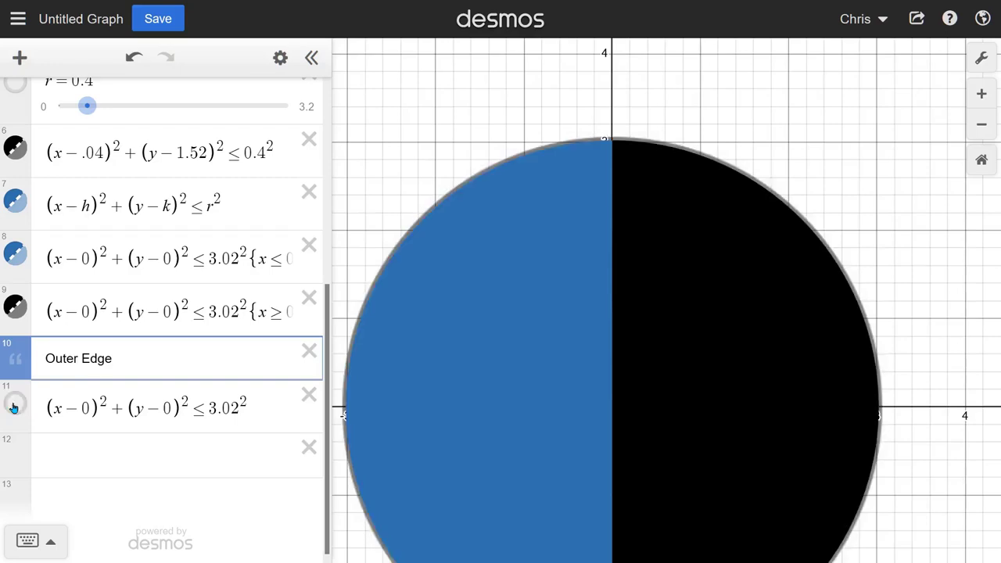
{"action": "left_click", "coordinate": [14, 405]}
{"action": "left_click", "coordinate": [15, 406]}
{"action": "left_click", "coordinate": [14, 405]}
{"action": "left_click", "coordinate": [14, 406]}
{"action": "left_click", "coordinate": [14, 405]}
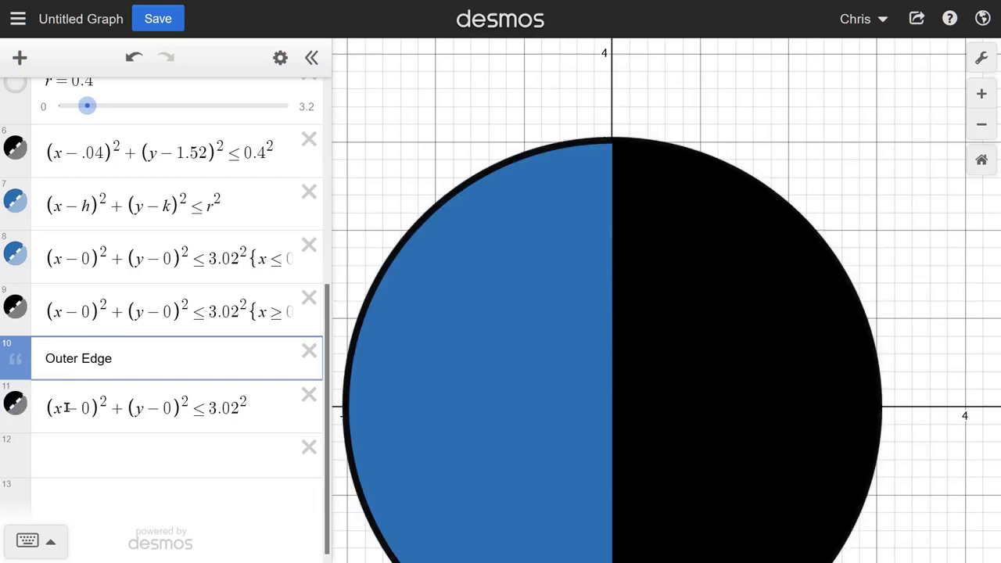
{"action": "left_click", "coordinate": [14, 255]}
{"action": "left_click", "coordinate": [14, 255]}
{"action": "left_click", "coordinate": [15, 306]}
{"action": "left_click", "coordinate": [15, 306]}
Add a note reading "Left Right Halves" and place it directly above the blue half circle's x ≤ 0 inequality.
{"action": "scroll", "coordinate": [68, 277], "scroll_direction": "up", "scroll_amount": 4}
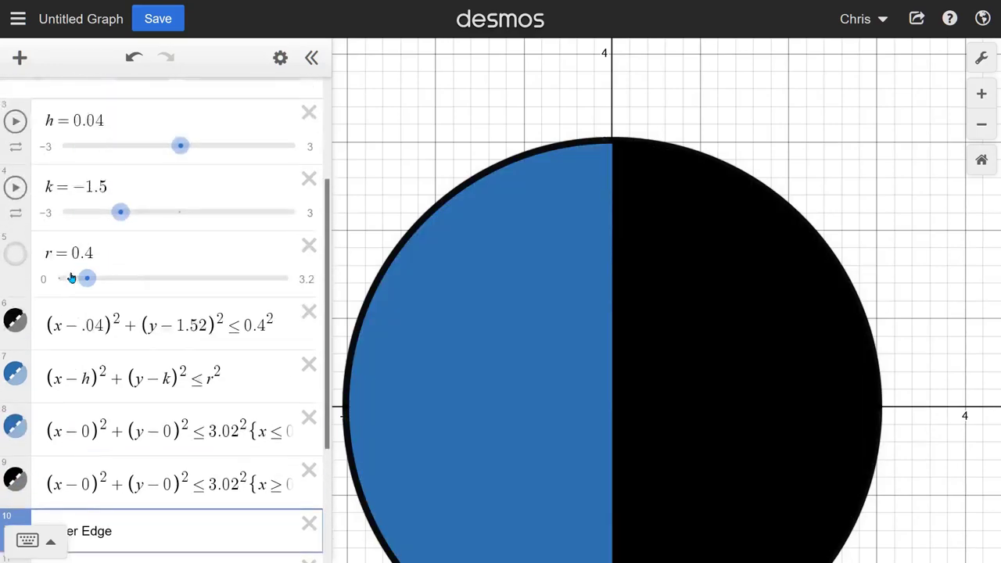
{"action": "scroll", "coordinate": [69, 277], "scroll_direction": "up", "scroll_amount": 3}
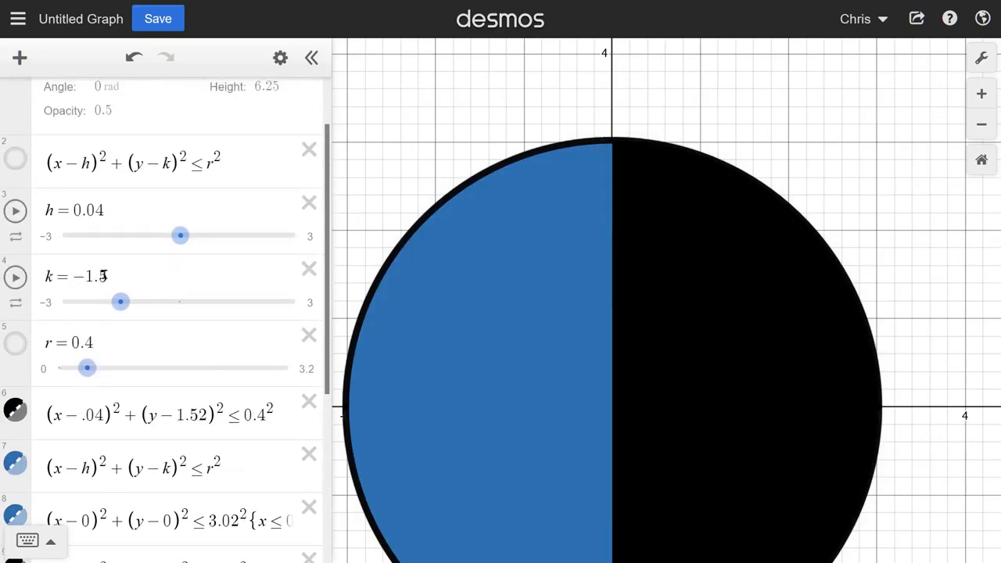
{"action": "left_click", "coordinate": [20, 59]}
{"action": "left_click", "coordinate": [52, 146]}
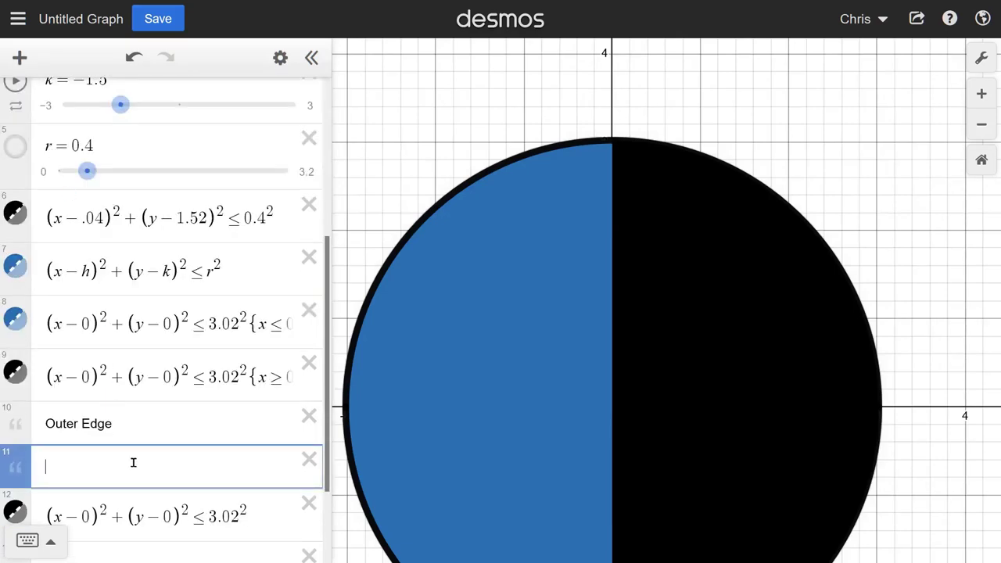
{"action": "type", "text": "LEft Riog"}
{"action": "key", "text": "BackSpace"}
{"action": "key", "text": "BackSpace"}
{"action": "key", "text": "BackSpace"}
{"action": "type", "text": "Right"}
{"action": "left_click_drag", "start_coordinate": [11, 475], "coordinate": [16, 322]}
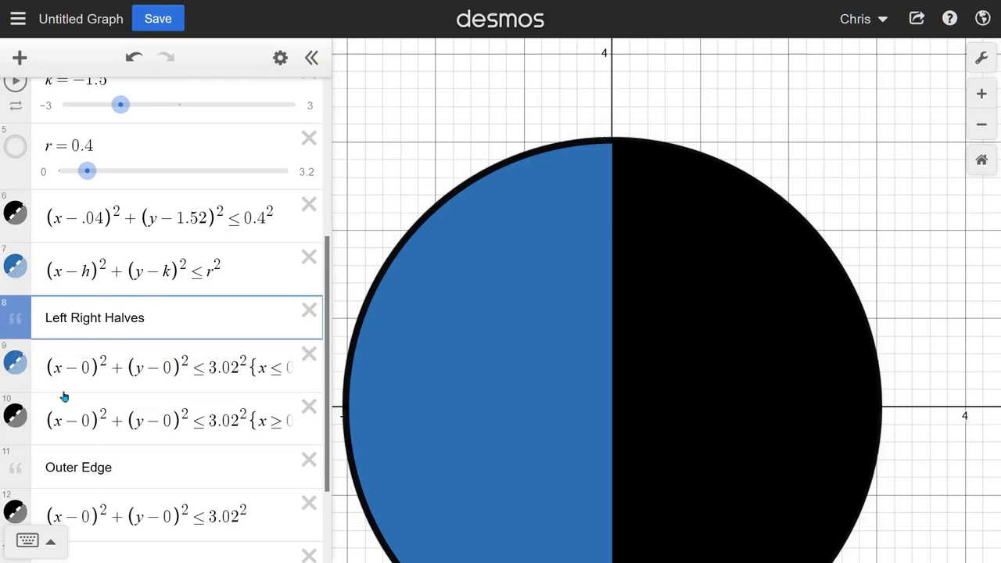
Toggle the left and right half circles off and on, and examine the whole circle on the graph.
{"action": "left_click", "coordinate": [11, 364]}
{"action": "left_click", "coordinate": [11, 364]}
{"action": "left_click", "coordinate": [15, 416]}
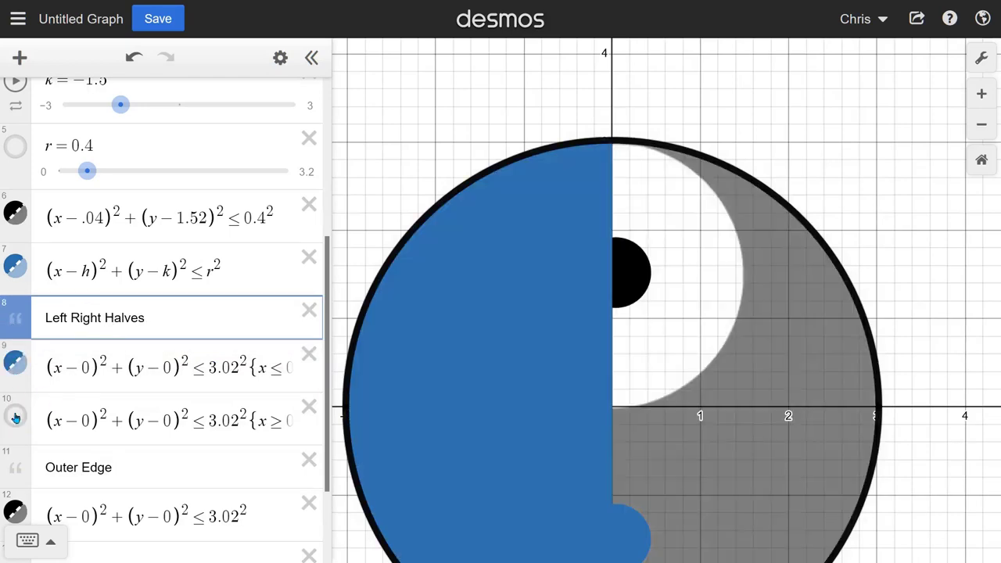
{"action": "left_click", "coordinate": [15, 416]}
{"action": "scroll", "coordinate": [136, 369], "scroll_direction": "down", "scroll_amount": 2}
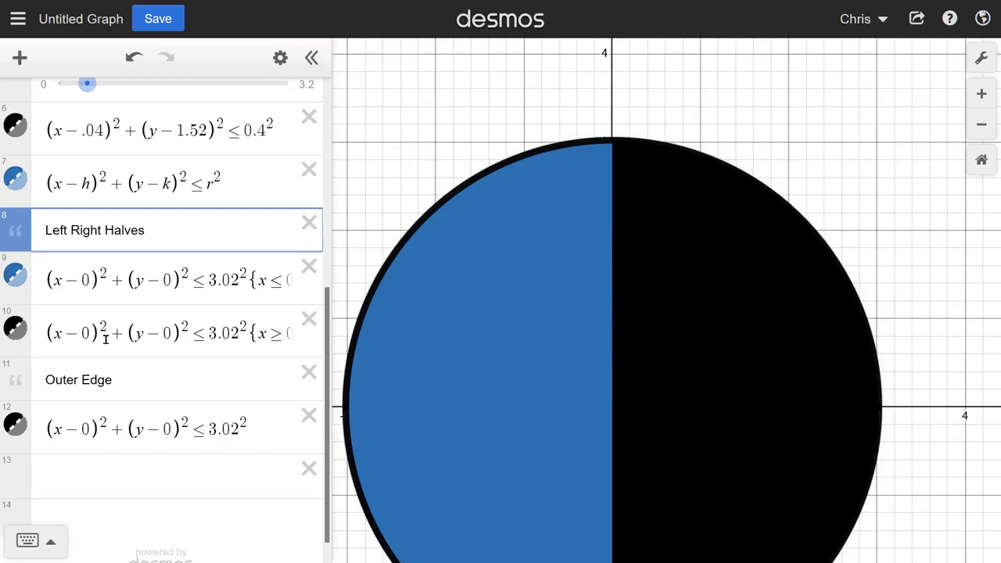
{"action": "scroll", "coordinate": [570, 306], "scroll_direction": "down", "scroll_amount": 1}
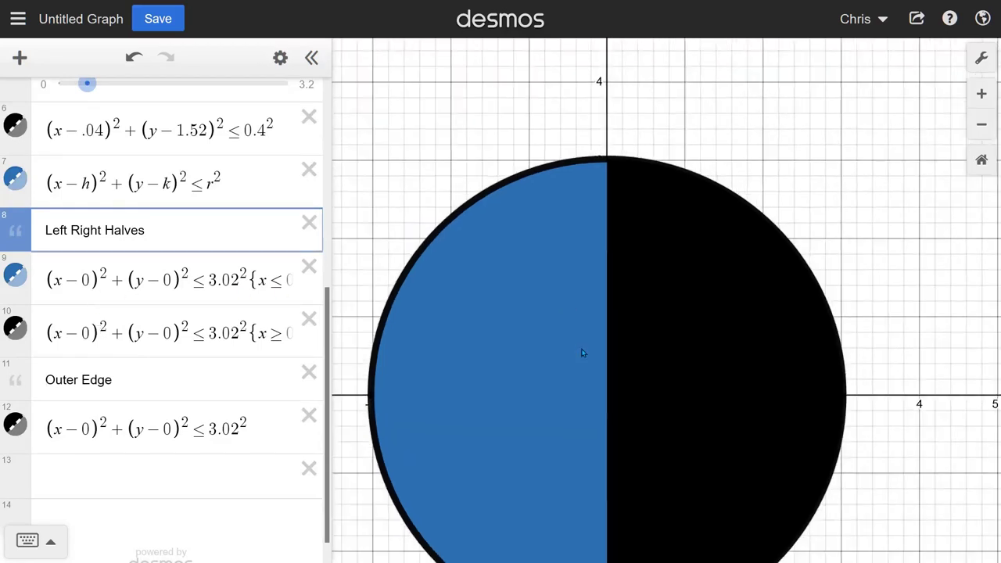
{"action": "left_click_drag", "start_coordinate": [583, 353], "coordinate": [600, 270]}
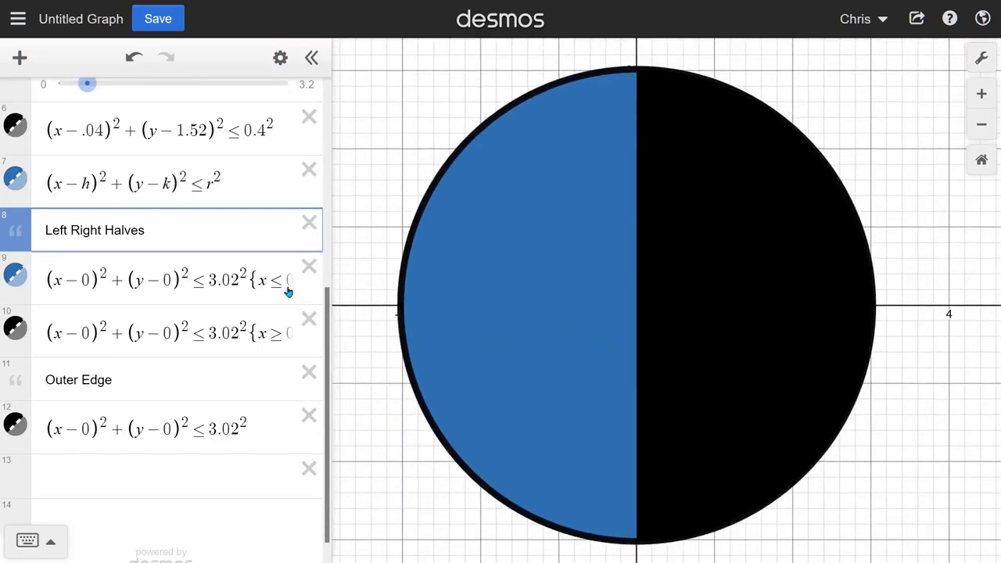
Add a note reading "Eyes" below the "Left Right Halves" note, and delete the extra empty row beneath it.
{"action": "left_click", "coordinate": [19, 59]}
{"action": "left_click", "coordinate": [55, 137]}
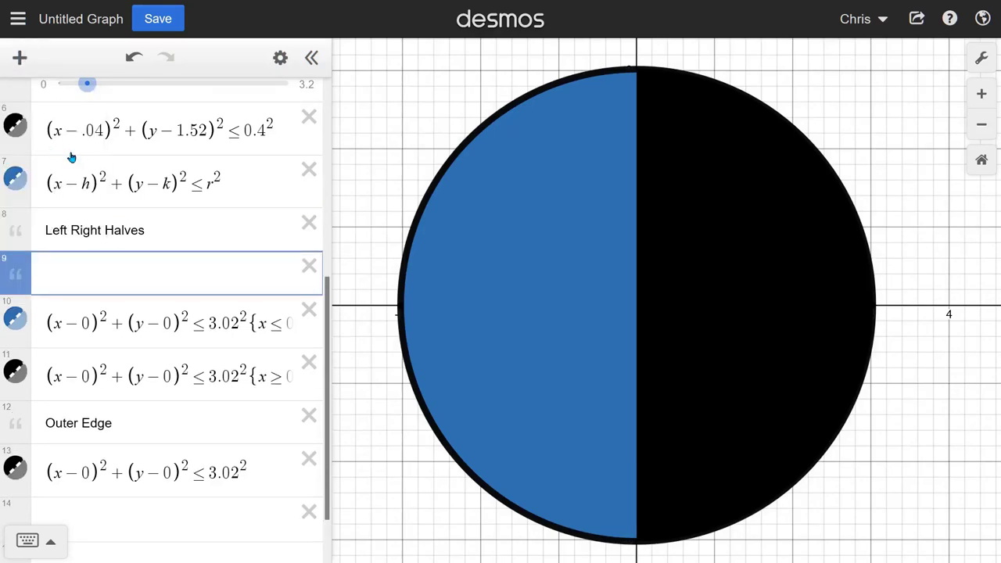
{"action": "type", "text": "Ev"}
{"action": "type", "text": "es"}
{"action": "key", "text": "Return"}
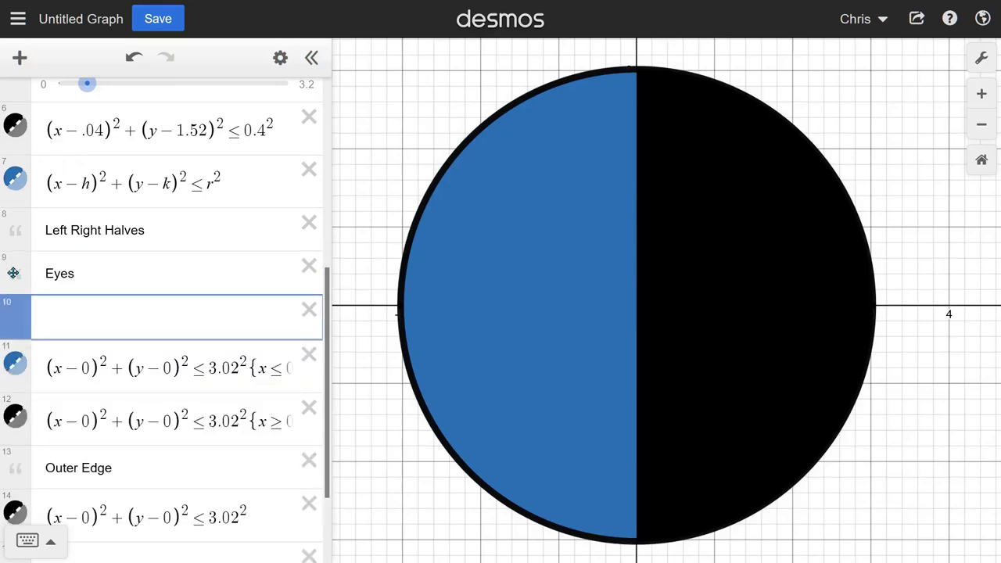
{"action": "scroll", "coordinate": [156, 259], "scroll_direction": "down", "scroll_amount": 2}
{"action": "left_click", "coordinate": [309, 224]}
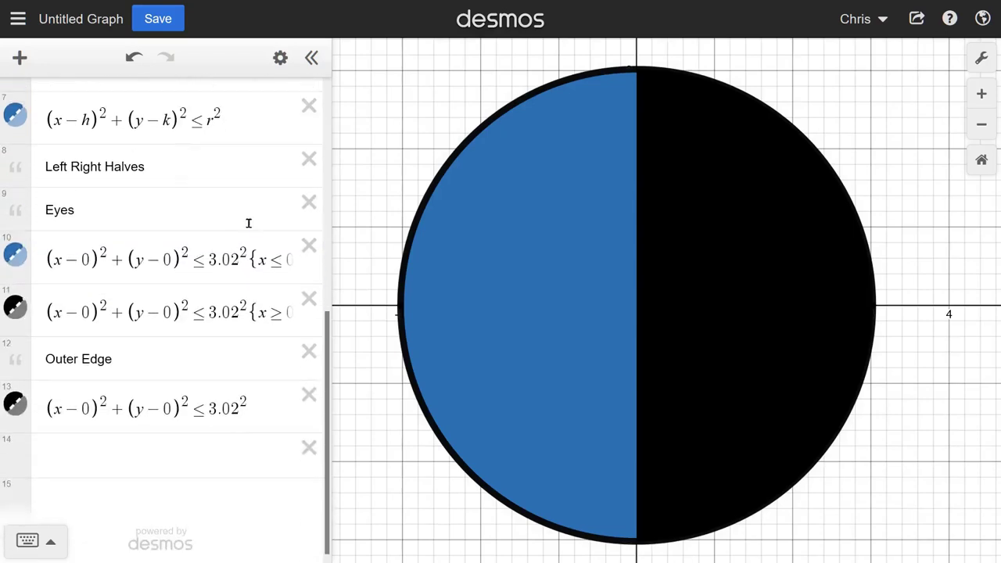
{"action": "left_click", "coordinate": [157, 207]}
{"action": "key", "text": "Return"}
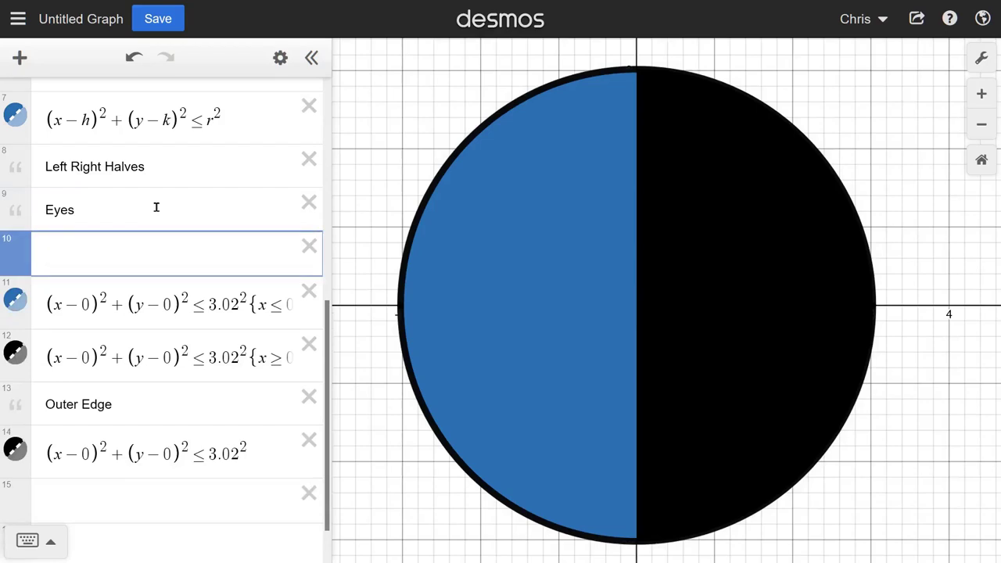
{"action": "left_click", "coordinate": [20, 57]}
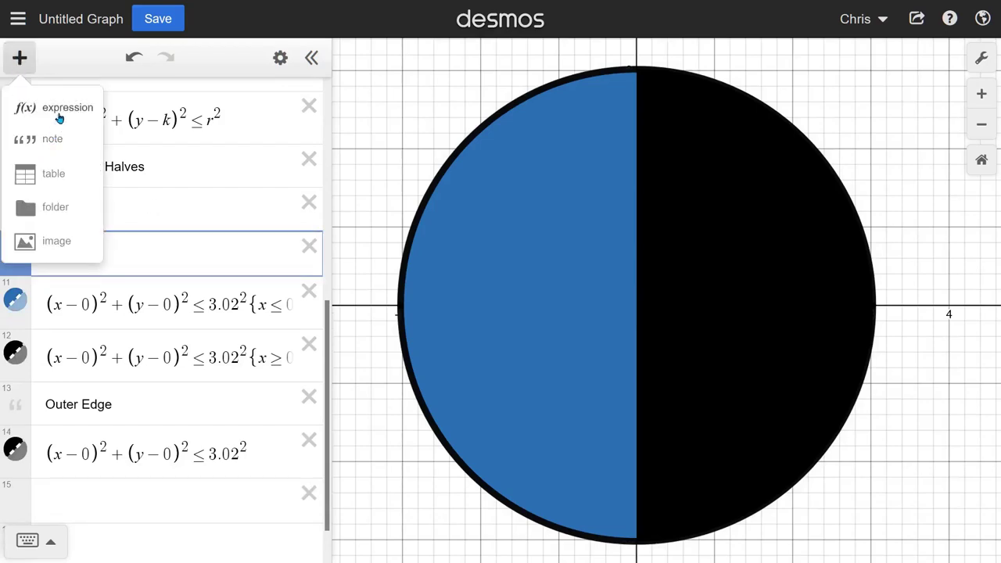
{"action": "left_click", "coordinate": [54, 109]}
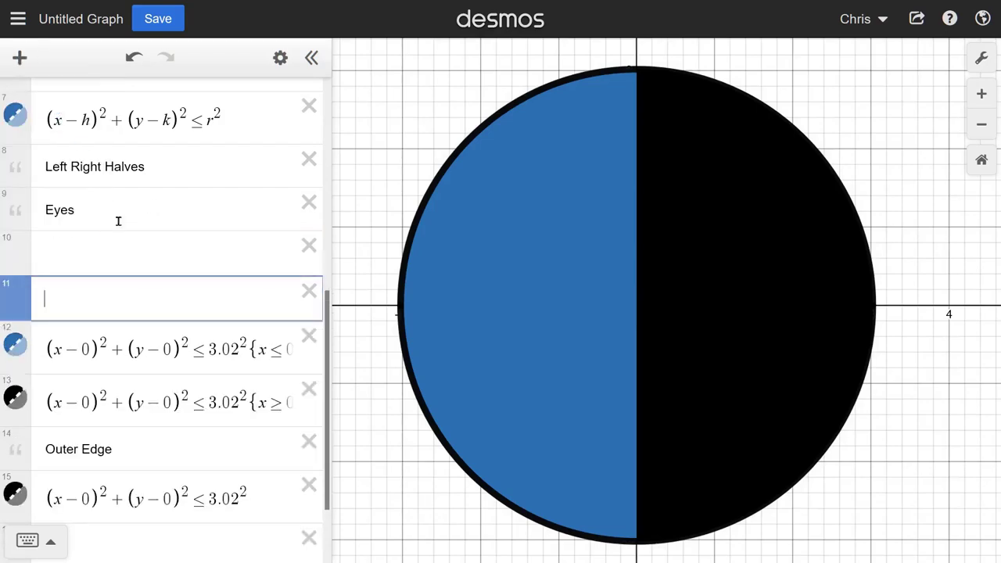
{"action": "left_click", "coordinate": [309, 291]}
{"action": "left_click", "coordinate": [309, 246]}
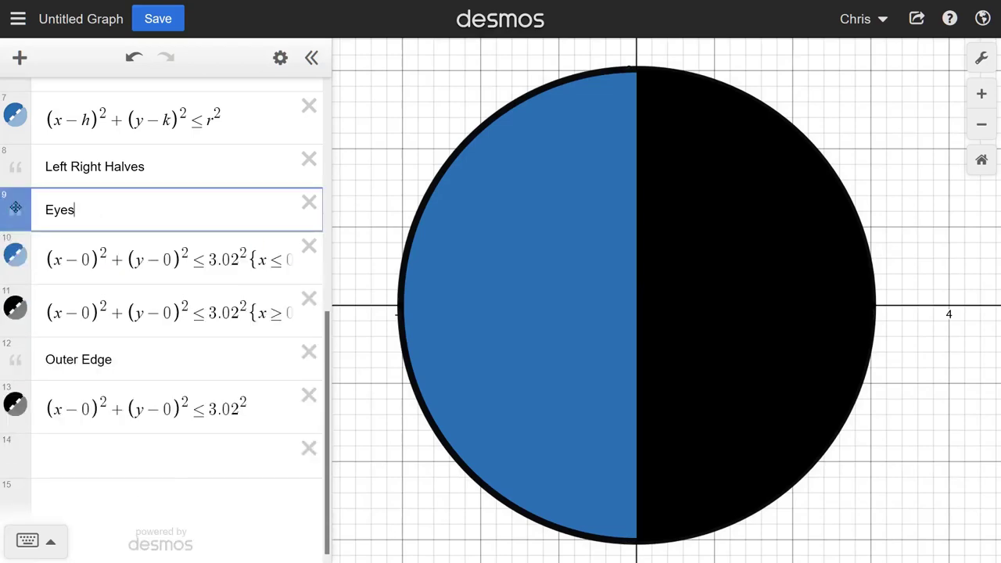
Reorder the notes so that "Left Right Halves" sits below "Eyes", directly above the two half circle inequalities.
{"action": "scroll", "coordinate": [36, 234], "scroll_direction": "up", "scroll_amount": 2}
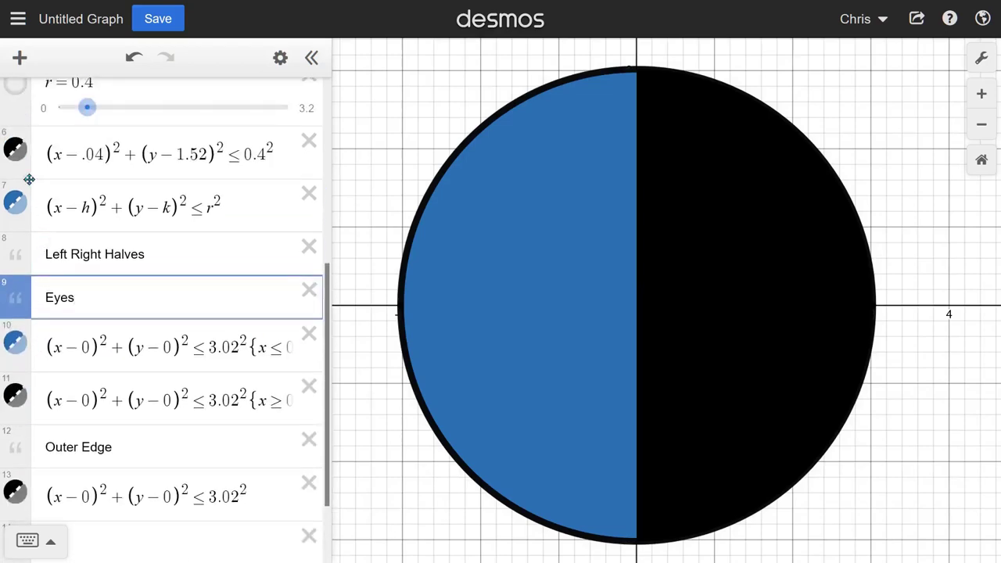
{"action": "scroll", "coordinate": [96, 219], "scroll_direction": "up", "scroll_amount": 6}
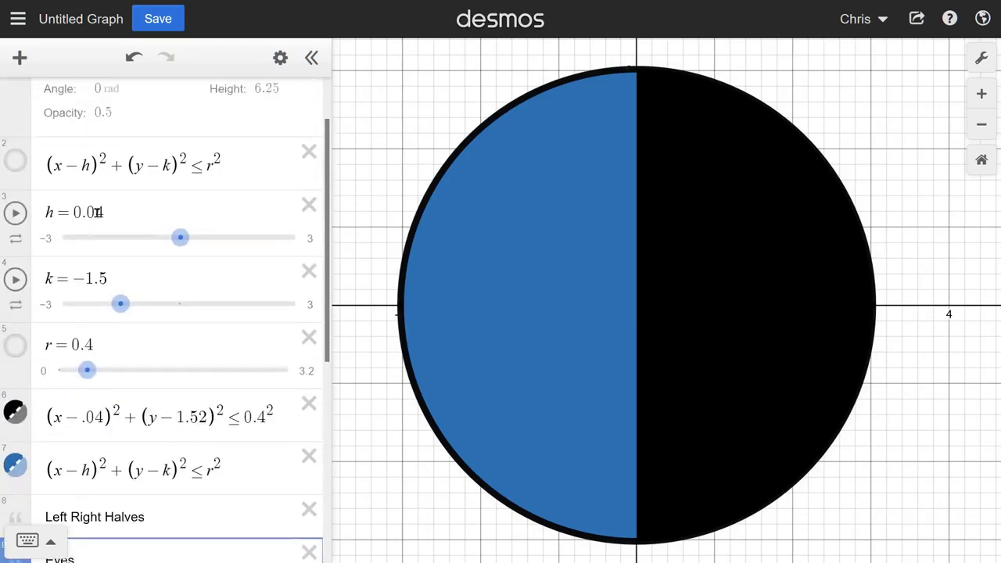
{"action": "scroll", "coordinate": [98, 212], "scroll_direction": "down", "scroll_amount": 2}
{"action": "scroll", "coordinate": [98, 217], "scroll_direction": "down", "scroll_amount": 2}
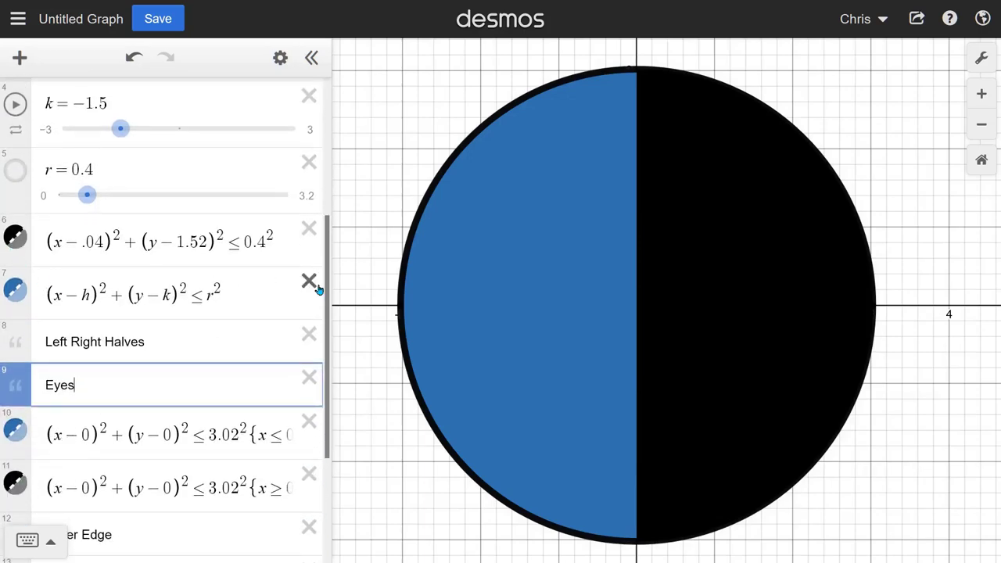
{"action": "left_click", "coordinate": [16, 431]}
{"action": "left_click", "coordinate": [16, 432]}
{"action": "left_click_drag", "start_coordinate": [15, 344], "coordinate": [15, 385]}
Toggle the two half circles to check them, and leave both hidden to uncover the dots and the imported image.
{"action": "left_click", "coordinate": [14, 439]}
{"action": "left_click", "coordinate": [13, 435]}
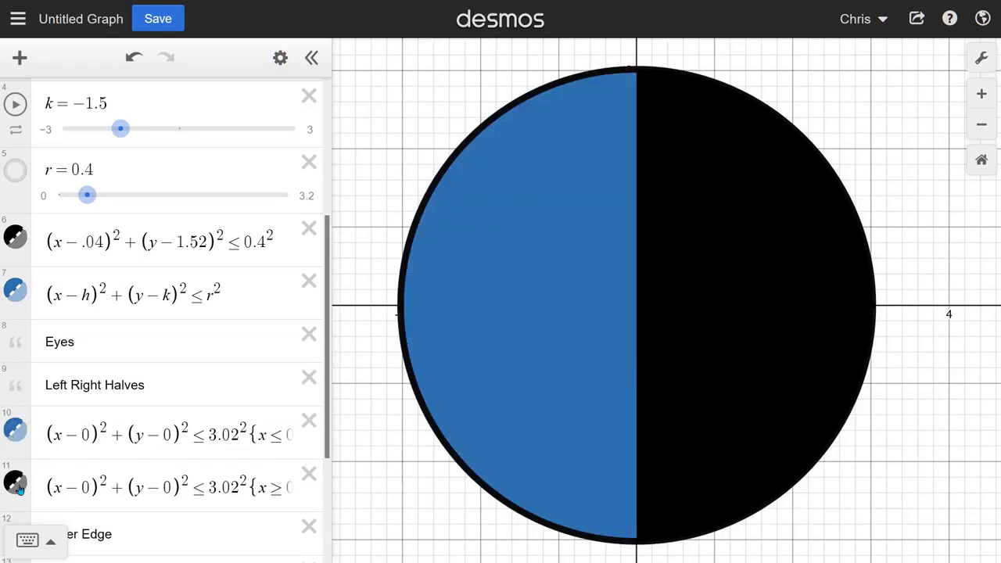
{"action": "left_click", "coordinate": [17, 484]}
{"action": "left_click", "coordinate": [22, 485]}
{"action": "scroll", "coordinate": [83, 387], "scroll_direction": "down", "scroll_amount": 4}
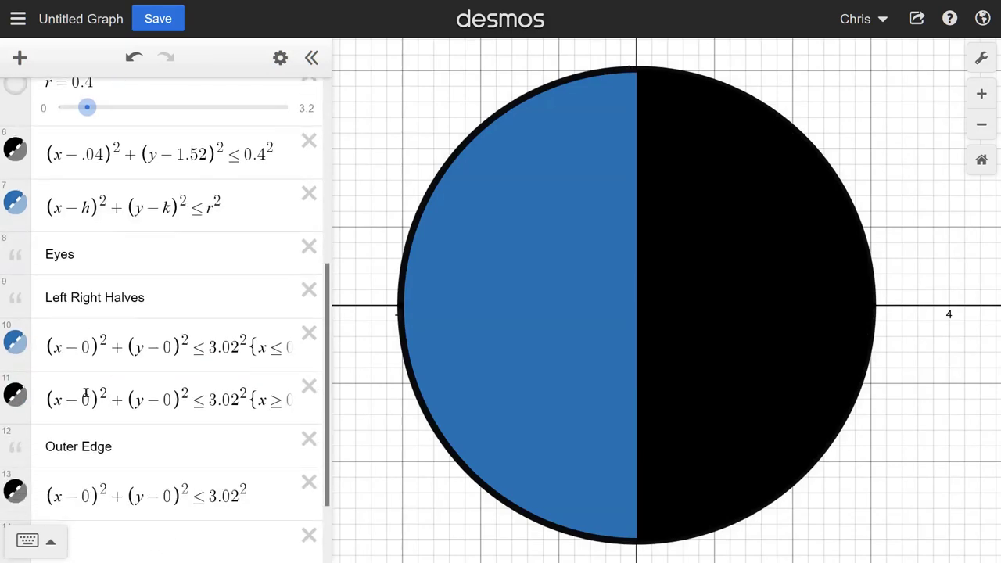
{"action": "scroll", "coordinate": [85, 392], "scroll_direction": "up", "scroll_amount": 4}
{"action": "left_click", "coordinate": [16, 430]}
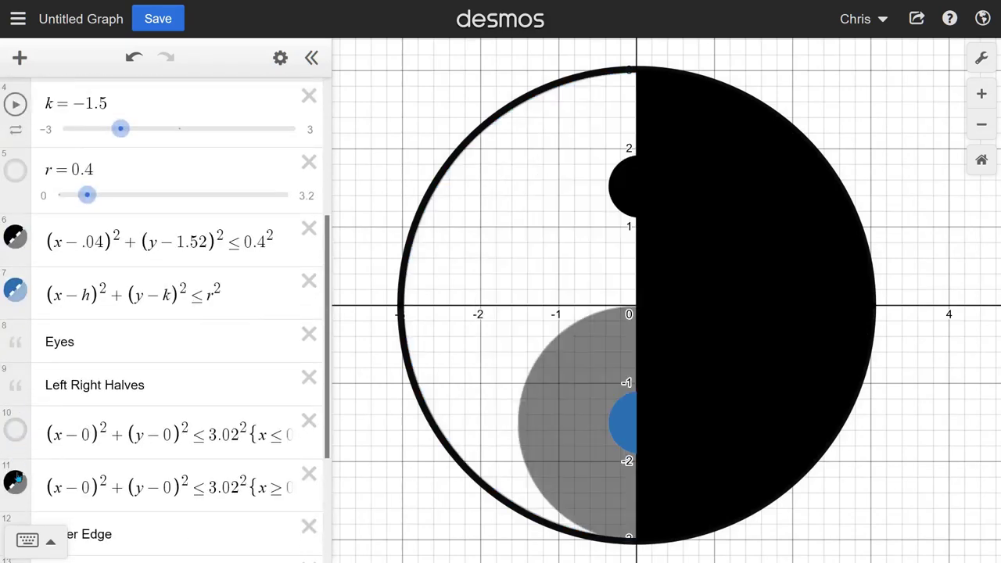
{"action": "left_click", "coordinate": [17, 484]}
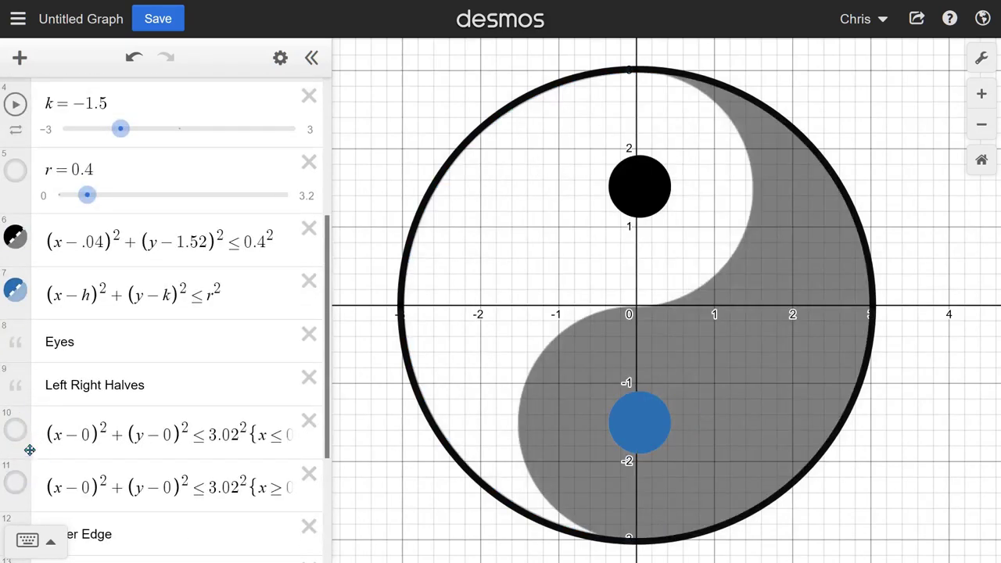
Toggle the blue dot to check it, and reorder the list so that both dot inequalities sit directly below the "Eyes" note.
{"action": "left_click", "coordinate": [17, 290]}
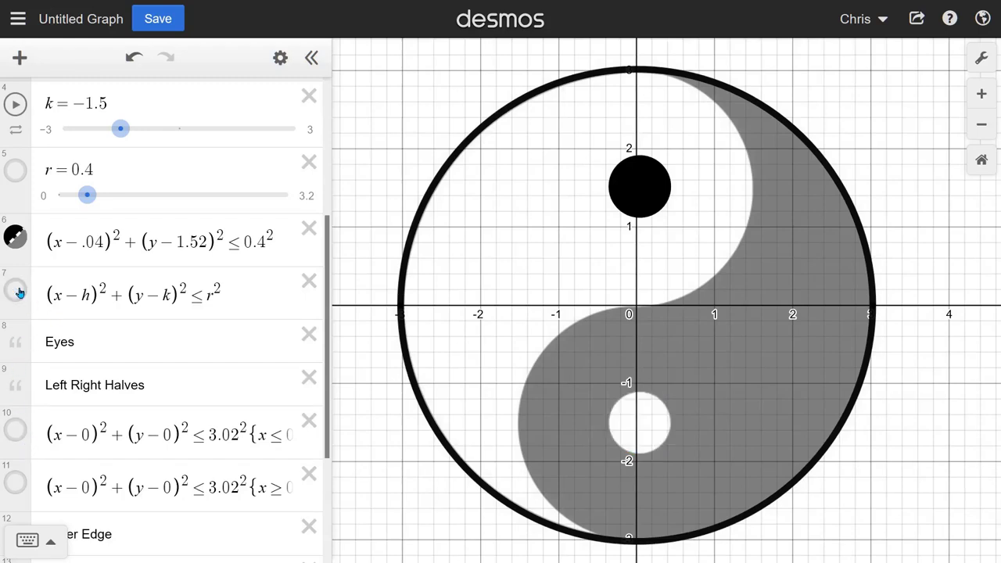
{"action": "left_click", "coordinate": [17, 290]}
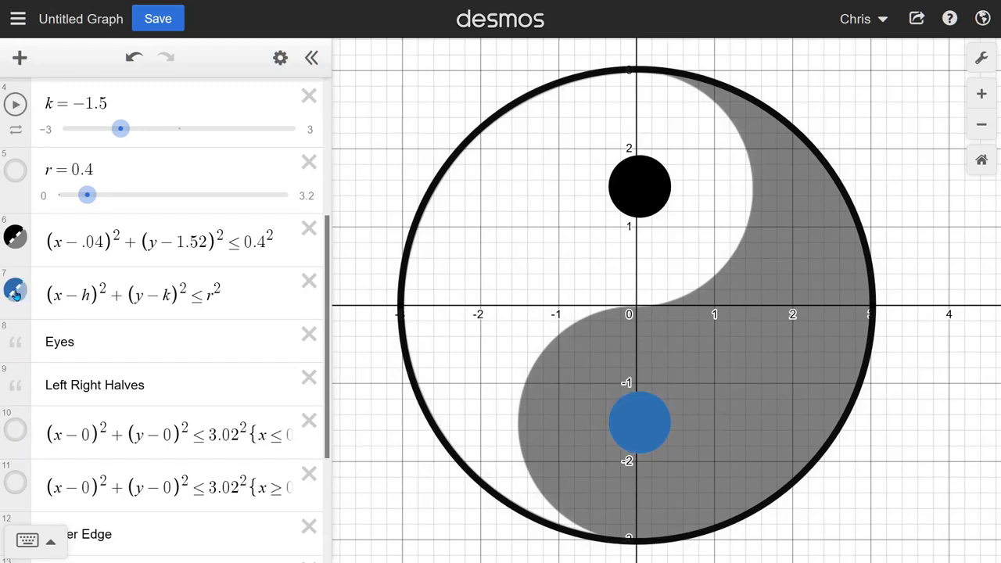
{"action": "scroll", "coordinate": [16, 291], "scroll_direction": "up", "scroll_amount": 2}
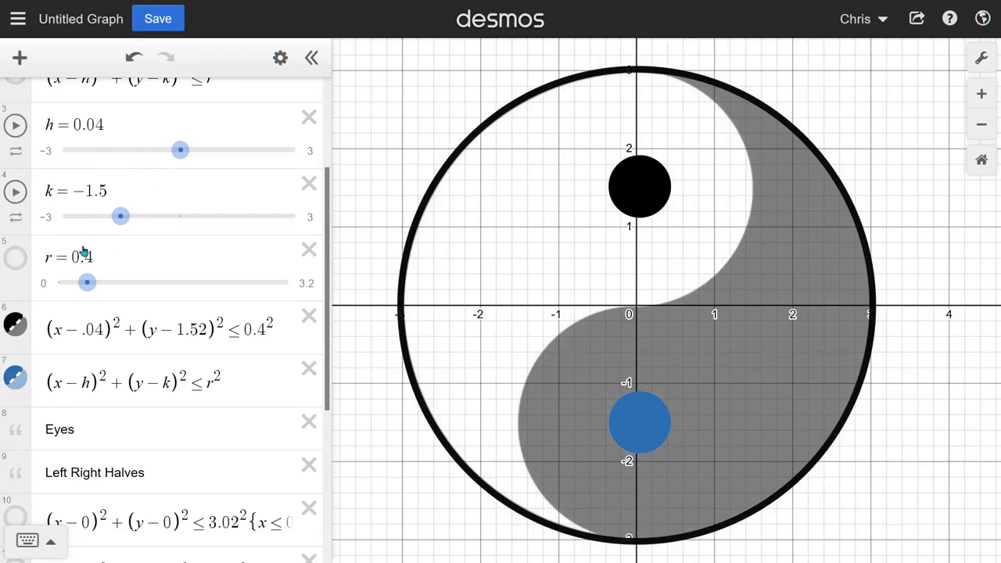
{"action": "scroll", "coordinate": [81, 381], "scroll_direction": "down", "scroll_amount": 2}
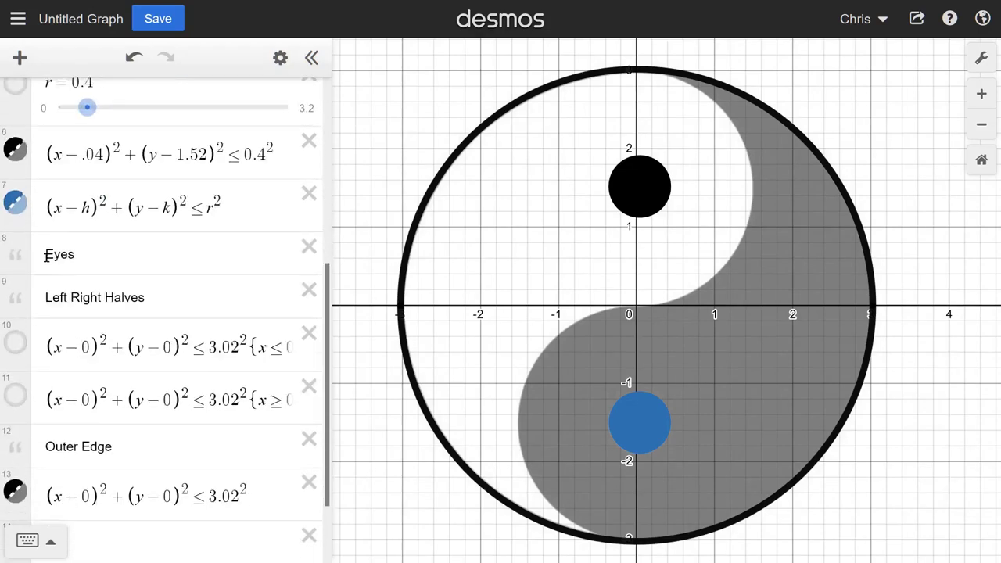
{"action": "left_click_drag", "start_coordinate": [14, 151], "coordinate": [24, 256]}
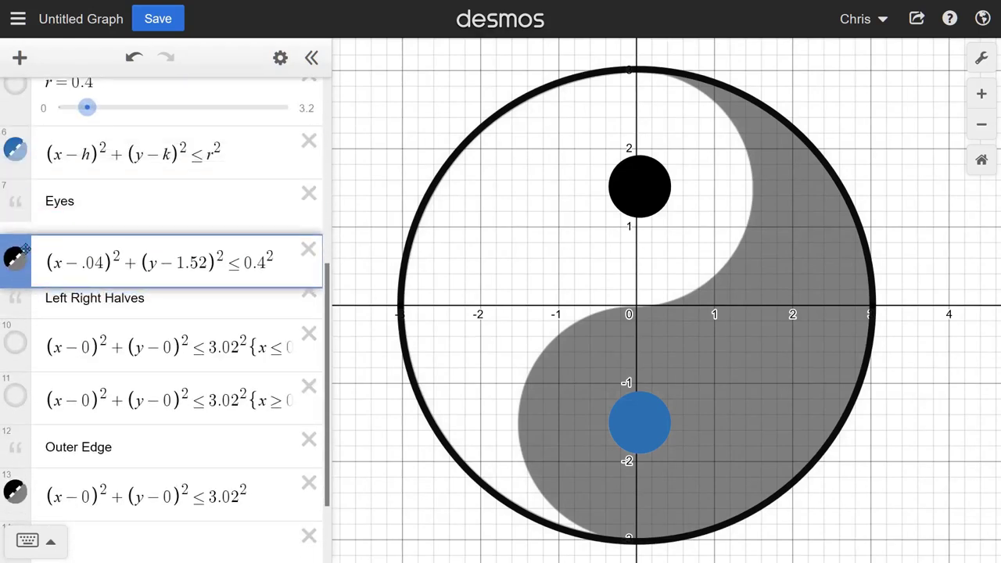
{"action": "left_click_drag", "start_coordinate": [14, 151], "coordinate": [34, 257]}
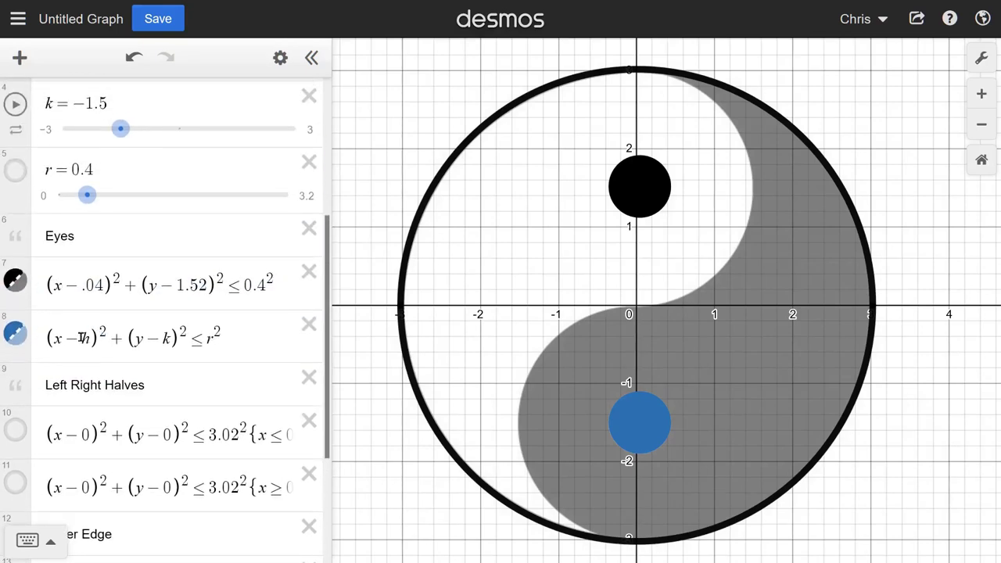
Replace h with the fixed value 0.04 in the blue dot's inequality.
{"action": "left_click", "coordinate": [80, 335]}
{"action": "scroll", "coordinate": [74, 344], "scroll_direction": "up", "scroll_amount": 2}
{"action": "scroll", "coordinate": [117, 395], "scroll_direction": "down", "scroll_amount": 2}
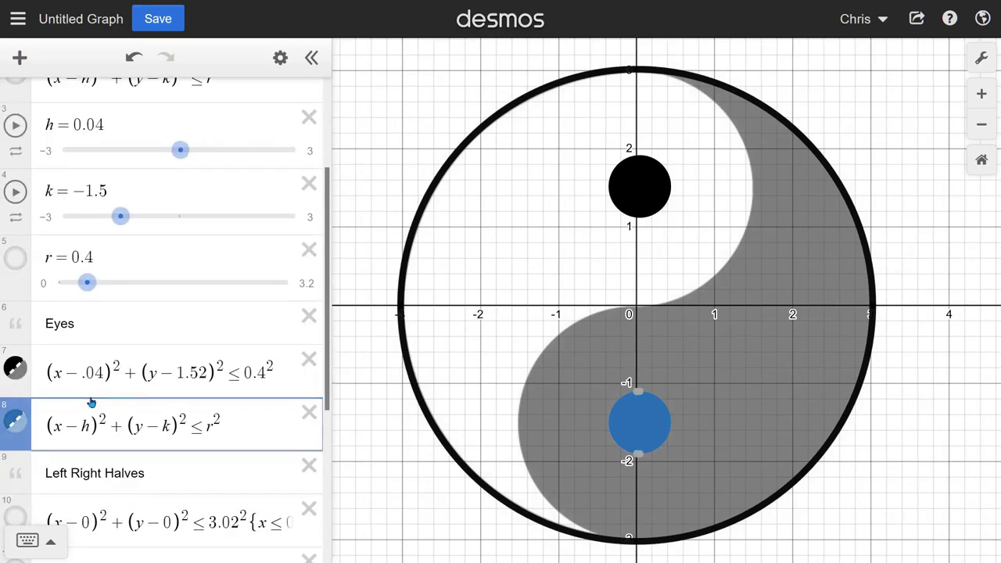
{"action": "left_click_drag", "start_coordinate": [81, 427], "coordinate": [90, 426]}
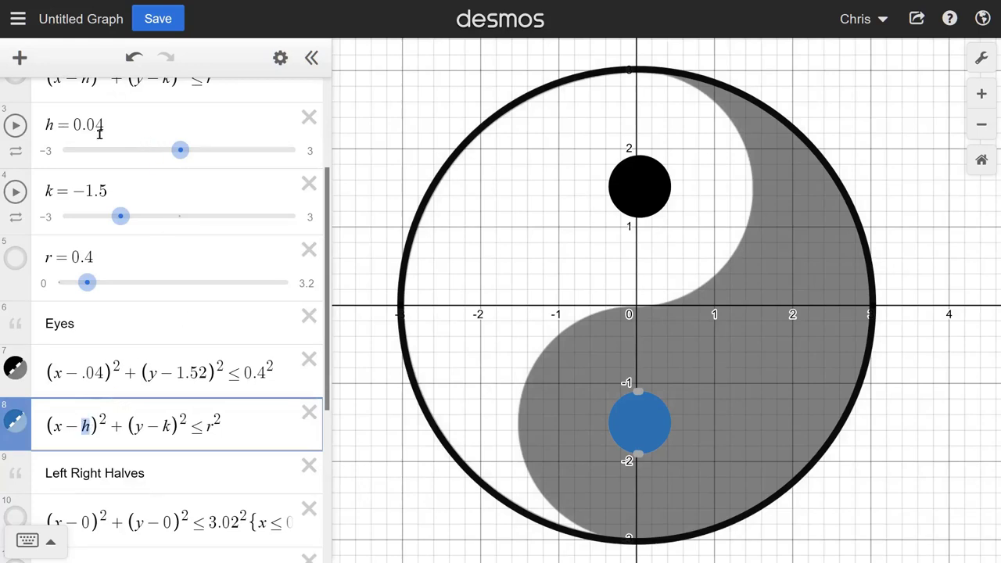
{"action": "type", "text": "0.04"}
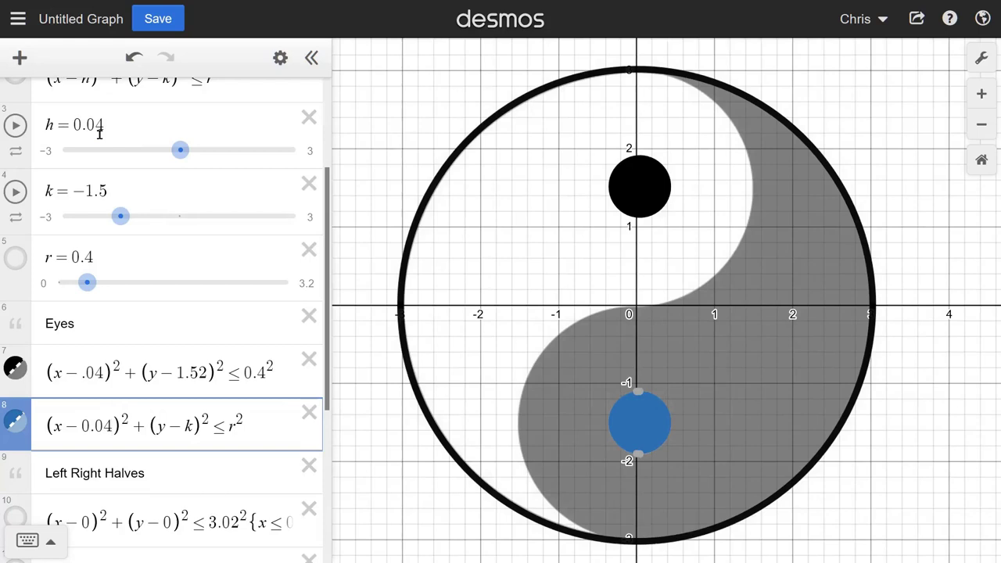
Change the blue dot's y term to (y+1.5)² and replace its radius r with 0.4.
{"action": "left_click_drag", "start_coordinate": [182, 427], "coordinate": [190, 430]}
{"action": "type", "text": "-1"}
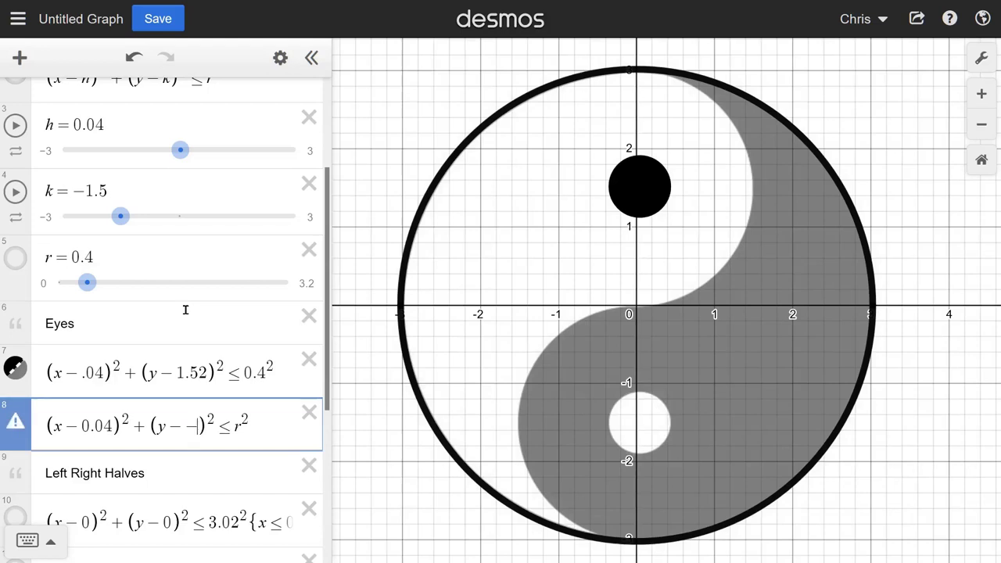
{"action": "type", "text": ".5"}
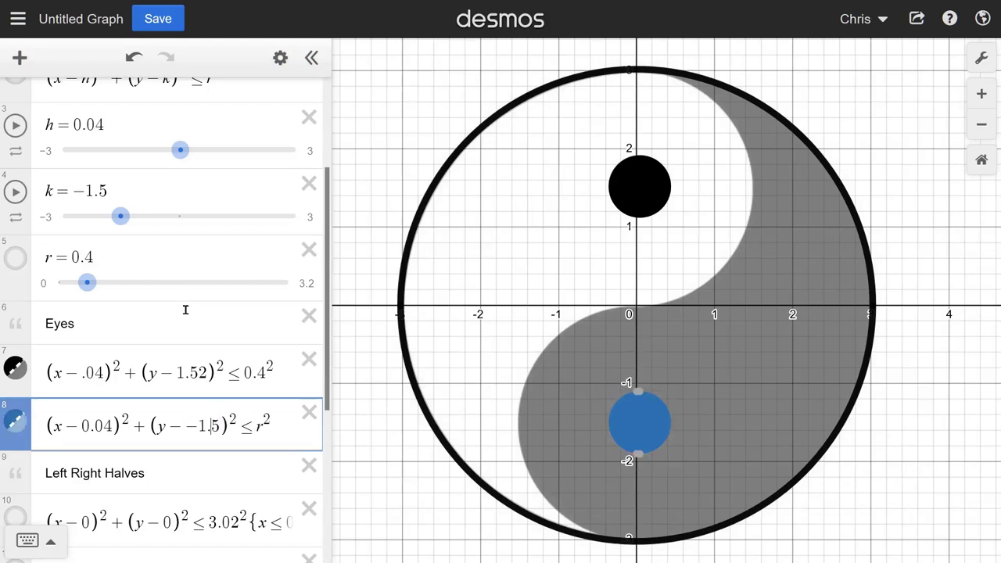
{"action": "key", "text": "shift+Left"}
{"action": "key", "text": "shift+Left"}
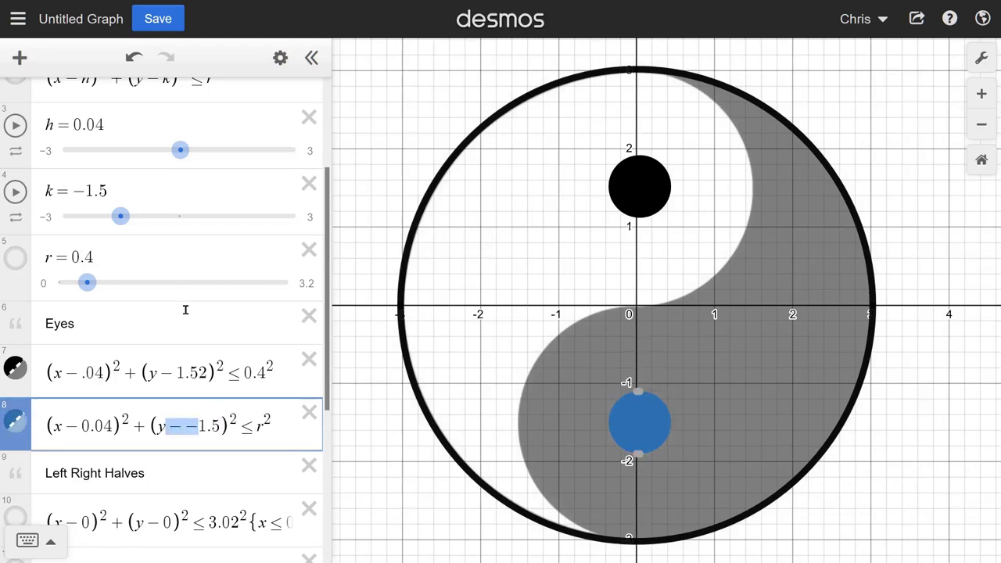
{"action": "type", "text": "+"}
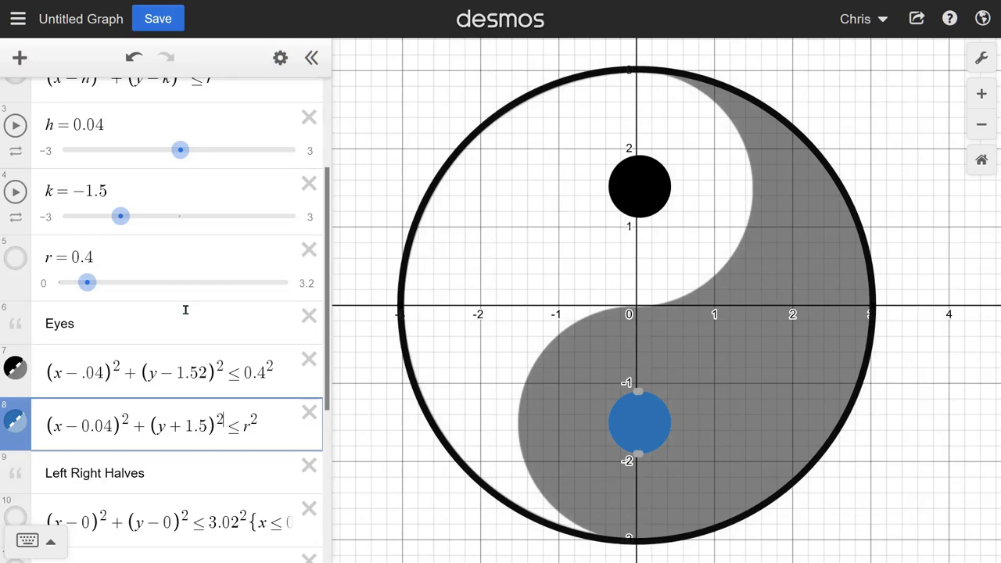
{"action": "key", "text": "shift+Right"}
{"action": "type", "text": "0.4"}
Move the "Left Right Halves" note and its two half circle inequalities above the "Eyes" note, and show both half circles.
{"action": "scroll", "coordinate": [172, 333], "scroll_direction": "down", "scroll_amount": 3}
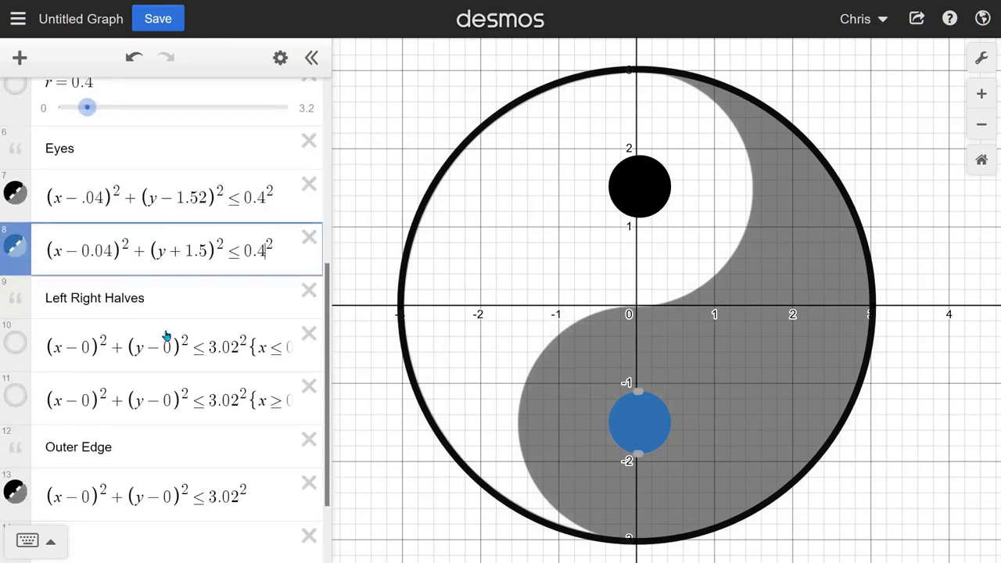
{"action": "left_click", "coordinate": [15, 346]}
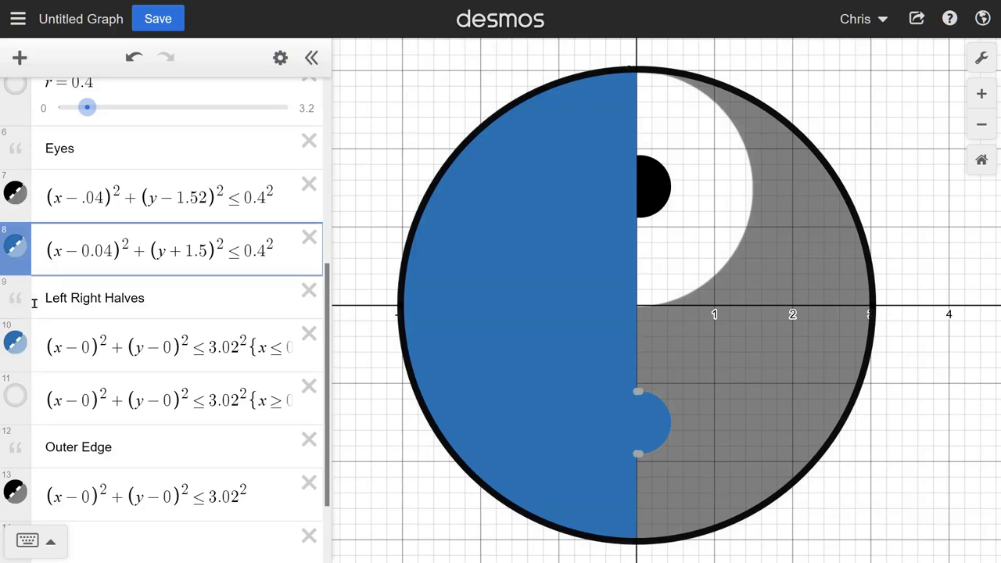
{"action": "left_click_drag", "start_coordinate": [21, 297], "coordinate": [17, 142]}
{"action": "mouse_move", "coordinate": [14, 345]}
{"action": "left_mouse_down"}
{"action": "mouse_move", "coordinate": [17, 192]}
{"action": "mouse_move", "coordinate": [27, 196]}
{"action": "left_mouse_up"}
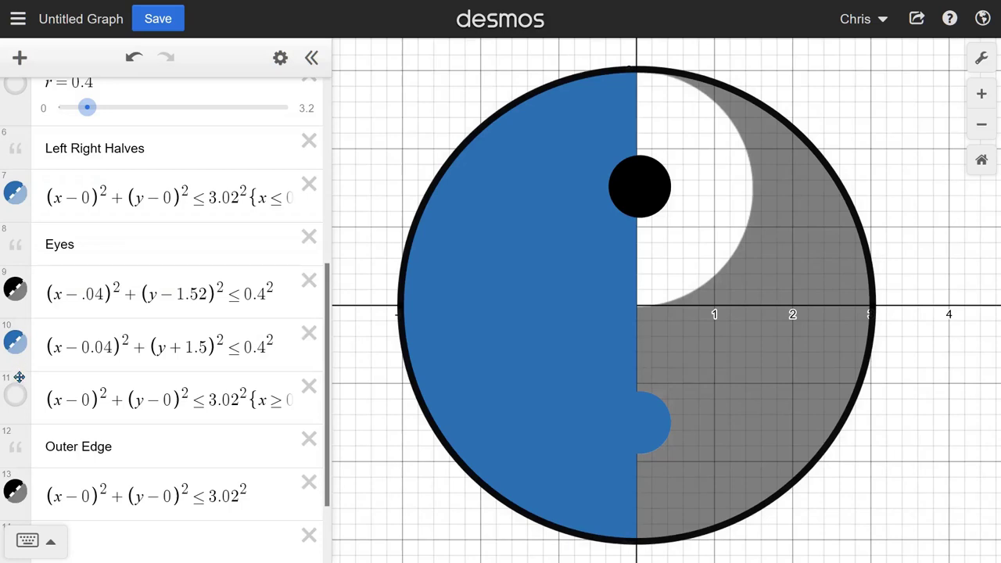
{"action": "left_click_drag", "start_coordinate": [19, 398], "coordinate": [16, 256]}
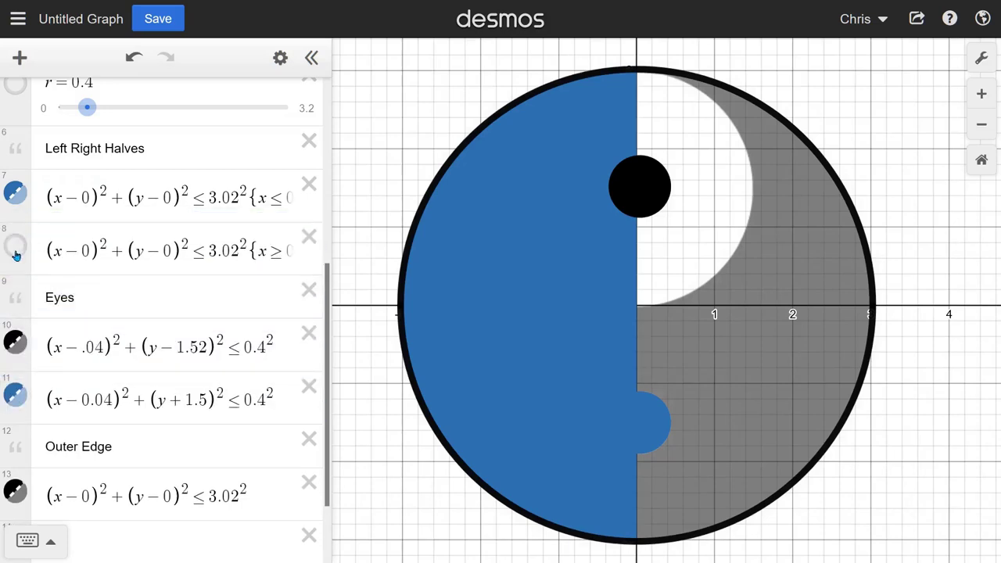
{"action": "left_click", "coordinate": [17, 248]}
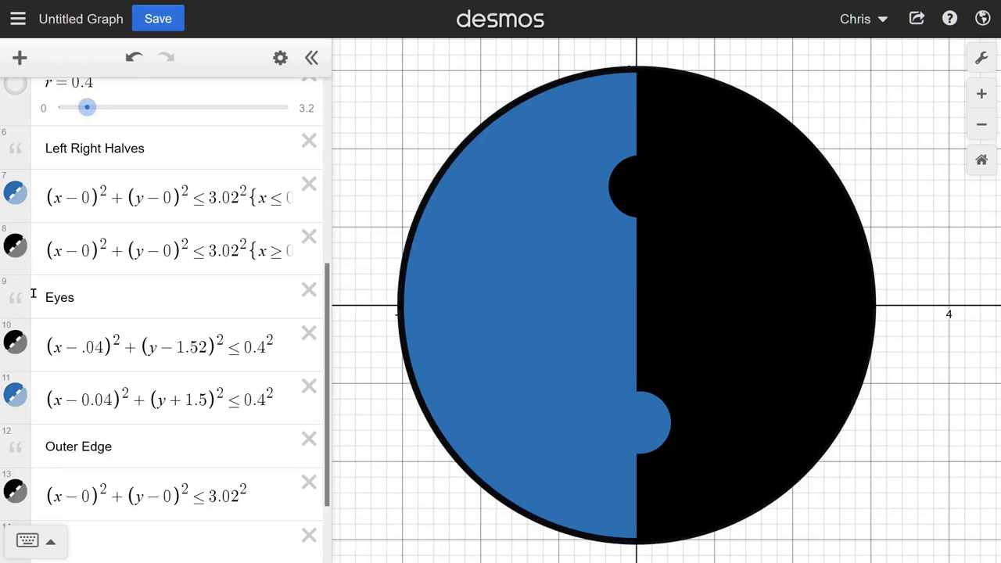
Hide both half circles, and toggle the black and blue dots to check them, leaving both dots shown.
{"action": "double_click", "coordinate": [17, 341]}
{"action": "left_click", "coordinate": [16, 195]}
{"action": "left_click", "coordinate": [16, 248]}
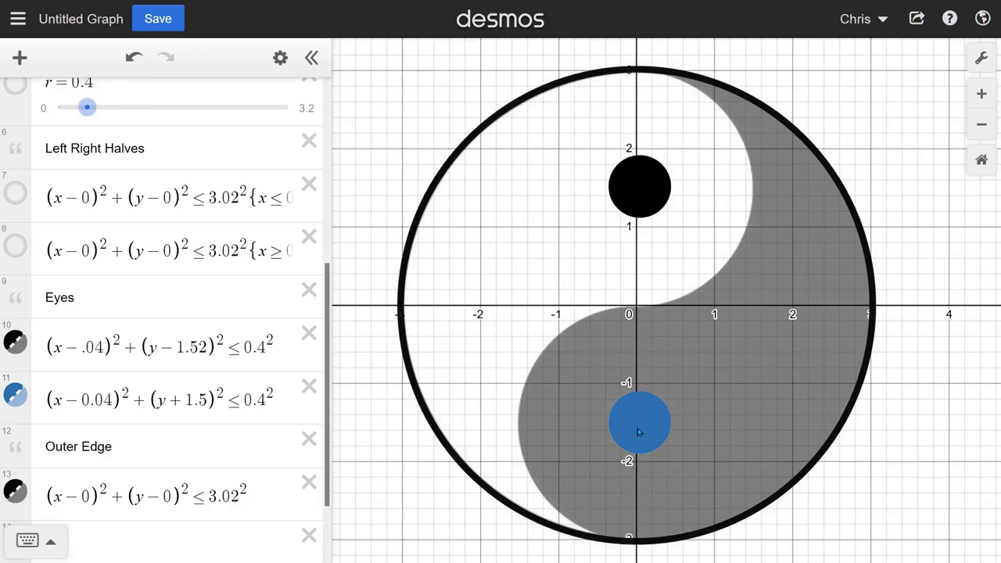
{"action": "left_click", "coordinate": [15, 397]}
{"action": "left_click", "coordinate": [15, 397]}
{"action": "left_click", "coordinate": [13, 403]}
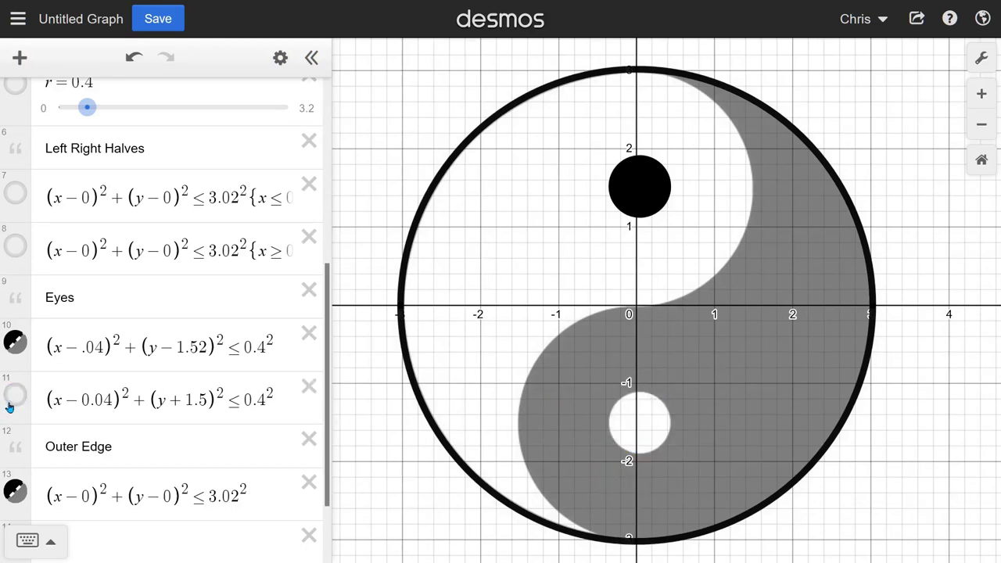
{"action": "left_click", "coordinate": [14, 404]}
Copy the blue dot's inequality and add a note reading "Outer Eyes" below it.
{"action": "left_click", "coordinate": [71, 401]}
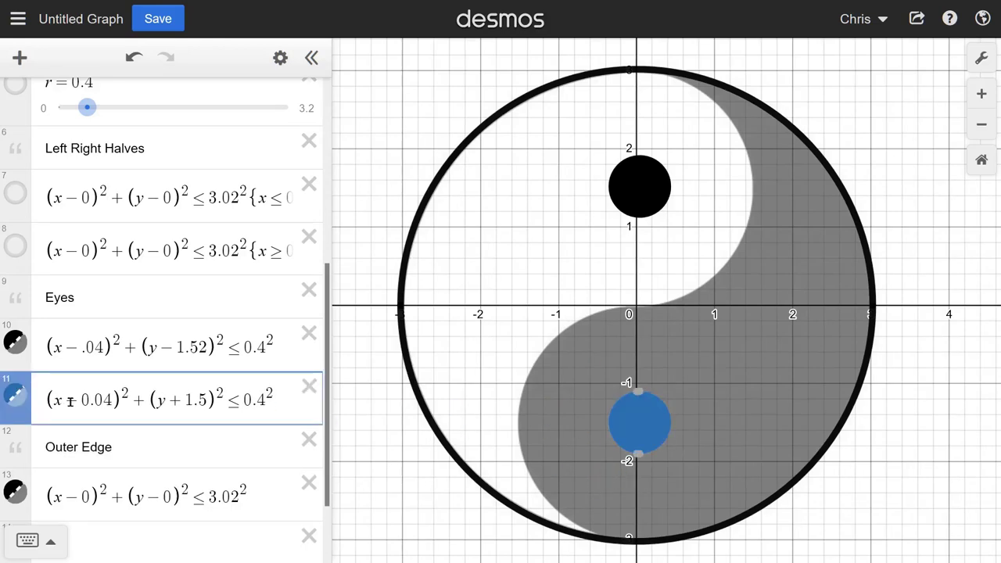
{"action": "key", "text": "ctrl+a"}
{"action": "key", "text": "ctrl+c"}
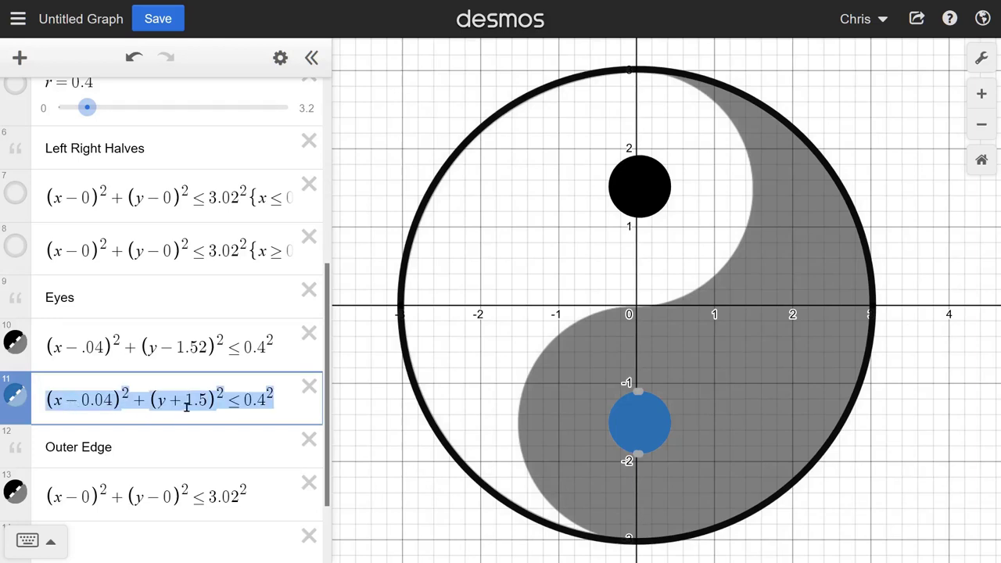
{"action": "scroll", "coordinate": [186, 407], "scroll_direction": "down", "scroll_amount": 2}
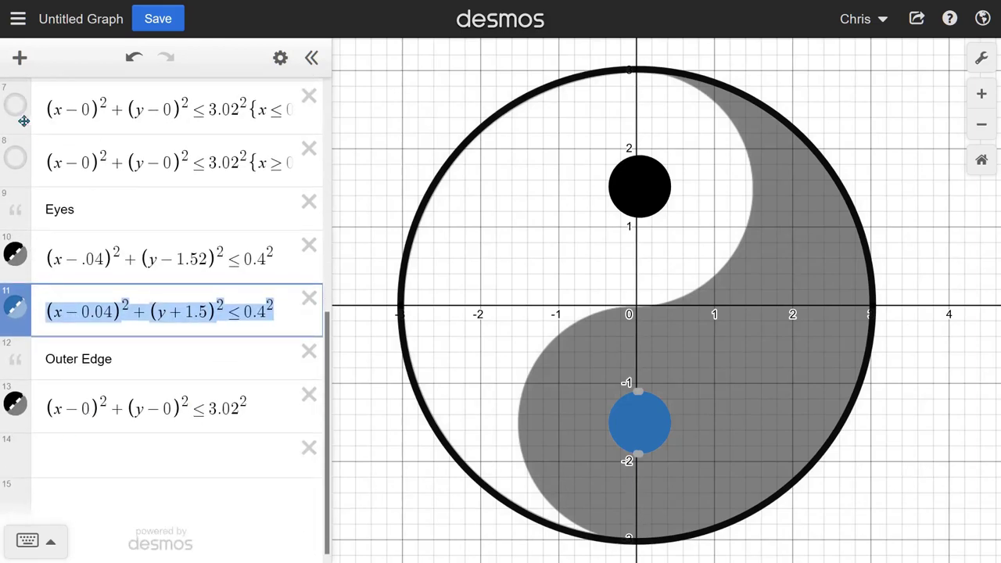
{"action": "left_click", "coordinate": [19, 59]}
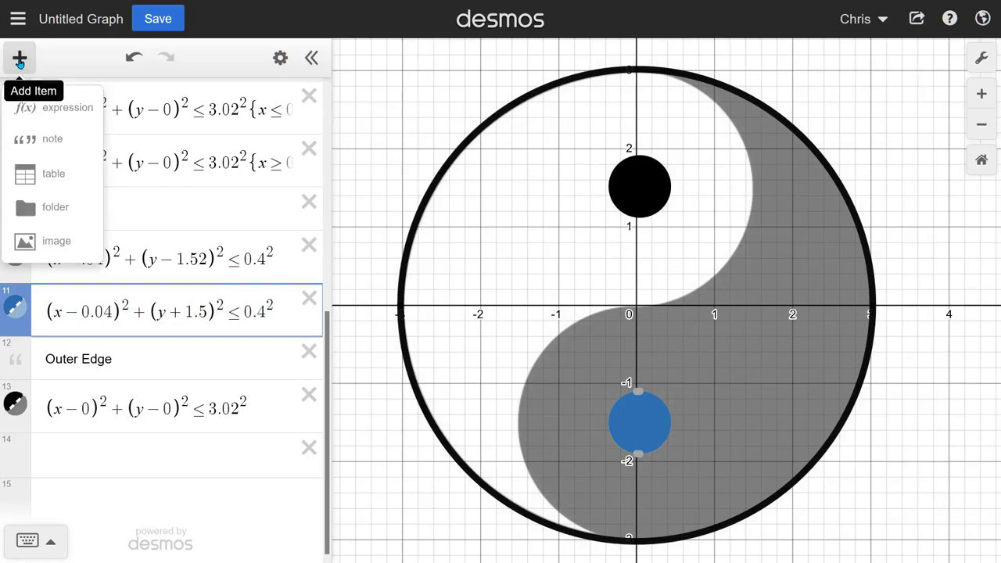
{"action": "left_click", "coordinate": [57, 141]}
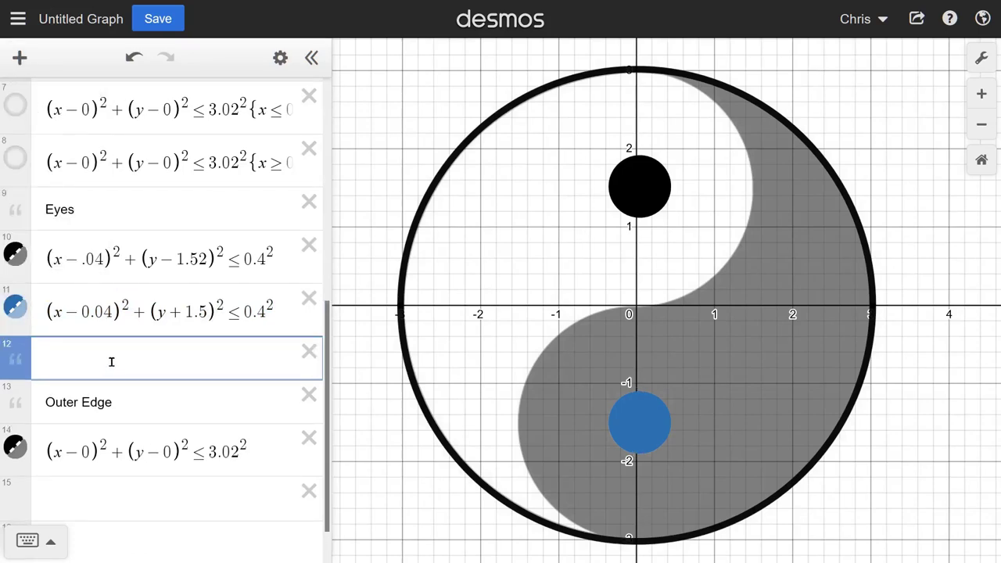
{"action": "type", "text": "Outer Eyes"}
Rename the "Eyes" note as "Inner Eyes".
{"action": "left_click", "coordinate": [79, 214]}
{"action": "left_click", "coordinate": [44, 211]}
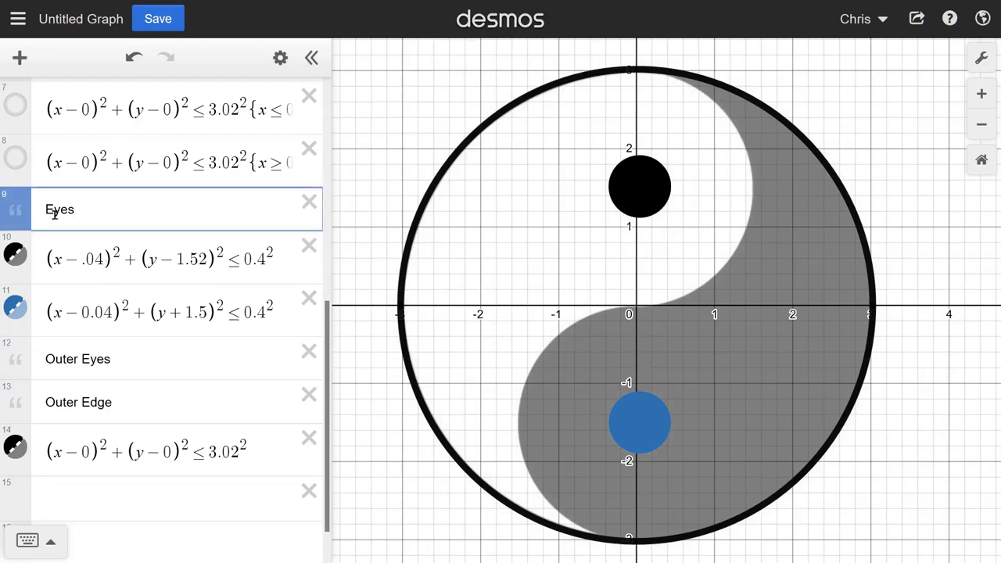
{"action": "type", "text": "Inner"}
Add an expression below the "Outer Eyes" note and paste the copied dot inequality into it.
{"action": "left_click", "coordinate": [144, 364]}
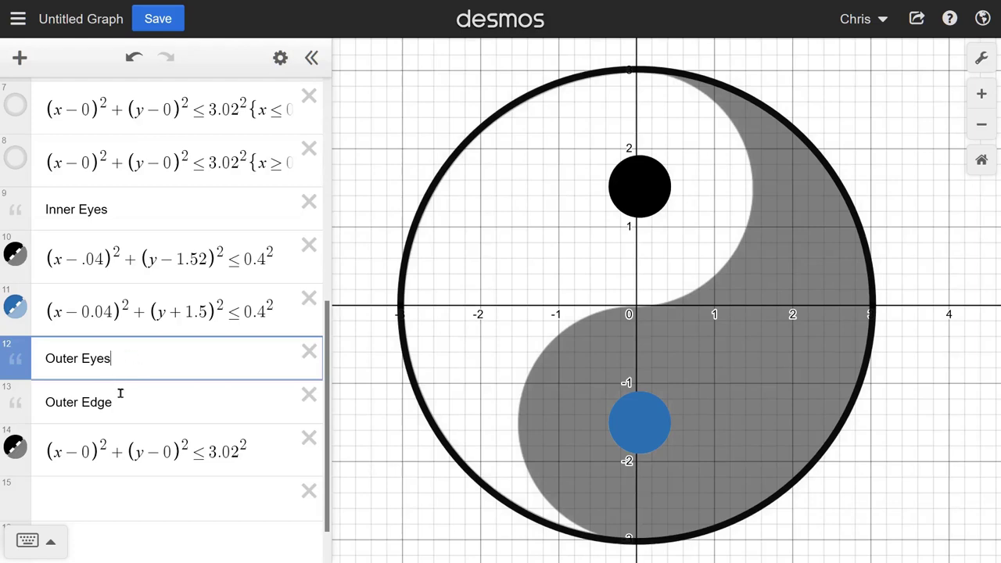
{"action": "left_click", "coordinate": [20, 57]}
{"action": "left_click", "coordinate": [28, 116]}
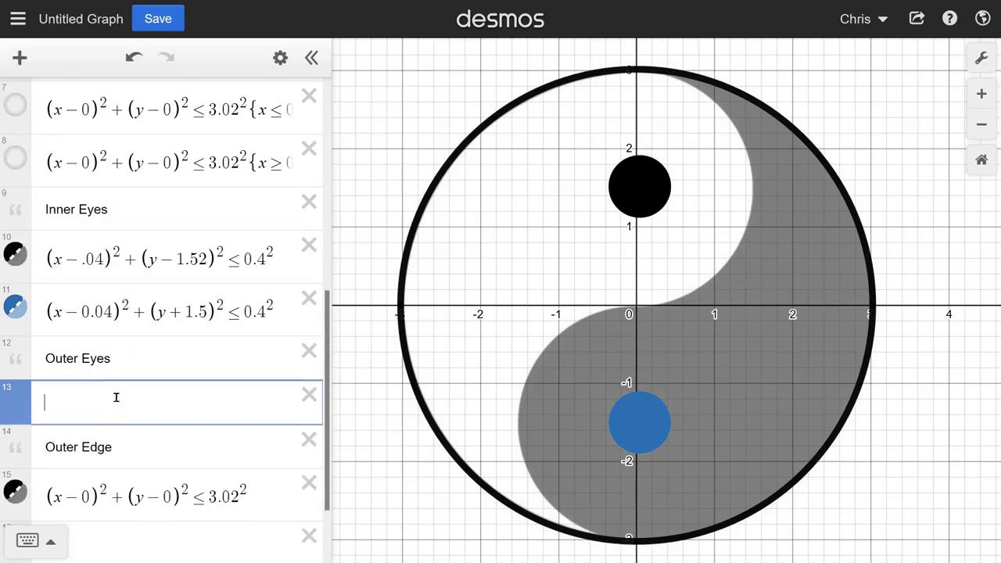
{"action": "key", "text": "ctrl+v"}
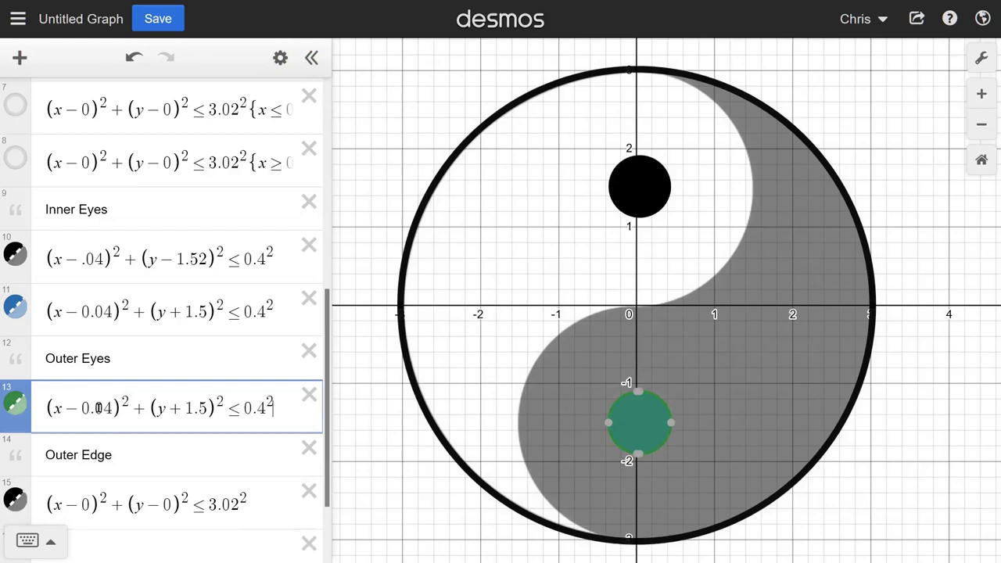
Make the pasted circle under "Outer Eyes" black and set its line thickness to 0.
{"action": "left_click", "coordinate": [15, 406]}
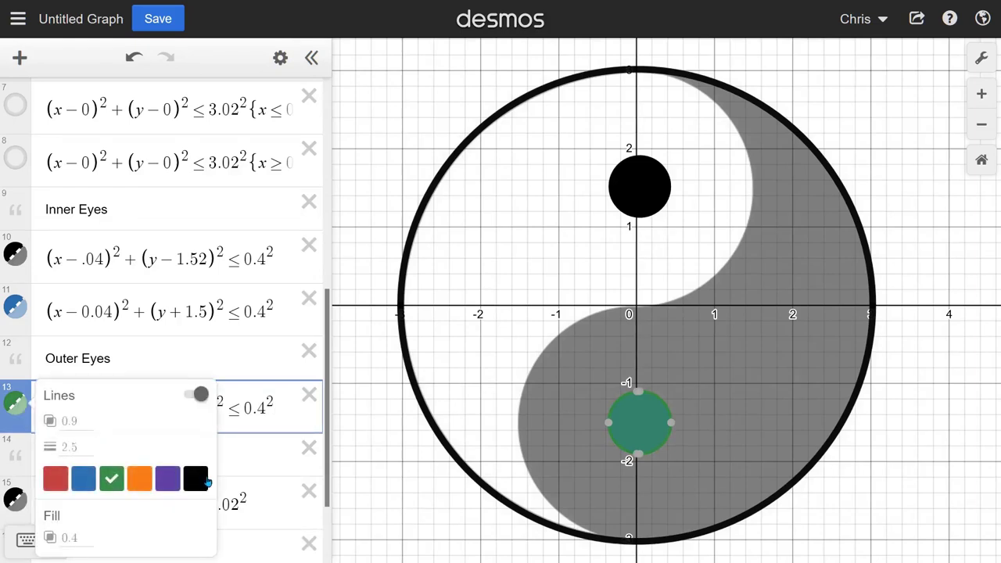
{"action": "left_click", "coordinate": [195, 478]}
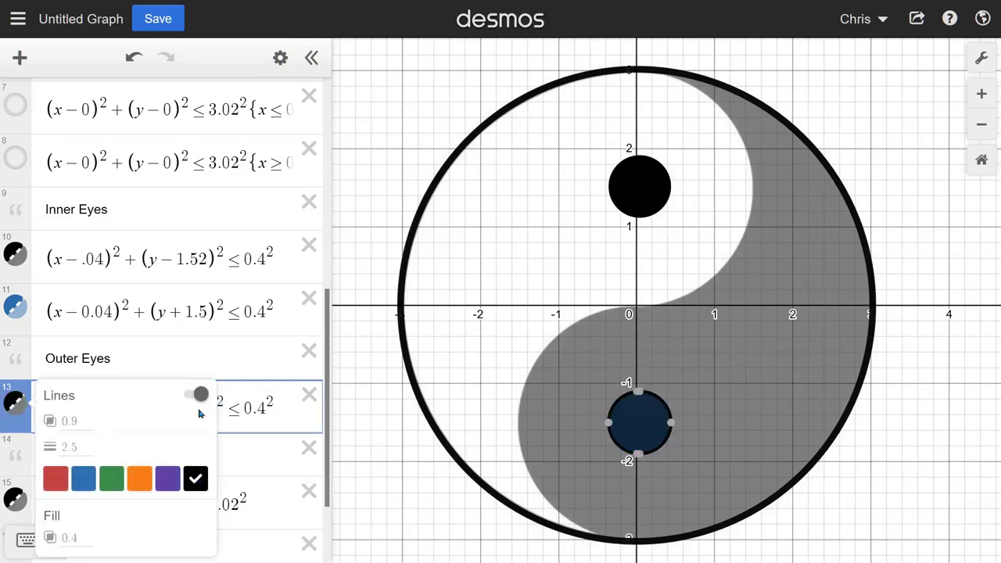
{"action": "left_click", "coordinate": [79, 447]}
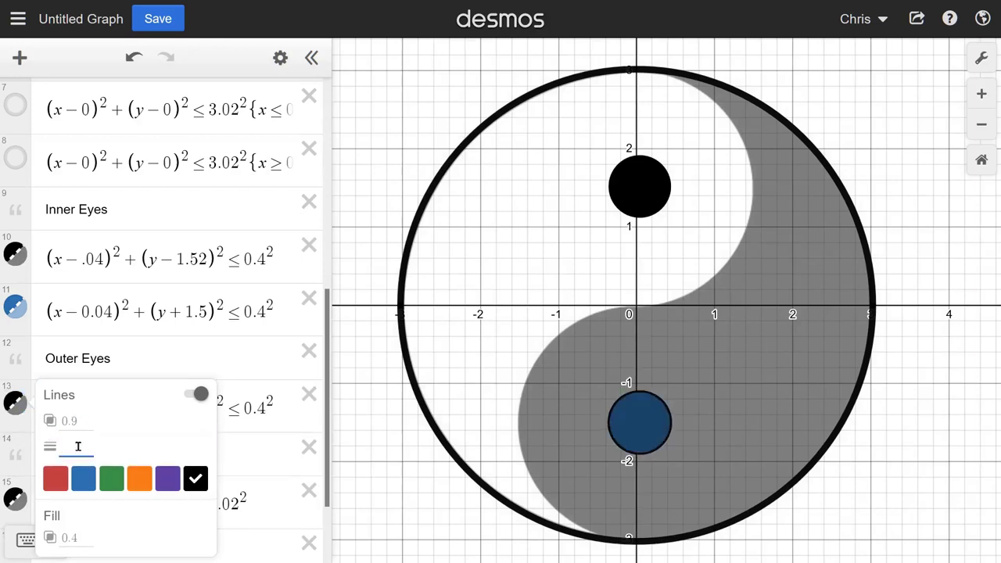
{"action": "type", "text": "0"}
{"action": "left_click", "coordinate": [263, 410]}
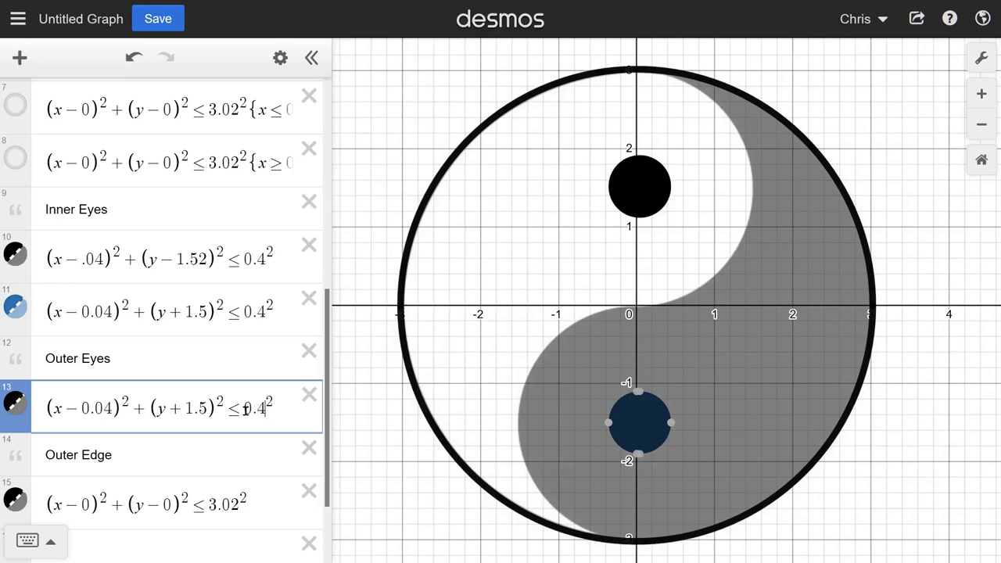
Replace the outer eye circle's radius with the variable r and set the r slider to 1.5.
{"action": "double_click", "coordinate": [245, 409]}
{"action": "left_click", "coordinate": [245, 409]}
{"action": "left_click_drag", "start_coordinate": [245, 409], "coordinate": [264, 408]}
{"action": "type", "text": "r"}
{"action": "scroll", "coordinate": [174, 239], "scroll_direction": "up", "scroll_amount": 2}
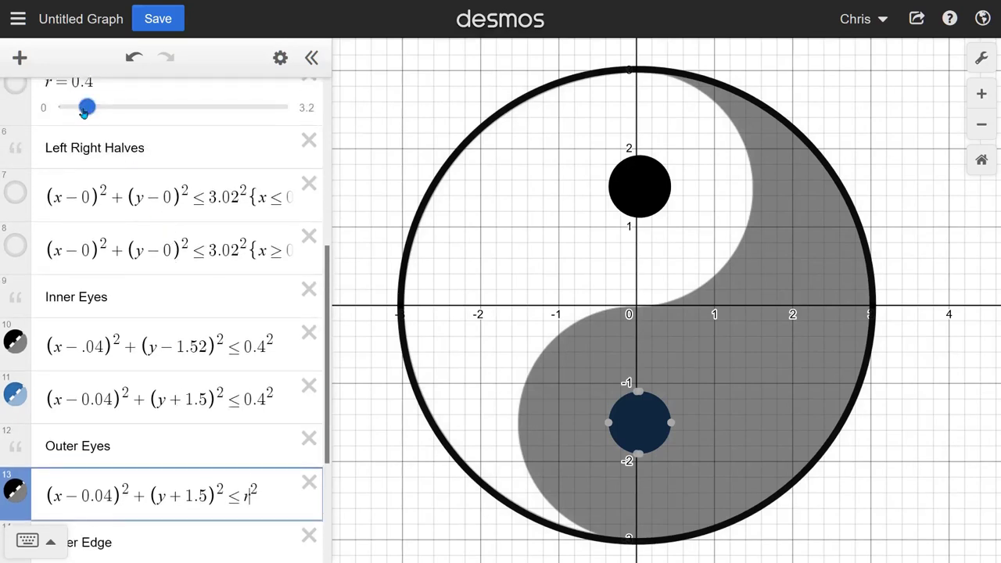
{"action": "left_click_drag", "start_coordinate": [87, 106], "coordinate": [165, 109]}
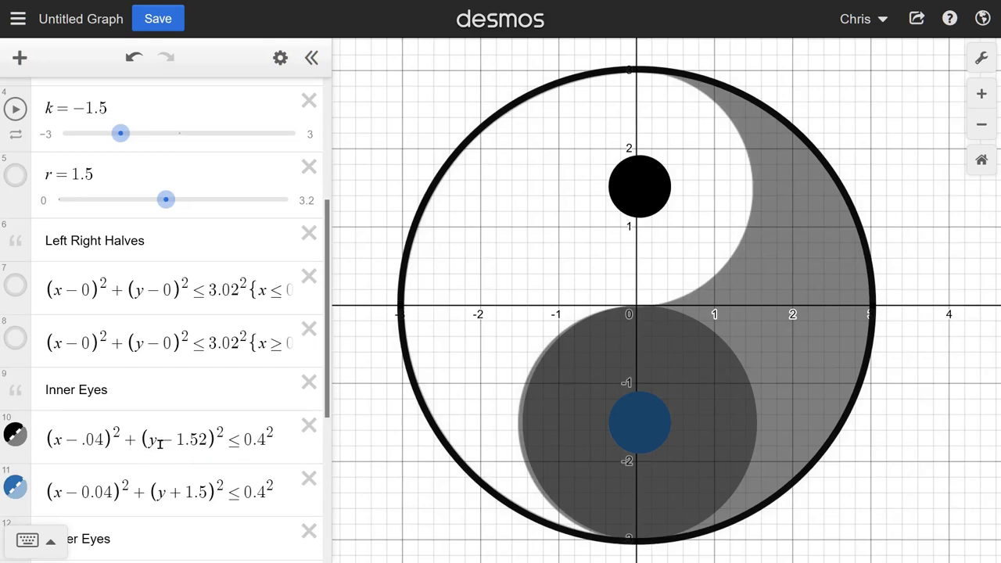
Replace the outer eye circle's x-offset with the variable h and set the h slider to -0.01.
{"action": "scroll", "coordinate": [78, 426], "scroll_direction": "down", "scroll_amount": 3}
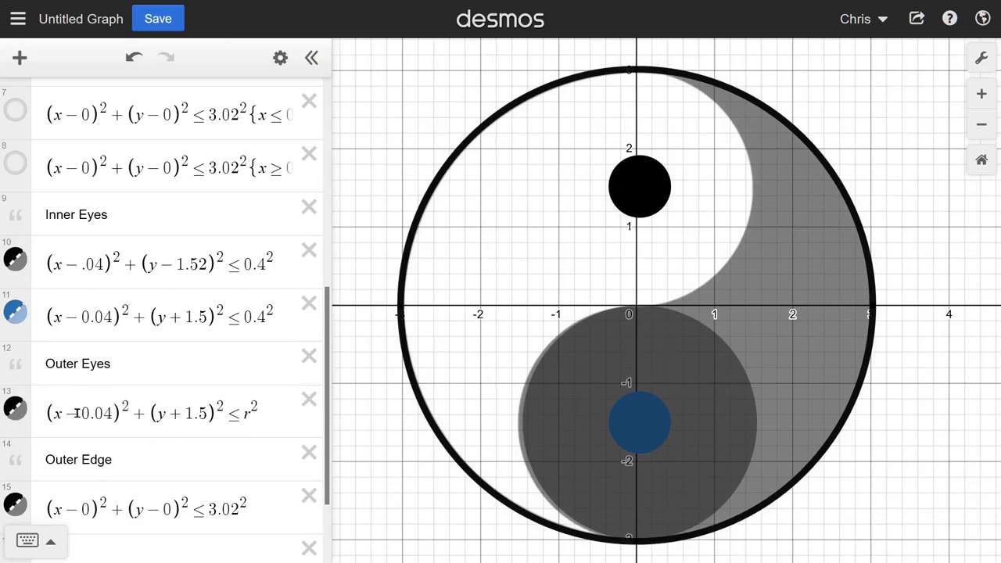
{"action": "left_click_drag", "start_coordinate": [81, 413], "coordinate": [112, 413]}
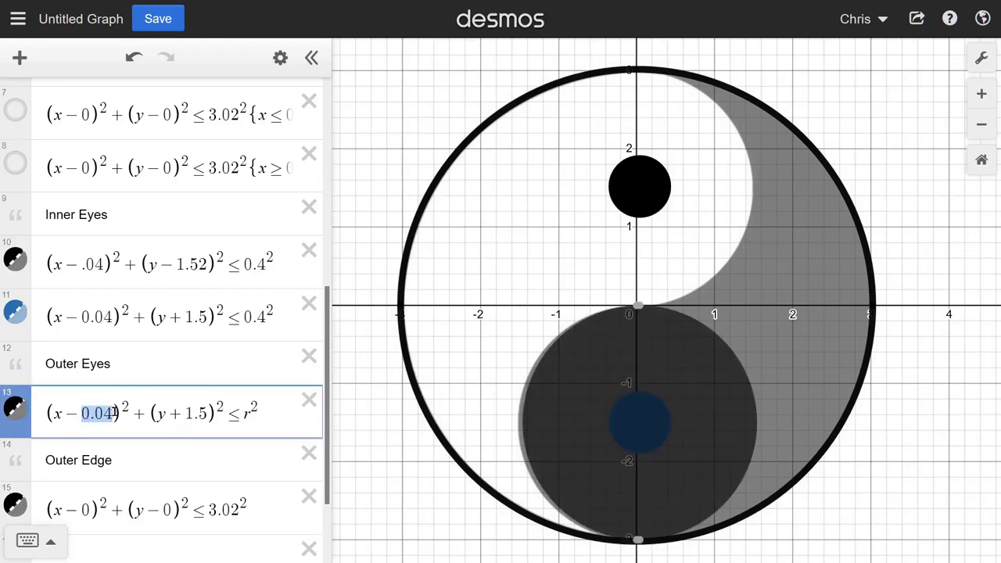
{"action": "type", "text": "k"}
{"action": "scroll", "coordinate": [190, 365], "scroll_direction": "up", "scroll_amount": 3}
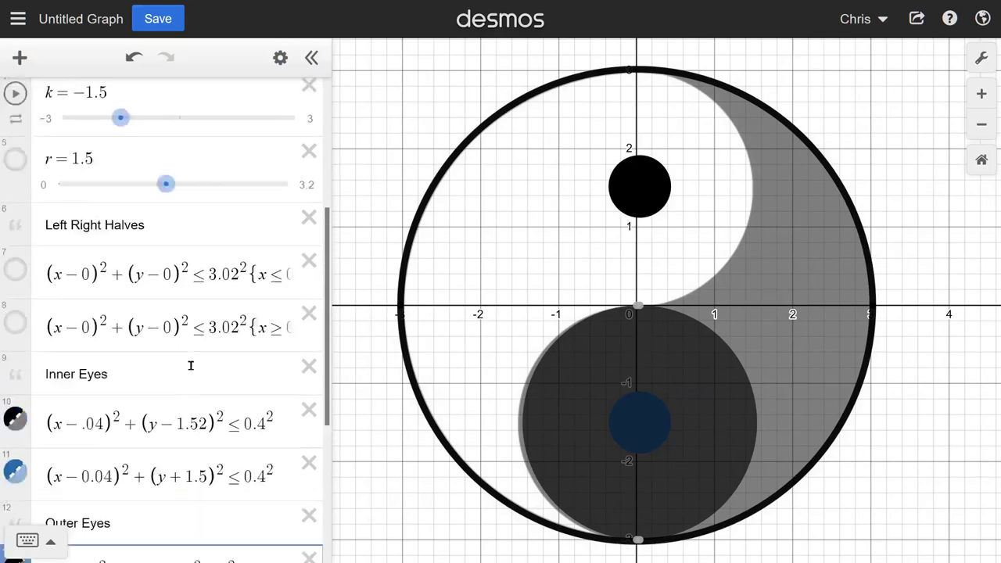
{"action": "scroll", "coordinate": [190, 313], "scroll_direction": "up", "scroll_amount": 2}
{"action": "left_click", "coordinate": [182, 155]}
{"action": "scroll", "coordinate": [181, 160], "scroll_direction": "up", "scroll_amount": 1}
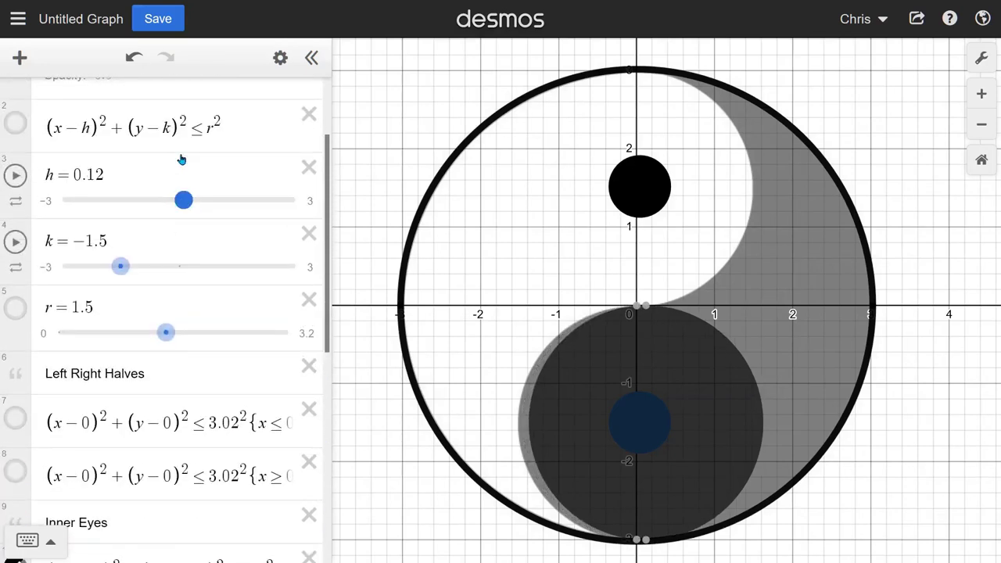
{"action": "left_click_drag", "start_coordinate": [182, 160], "coordinate": [176, 160]}
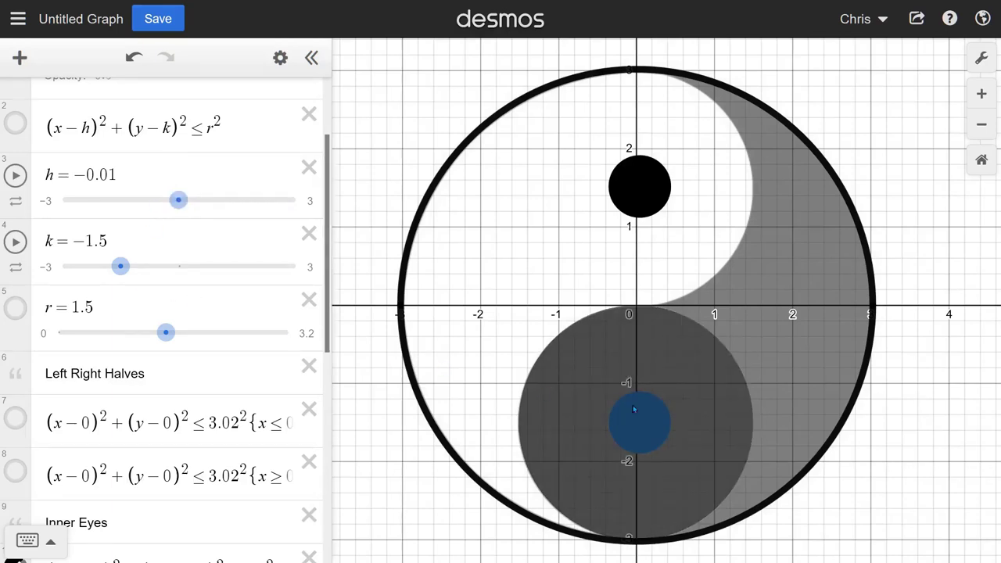
{"action": "scroll", "coordinate": [649, 409], "scroll_direction": "up", "scroll_amount": 2}
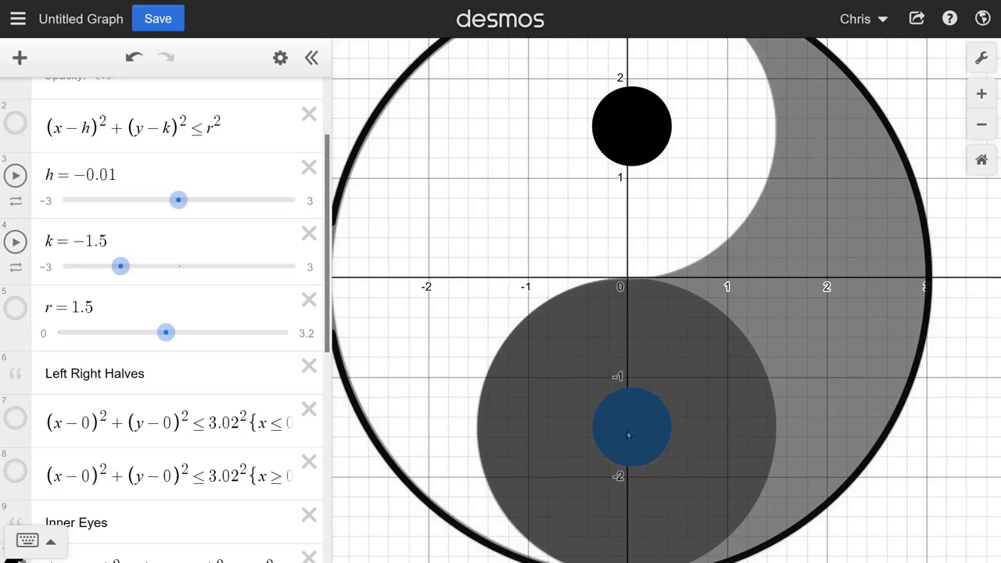
{"action": "scroll", "coordinate": [627, 431], "scroll_direction": "down", "scroll_amount": 1}
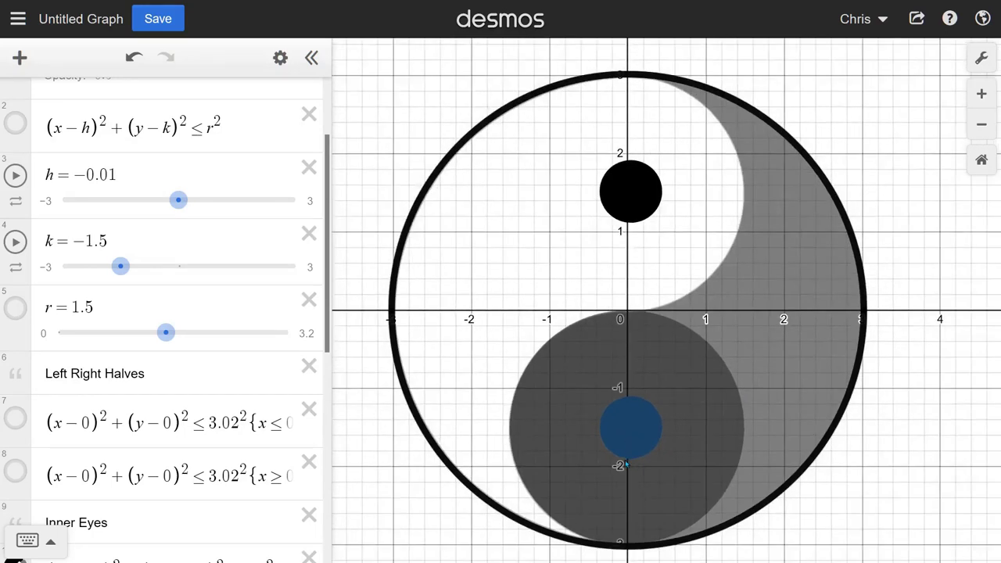
Replace the variable h in the outer eye circle's inequality with the fixed value -.01.
{"action": "scroll", "coordinate": [229, 368], "scroll_direction": "down", "scroll_amount": 5}
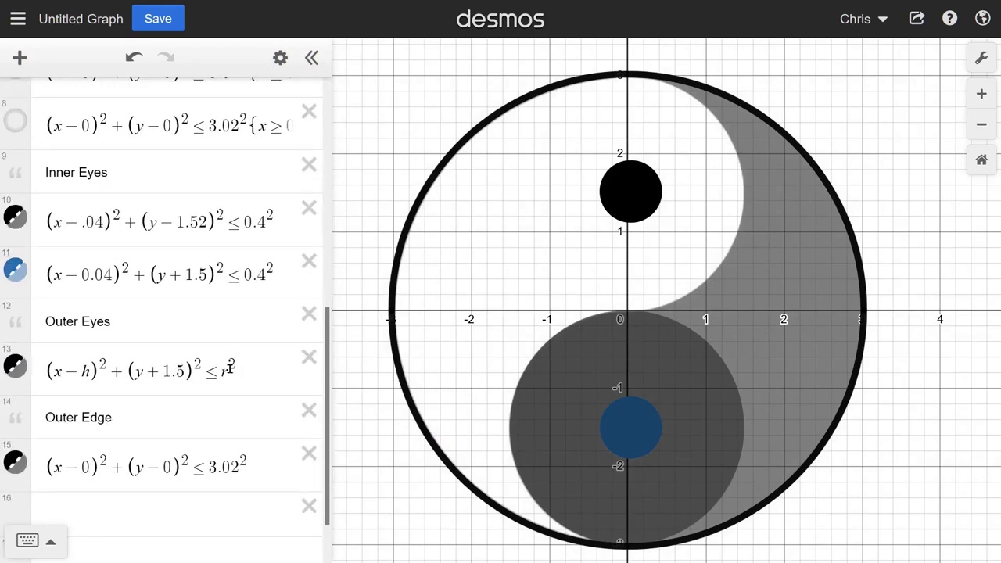
{"action": "scroll", "coordinate": [229, 367], "scroll_direction": "up", "scroll_amount": 1}
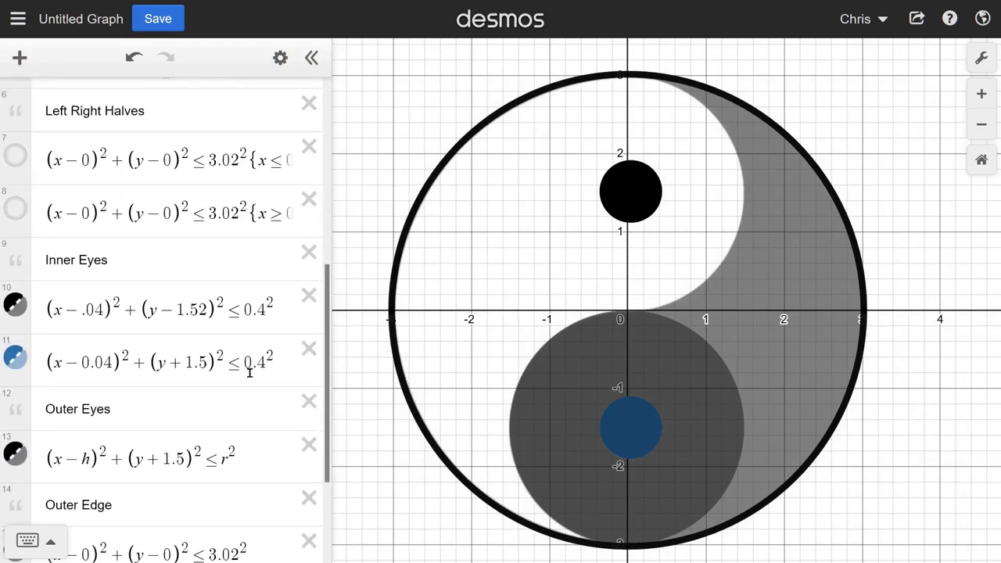
{"action": "scroll", "coordinate": [140, 438], "scroll_direction": "down", "scroll_amount": 1}
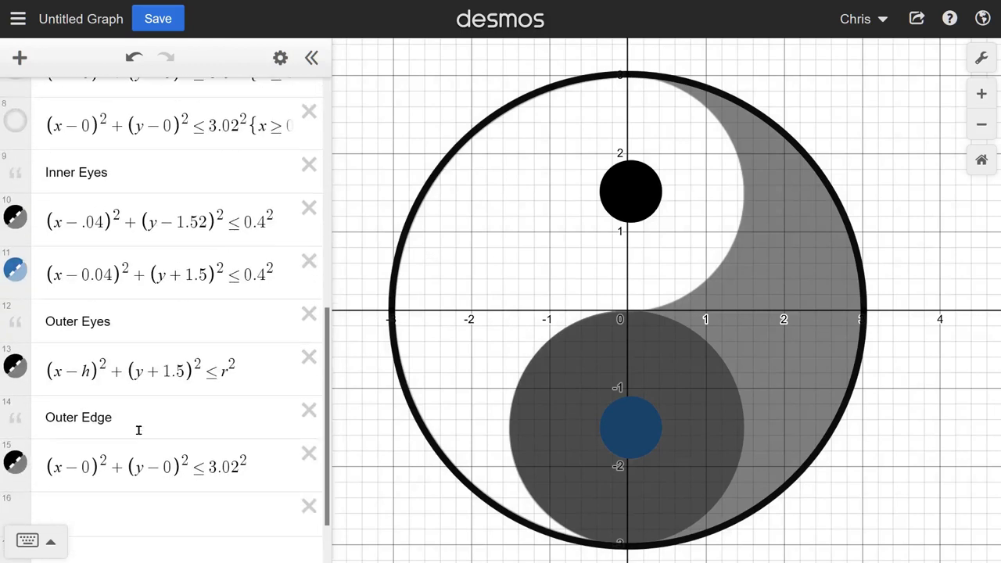
{"action": "double_click", "coordinate": [83, 372]}
{"action": "scroll", "coordinate": [179, 357], "scroll_direction": "up", "scroll_amount": 1}
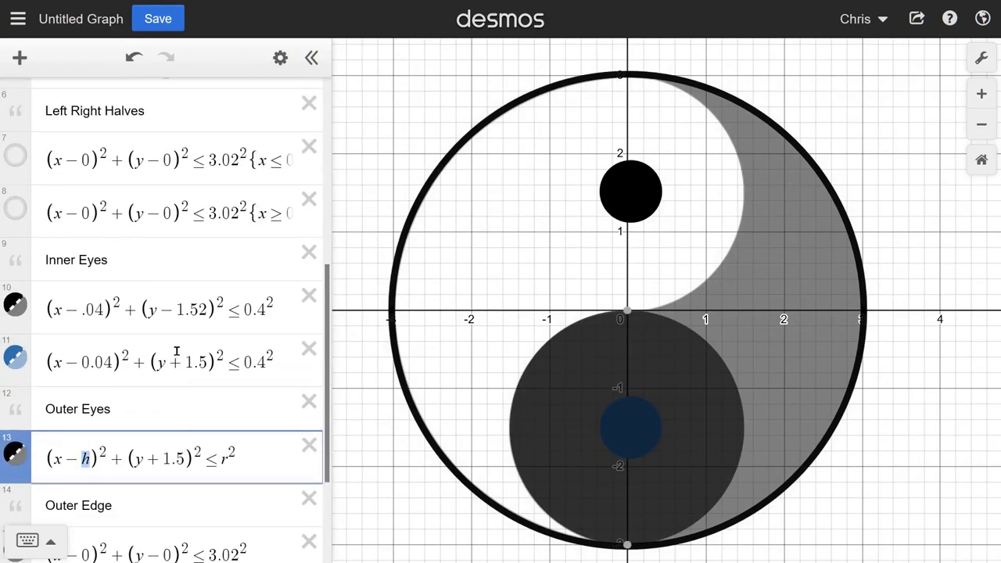
{"action": "scroll", "coordinate": [177, 354], "scroll_direction": "up", "scroll_amount": 2}
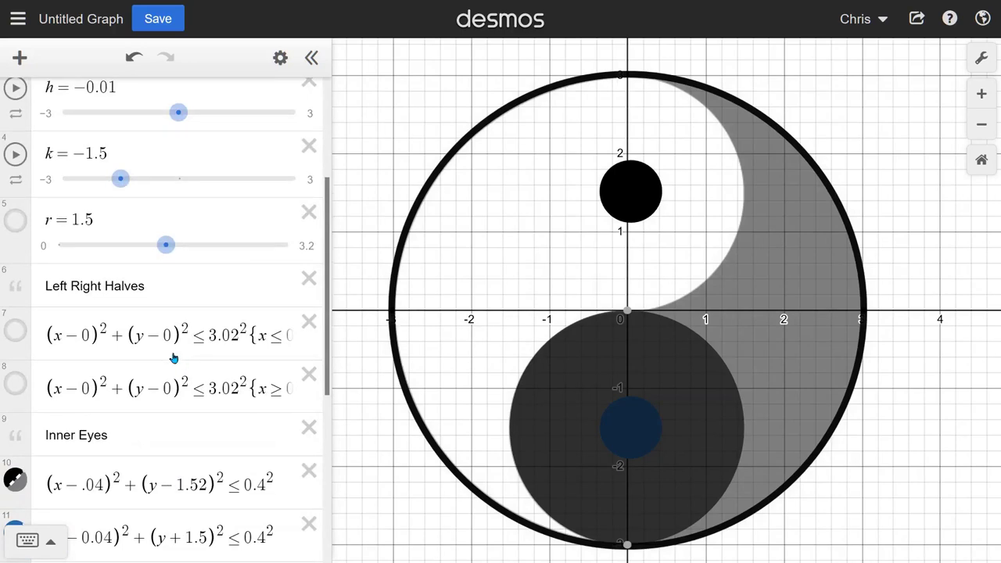
{"action": "scroll", "coordinate": [173, 358], "scroll_direction": "down", "scroll_amount": 3}
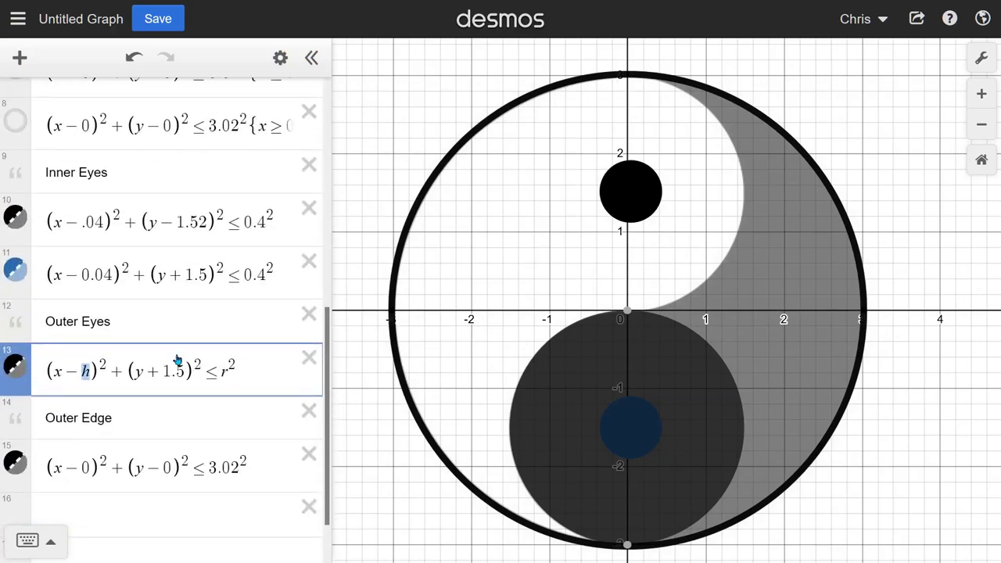
{"action": "type", "text": "-"}
{"action": "type", "text": ".01"}
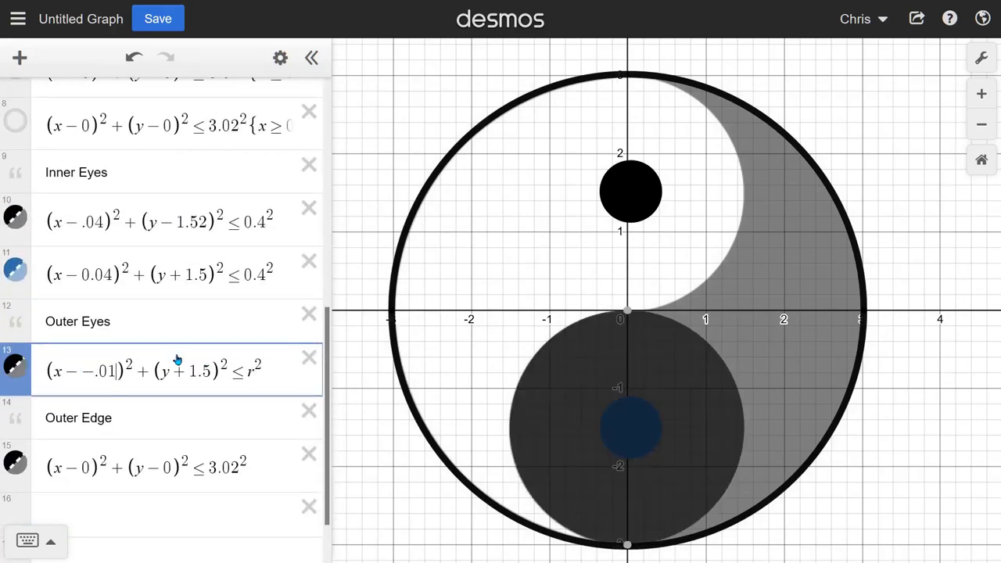
Replace the variable r in the outer eye circle's inequality with the fixed radius 1.5.
{"action": "scroll", "coordinate": [176, 359], "scroll_direction": "up", "scroll_amount": 4}
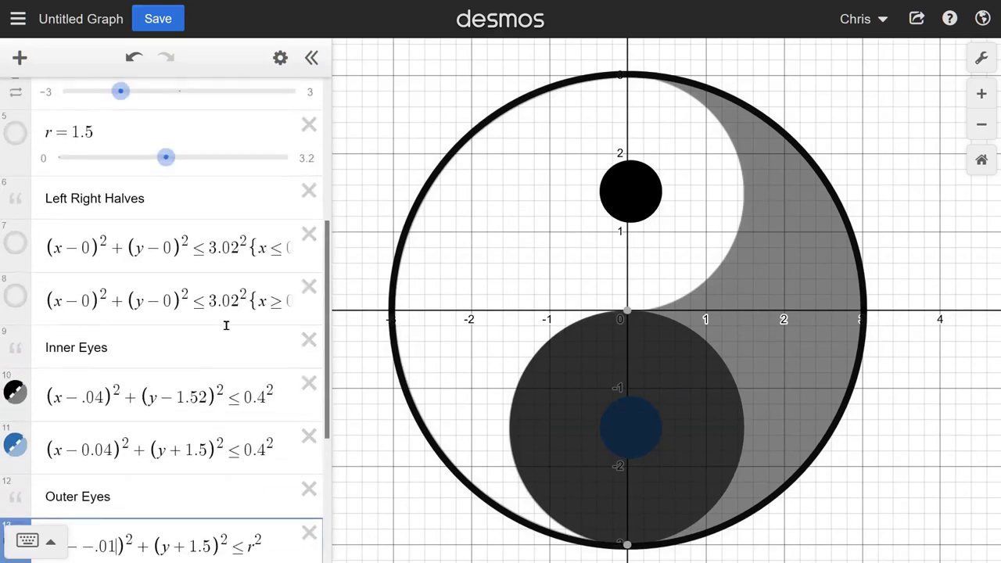
{"action": "scroll", "coordinate": [102, 308], "scroll_direction": "down", "scroll_amount": 4}
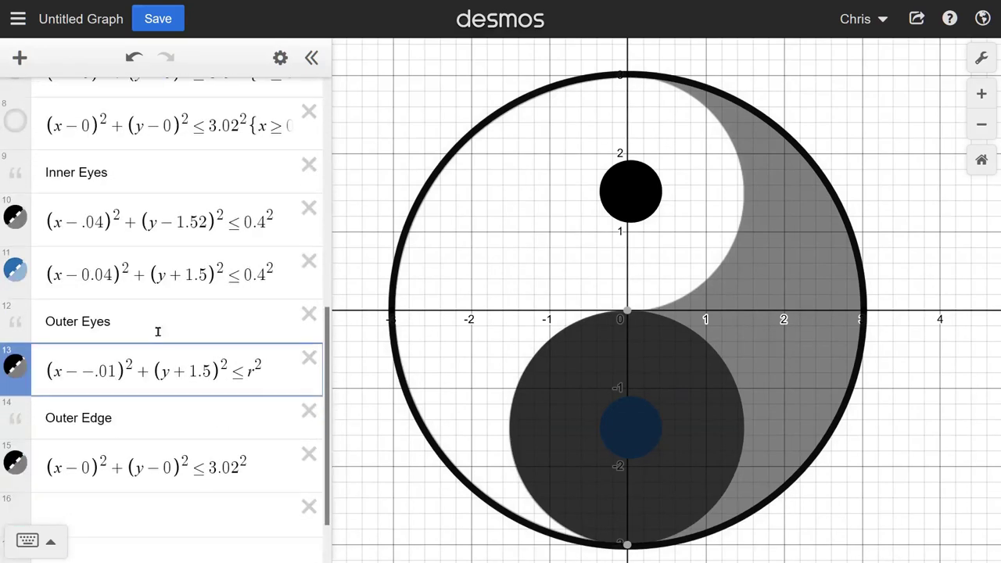
{"action": "double_click", "coordinate": [251, 371]}
{"action": "type", "text": "1"}
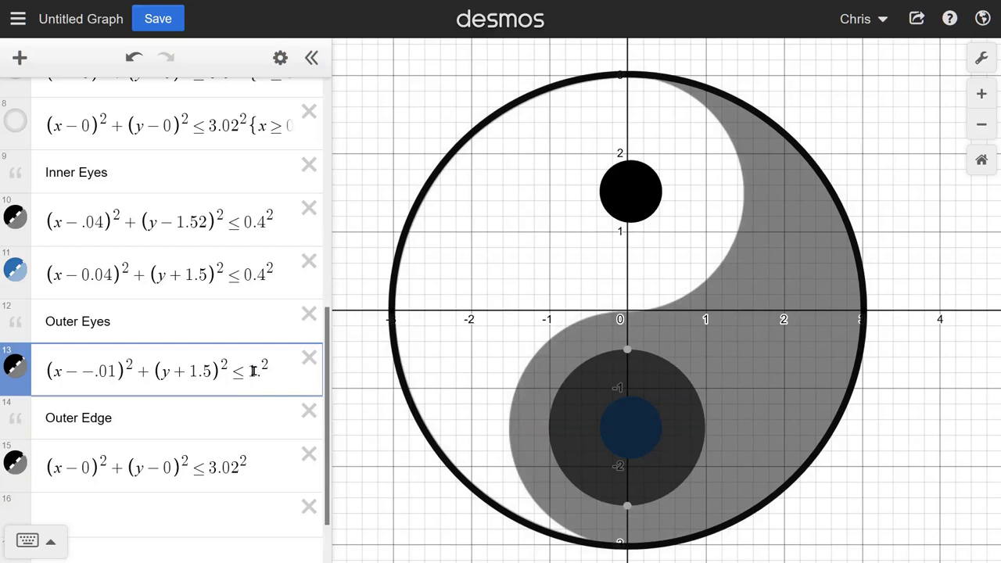
{"action": "type", "text": ".6"}
{"action": "key", "text": "BackSpace"}
{"action": "key", "text": "BackSpace"}
{"action": "type", "text": ".5"}
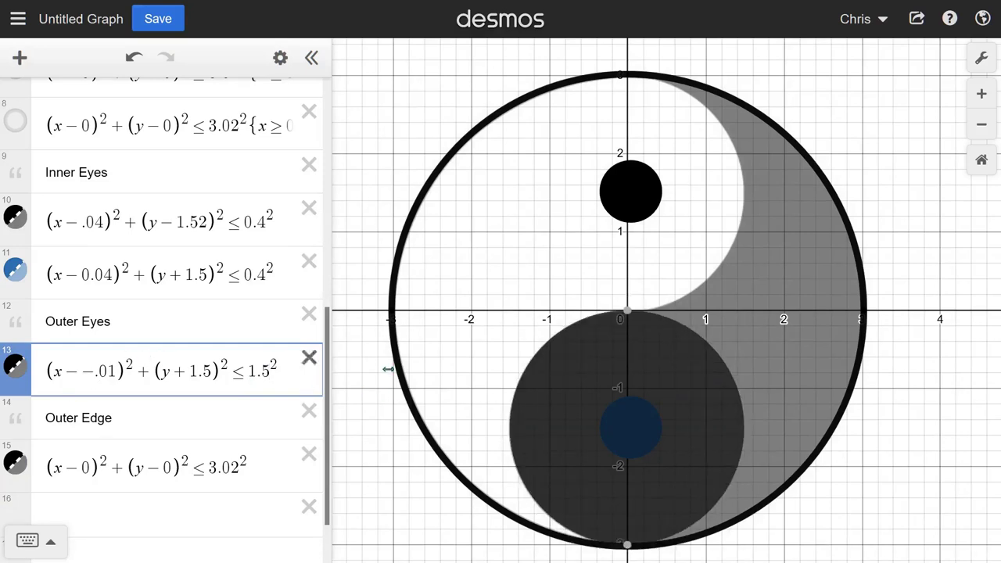
Set the outer eye circle's fill opacity to 1, then hide and reshow it to check what it covers.
{"action": "scroll", "coordinate": [618, 415], "scroll_direction": "up", "scroll_amount": 1}
{"action": "left_click", "coordinate": [16, 370]}
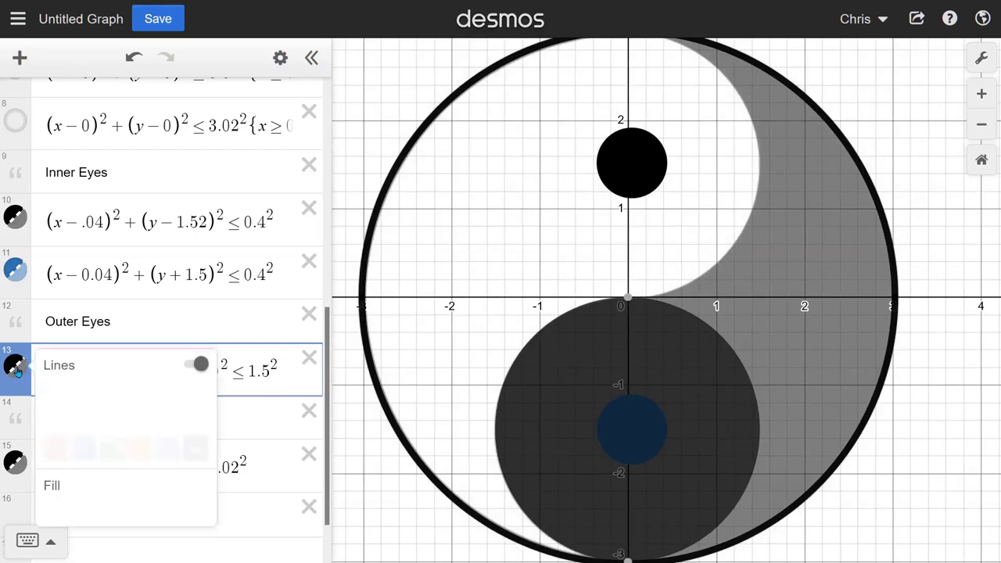
{"action": "double_click", "coordinate": [82, 510]}
{"action": "key", "text": "BackSpace"}
{"action": "type", "text": "1"}
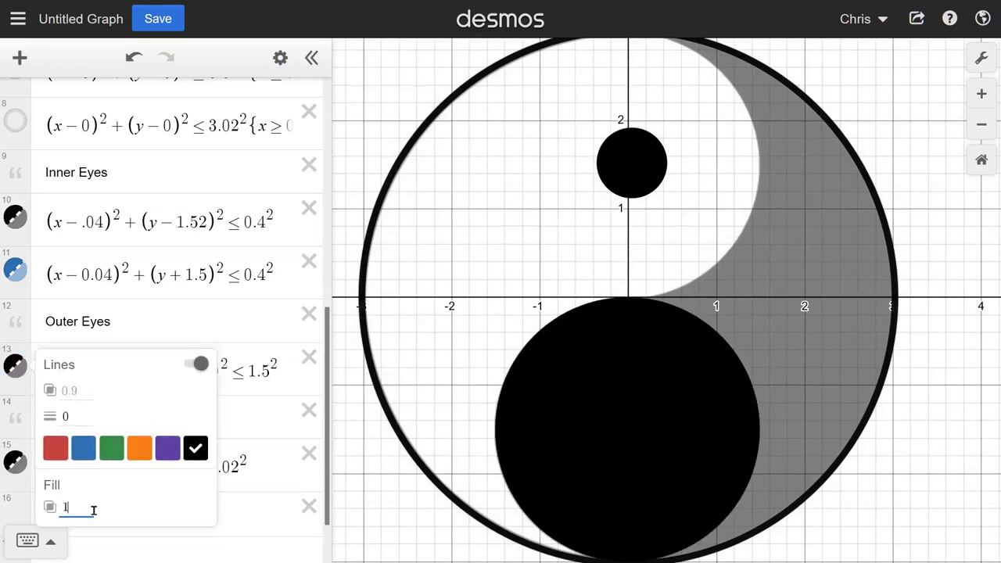
{"action": "left_click", "coordinate": [241, 338]}
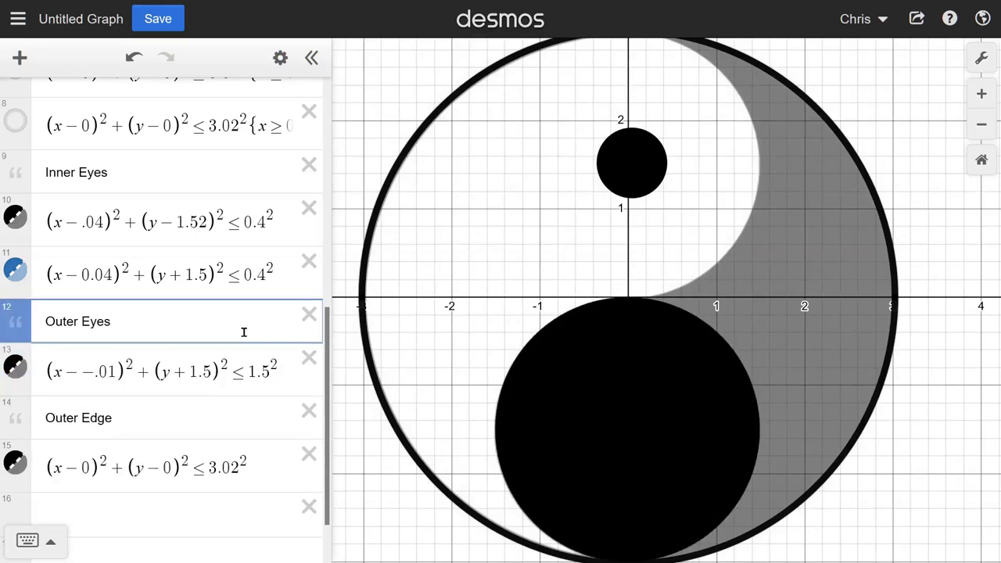
{"action": "left_click", "coordinate": [14, 374]}
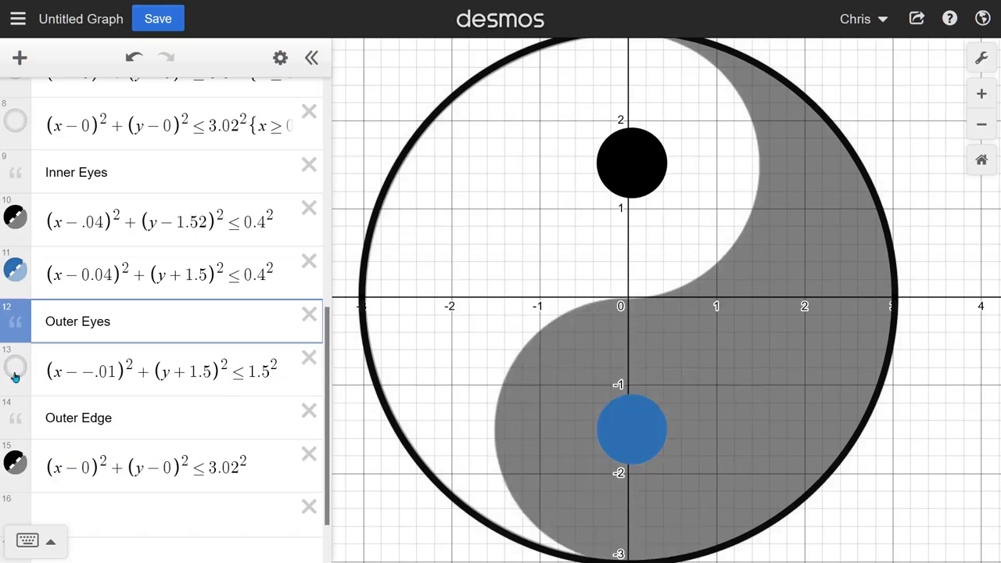
{"action": "left_click", "coordinate": [14, 374]}
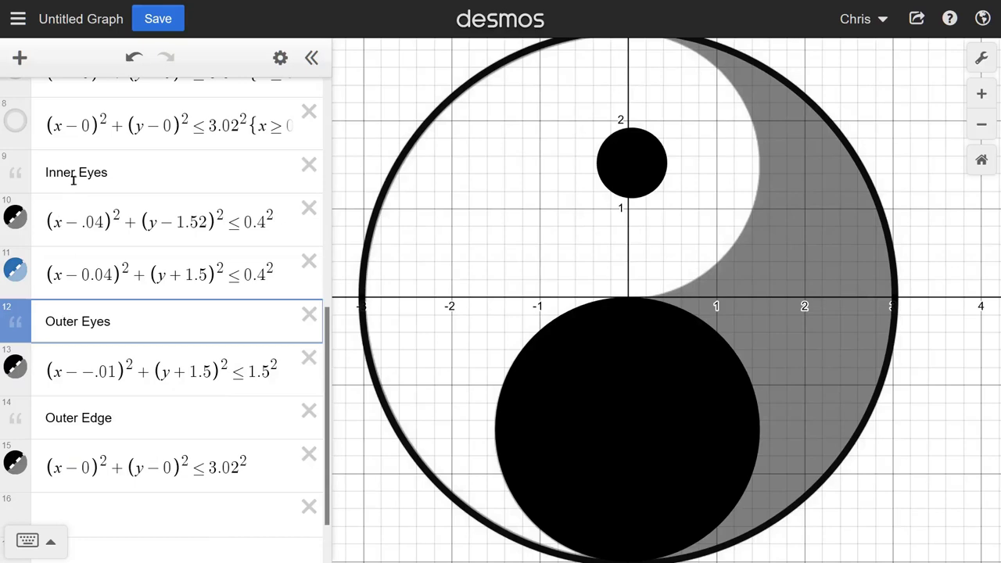
Reorder the list so the "Outer Eyes" note and its circle come before the "Inner Eyes" note and its circles.
{"action": "left_click_drag", "start_coordinate": [14, 172], "coordinate": [15, 373]}
{"action": "left_click_drag", "start_coordinate": [15, 176], "coordinate": [14, 368]}
{"action": "left_click_drag", "start_coordinate": [16, 181], "coordinate": [15, 368]}
{"action": "scroll", "coordinate": [646, 406], "scroll_direction": "down", "scroll_amount": 3}
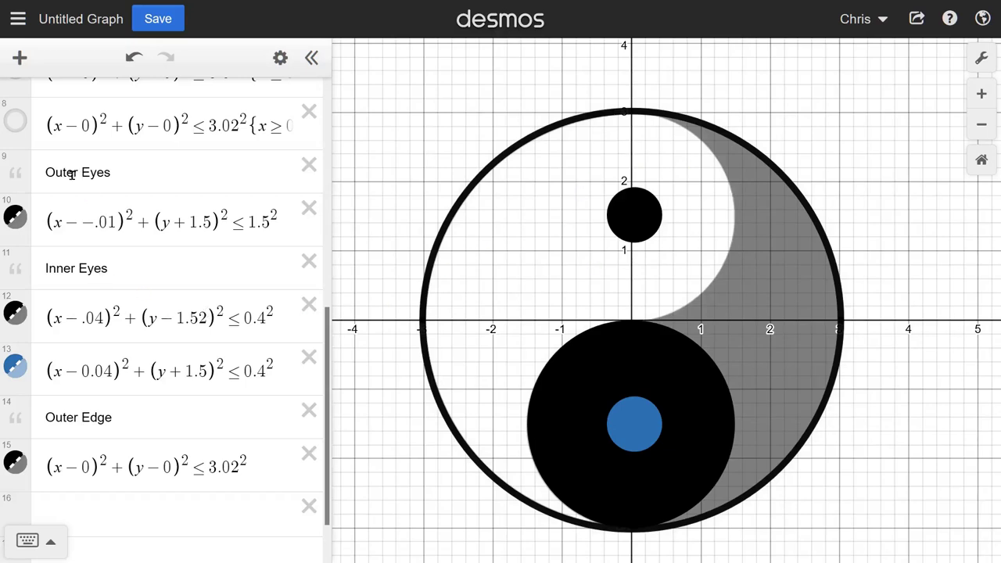
Add an expression directly below the "Outer Eyes" note and paste a copy of the outer eye circle's inequality into it.
{"action": "left_click", "coordinate": [119, 171]}
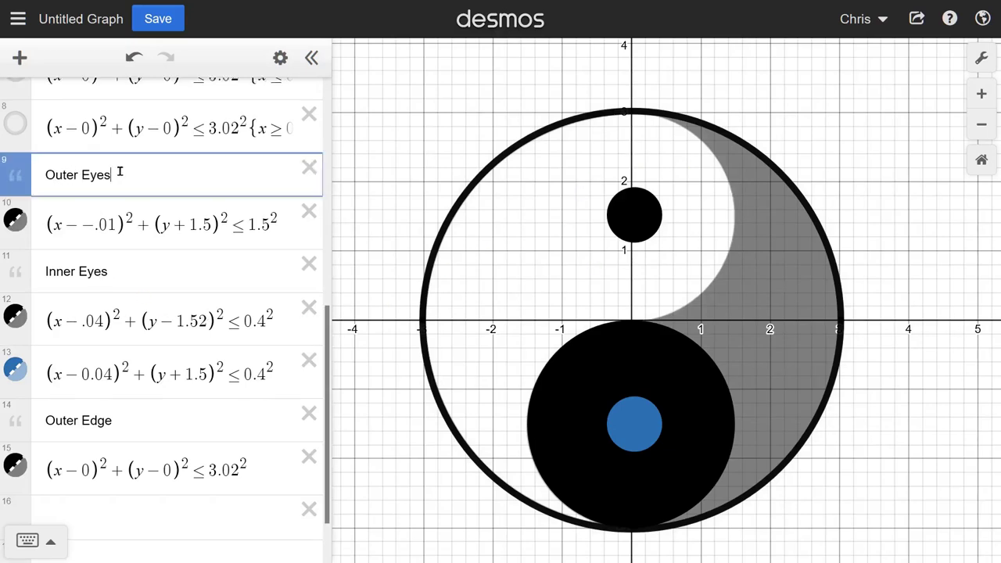
{"action": "left_click", "coordinate": [19, 57]}
{"action": "left_click", "coordinate": [57, 108]}
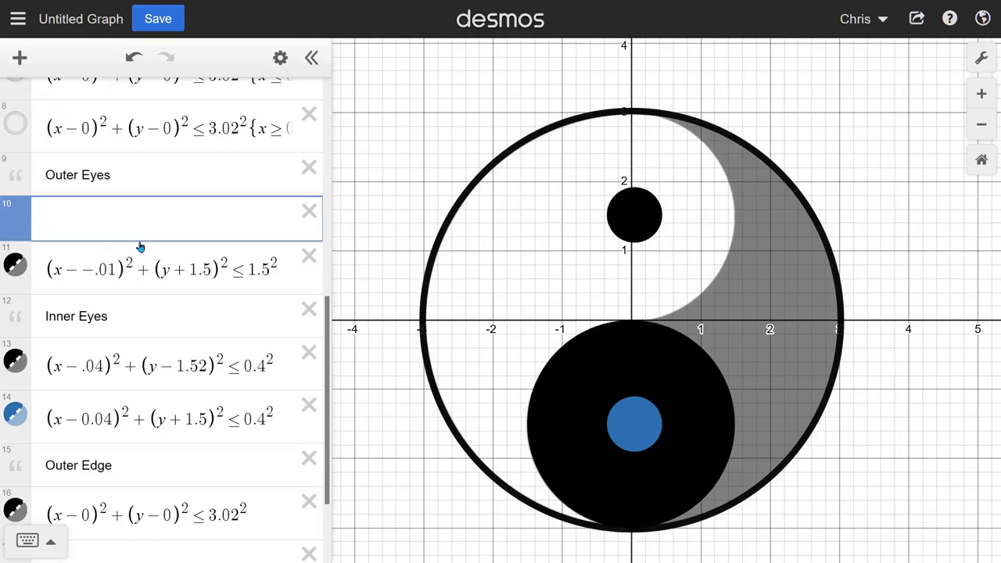
{"action": "left_click", "coordinate": [275, 269]}
{"action": "left_click_drag", "start_coordinate": [275, 269], "coordinate": [36, 273]}
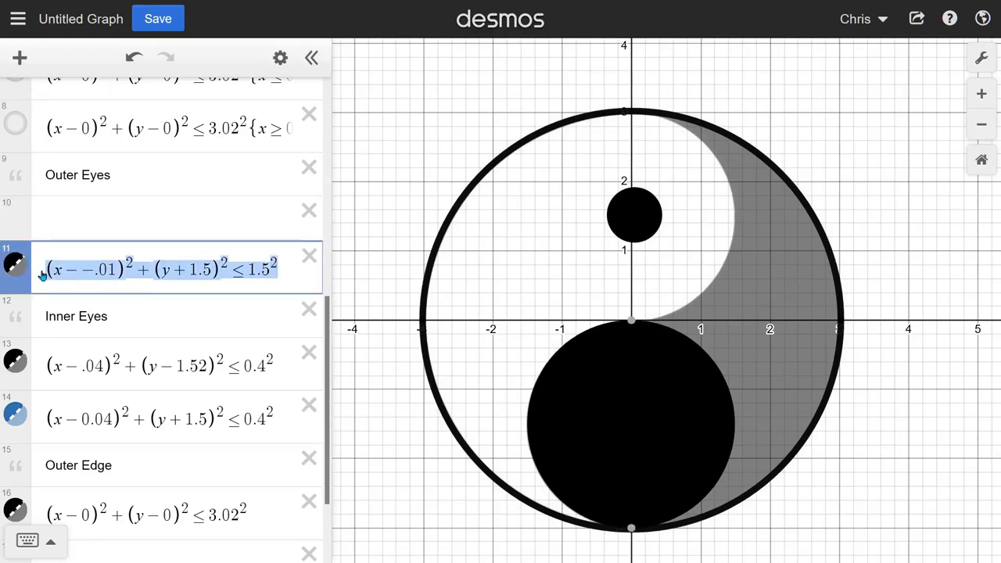
{"action": "left_click", "coordinate": [153, 210]}
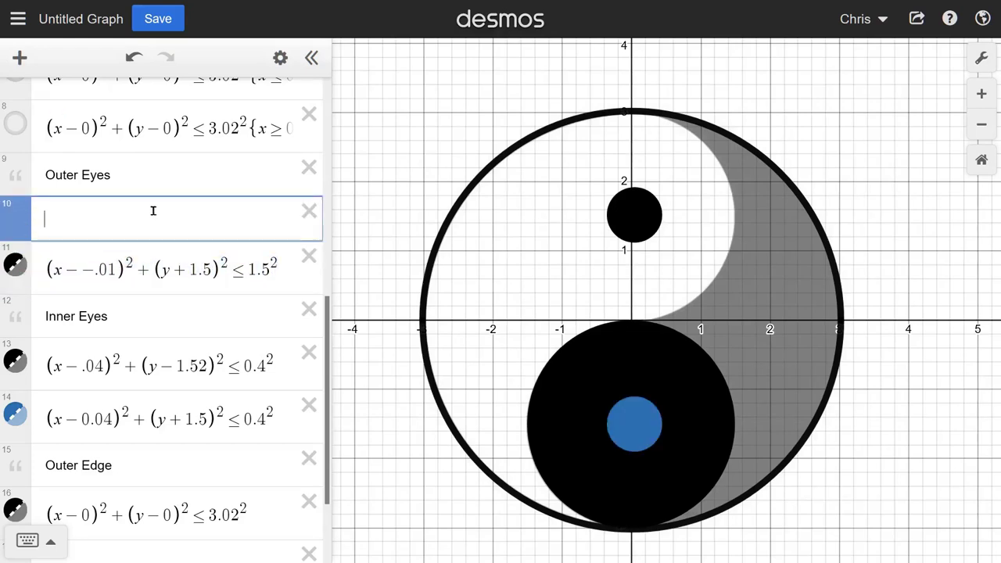
{"action": "type", "text": "(x--.01)^2+(y+1.5)^2≤1.5^2"}
Simplify the double minus to a plus in both outer eye inequalities so each begins with (x+.01)^2.
{"action": "left_click_drag", "start_coordinate": [62, 277], "coordinate": [92, 277]}
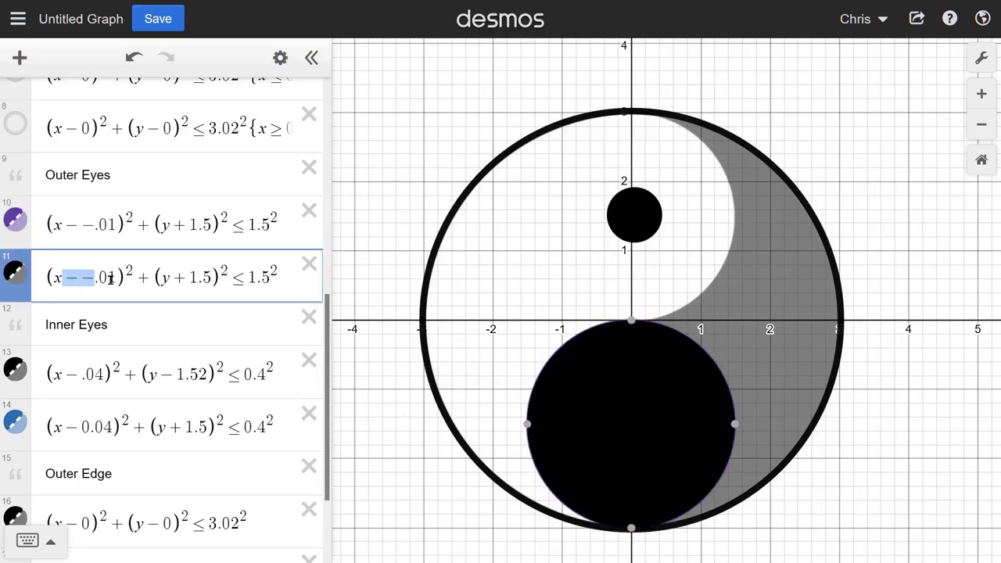
{"action": "type", "text": "+"}
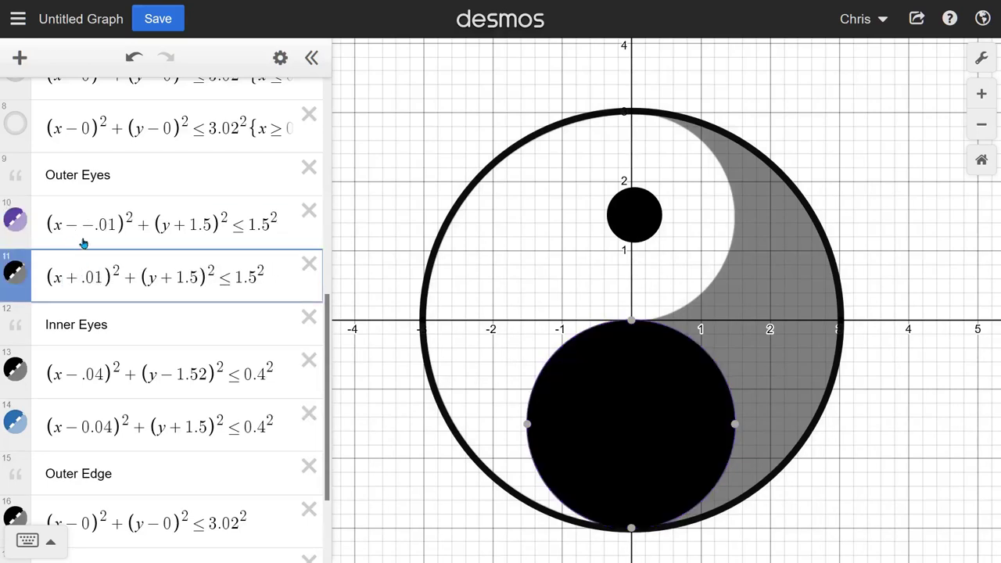
{"action": "left_click_drag", "start_coordinate": [94, 225], "coordinate": [67, 225]}
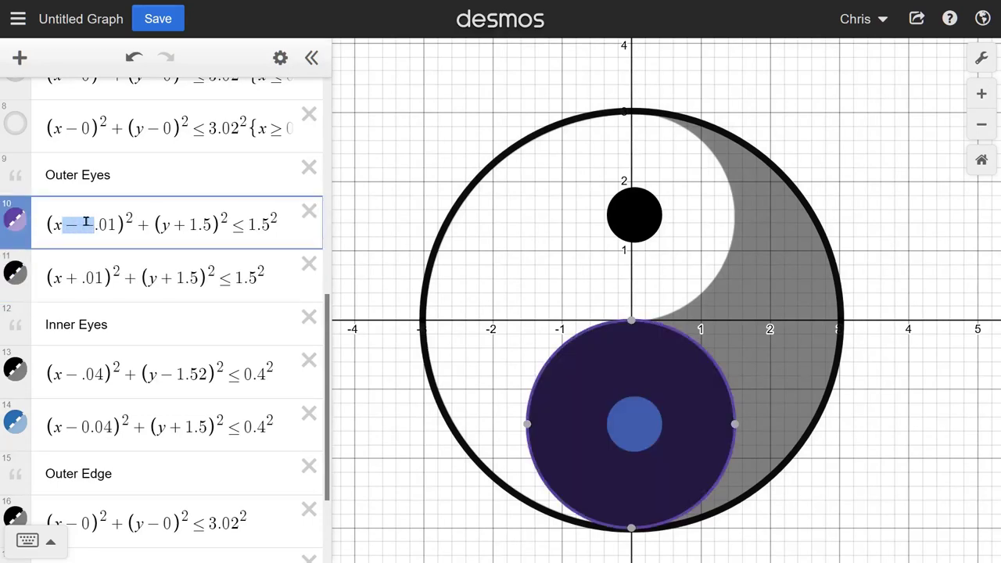
{"action": "type", "text": "+"}
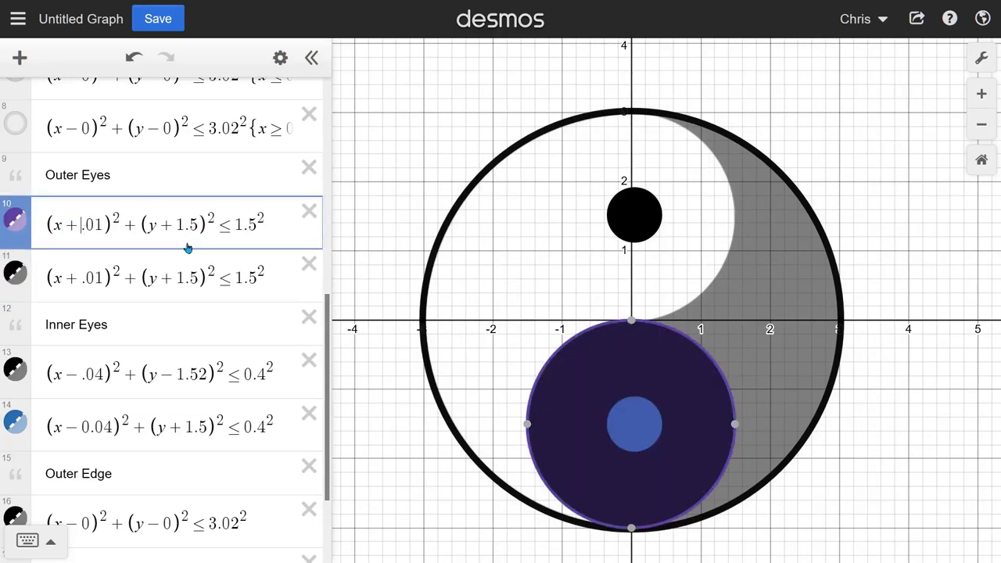
Set the line thickness of the copied purple outer eye circle to 0.
{"action": "left_click", "coordinate": [17, 223]}
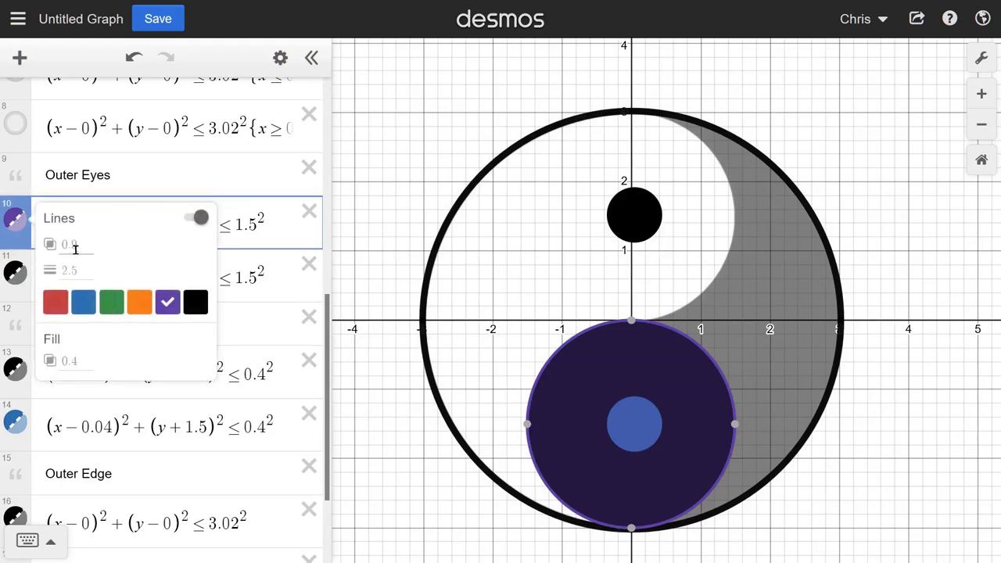
{"action": "left_click", "coordinate": [79, 269]}
{"action": "type", "text": "0"}
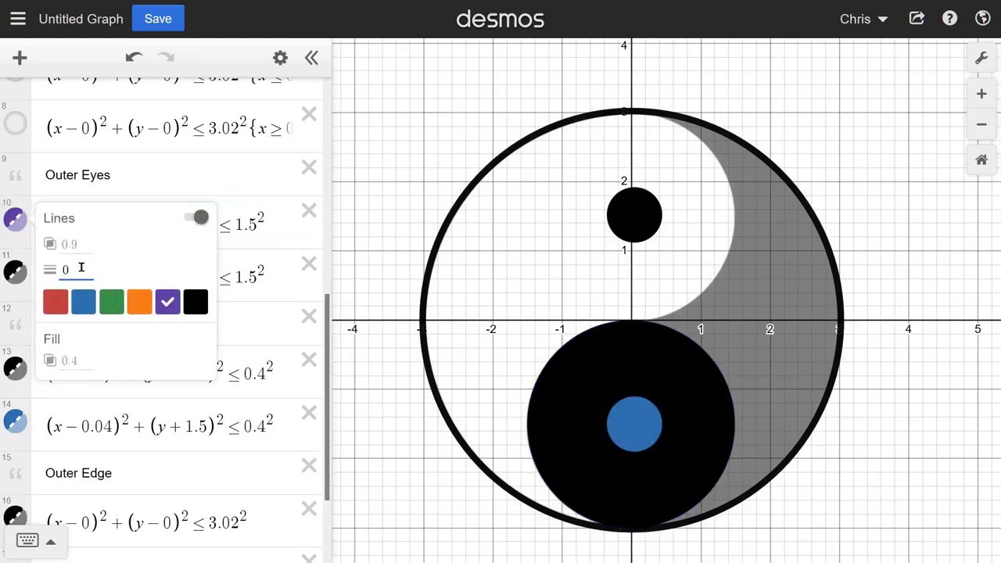
{"action": "left_click", "coordinate": [270, 225]}
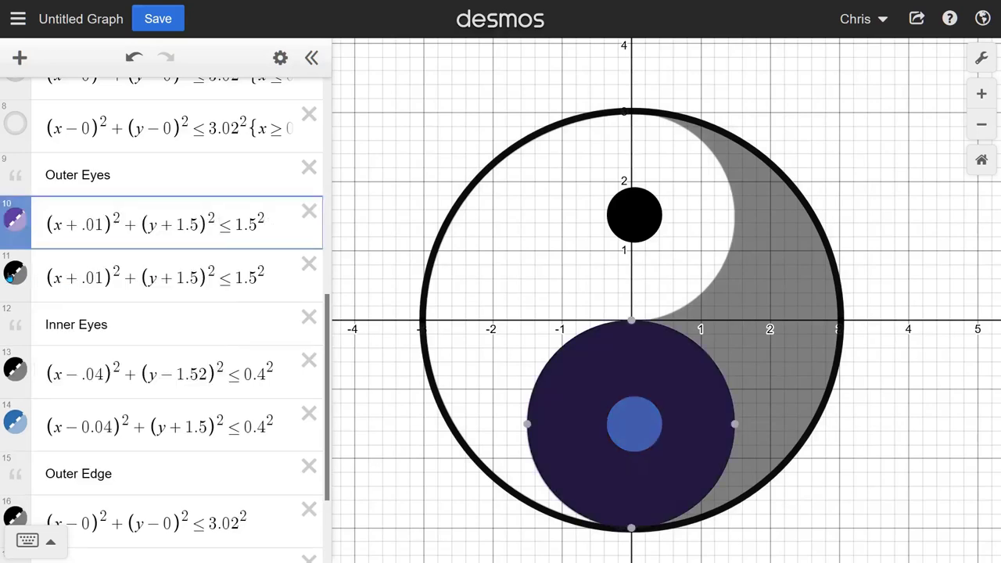
Hide the black outer eye circle and change the purple copy's y term to (y-1.5)^2.
{"action": "left_click", "coordinate": [17, 273]}
{"action": "left_click", "coordinate": [17, 273]}
{"action": "left_click", "coordinate": [20, 272]}
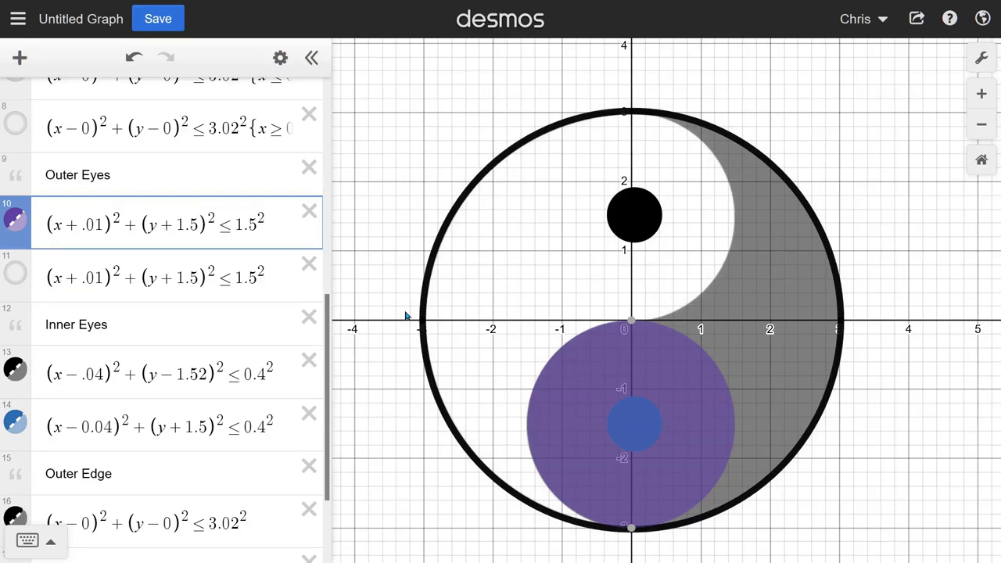
{"action": "left_click_drag", "start_coordinate": [158, 225], "coordinate": [188, 225]}
{"action": "left_click", "coordinate": [176, 226]}
{"action": "double_click", "coordinate": [165, 225]}
{"action": "type", "text": "-"}
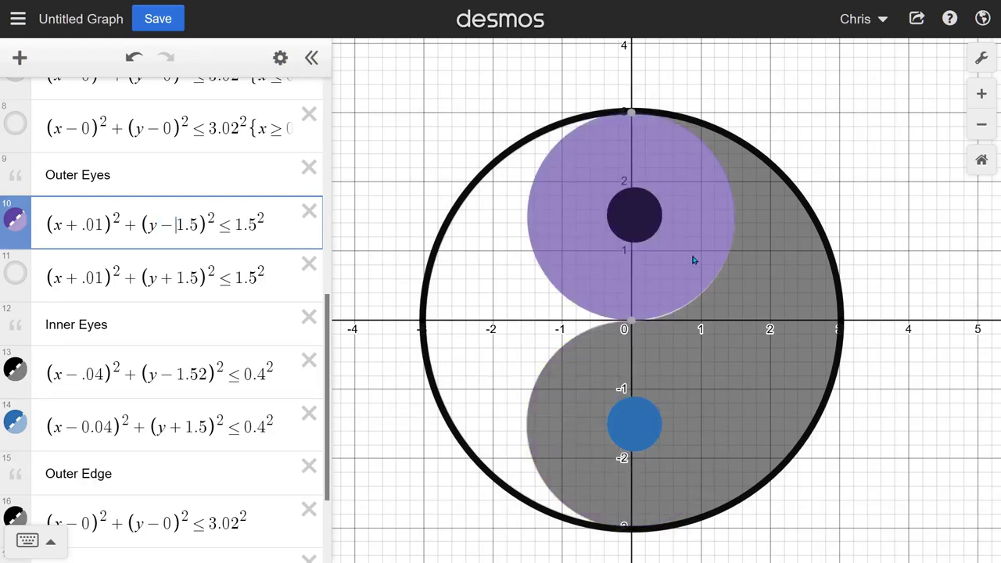
Fine-tune the purple outer eye's y term to (y-1.4895)^2 and widen the expression list slightly.
{"action": "scroll", "coordinate": [694, 260], "scroll_direction": "up", "scroll_amount": 2}
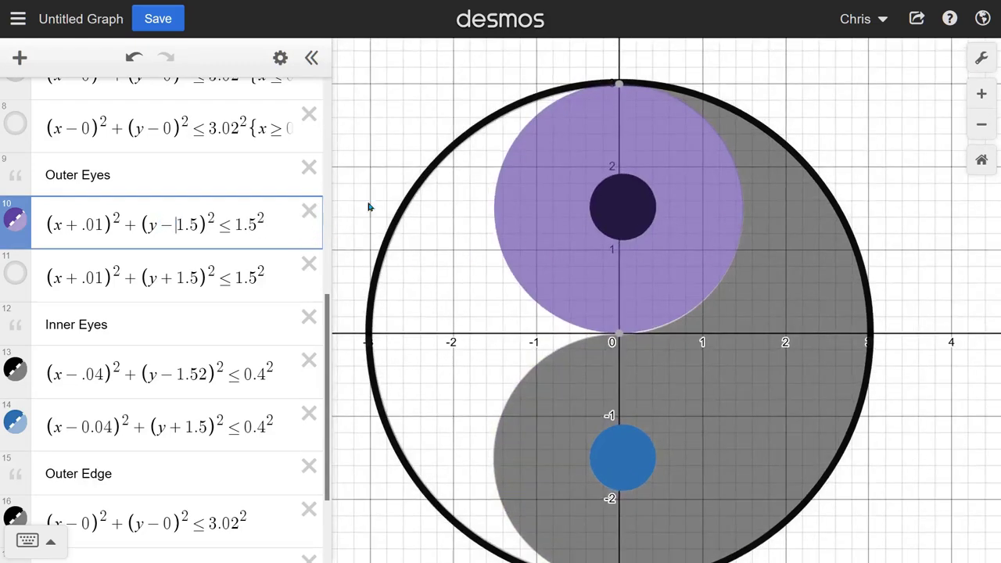
{"action": "scroll", "coordinate": [212, 326], "scroll_direction": "up", "scroll_amount": 5}
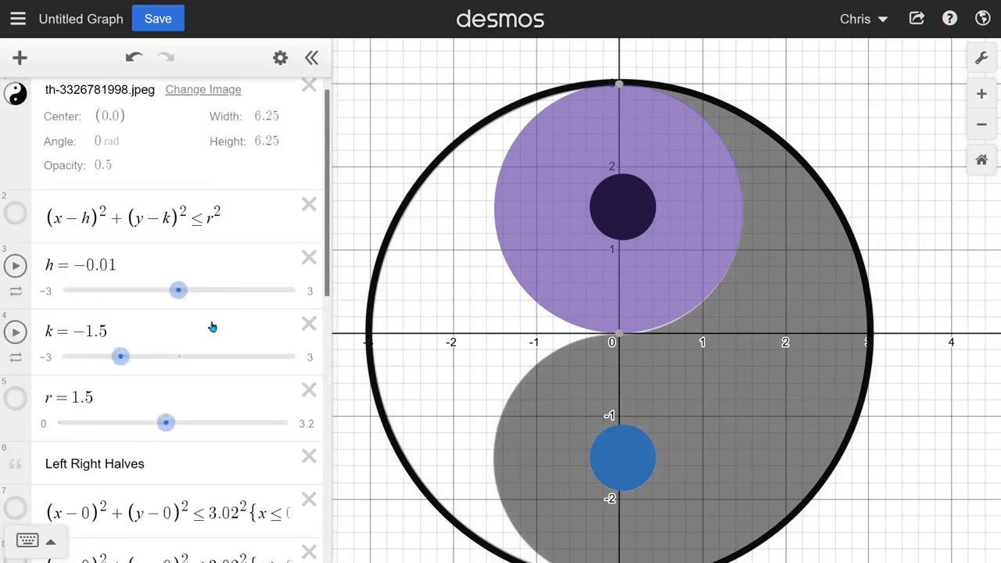
{"action": "scroll", "coordinate": [210, 327], "scroll_direction": "down", "scroll_amount": 2}
{"action": "scroll", "coordinate": [198, 368], "scroll_direction": "down", "scroll_amount": 2}
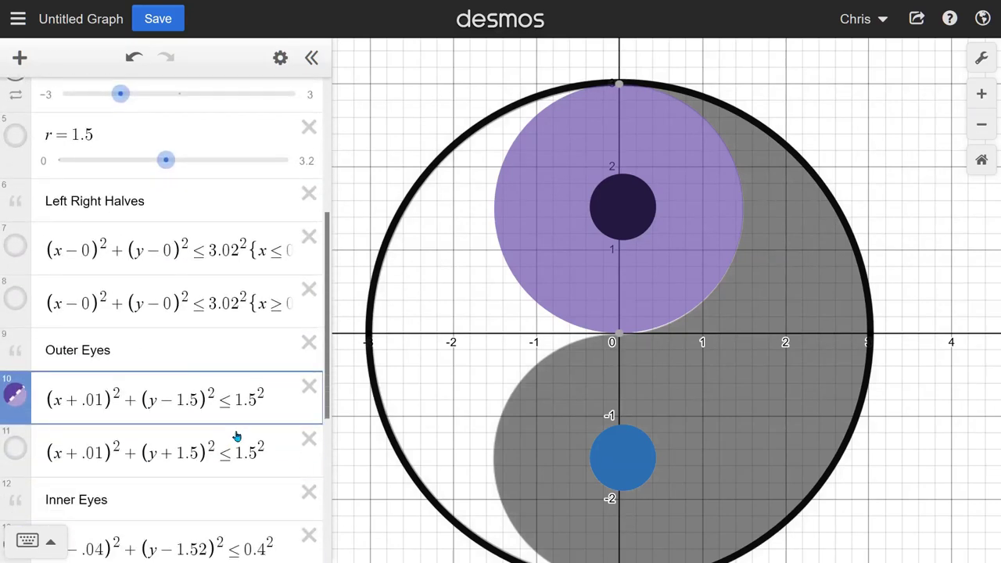
{"action": "type", "text": "4"}
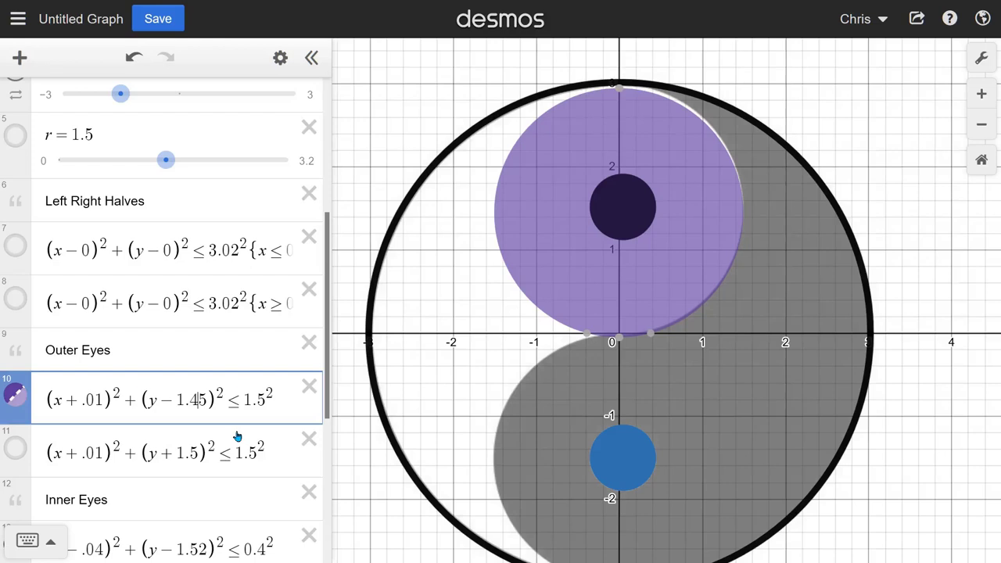
{"action": "type", "text": "9"}
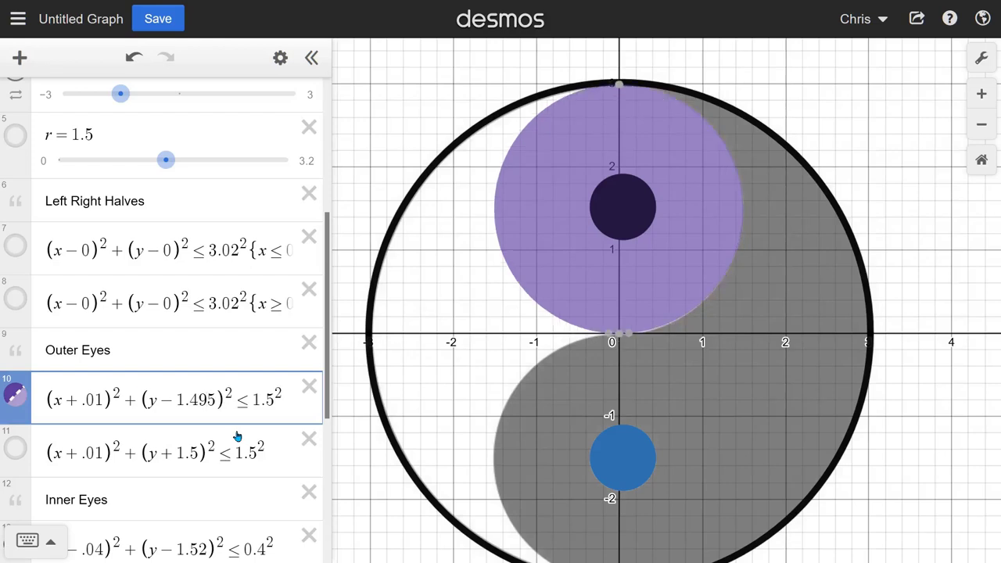
{"action": "key", "text": "BackSpace"}
{"action": "type", "text": "8"}
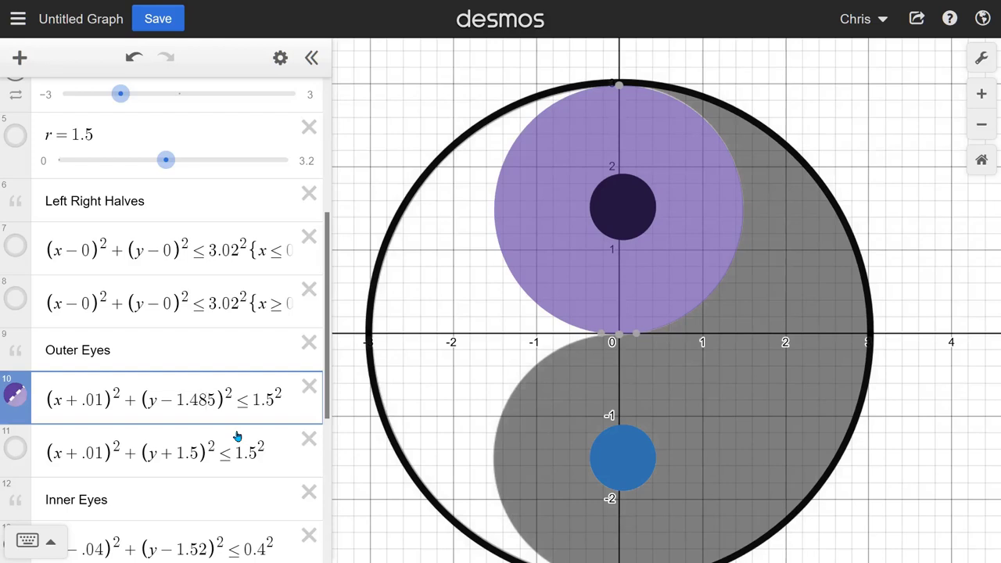
{"action": "type", "text": "8"}
{"action": "key", "text": "BackSpace"}
{"action": "type", "text": "9"}
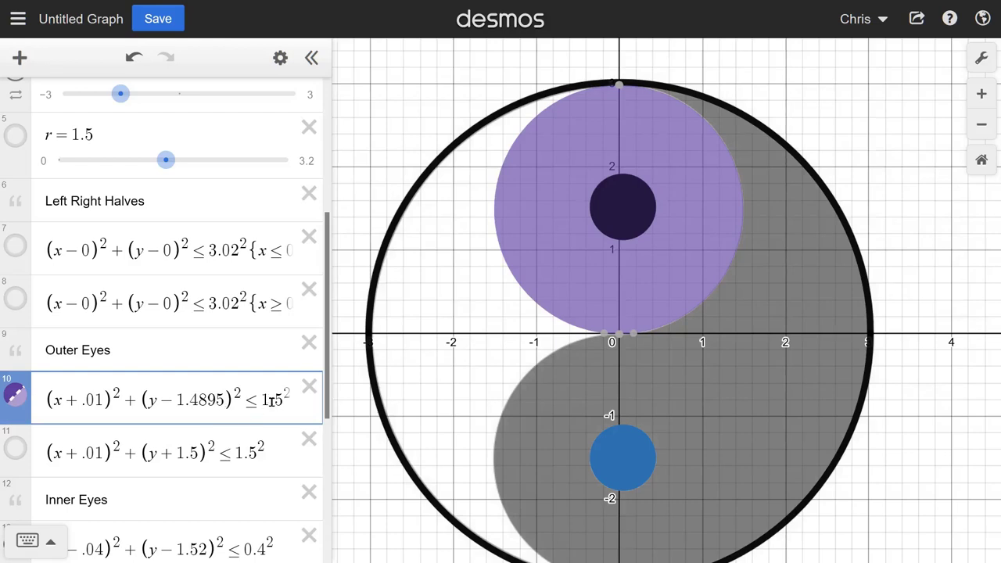
{"action": "left_click_drag", "start_coordinate": [331, 404], "coordinate": [344, 406]}
{"action": "left_click_drag", "start_coordinate": [614, 358], "coordinate": [681, 322]}
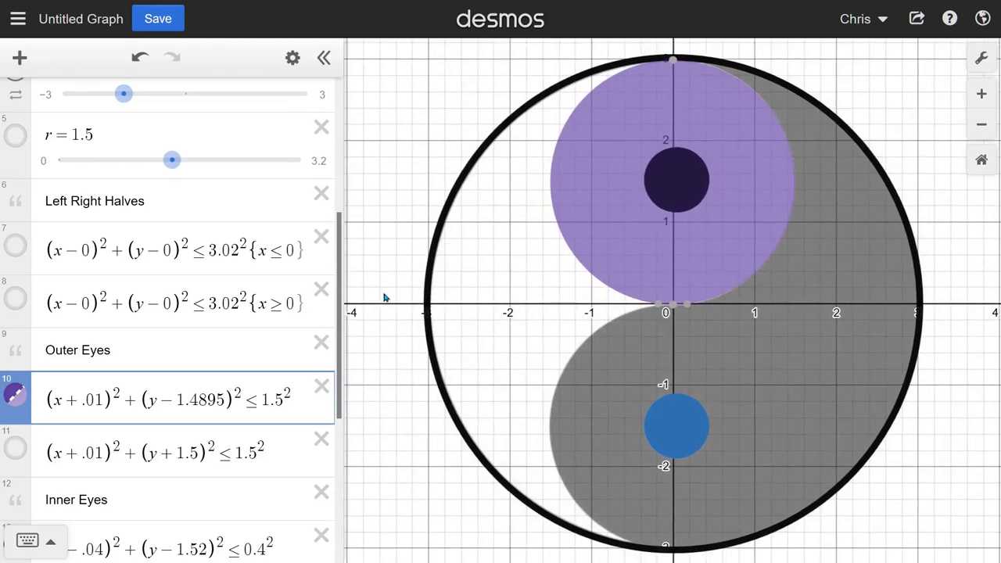
Try radii of 1.52 and 1.51 for the purple outer eye circle.
{"action": "left_click_drag", "start_coordinate": [273, 399], "coordinate": [283, 400]}
{"action": "key", "text": "Right"}
{"action": "type", "text": "2"}
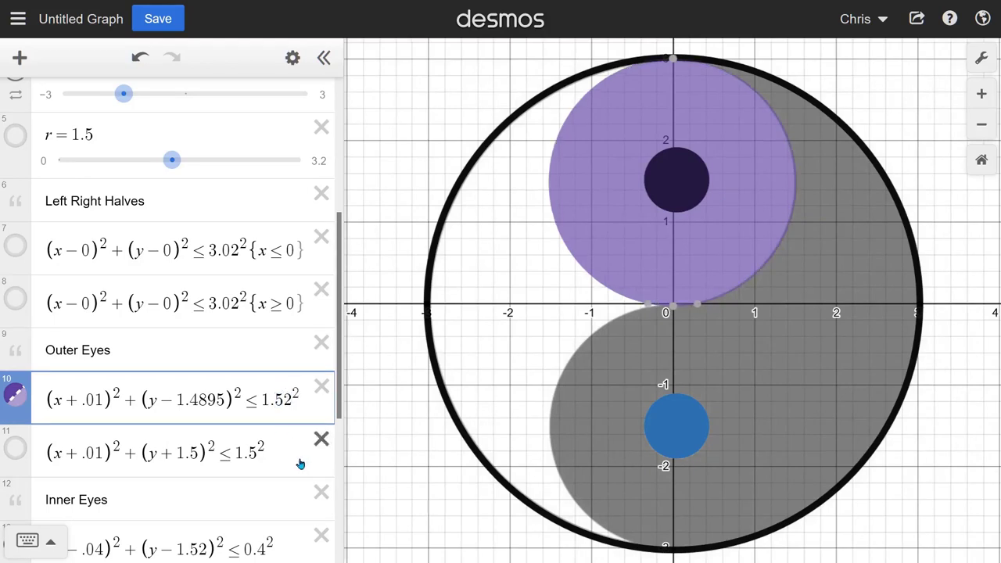
{"action": "key", "text": "BackSpace"}
{"action": "type", "text": "1"}
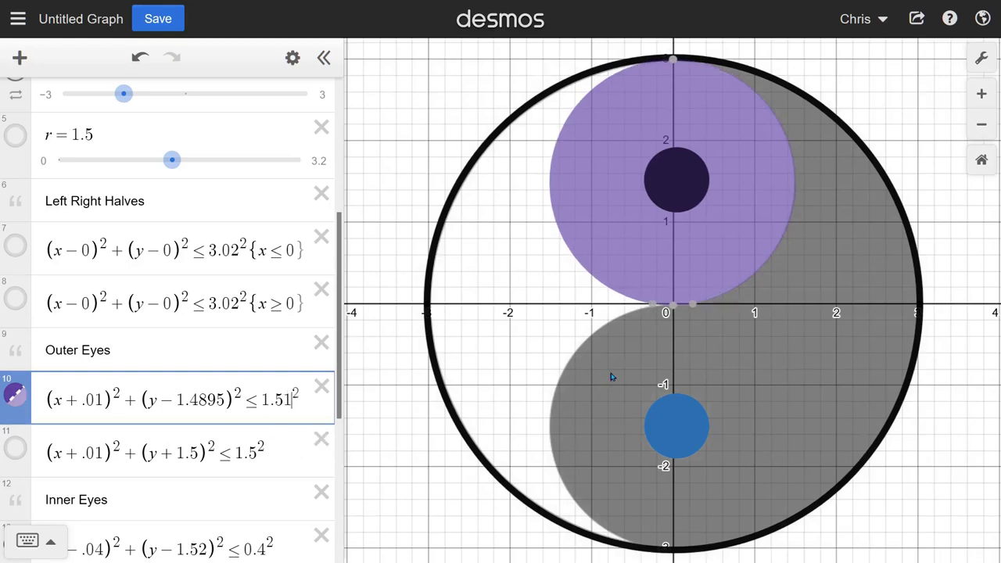
{"action": "key", "text": "BackSpace"}
{"action": "type", "text": "0"}
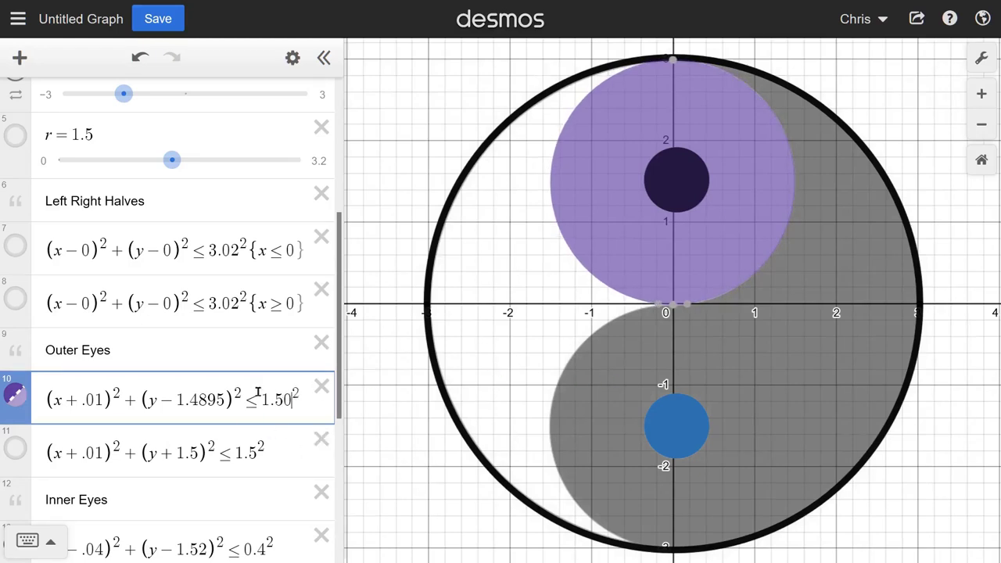
Fine-tune the purple outer eye circle's radius in thousandths, ending with 1.505.
{"action": "type", "text": "5"}
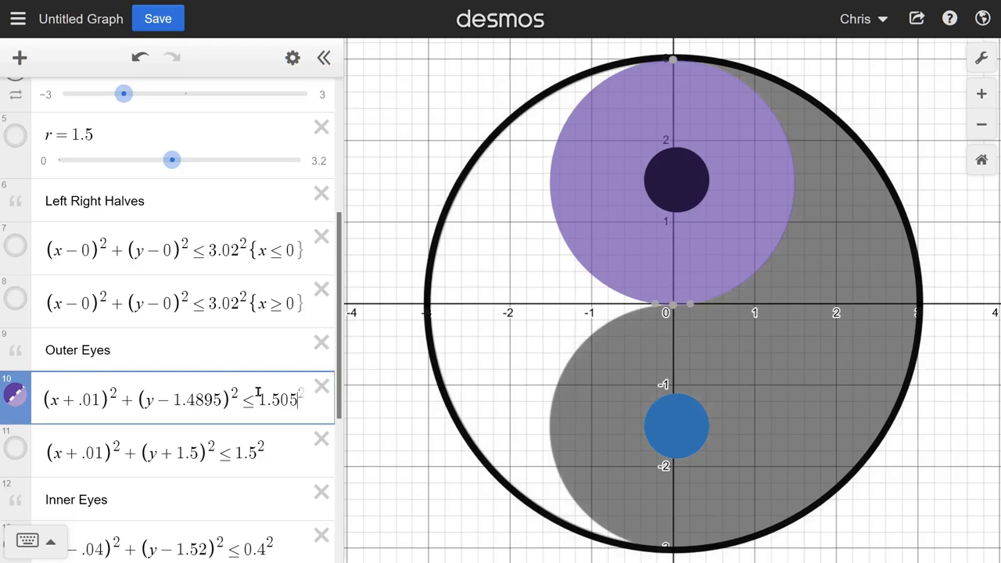
{"action": "key", "text": "BackSpace"}
{"action": "type", "text": "4"}
{"action": "key", "text": "BackSpace"}
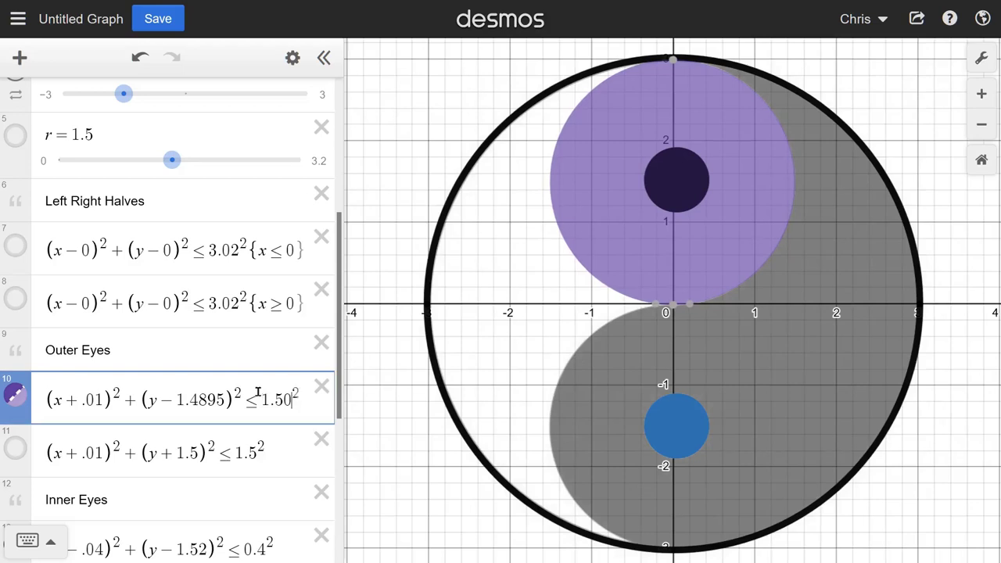
{"action": "type", "text": "3"}
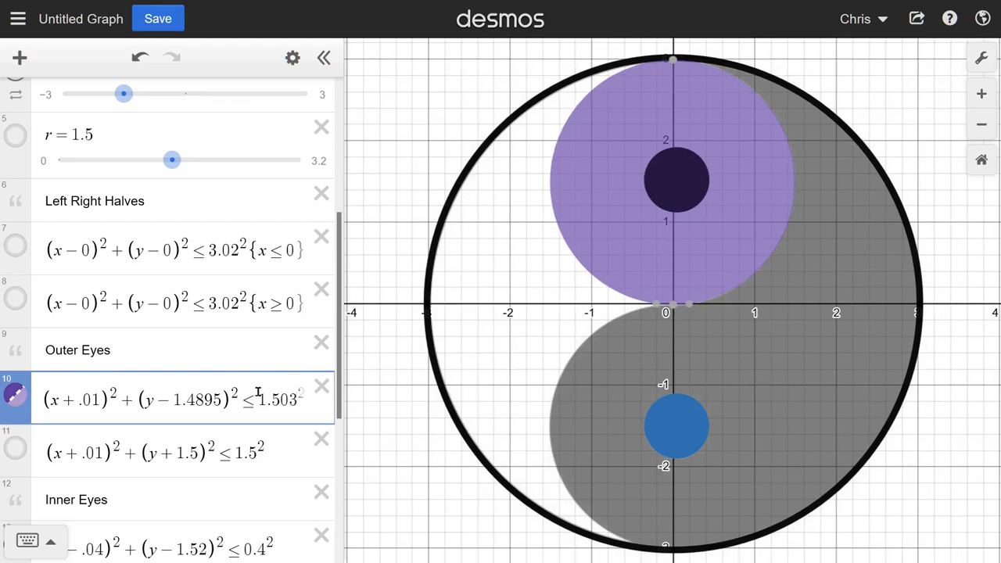
{"action": "key", "text": "BackSpace"}
{"action": "type", "text": "5"}
{"action": "key", "text": "BackSpace"}
{"action": "type", "text": "45"}
{"action": "key", "text": "BackSpace"}
{"action": "key", "text": "BackSpace"}
{"action": "type", "text": "5"}
{"action": "left_click", "coordinate": [384, 240]}
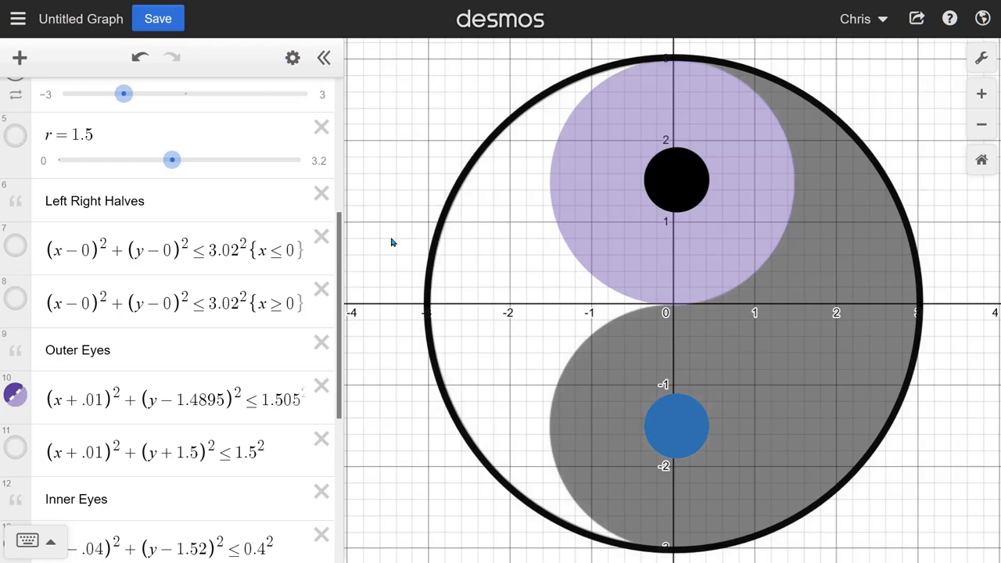
Set the purple outer eye circle's fill opacity to 1 and recolor it blue.
{"action": "left_click", "coordinate": [20, 399]}
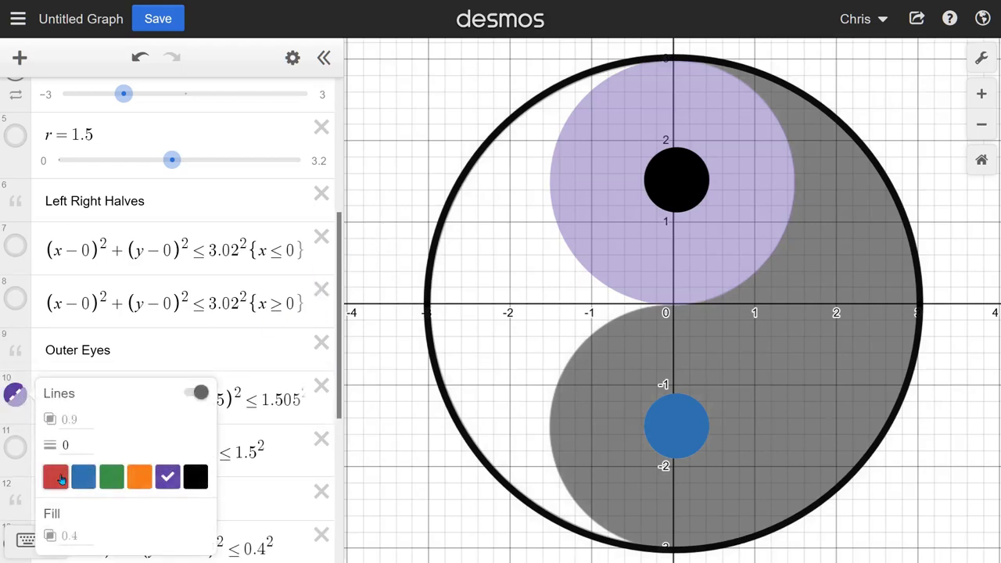
{"action": "left_click", "coordinate": [80, 535]}
{"action": "type", "text": "1"}
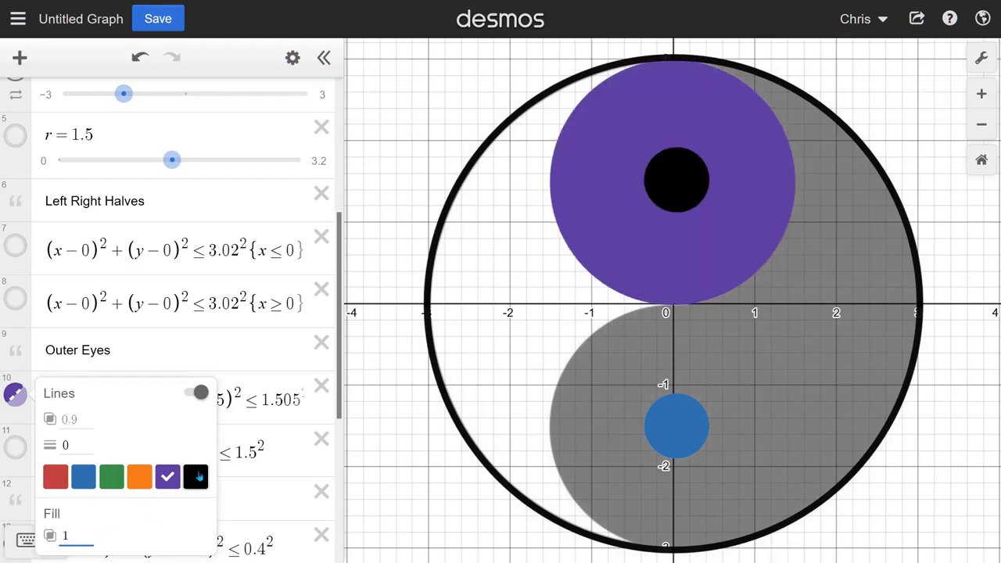
{"action": "left_click", "coordinate": [83, 476]}
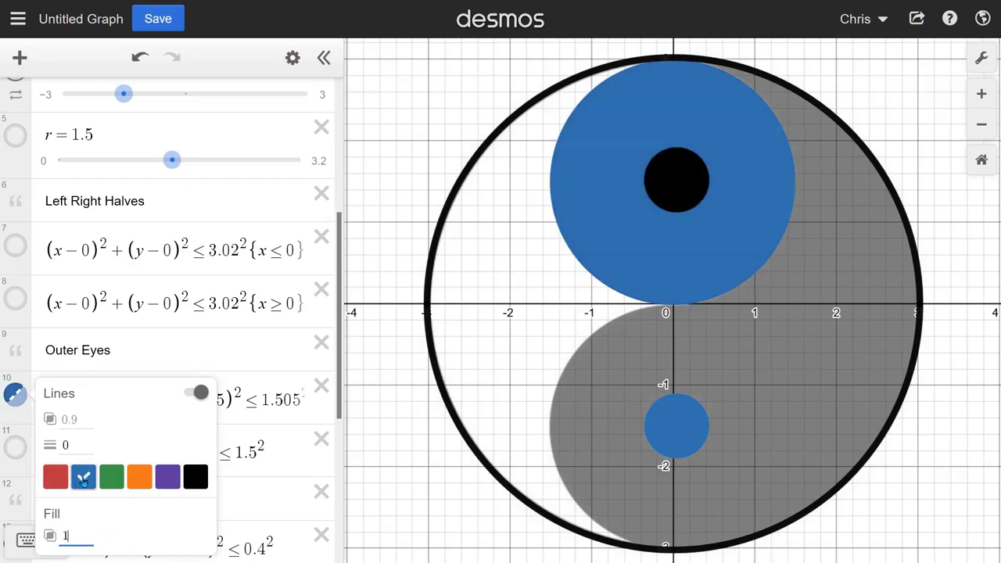
{"action": "left_click", "coordinate": [268, 352]}
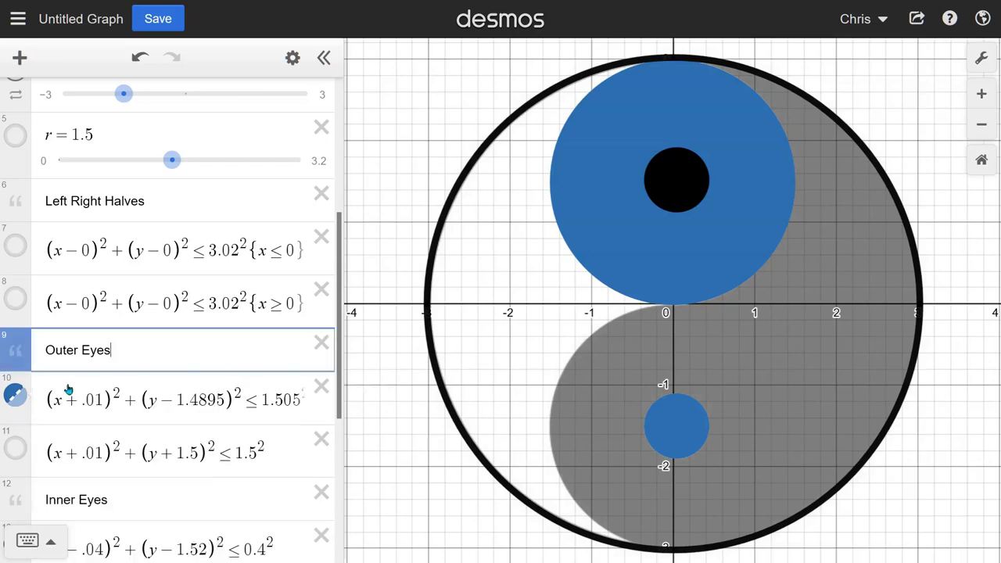
Try placing the blue outer eye inequality among the inner eye circles, and return it directly below the "Outer Eyes" note.
{"action": "scroll", "coordinate": [102, 383], "scroll_direction": "down", "scroll_amount": 1}
{"action": "scroll", "coordinate": [16, 414], "scroll_direction": "down", "scroll_amount": 2}
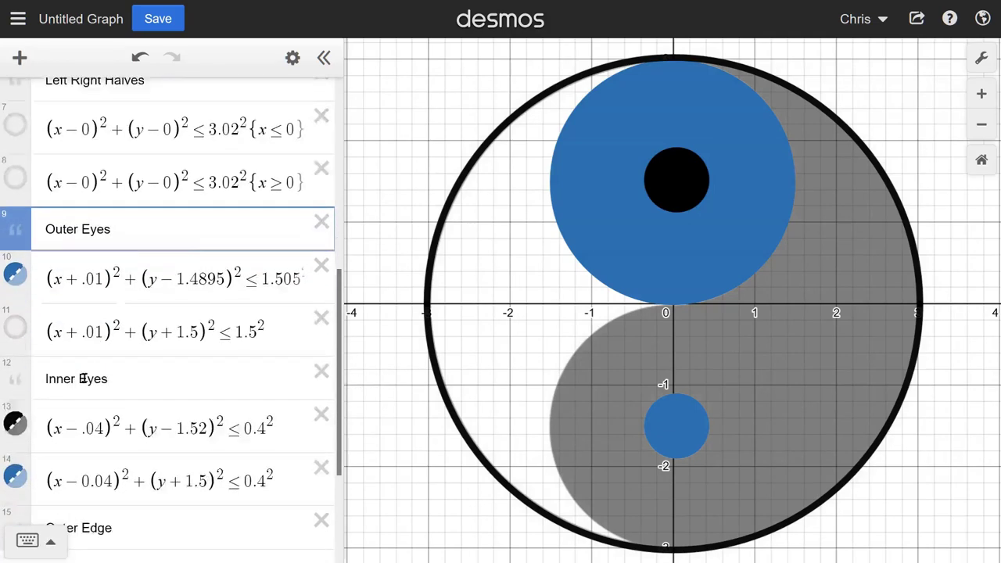
{"action": "left_click", "coordinate": [12, 372]}
{"action": "left_click", "coordinate": [13, 373]}
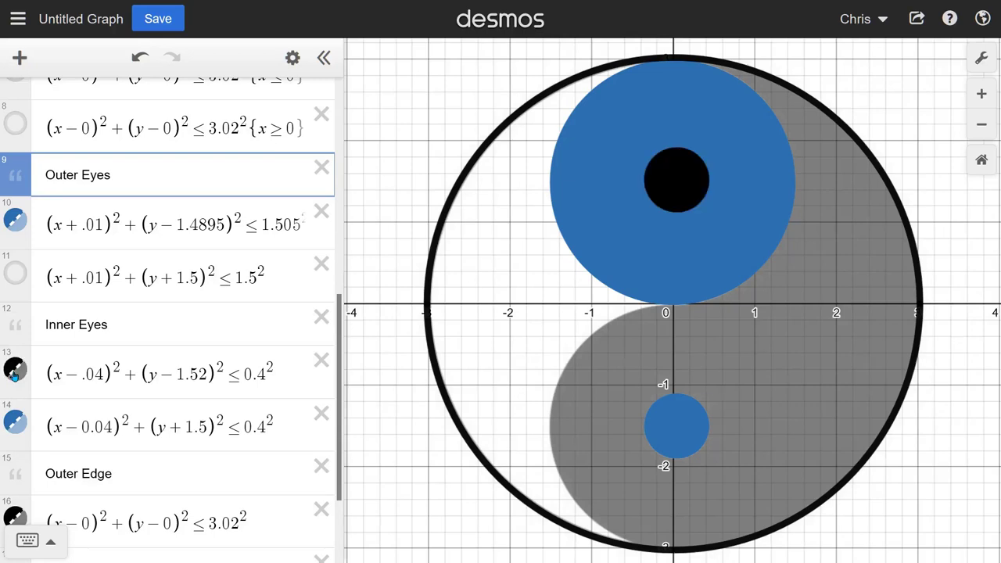
{"action": "left_click_drag", "start_coordinate": [15, 223], "coordinate": [19, 381]}
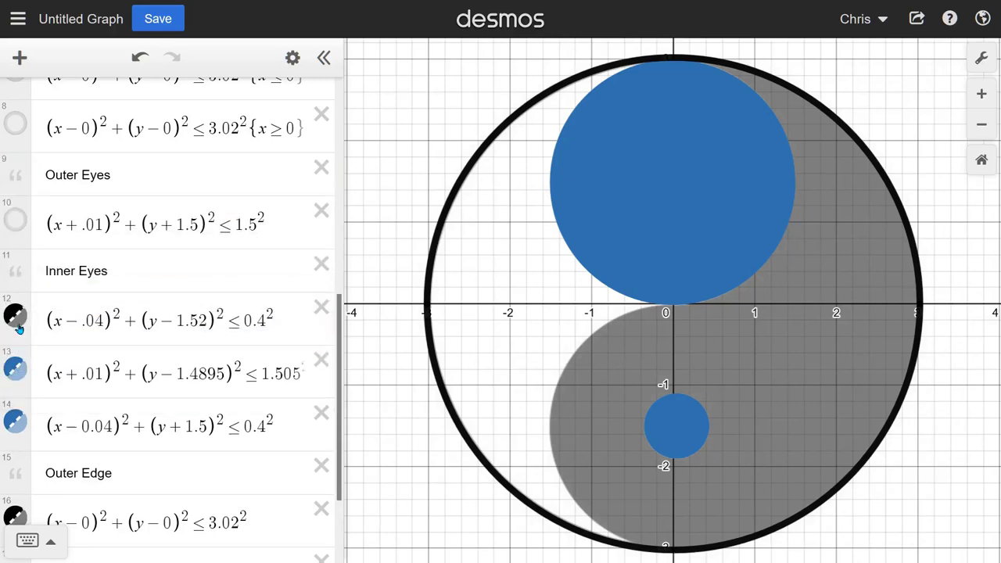
{"action": "left_click_drag", "start_coordinate": [18, 322], "coordinate": [18, 374]}
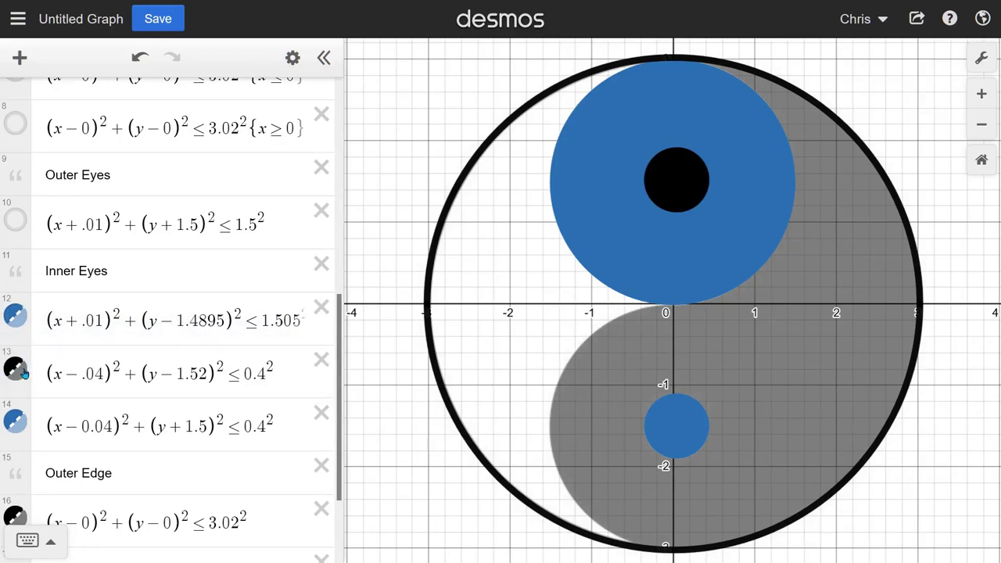
{"action": "left_click_drag", "start_coordinate": [17, 314], "coordinate": [17, 219]}
Show the black outer eye circle and both half circles under "Left Right Halves" again.
{"action": "left_click", "coordinate": [14, 276]}
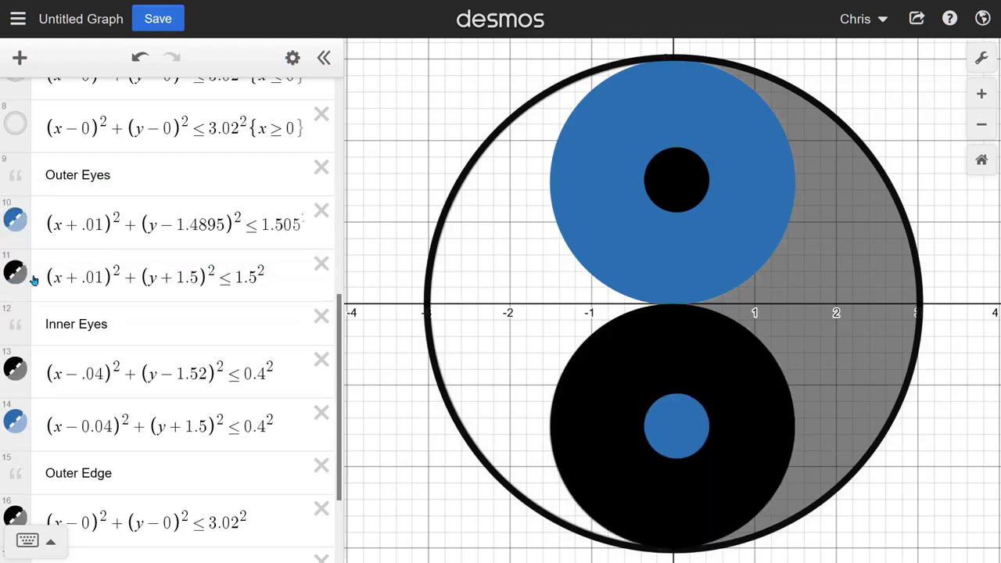
{"action": "scroll", "coordinate": [47, 285], "scroll_direction": "up", "scroll_amount": 1}
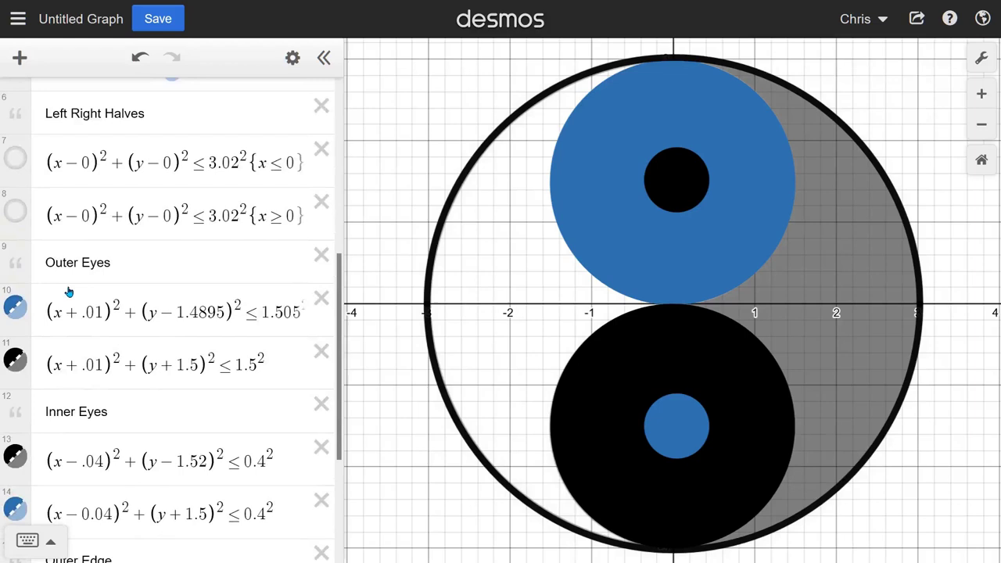
{"action": "left_click", "coordinate": [17, 161]}
{"action": "left_click", "coordinate": [17, 212]}
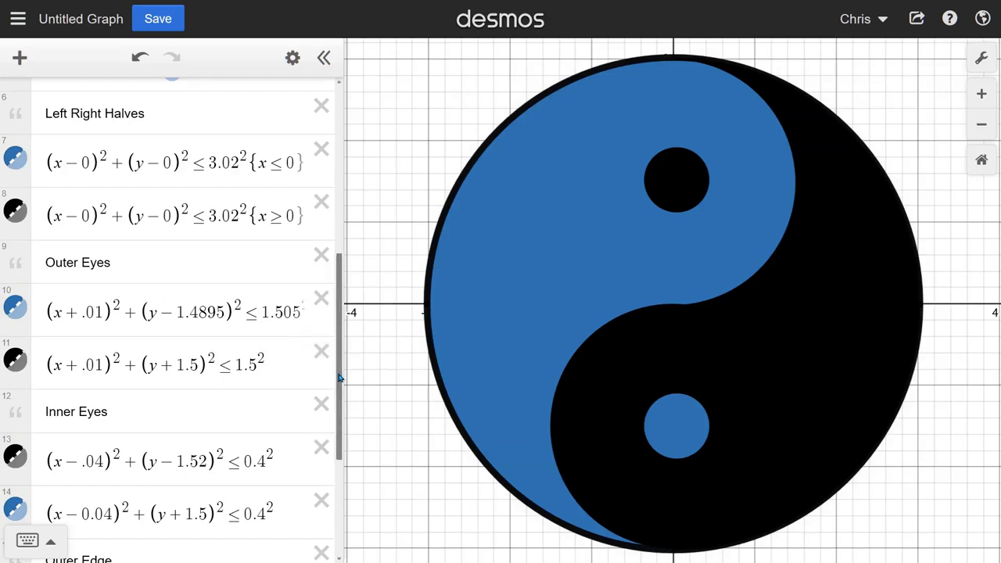
Delete the empty expression below the "Outer Edge" circle's inequality.
{"action": "mouse_move", "coordinate": [339, 378]}
{"action": "left_mouse_down"}
{"action": "mouse_move", "coordinate": [338, 357]}
{"action": "mouse_move", "coordinate": [342, 373]}
{"action": "left_mouse_up"}
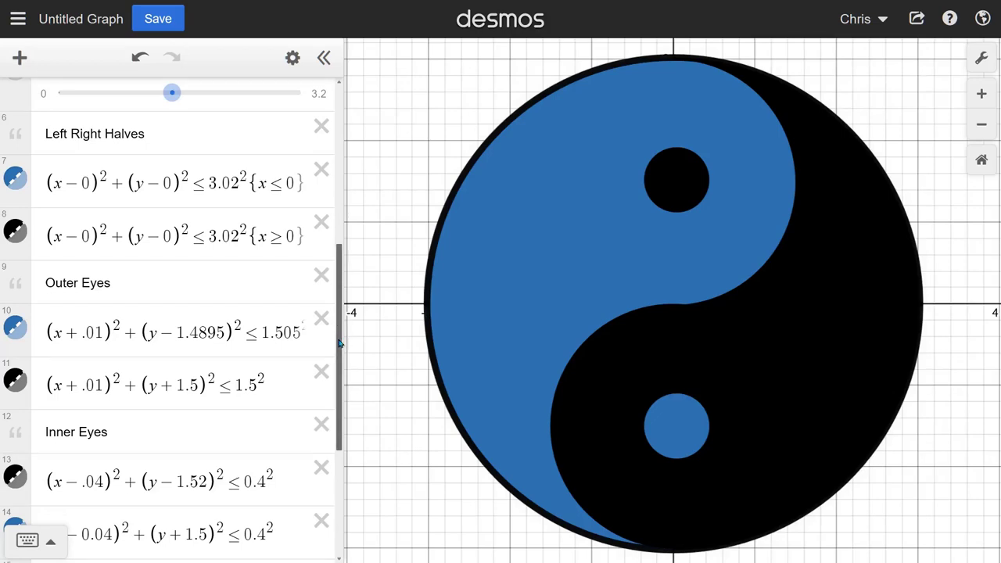
{"action": "left_click_drag", "start_coordinate": [341, 343], "coordinate": [349, 459]}
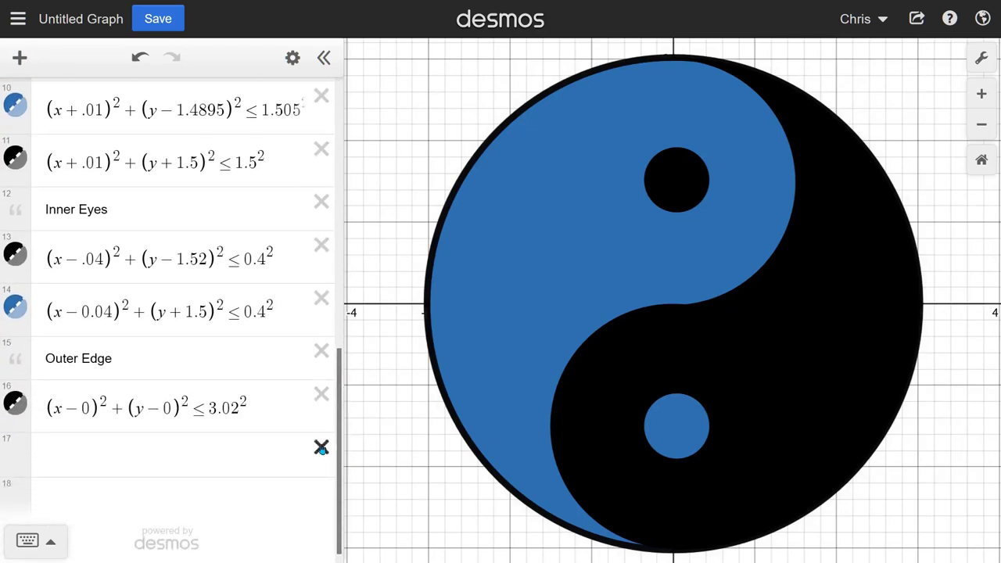
{"action": "left_click", "coordinate": [321, 448]}
Add the restriction {x<=0} to the black inner eye circle's inequality.
{"action": "mouse_move", "coordinate": [340, 479]}
{"action": "left_mouse_down"}
{"action": "mouse_move", "coordinate": [342, 454]}
{"action": "mouse_move", "coordinate": [344, 463]}
{"action": "left_mouse_up"}
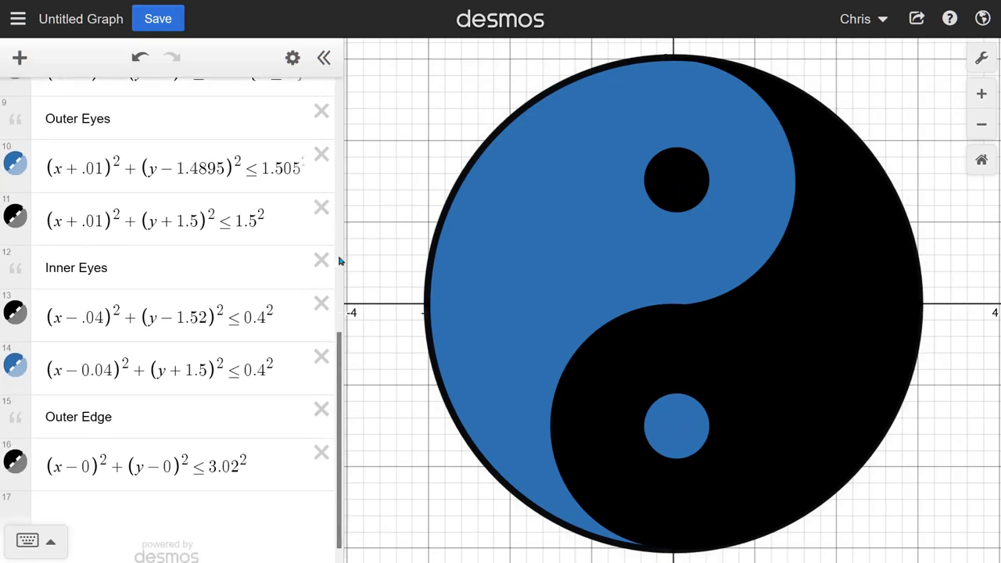
{"action": "left_click", "coordinate": [122, 266]}
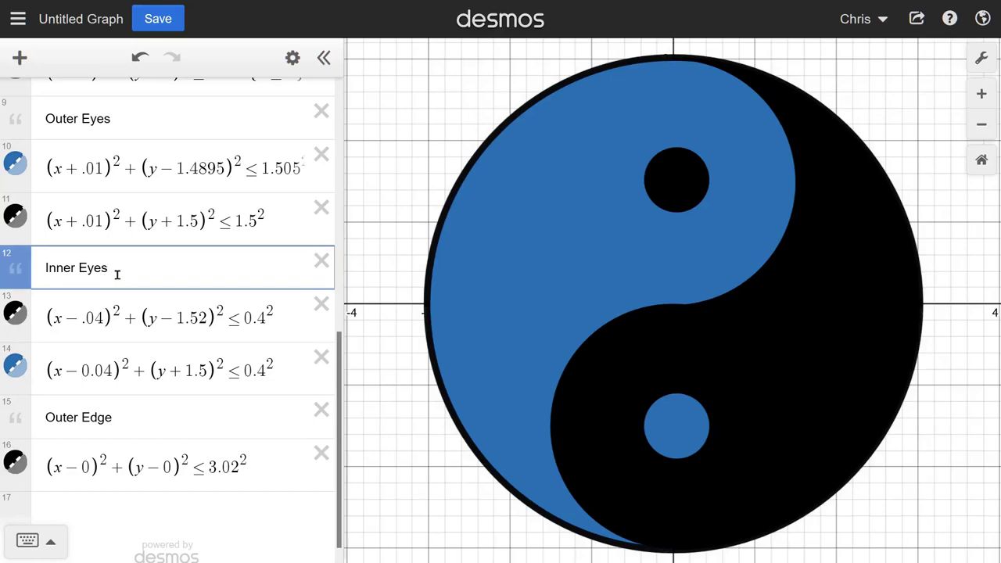
{"action": "left_click", "coordinate": [275, 317]}
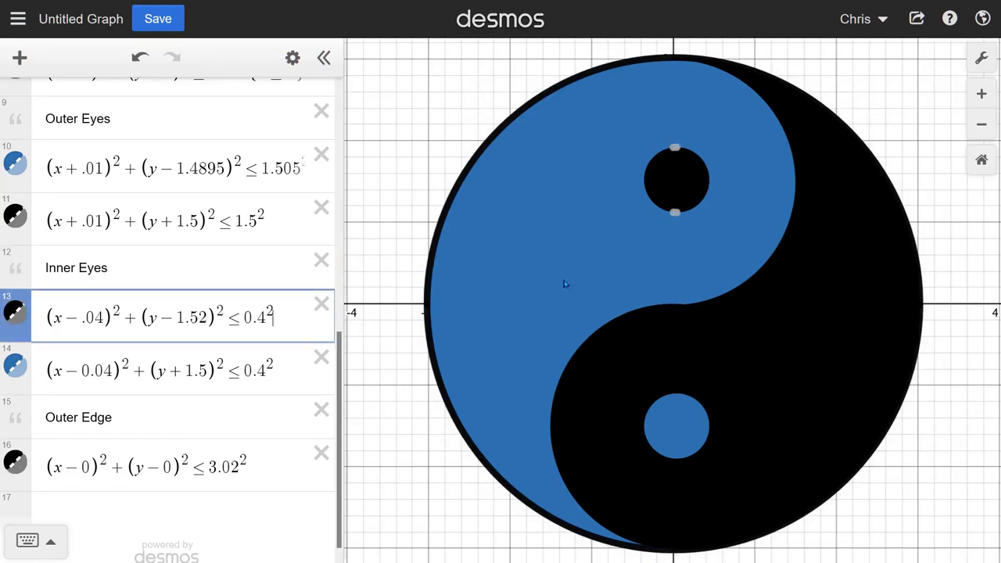
{"action": "type", "text": "{"}
{"action": "type", "text": "x<="}
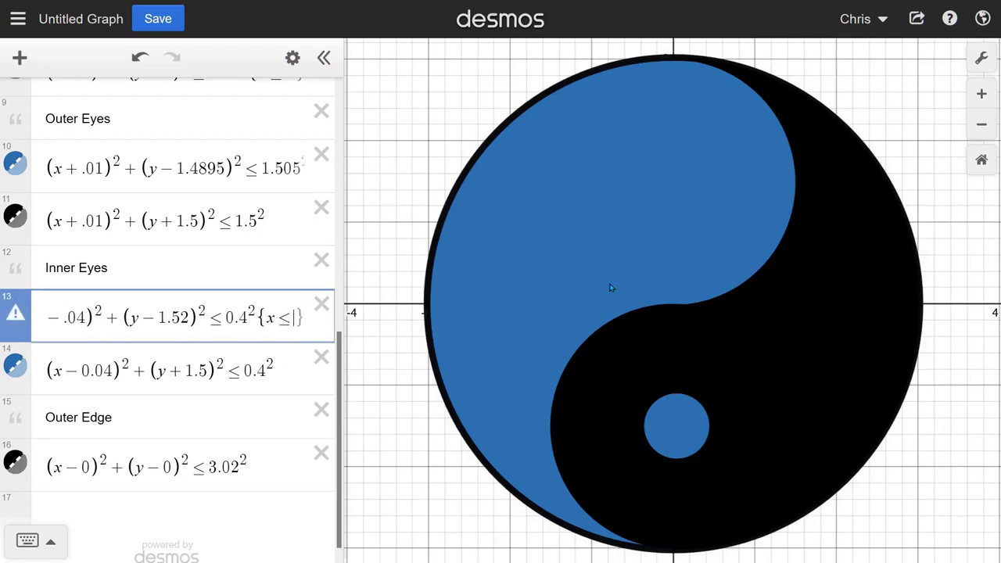
{"action": "type", "text": "0"}
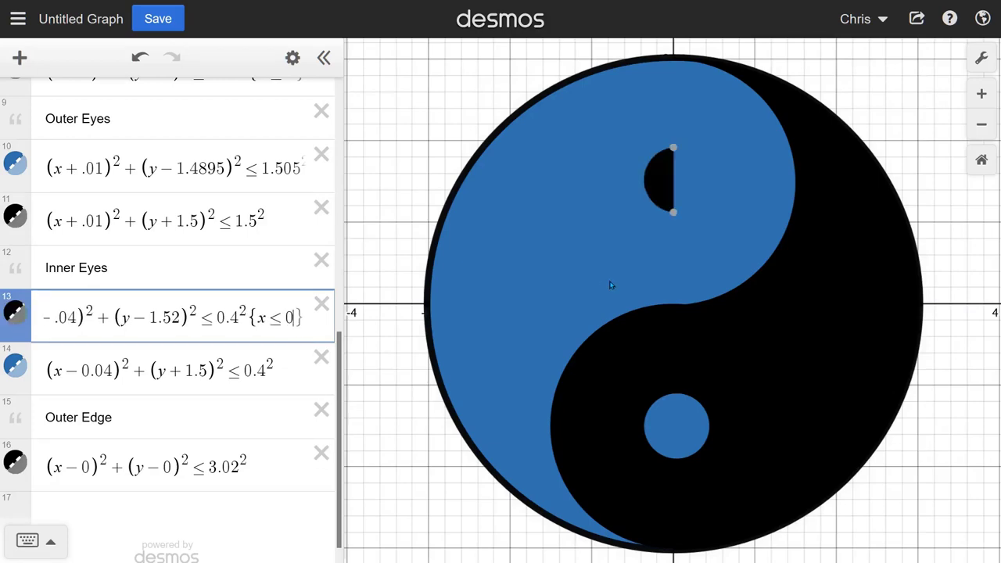
Try replacing the restriction on the black inner eye circle's inequality with {y<1.52}.
{"action": "double_click", "coordinate": [258, 318]}
{"action": "type", "text": "y"}
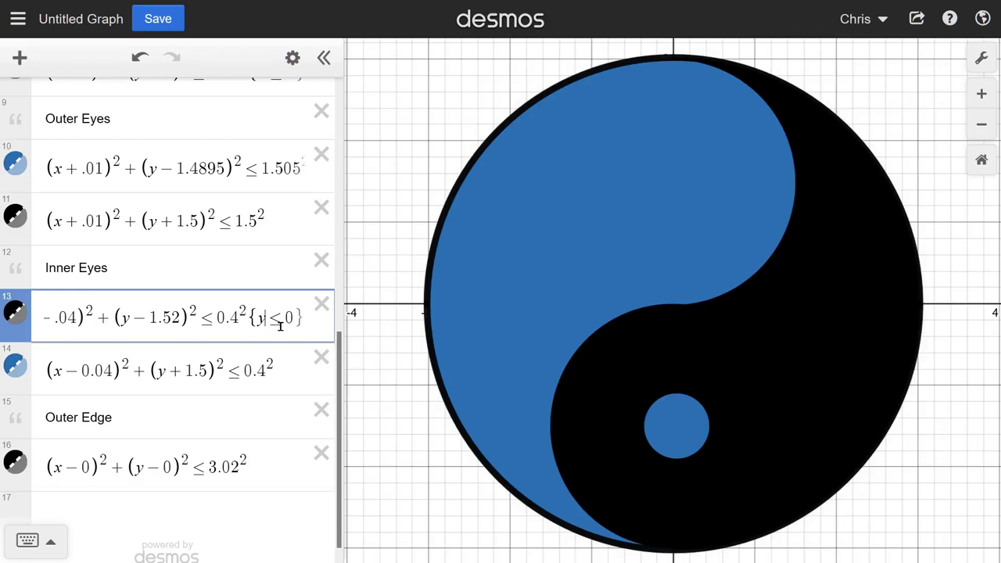
{"action": "key", "text": "ctrl+z"}
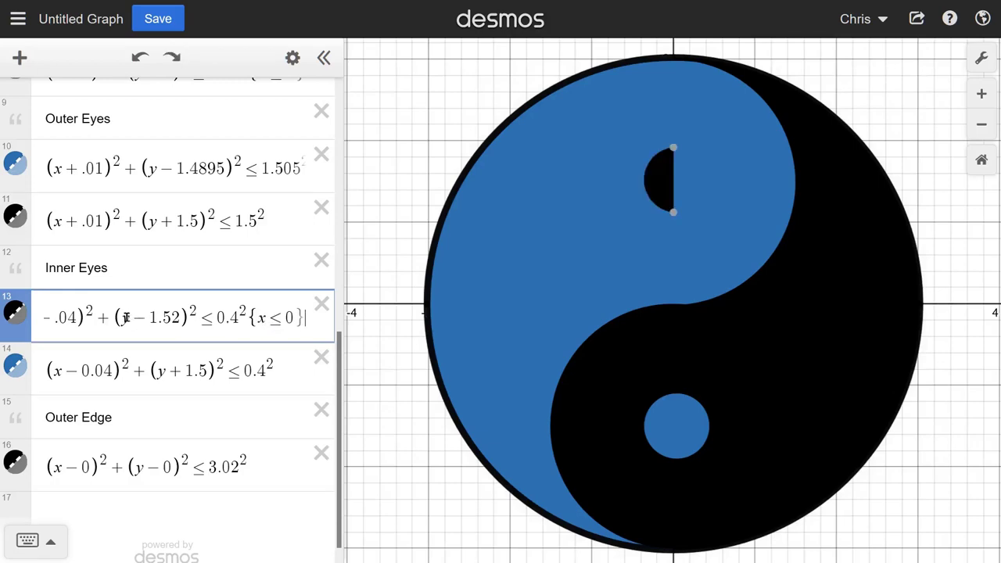
{"action": "left_click_drag", "start_coordinate": [122, 317], "coordinate": [181, 318]}
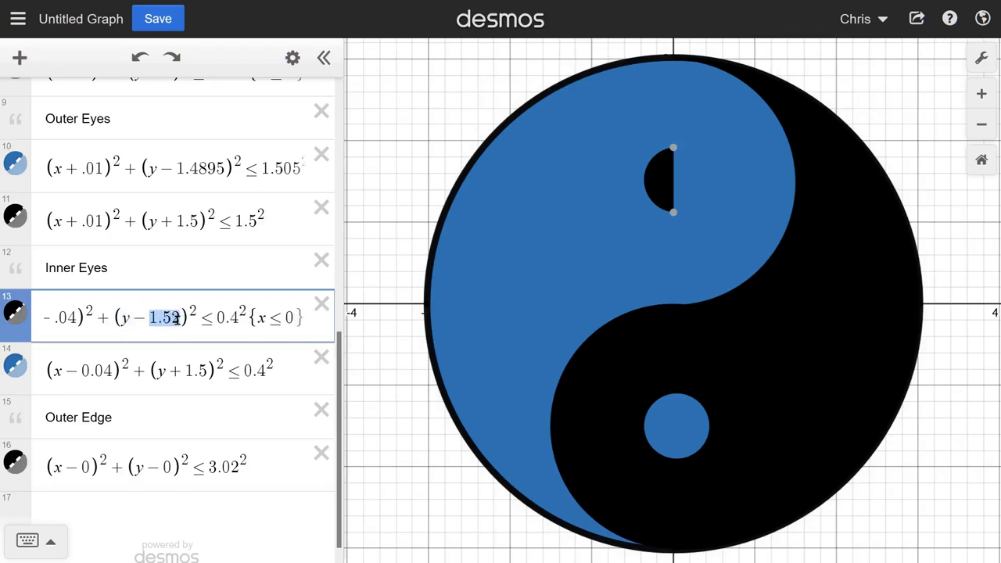
{"action": "left_click_drag", "start_coordinate": [254, 318], "coordinate": [295, 318]}
{"action": "type", "text": "y < 1.5"}
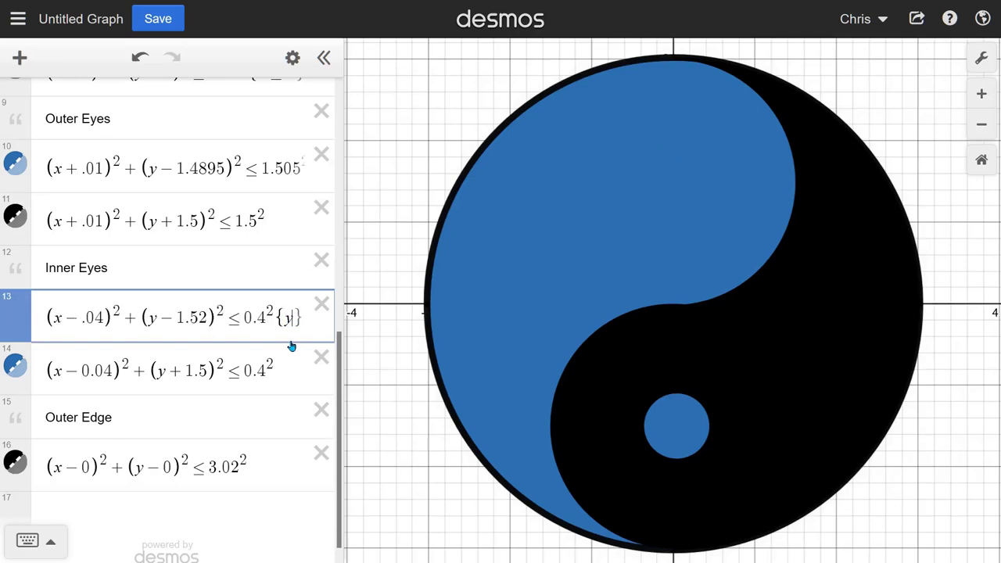
{"action": "type", "text": "2"}
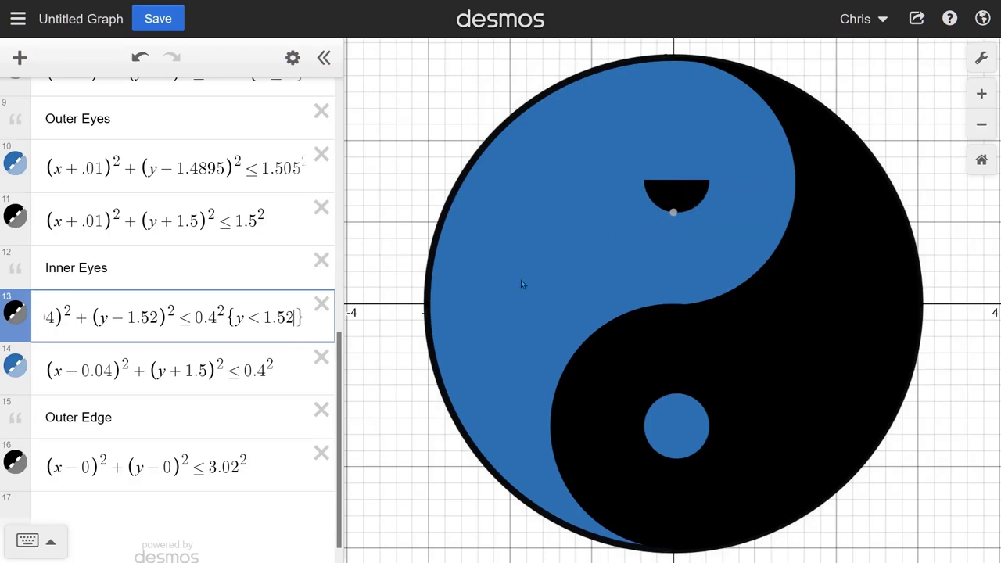
Try 1.9, 1.6 and 1.8 as the upper y limit in the black inner eye circle's restriction.
{"action": "key", "text": "shift+Left"}
{"action": "key", "text": "shift+Left"}
{"action": "type", "text": "9"}
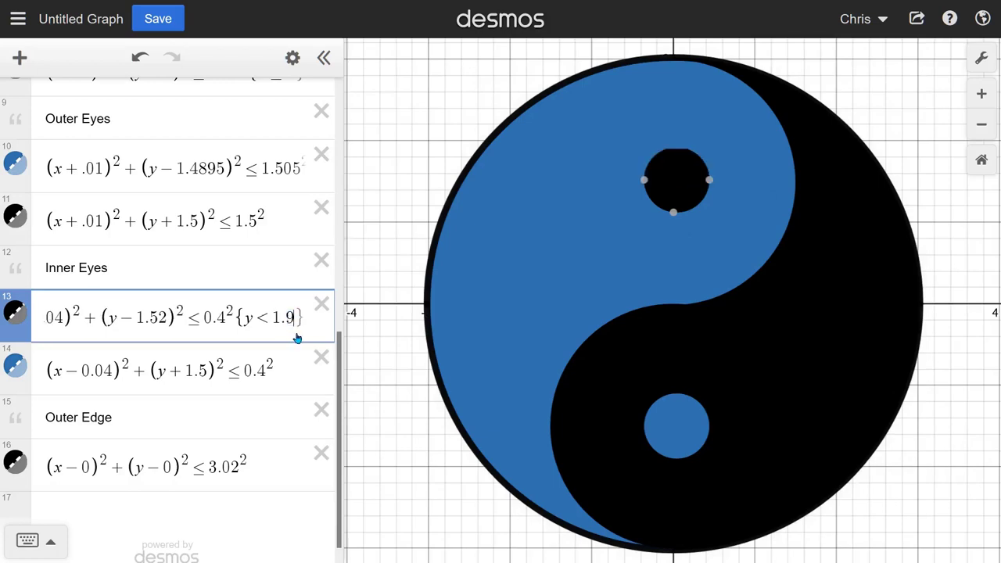
{"action": "key", "text": "BackSpace"}
{"action": "type", "text": "6"}
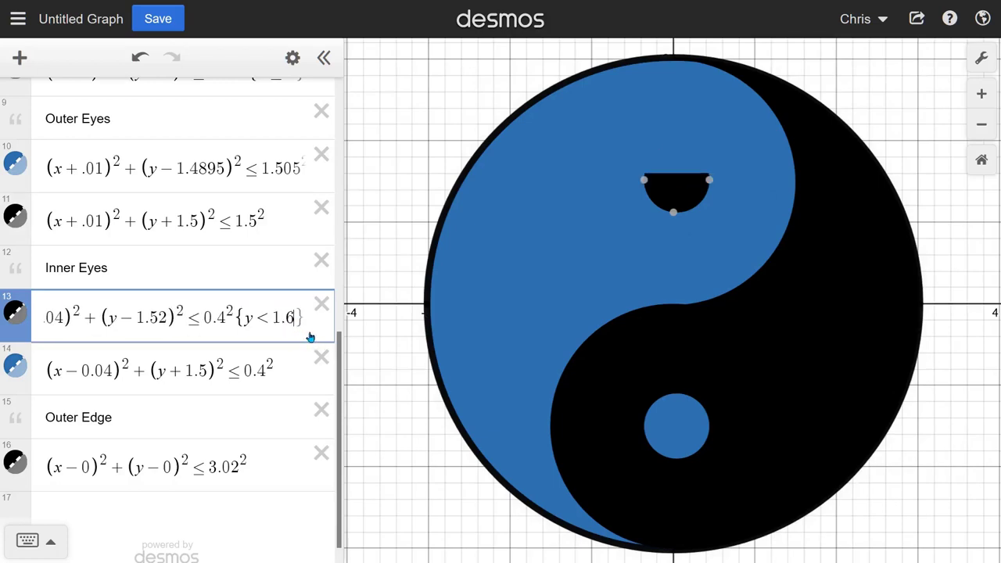
{"action": "key", "text": "BackSpace"}
{"action": "key", "text": "BackSpace"}
{"action": "type", "text": ".8"}
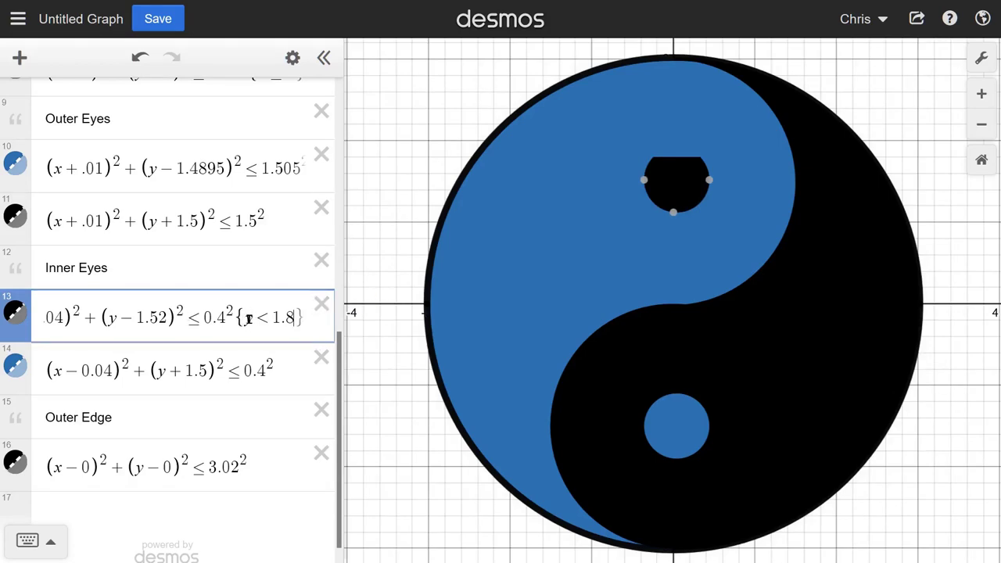
Remove the domain restriction from the black inner eye circle's inequality.
{"action": "left_click_drag", "start_coordinate": [237, 317], "coordinate": [289, 316]}
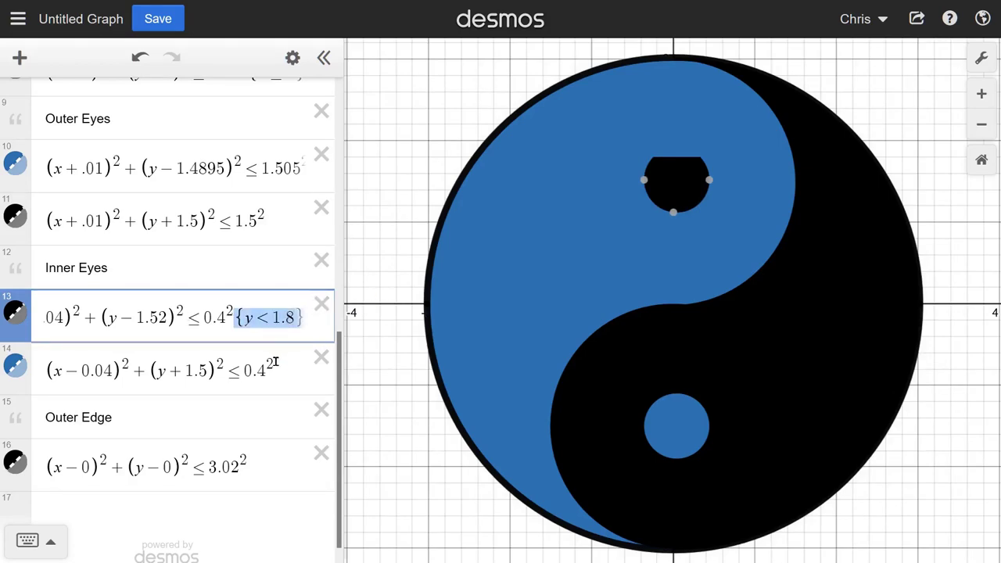
{"action": "key", "text": "BackSpace"}
{"action": "scroll", "coordinate": [639, 289], "scroll_direction": "down", "scroll_amount": 2}
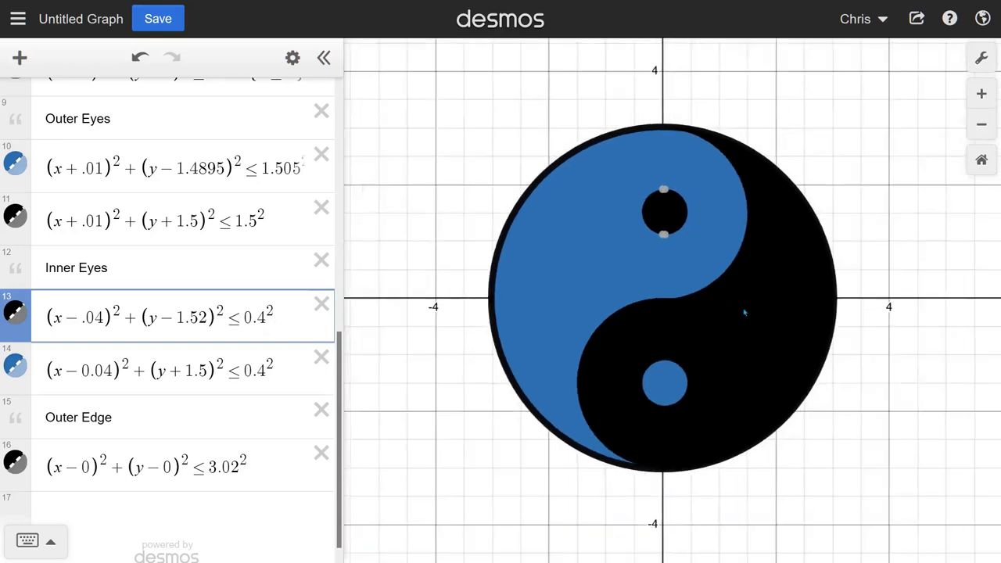
{"action": "left_click", "coordinate": [866, 370]}
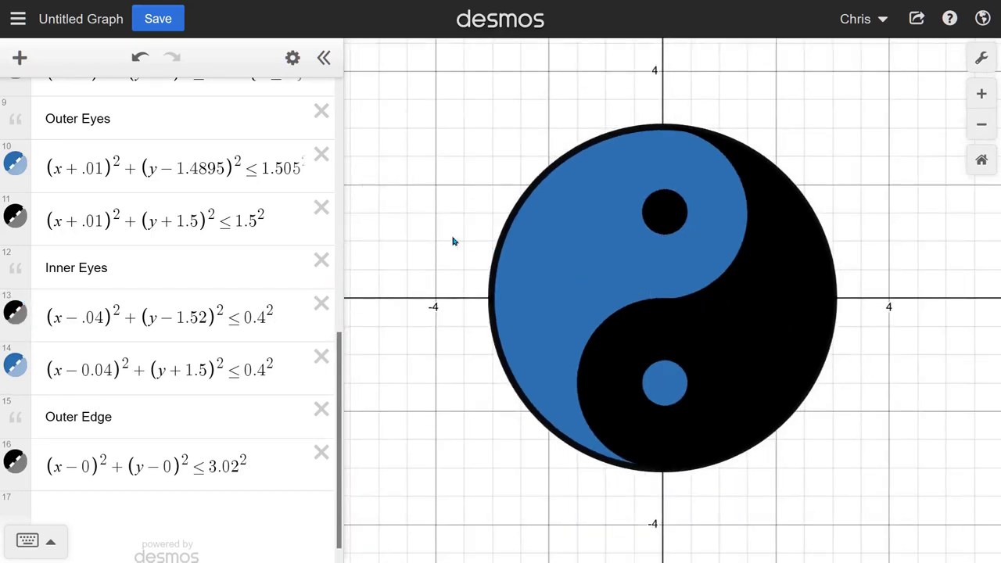
{"action": "scroll", "coordinate": [453, 242], "scroll_direction": "up", "scroll_amount": 2}
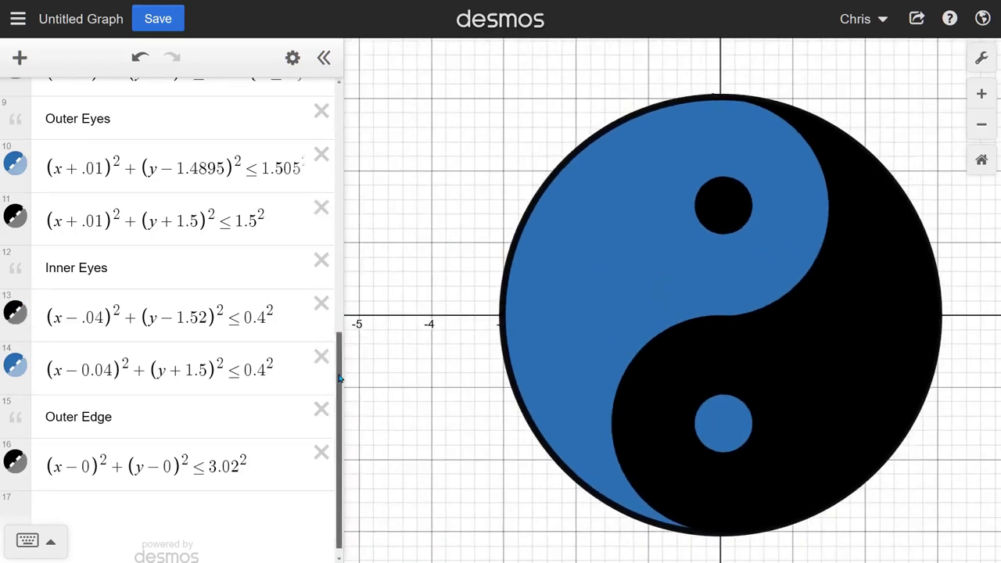
Add a note reading "Yin Yang Symbol" between the r slider and the "Left Right Halves" note.
{"action": "scroll", "coordinate": [340, 379], "scroll_direction": "up", "scroll_amount": 1}
{"action": "left_click_drag", "start_coordinate": [340, 381], "coordinate": [346, 246]}
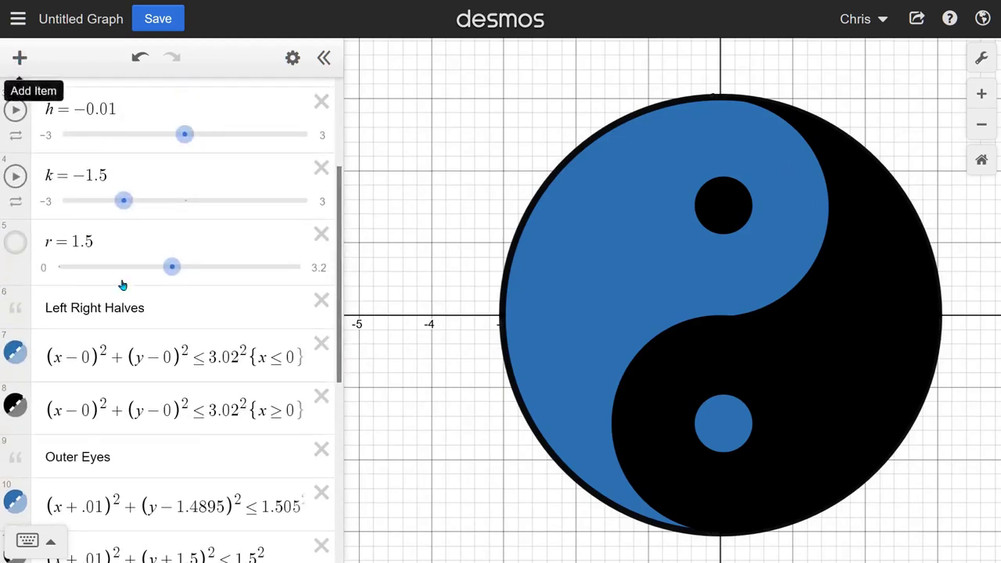
{"action": "left_click", "coordinate": [263, 235]}
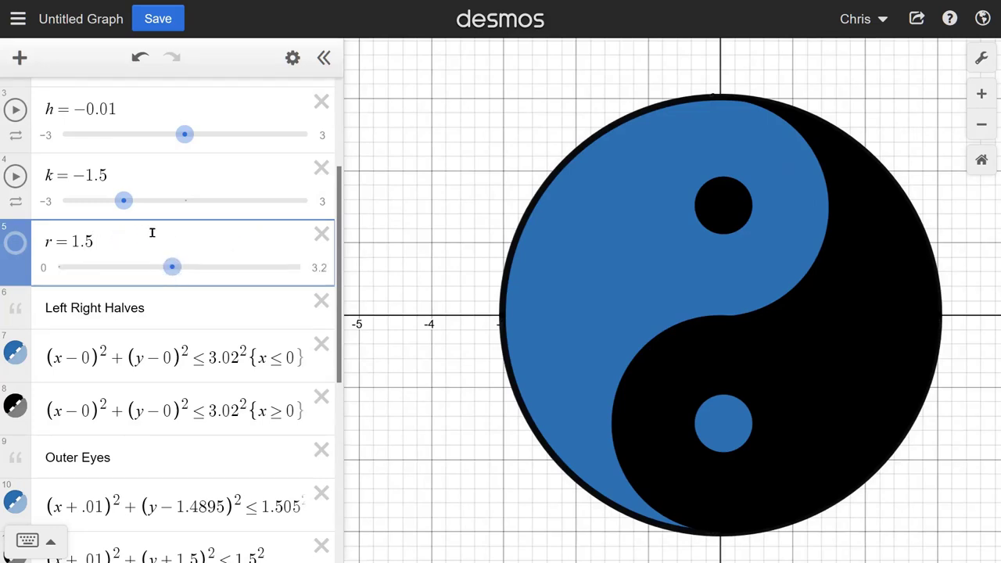
{"action": "left_click", "coordinate": [273, 306]}
{"action": "left_click", "coordinate": [190, 230]}
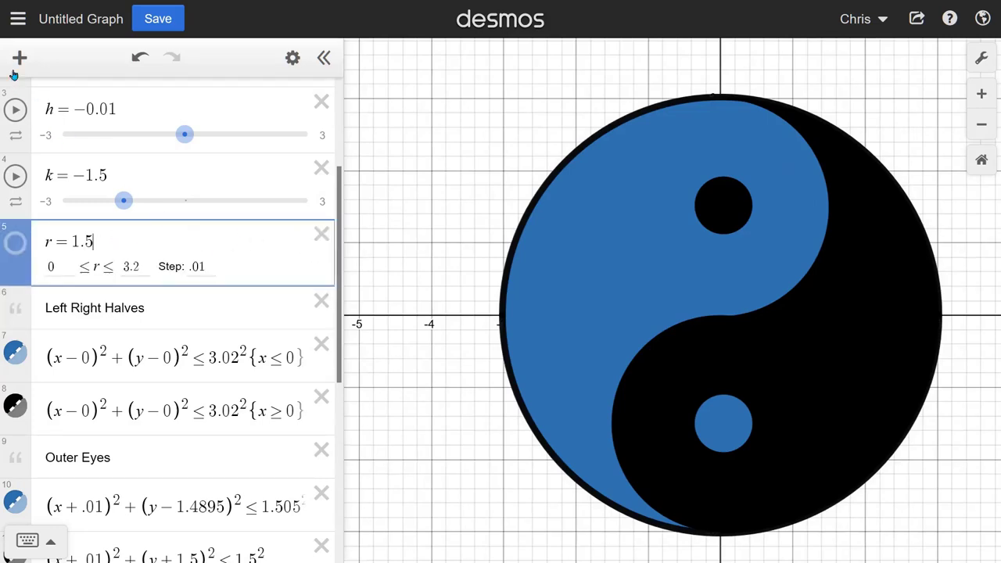
{"action": "left_click", "coordinate": [17, 67]}
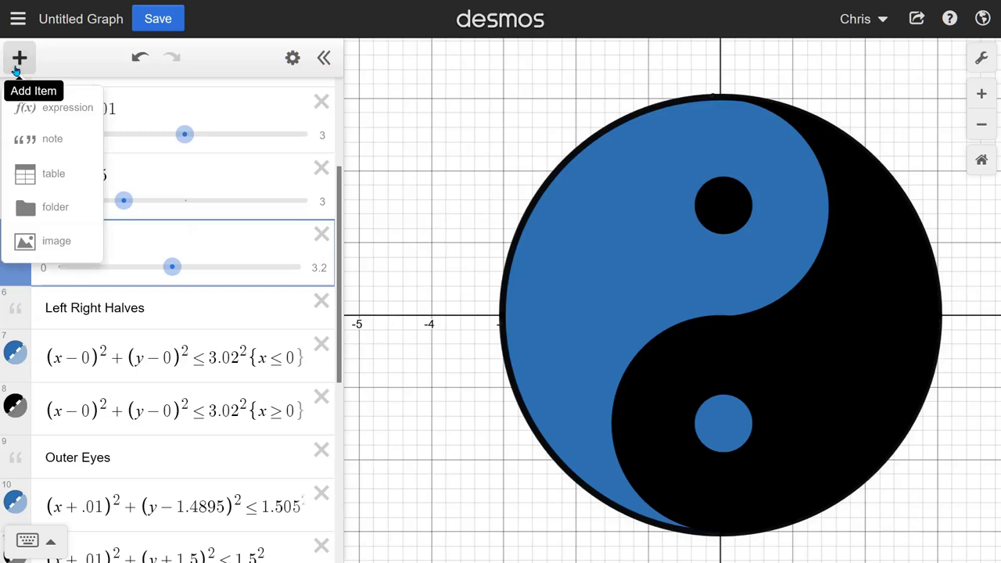
{"action": "left_click", "coordinate": [52, 139]}
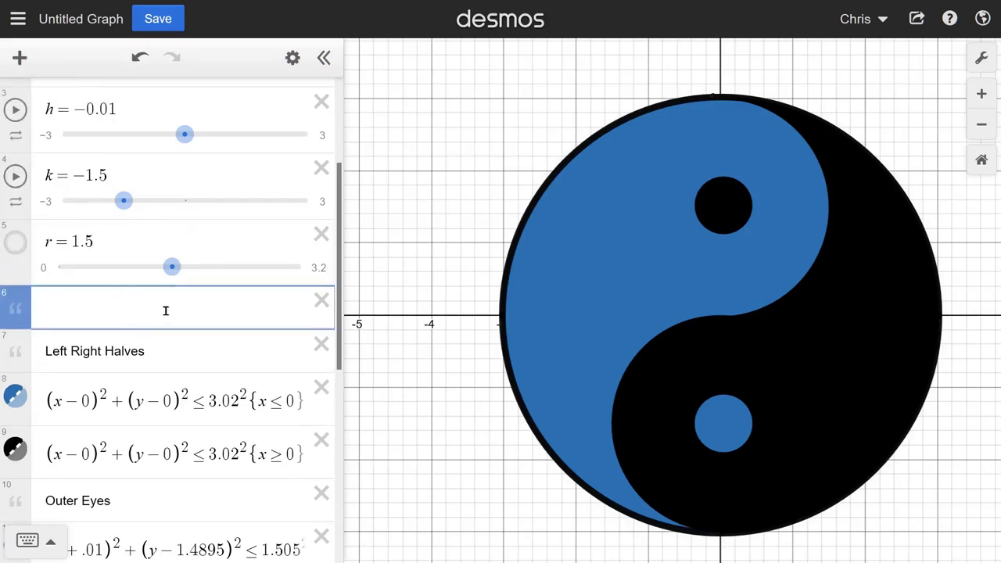
{"action": "type", "text": "Yin Yang Symbol"}
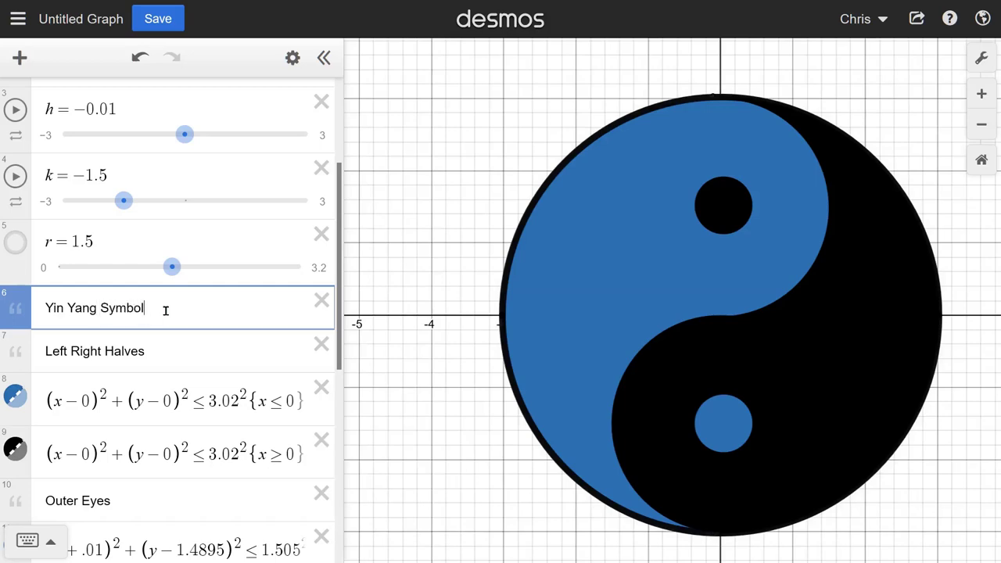
{"action": "key", "text": "Down"}
Delete the general circle inequality and its h, k and r sliders.
{"action": "scroll", "coordinate": [143, 257], "scroll_direction": "up", "scroll_amount": 3}
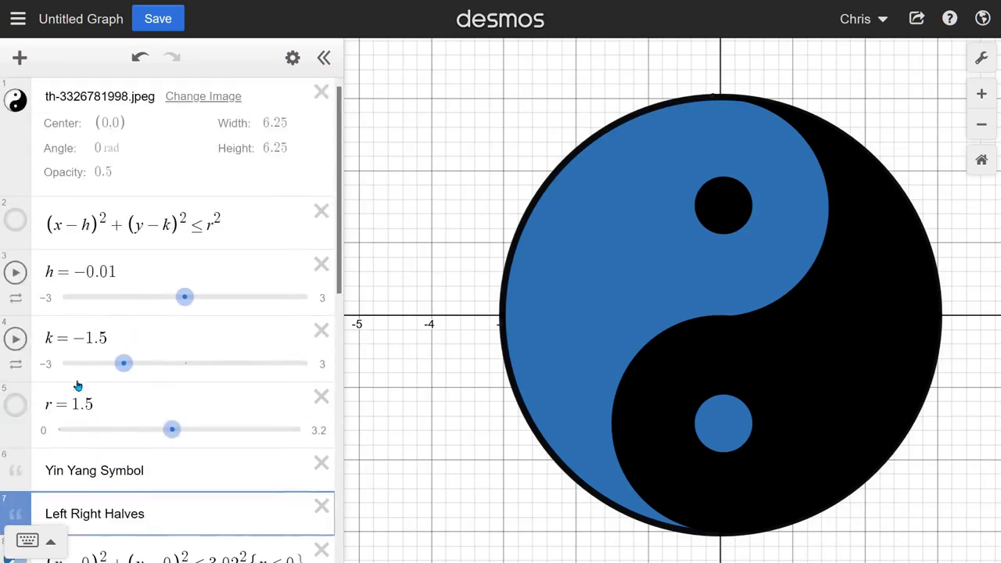
{"action": "left_click", "coordinate": [160, 403]}
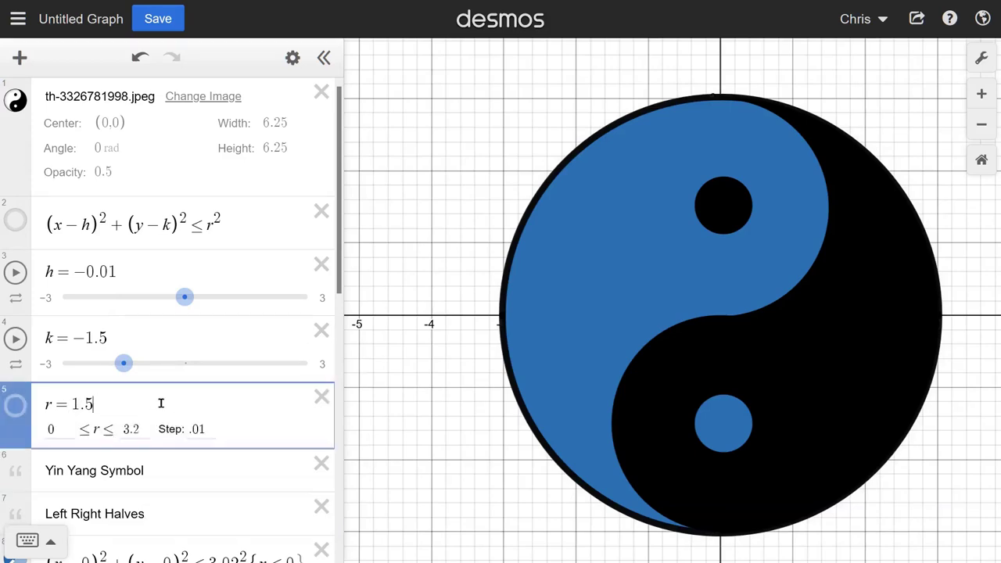
{"action": "left_click", "coordinate": [157, 338]}
{"action": "left_click", "coordinate": [205, 264]}
{"action": "left_click", "coordinate": [255, 266]}
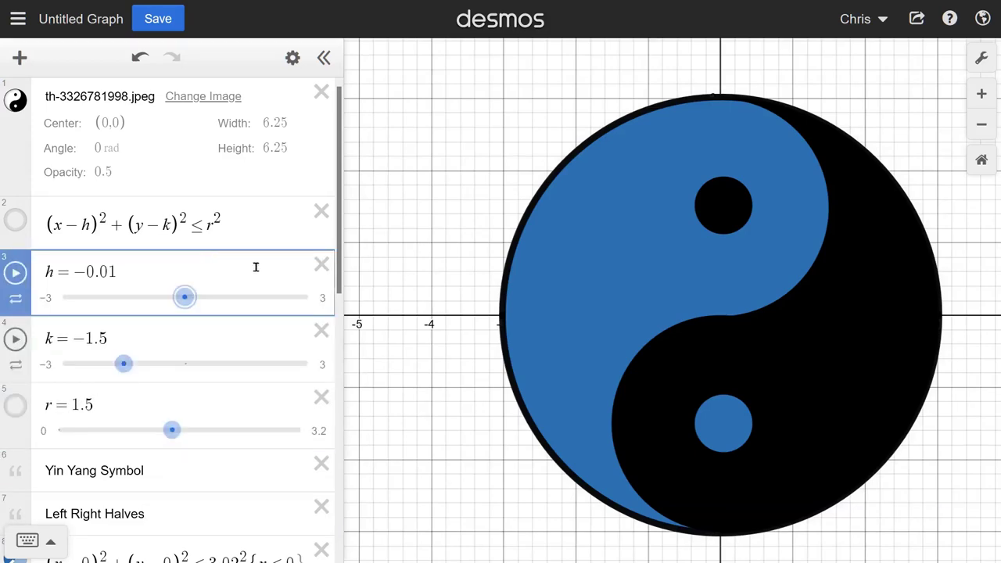
{"action": "left_click", "coordinate": [259, 218]}
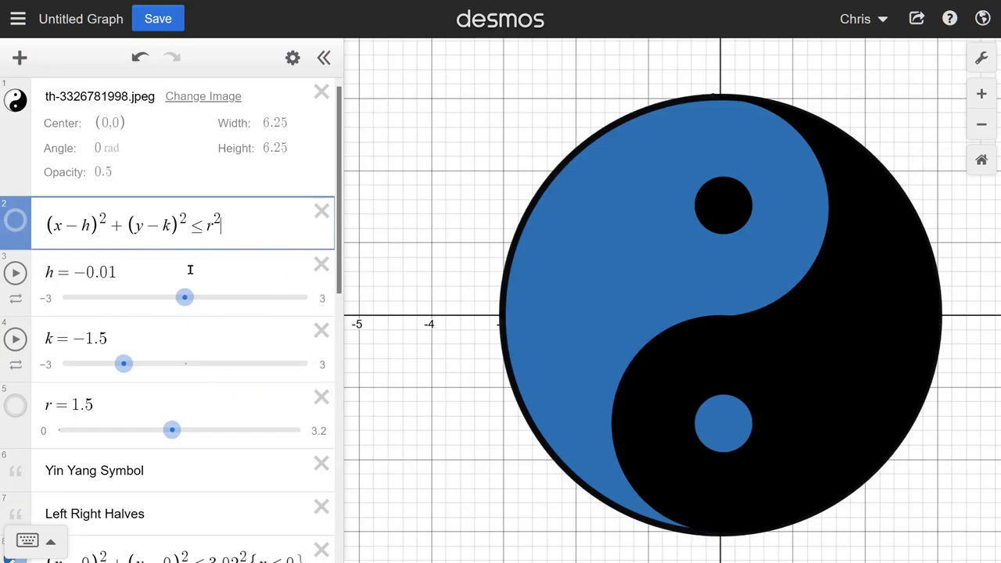
{"action": "left_click", "coordinate": [322, 211]}
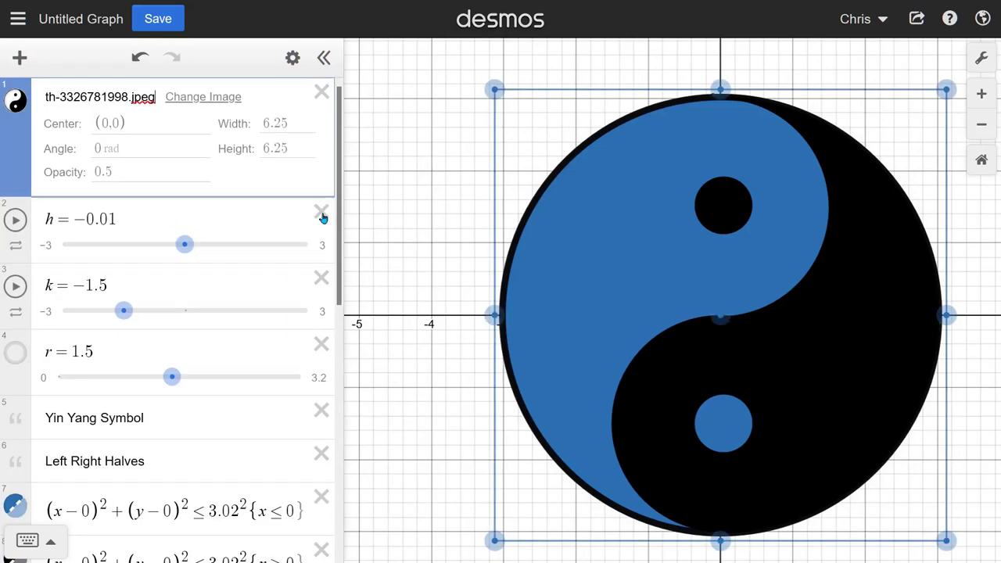
{"action": "left_click", "coordinate": [323, 214]}
{"action": "left_click", "coordinate": [322, 215]}
{"action": "left_click", "coordinate": [322, 214]}
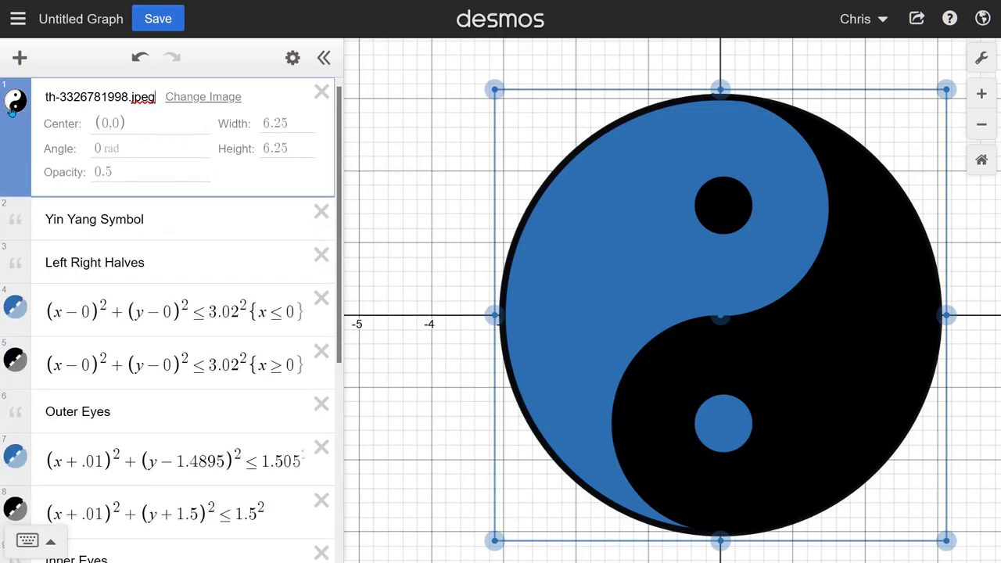
Hide the imported yin-yang image and show it again.
{"action": "left_click", "coordinate": [15, 102]}
{"action": "left_click", "coordinate": [15, 102]}
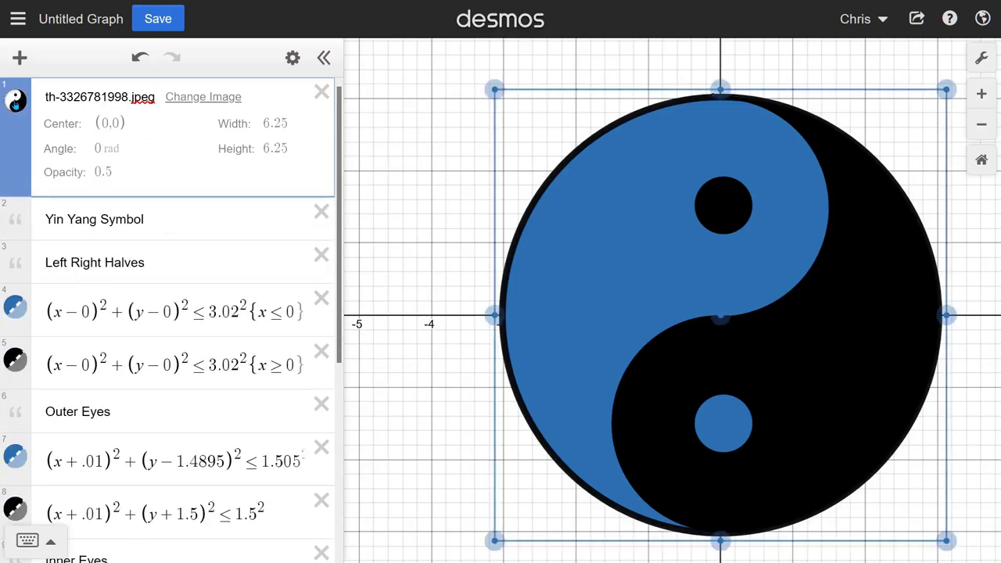
{"action": "left_click", "coordinate": [15, 101]}
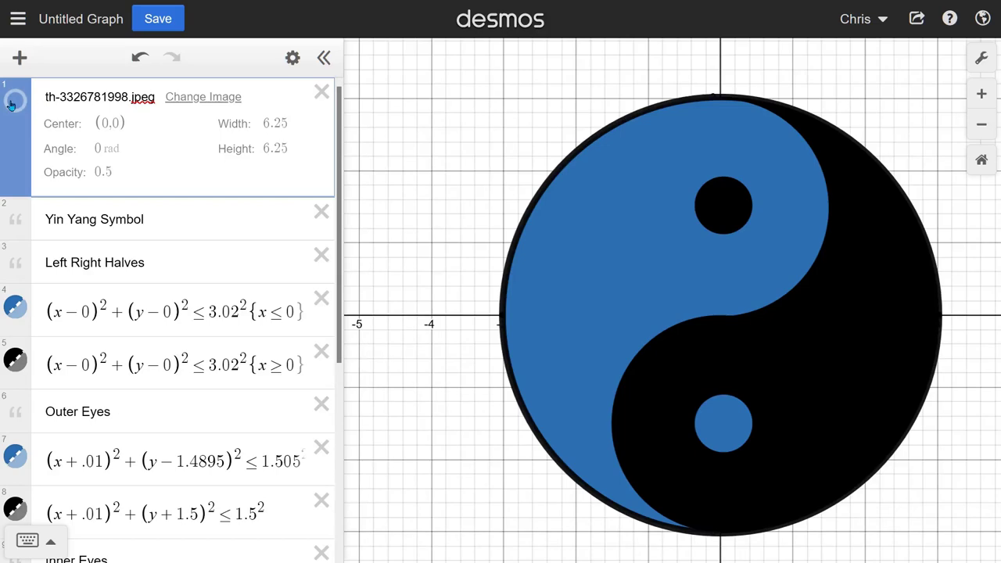
{"action": "left_click", "coordinate": [15, 102]}
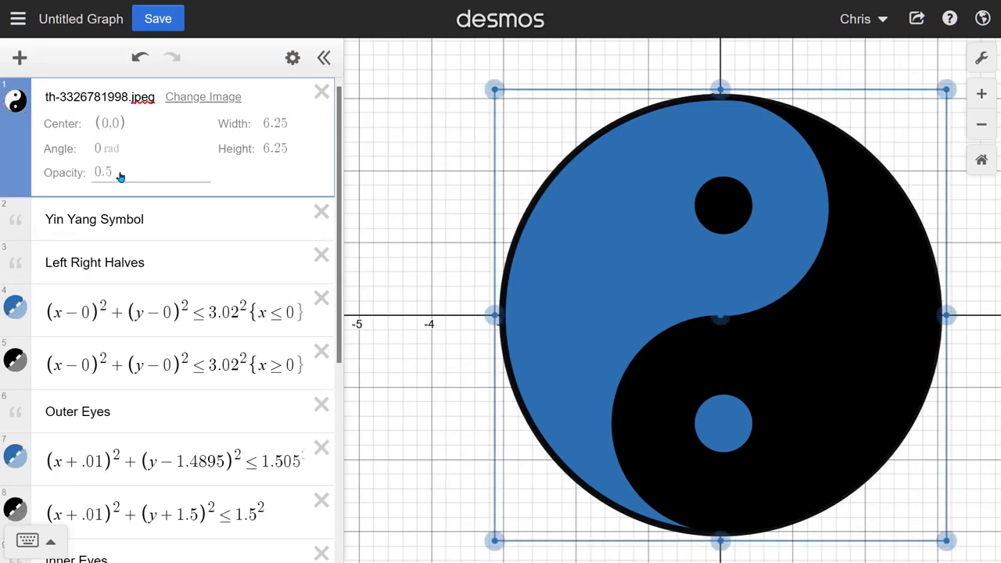
Try moving the imported image below the "Outer Edge" inequality, and return it to the start of the expression list.
{"action": "left_click_drag", "start_coordinate": [19, 110], "coordinate": [82, 431]}
{"action": "scroll", "coordinate": [128, 405], "scroll_direction": "down", "scroll_amount": 4}
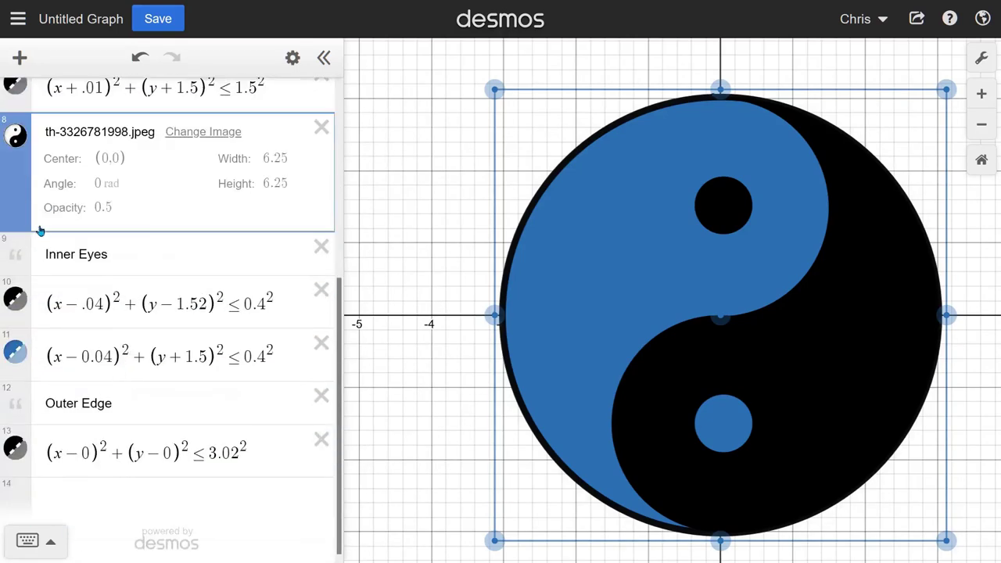
{"action": "left_click_drag", "start_coordinate": [16, 134], "coordinate": [39, 477]}
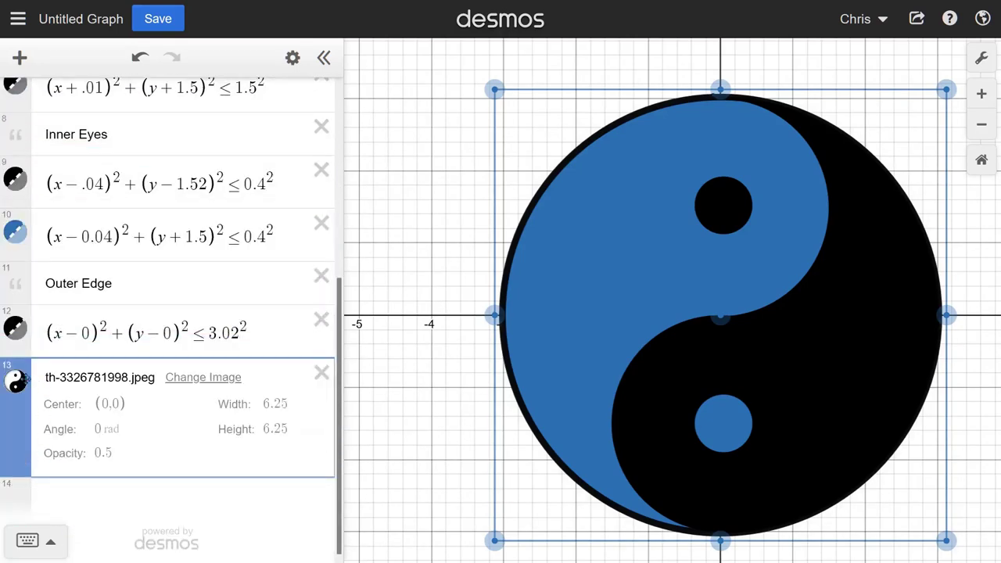
{"action": "left_click_drag", "start_coordinate": [17, 384], "coordinate": [38, 107]}
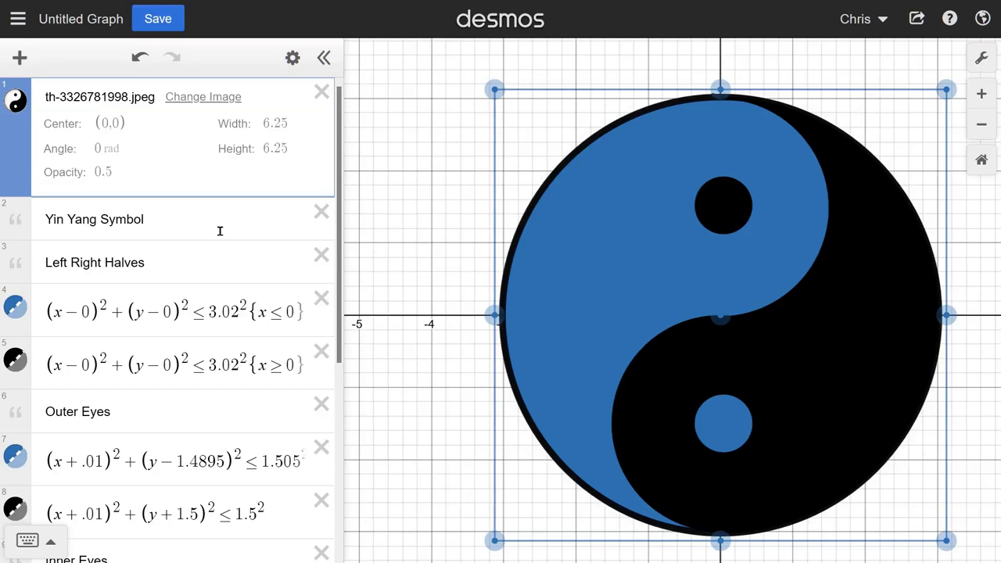
Hide the imported yin-yang image so only the inequality shading is drawn.
{"action": "left_click", "coordinate": [193, 221]}
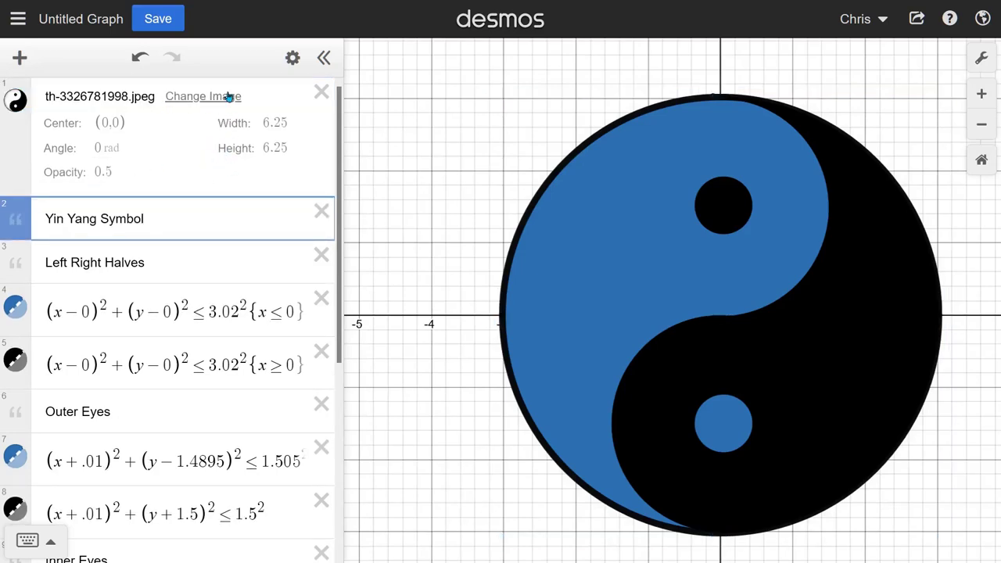
{"action": "left_click", "coordinate": [174, 161]}
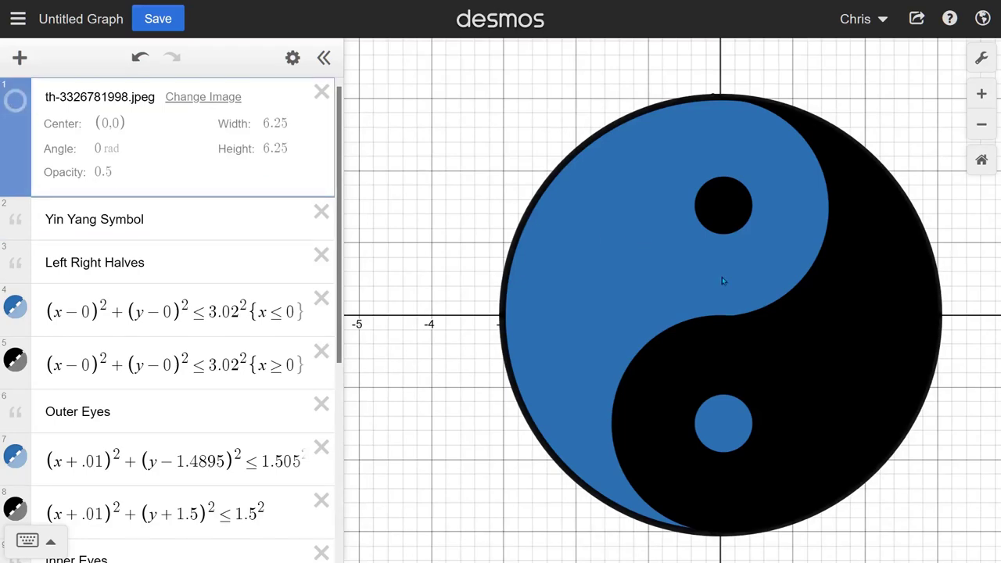
{"action": "left_click_drag", "start_coordinate": [720, 277], "coordinate": [667, 270]}
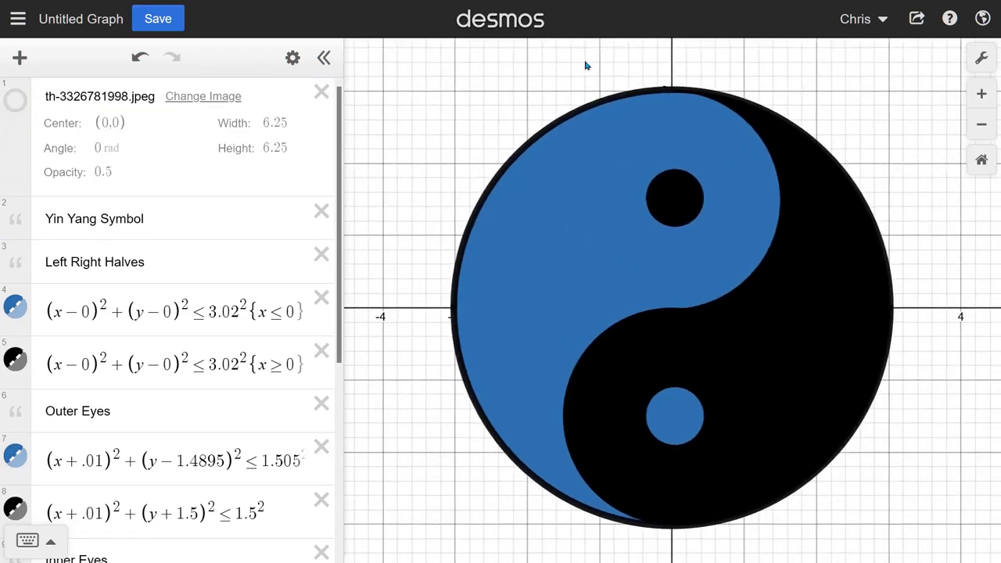
Open the sharing options with the link for the finished graph.
{"action": "left_click", "coordinate": [156, 23]}
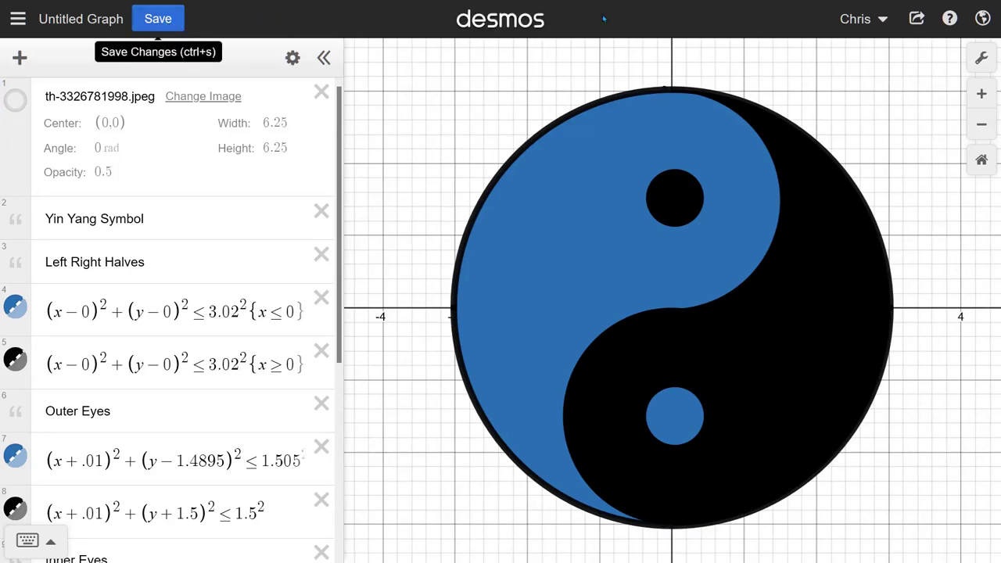
{"action": "left_click", "coordinate": [920, 23]}
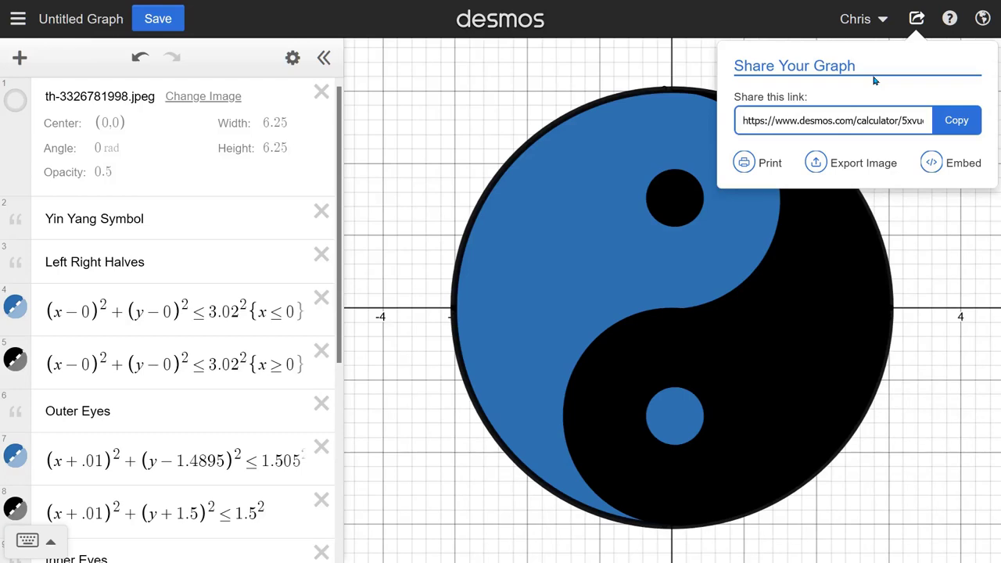
Copy the link to the finished graph and close the sharing options.
{"action": "left_click", "coordinate": [745, 125]}
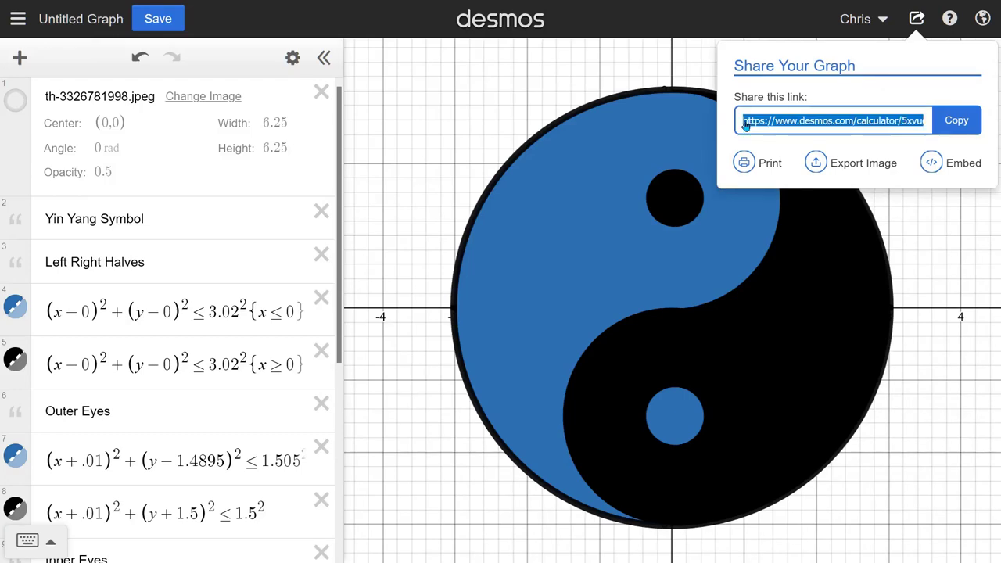
{"action": "left_click", "coordinate": [961, 125]}
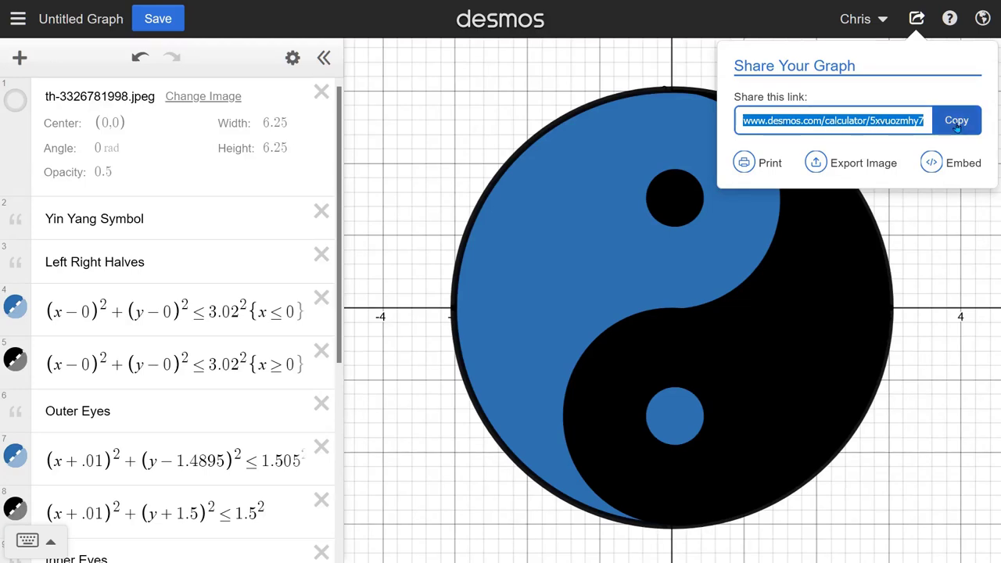
{"action": "left_click", "coordinate": [431, 157]}
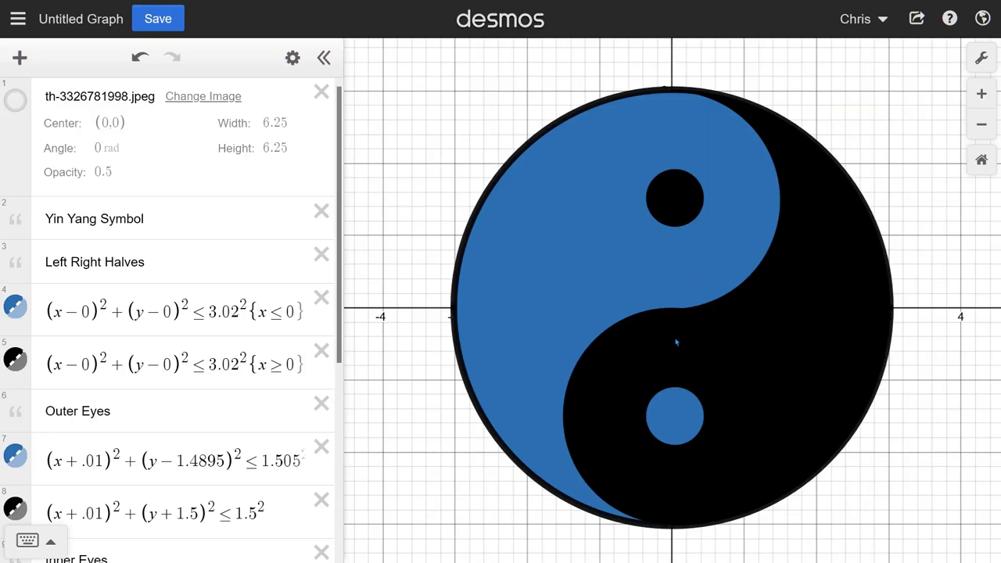
Examine up close how the blue and black curves meet at the centre of the untitled graph's symbol.
{"action": "scroll", "coordinate": [677, 342], "scroll_direction": "up", "scroll_amount": 10}
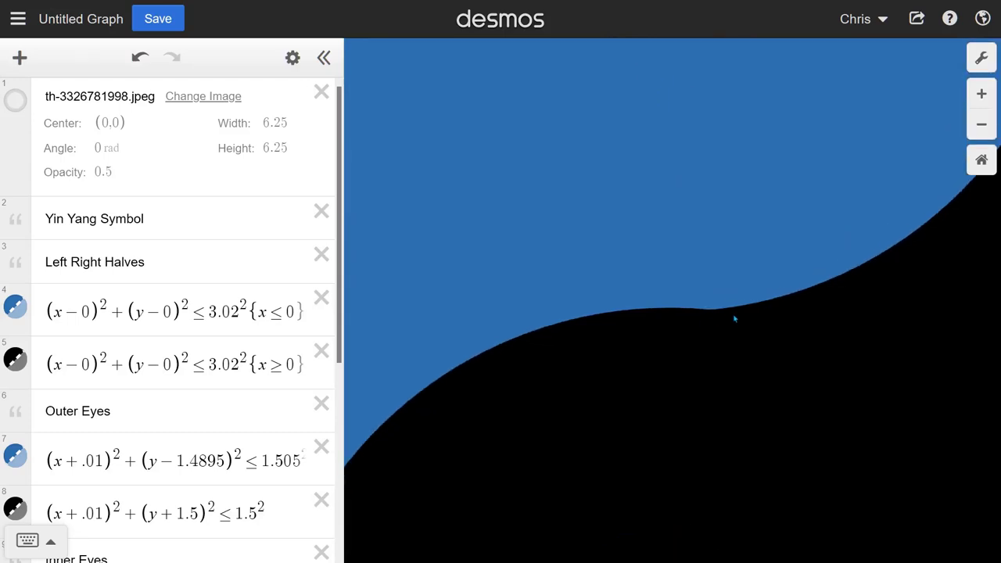
{"action": "scroll", "coordinate": [724, 319], "scroll_direction": "up", "scroll_amount": 3}
{"action": "scroll", "coordinate": [701, 314], "scroll_direction": "down", "scroll_amount": 10}
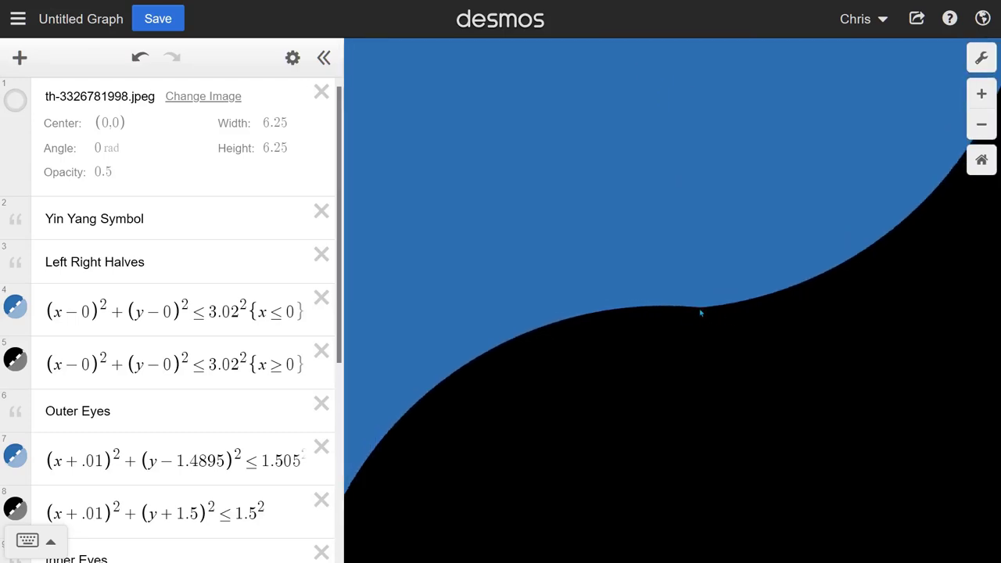
{"action": "scroll", "coordinate": [701, 314], "scroll_direction": "down", "scroll_amount": 3}
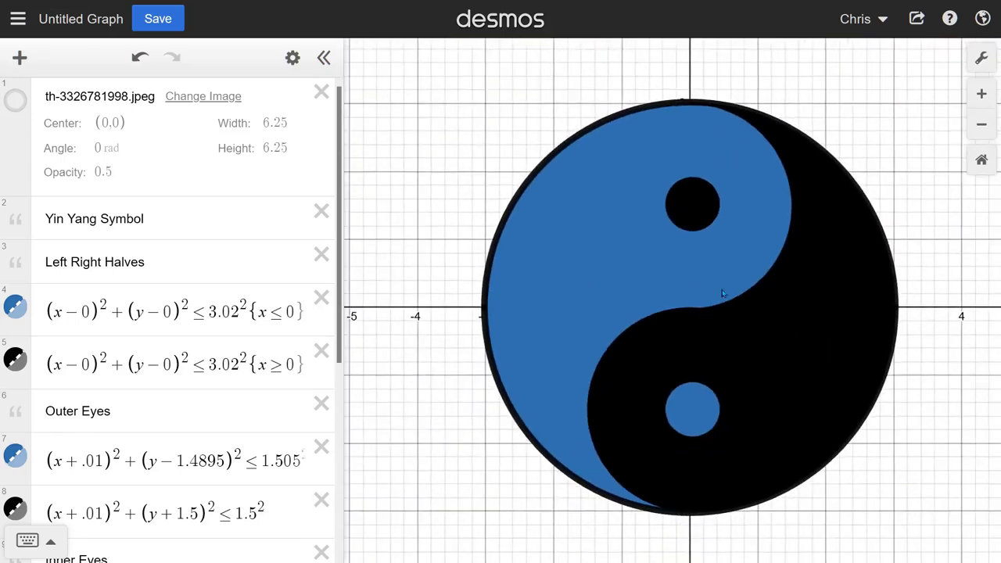
{"action": "scroll", "coordinate": [723, 293], "scroll_direction": "up", "scroll_amount": 2}
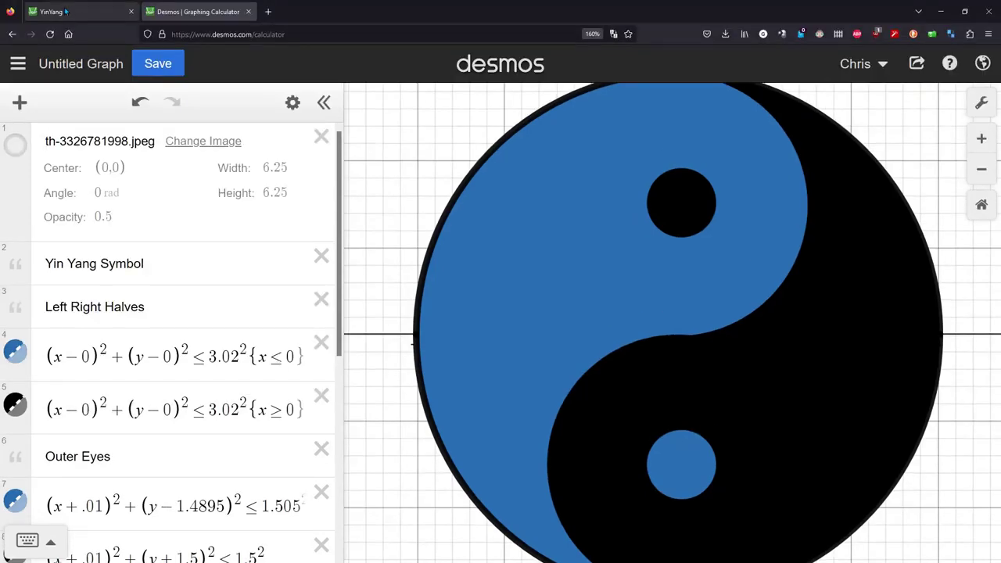
Switch to the saved YinYang graph and inspect the centre junction and overall shape of its symbol for comparison.
{"action": "left_click", "coordinate": [66, 11]}
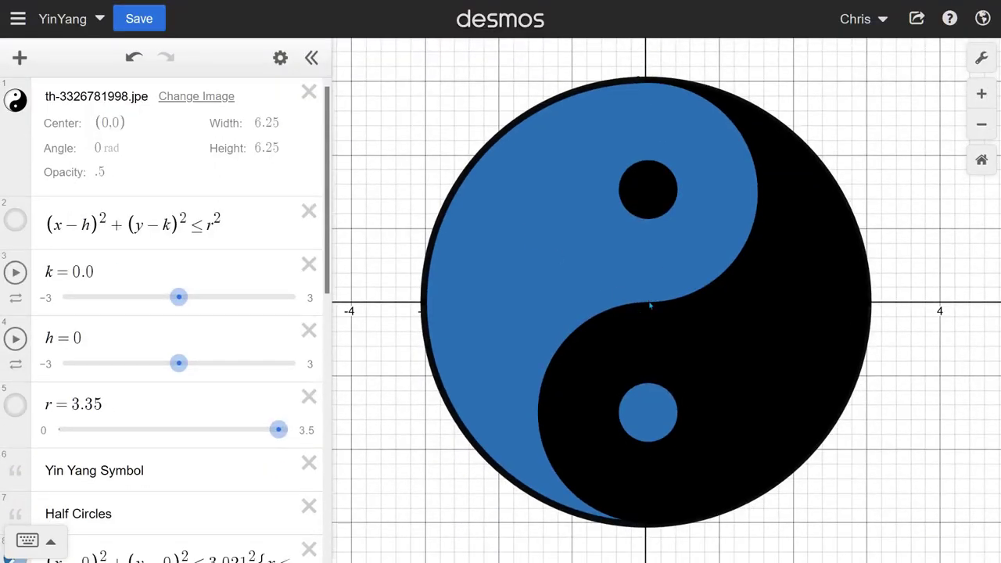
{"action": "scroll", "coordinate": [649, 306], "scroll_direction": "up", "scroll_amount": 5}
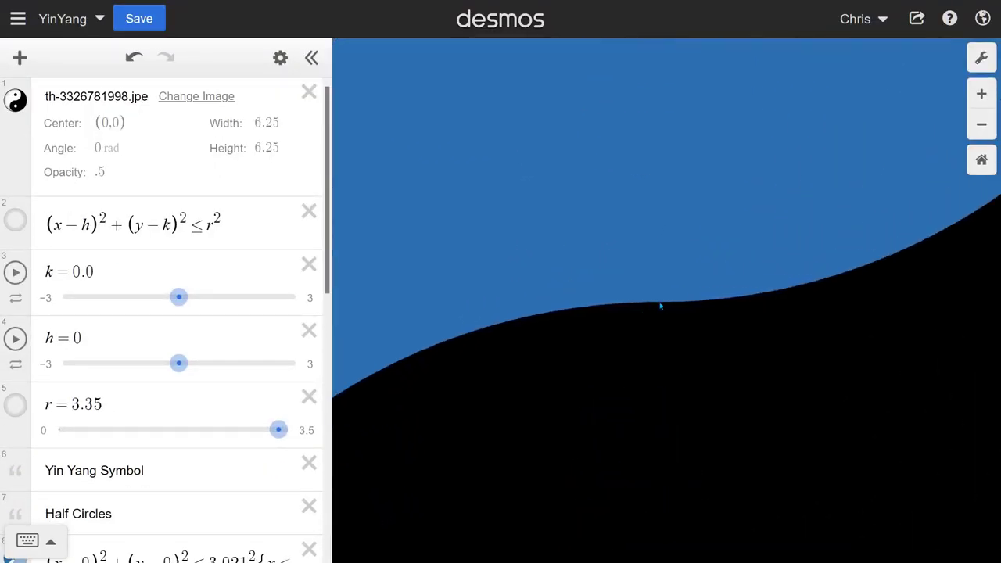
{"action": "scroll", "coordinate": [664, 307], "scroll_direction": "up", "scroll_amount": 2}
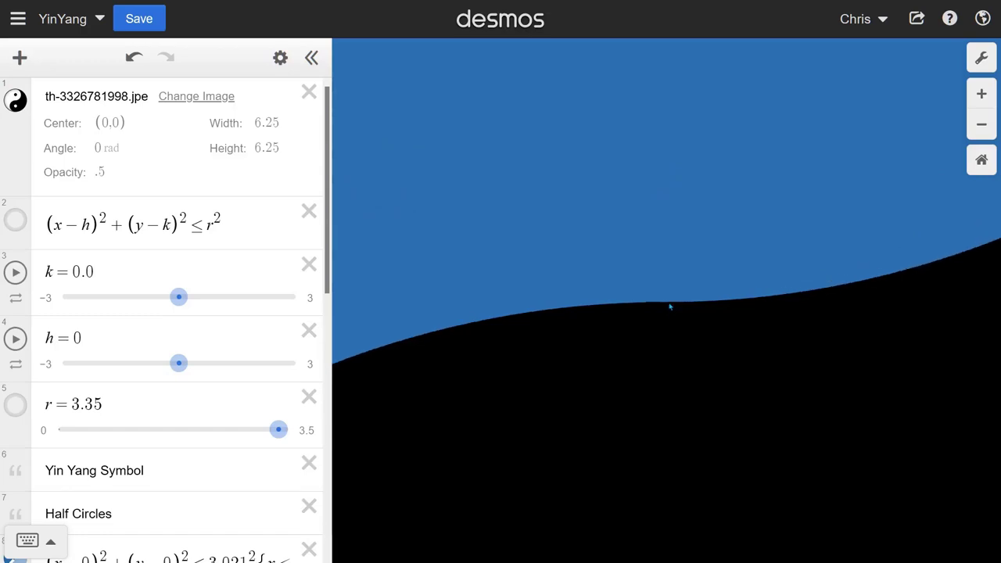
{"action": "scroll", "coordinate": [669, 307], "scroll_direction": "down", "scroll_amount": 10}
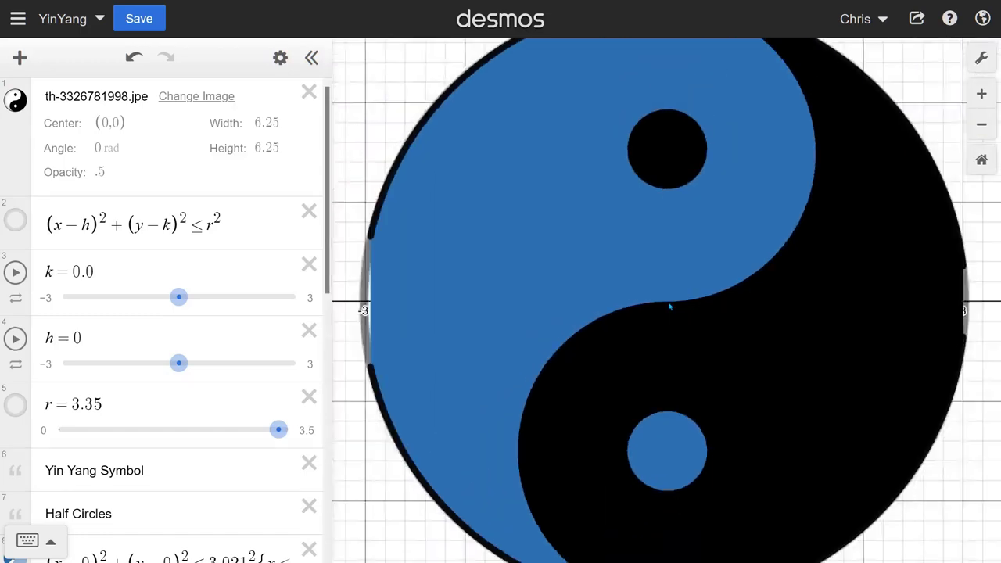
{"action": "scroll", "coordinate": [670, 307], "scroll_direction": "down", "scroll_amount": 3}
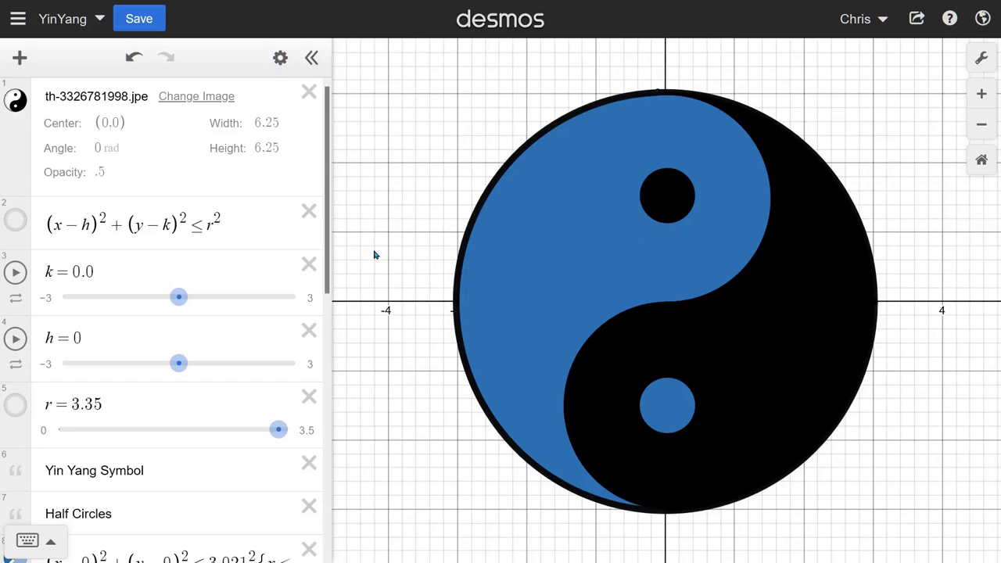
{"action": "scroll", "coordinate": [676, 284], "scroll_direction": "up", "scroll_amount": 2}
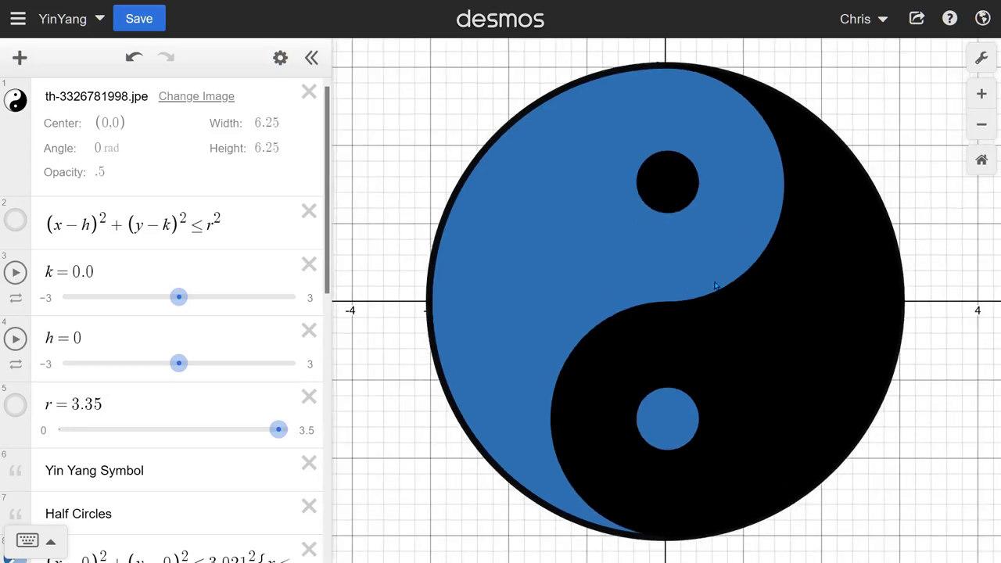
{"action": "scroll", "coordinate": [711, 285], "scroll_direction": "up", "scroll_amount": 2}
{"action": "scroll", "coordinate": [703, 280], "scroll_direction": "down", "scroll_amount": 2}
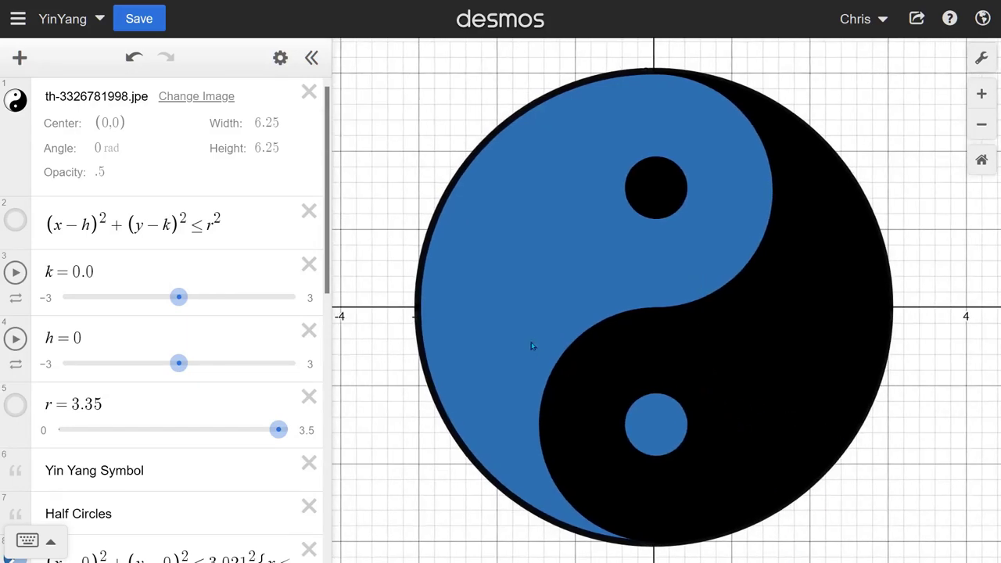
{"action": "scroll", "coordinate": [533, 338], "scroll_direction": "down", "scroll_amount": 1}
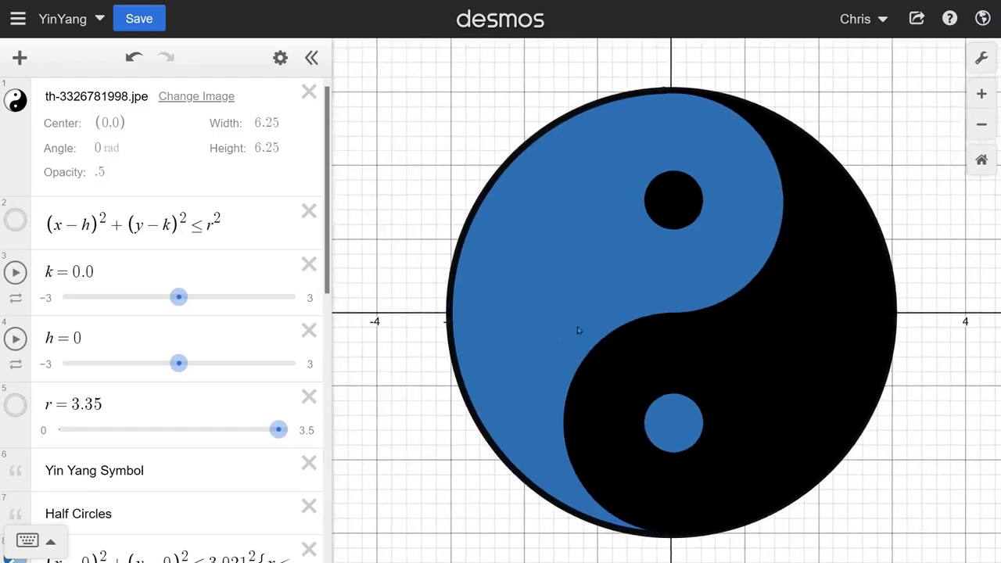